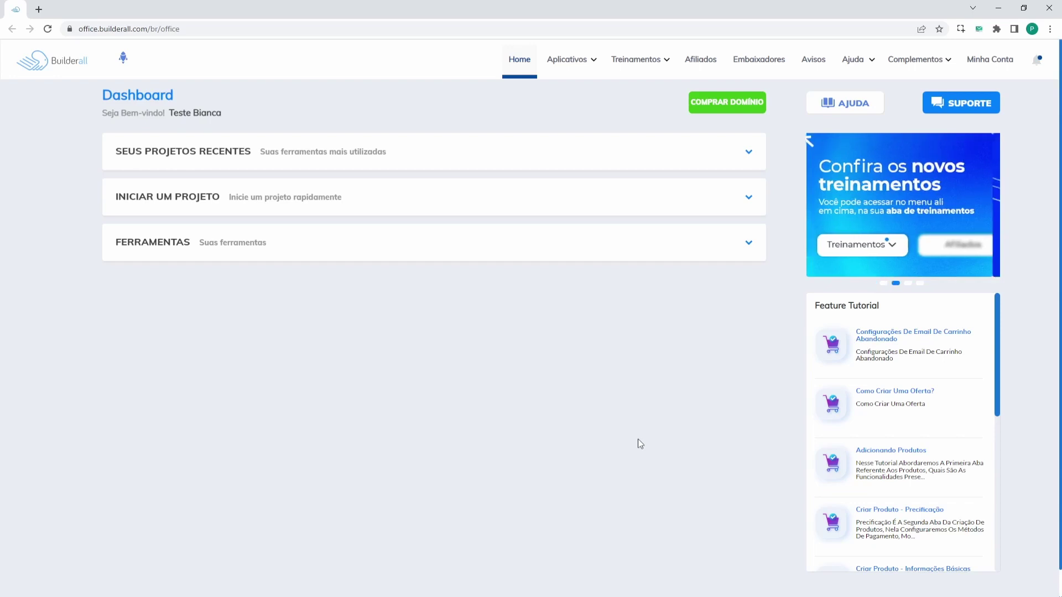
# Step: Expand the dashboard's tools section and enter the Novo Construtor de Sites - Cheetah
pyautogui.click(575, 77)
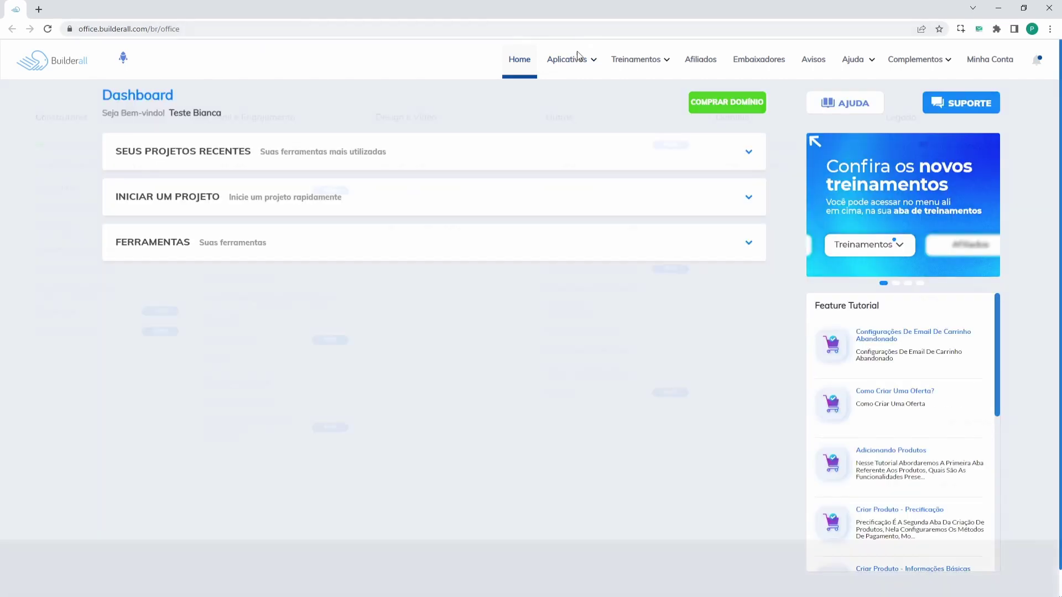
pyautogui.moveTo(574, 63)
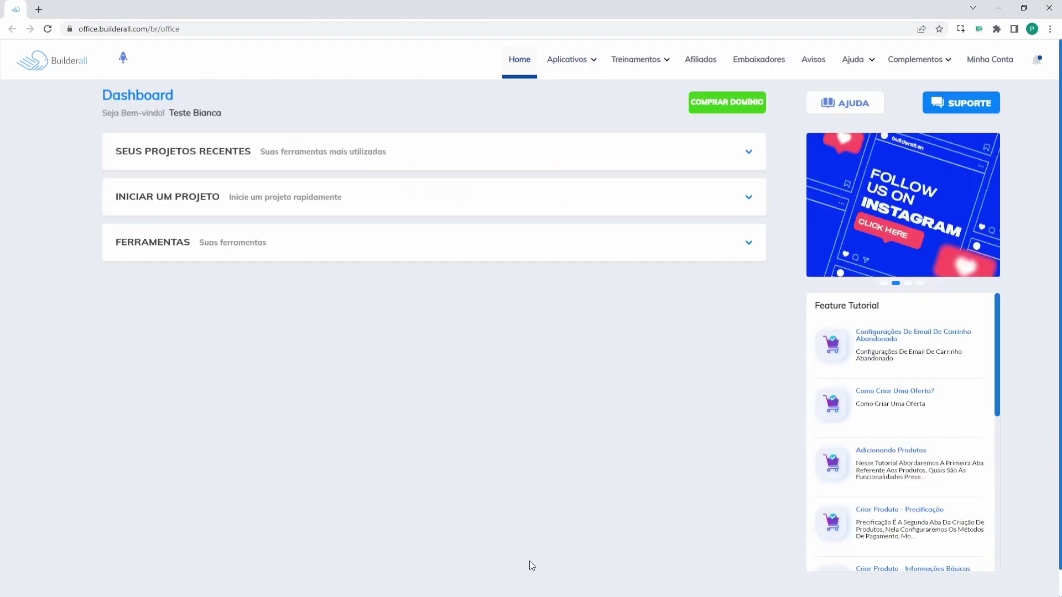
pyautogui.click(746, 244)
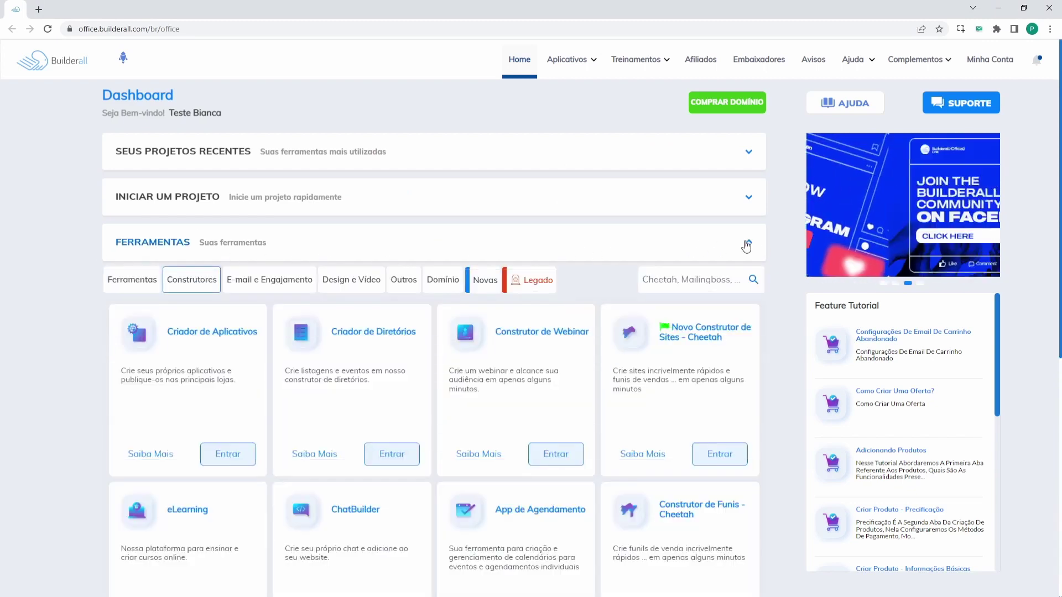
pyautogui.click(661, 282)
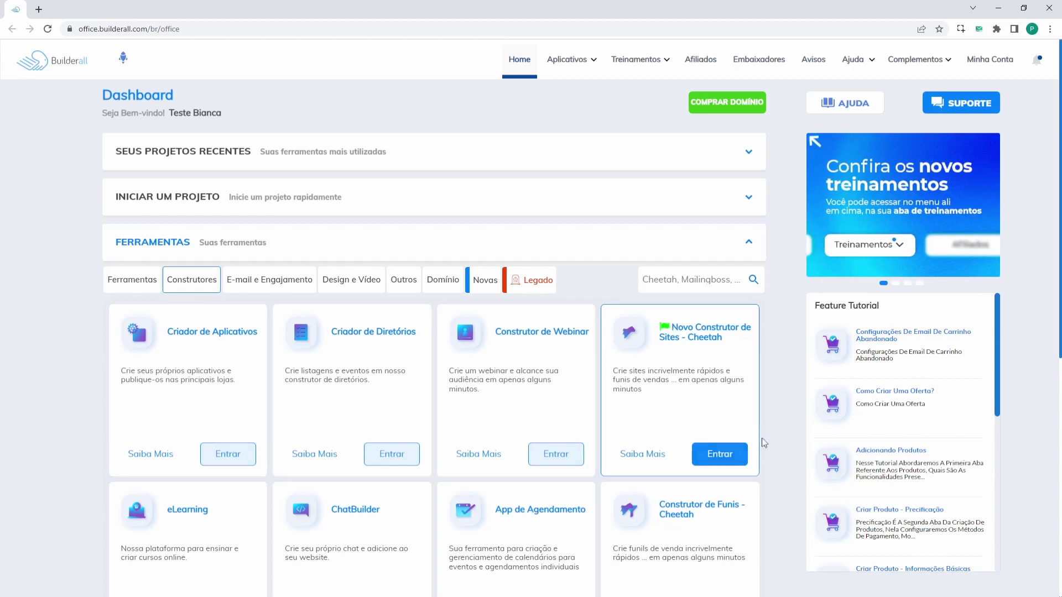
pyautogui.click(719, 454)
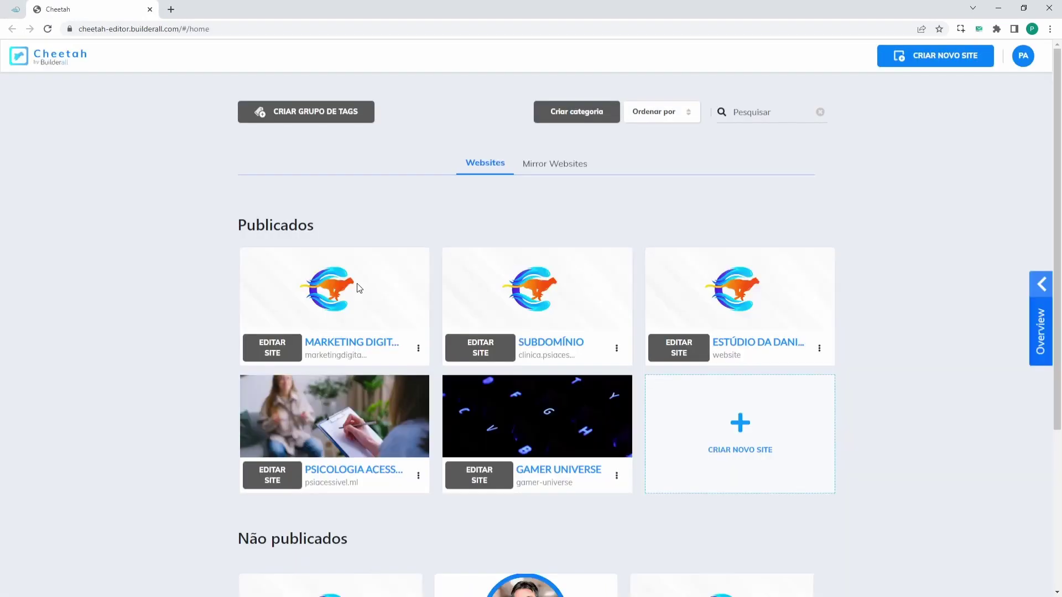
# Step: Open the Marketing Digital site for editing and show its domain information
pyautogui.moveTo(701, 302)
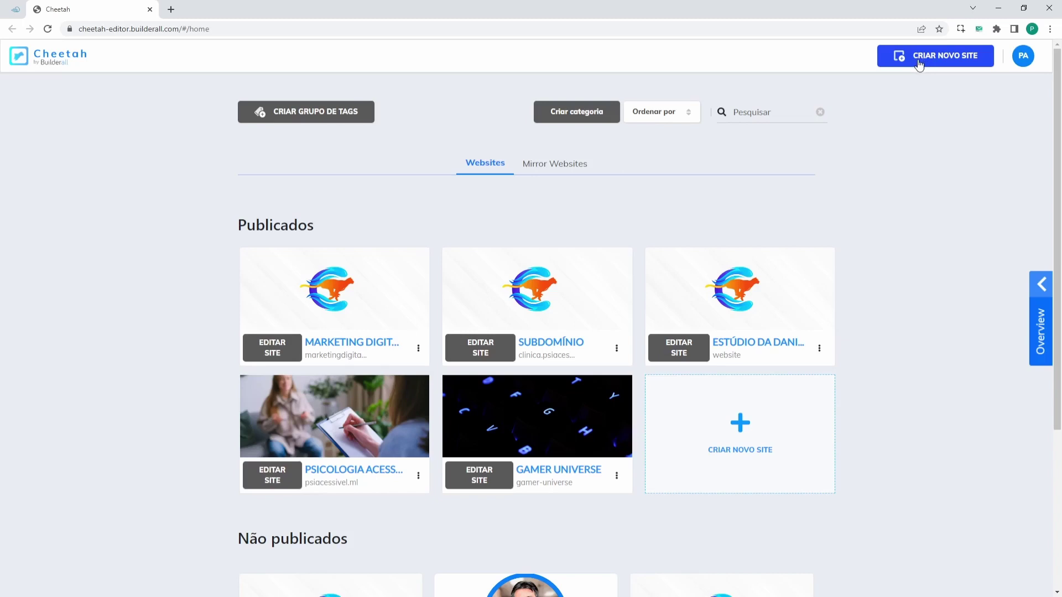
pyautogui.moveTo(302, 327)
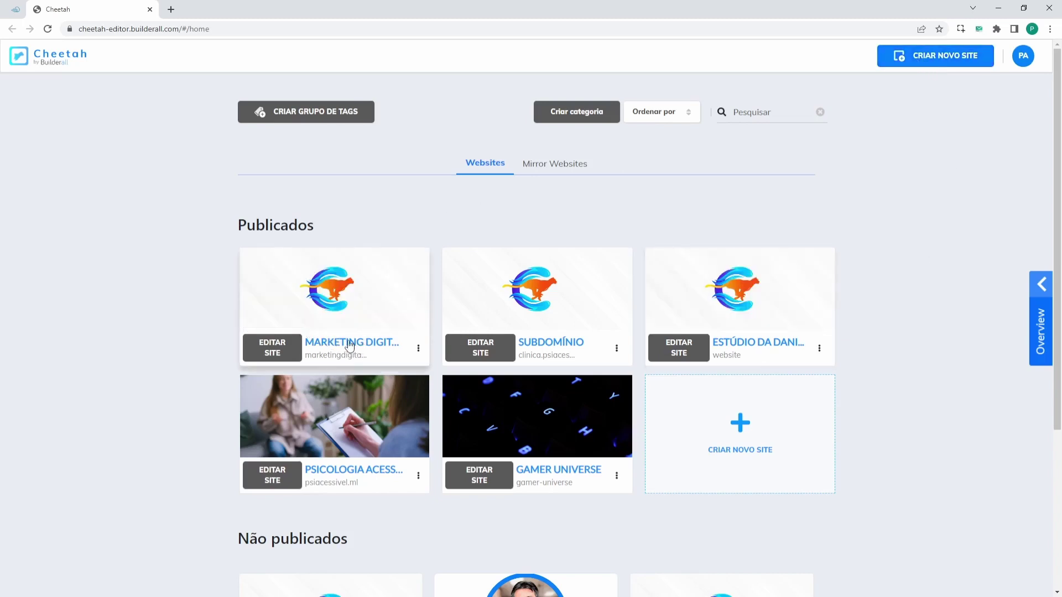
pyautogui.click(274, 342)
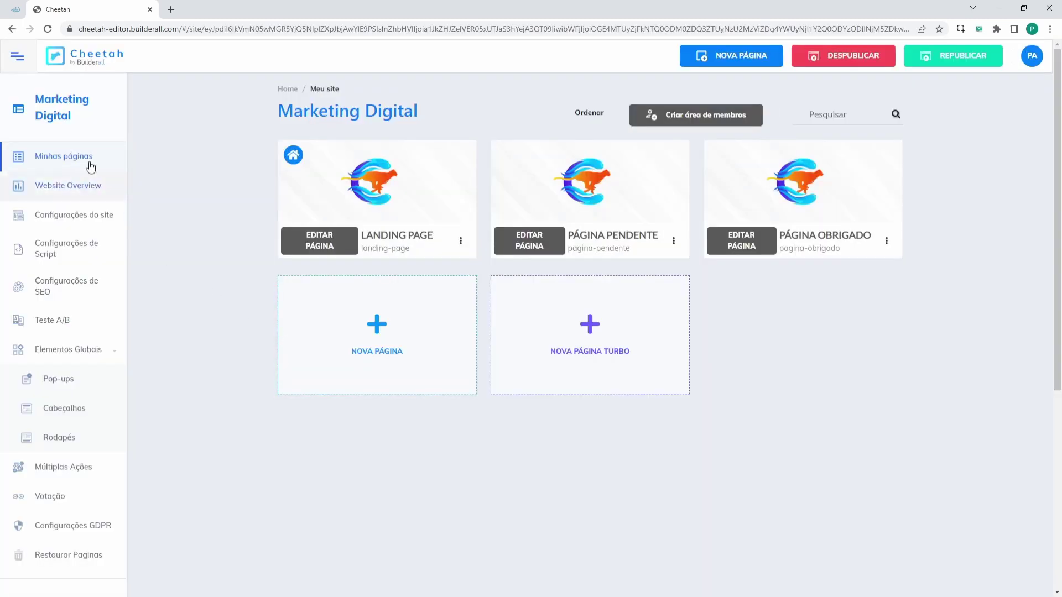
pyautogui.scroll(-6, 91, 193)
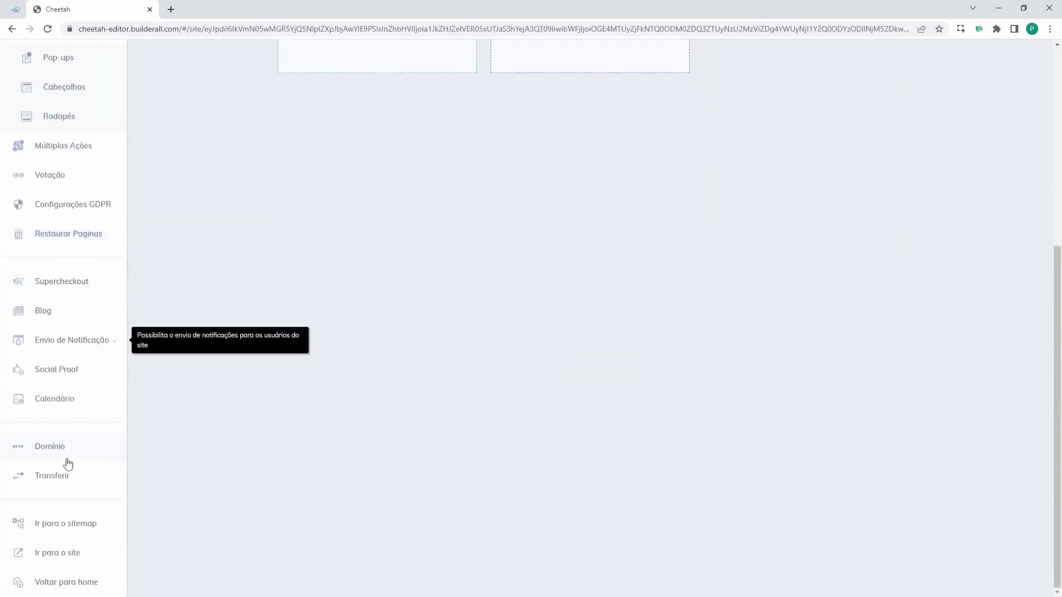
pyautogui.click(49, 447)
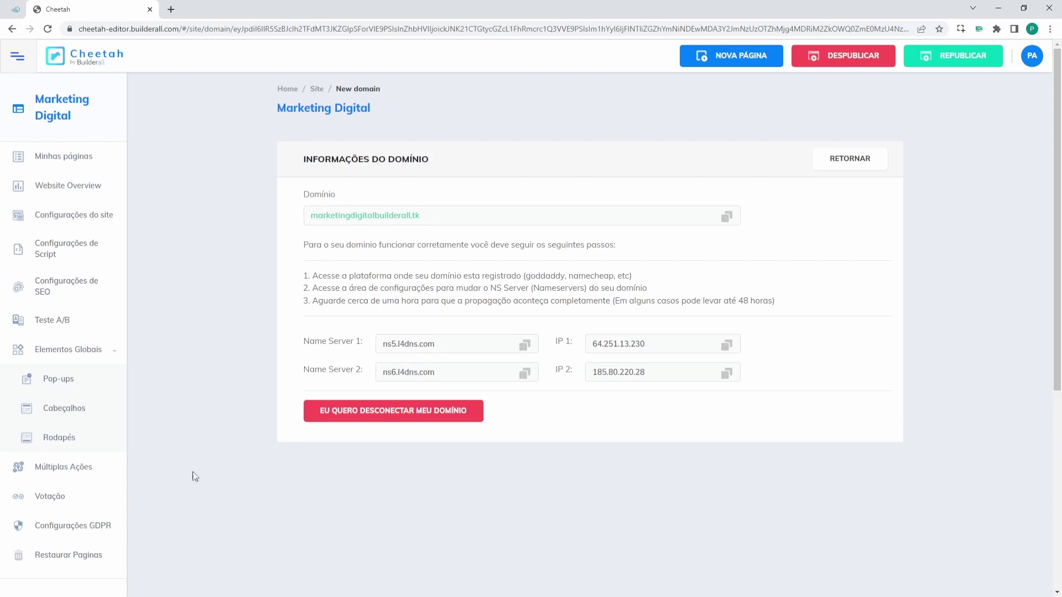
# Step: Return to the site's page list and review the live Landing Page, including its form fields and footer, and close it
pyautogui.click(61, 166)
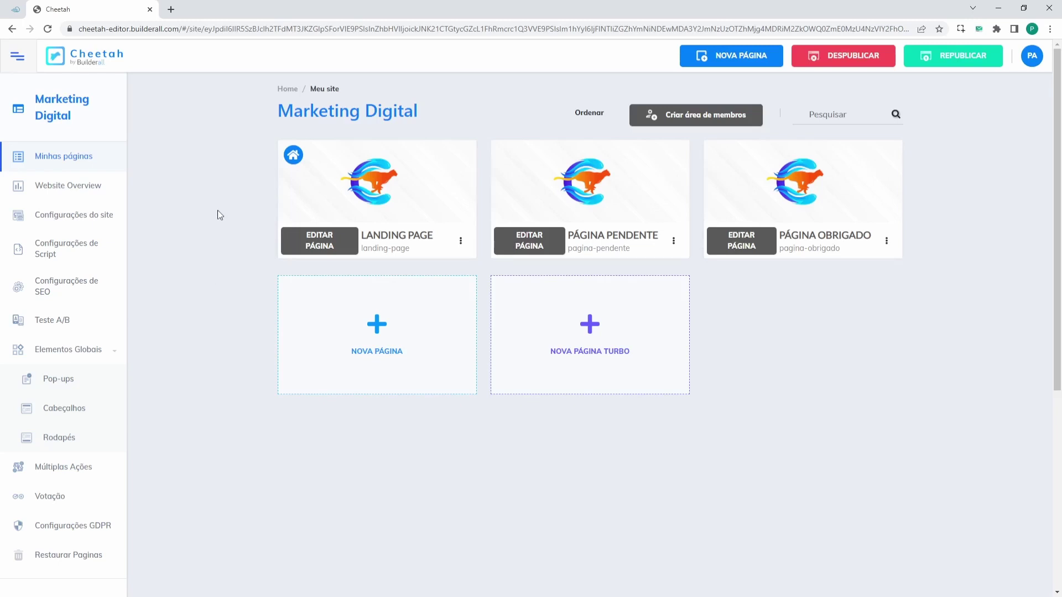
pyautogui.click(460, 240)
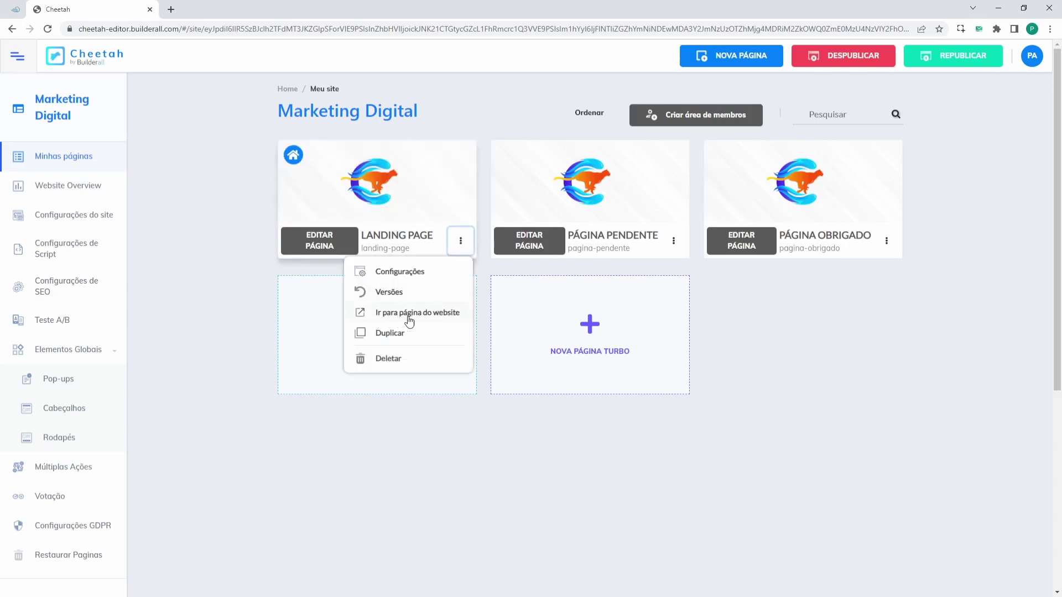
pyautogui.click(438, 315)
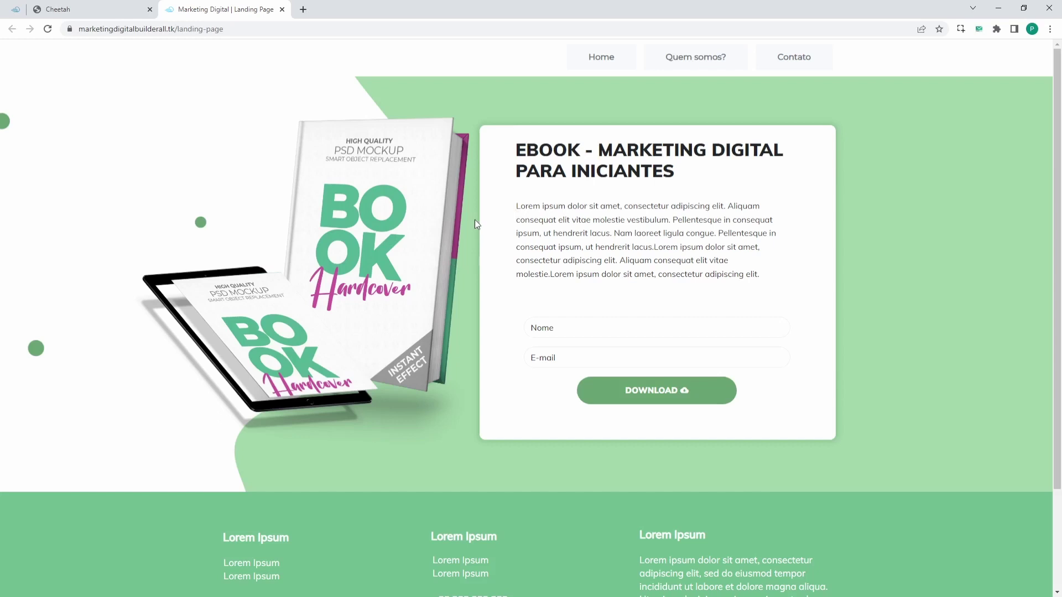
pyautogui.click(554, 326)
pyautogui.click(545, 349)
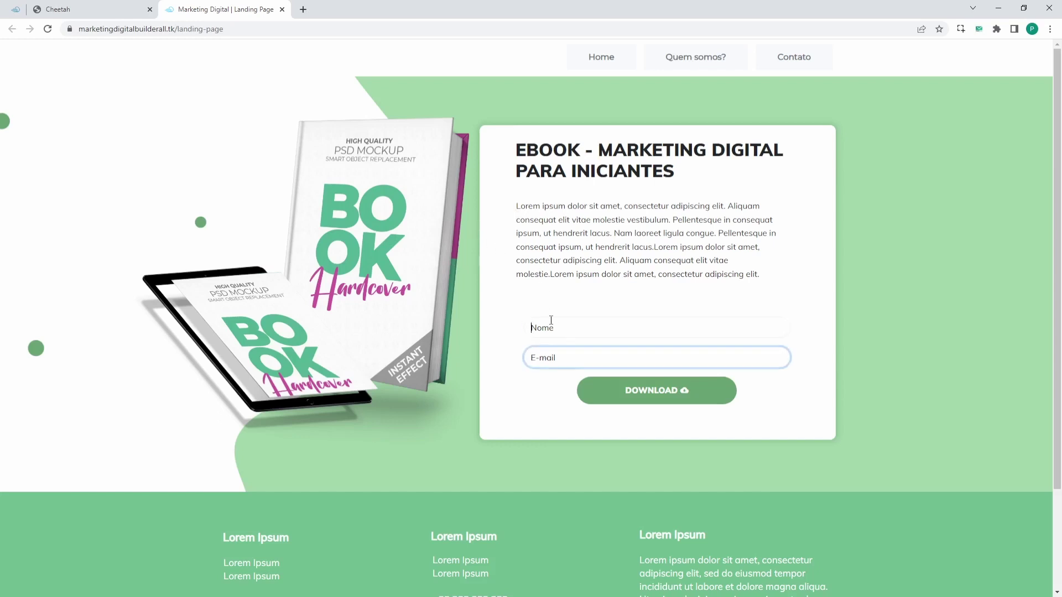
pyautogui.click(517, 310)
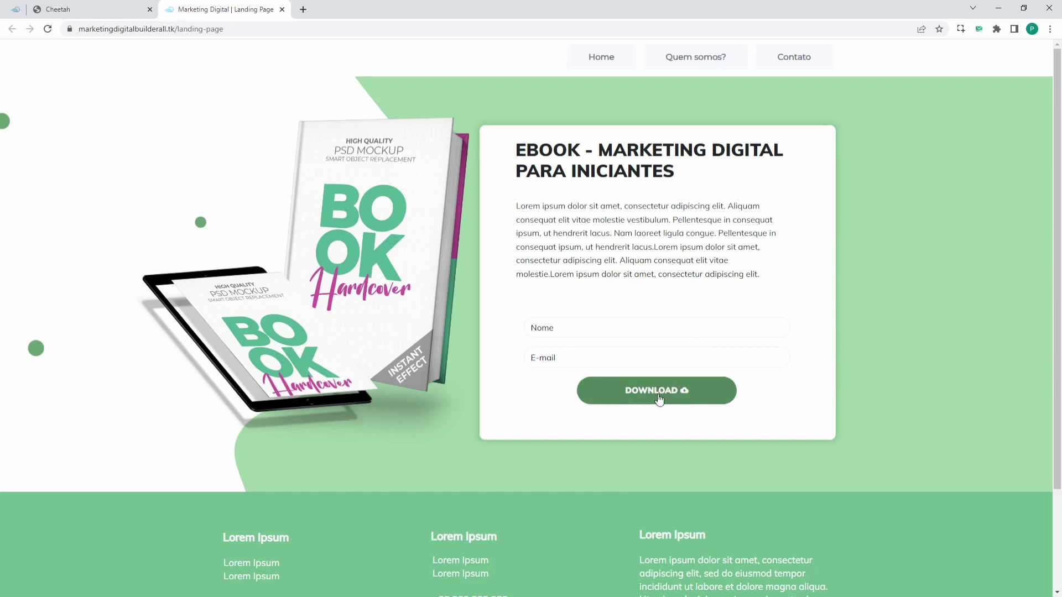
pyautogui.scroll(-3, 486, 407)
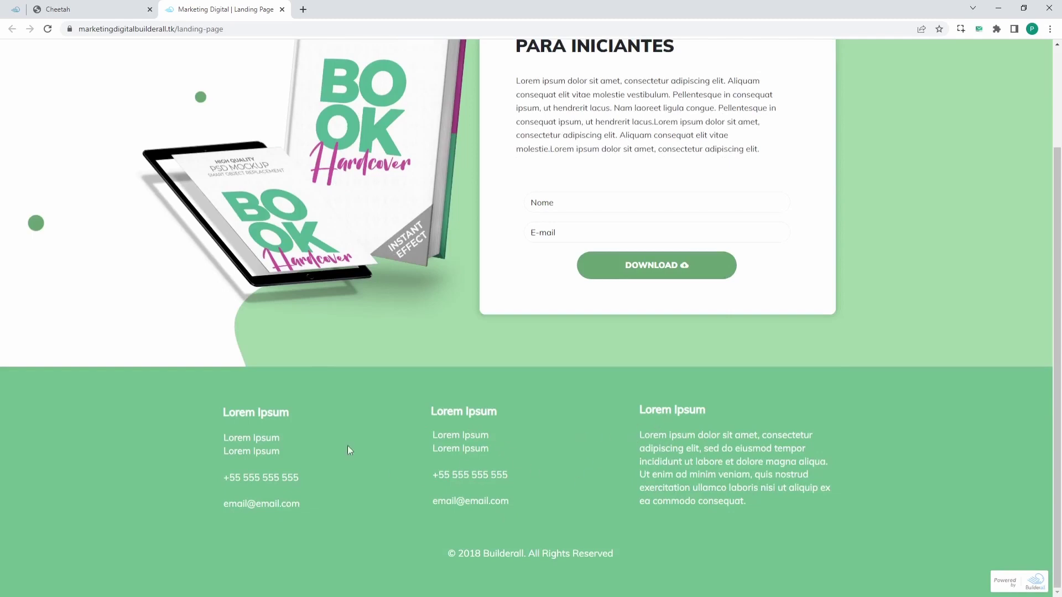
pyautogui.scroll(3, 376, 489)
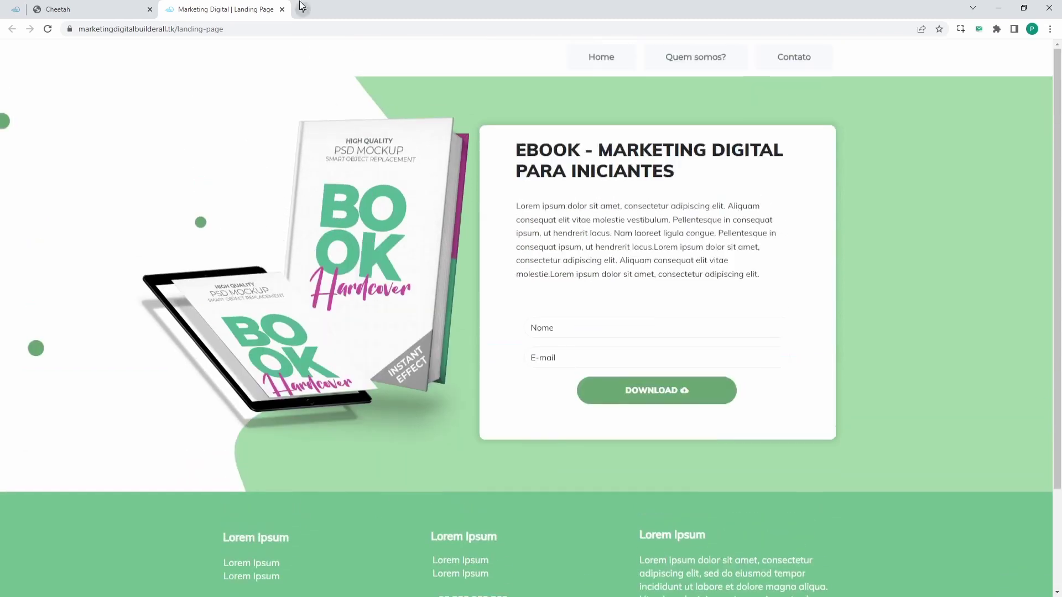
pyautogui.click(282, 9)
# Step: View the live version of Página Pendente down to its footer and close it
pyautogui.moveTo(560, 200)
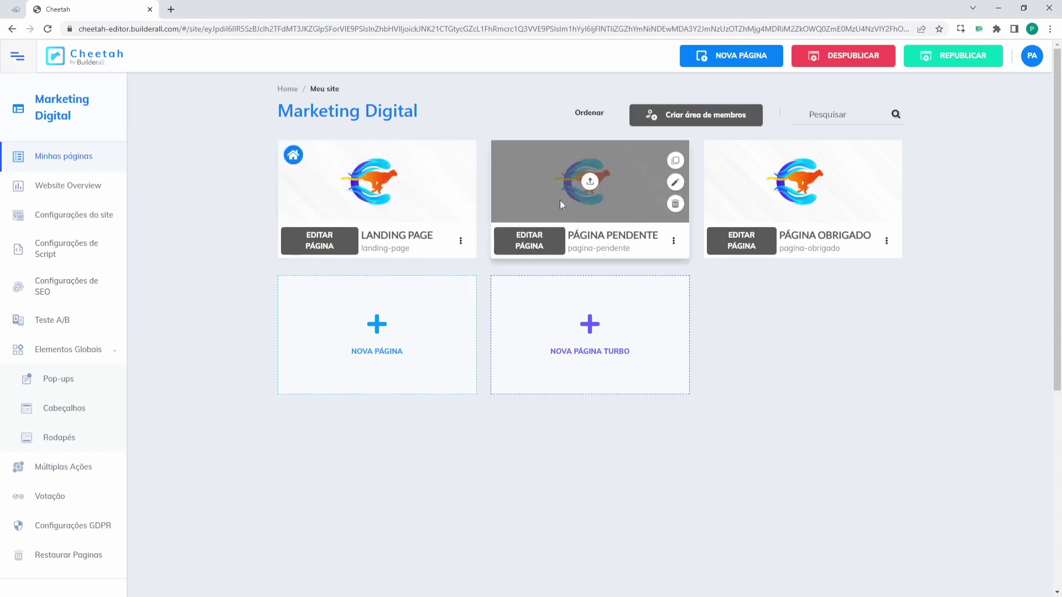
pyautogui.click(674, 241)
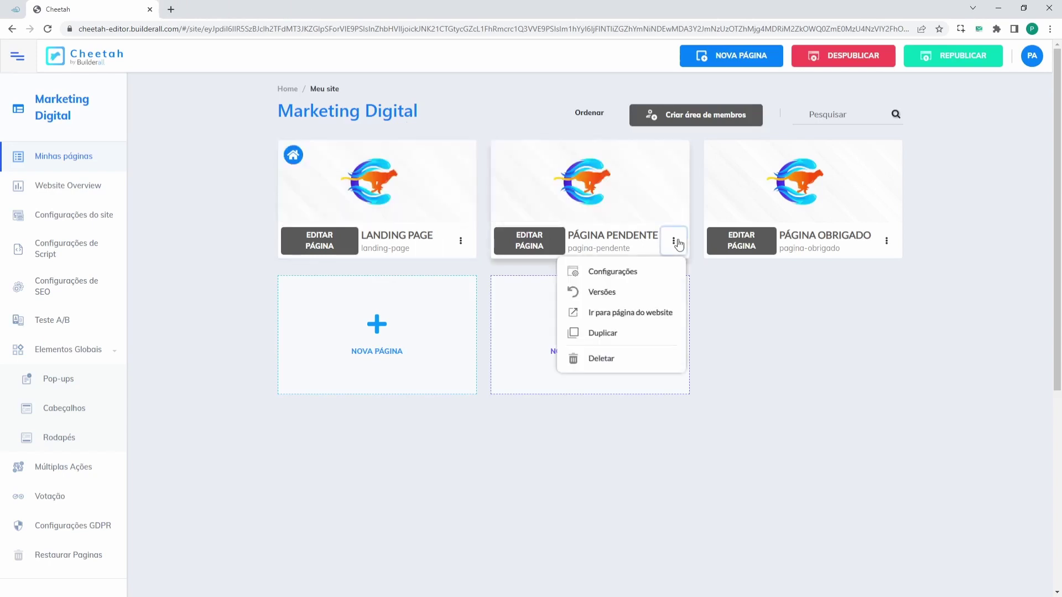
pyautogui.click(622, 314)
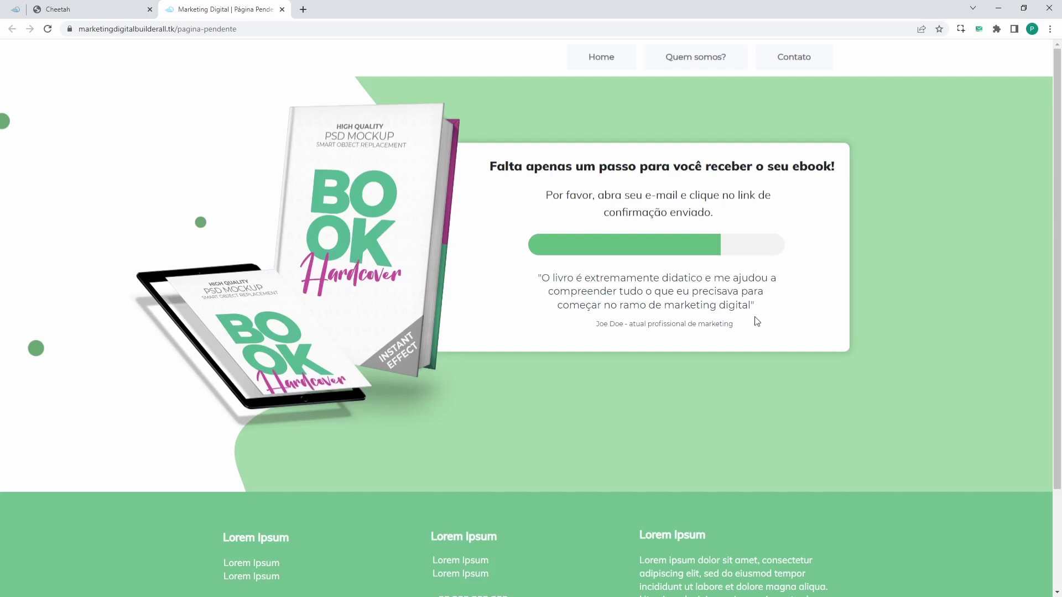
pyautogui.scroll(-2, 436, 379)
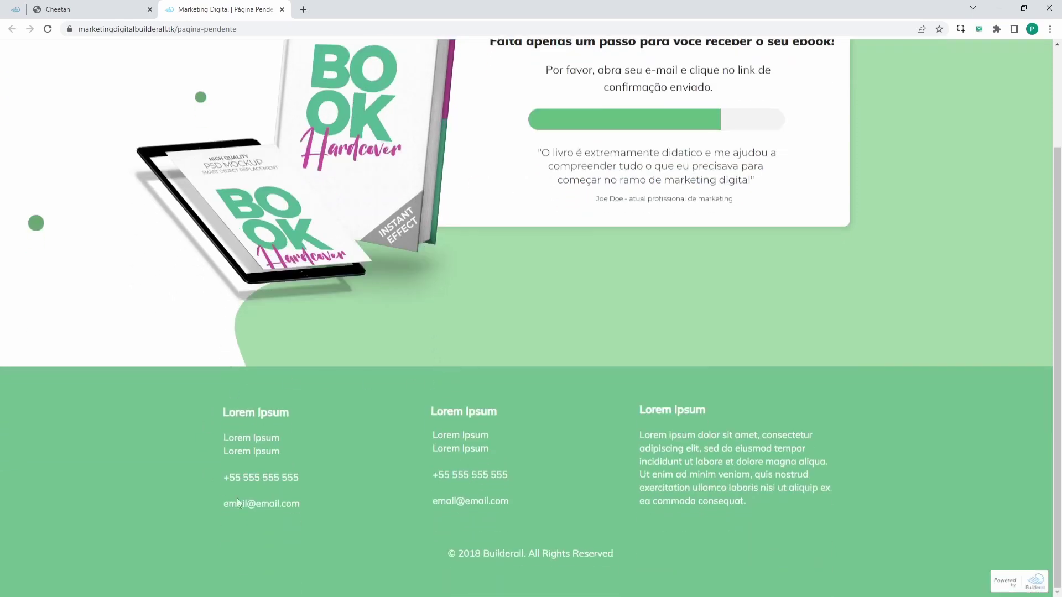
pyautogui.scroll(2, 551, 490)
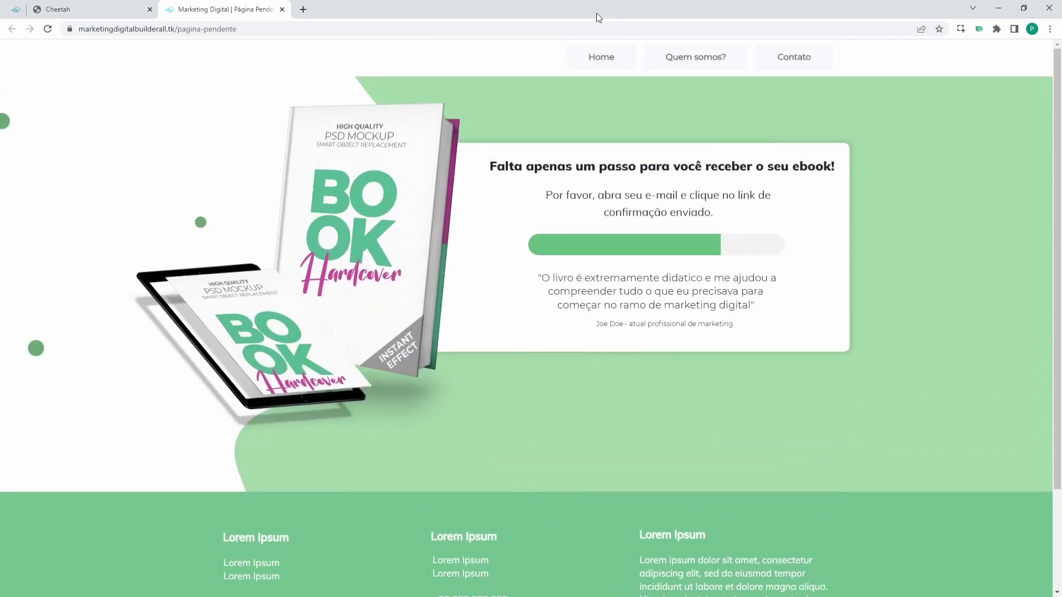
pyautogui.click(282, 9)
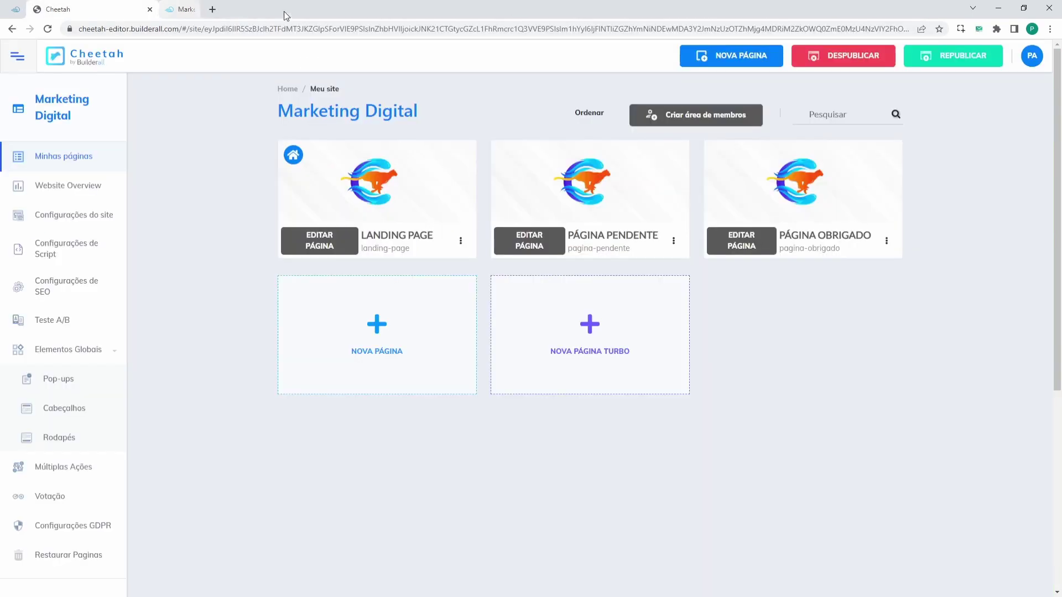
# Step: View the live version of Página Obrigado down to its footer and close it
pyautogui.click(885, 242)
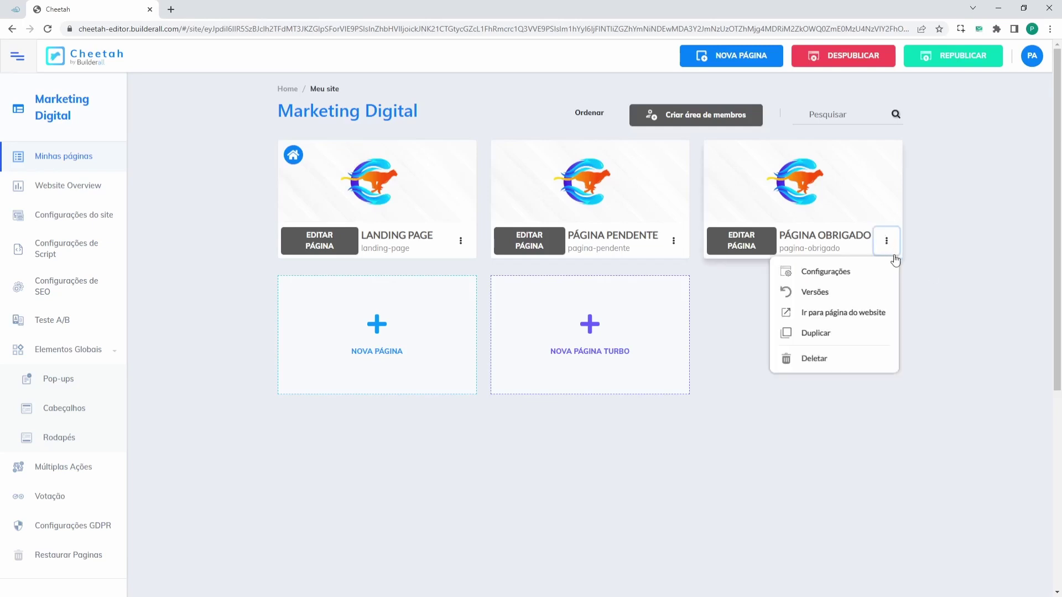
pyautogui.click(812, 318)
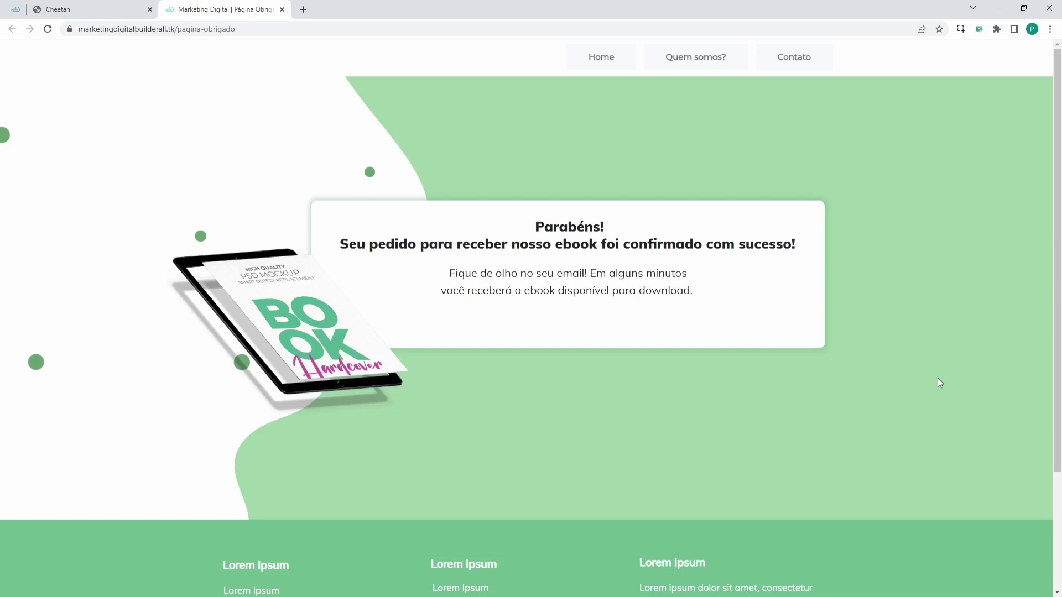
pyautogui.scroll(-3, 796, 312)
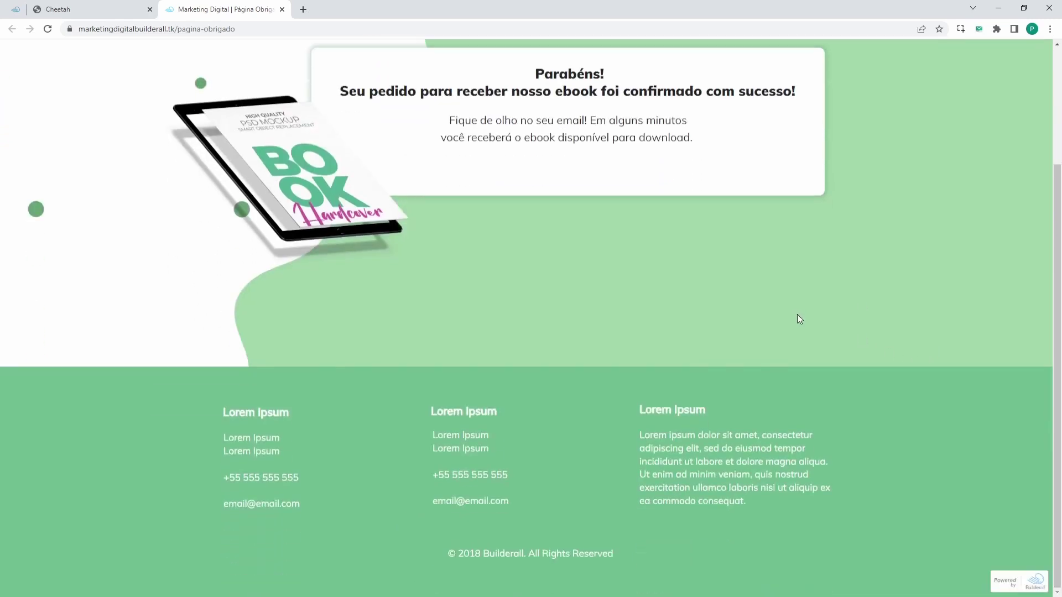
pyautogui.scroll(3, 798, 315)
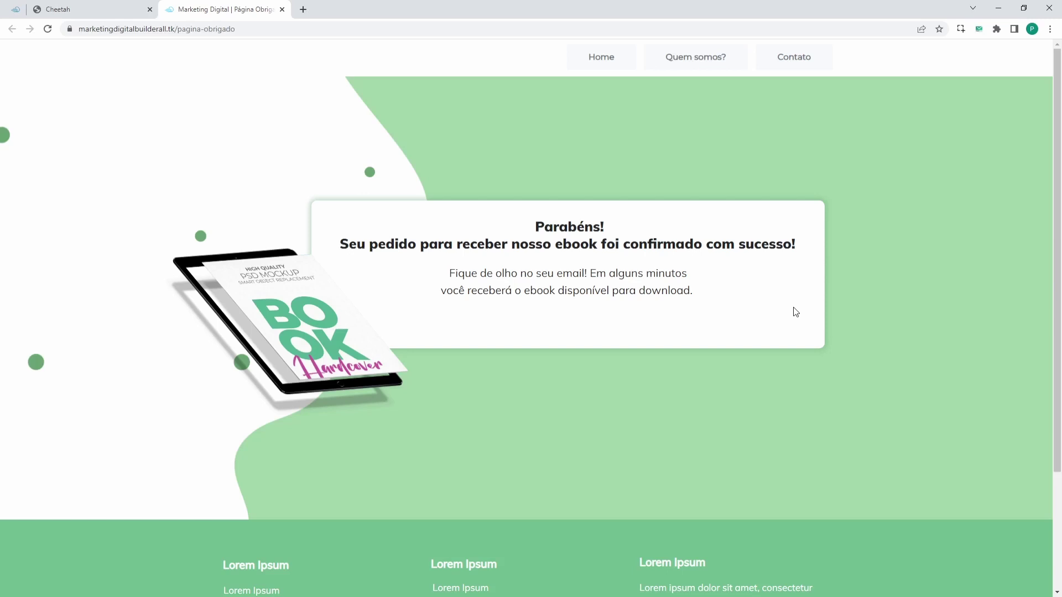
pyautogui.click(282, 9)
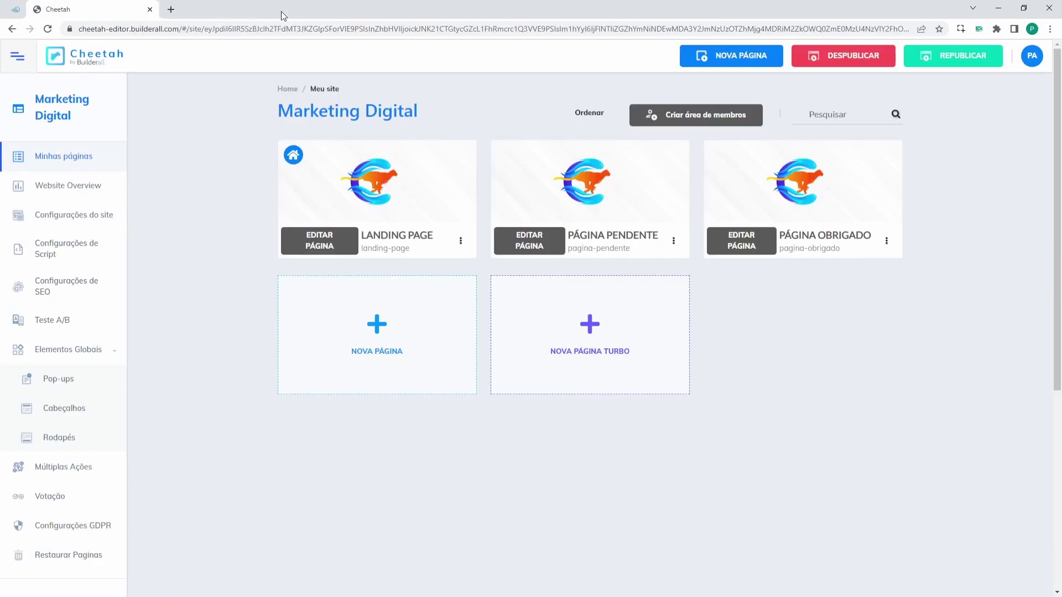
# Step: Open the Landing Page in the editor and select the Mailing Boss form in the ebook box
pyautogui.moveTo(371, 182)
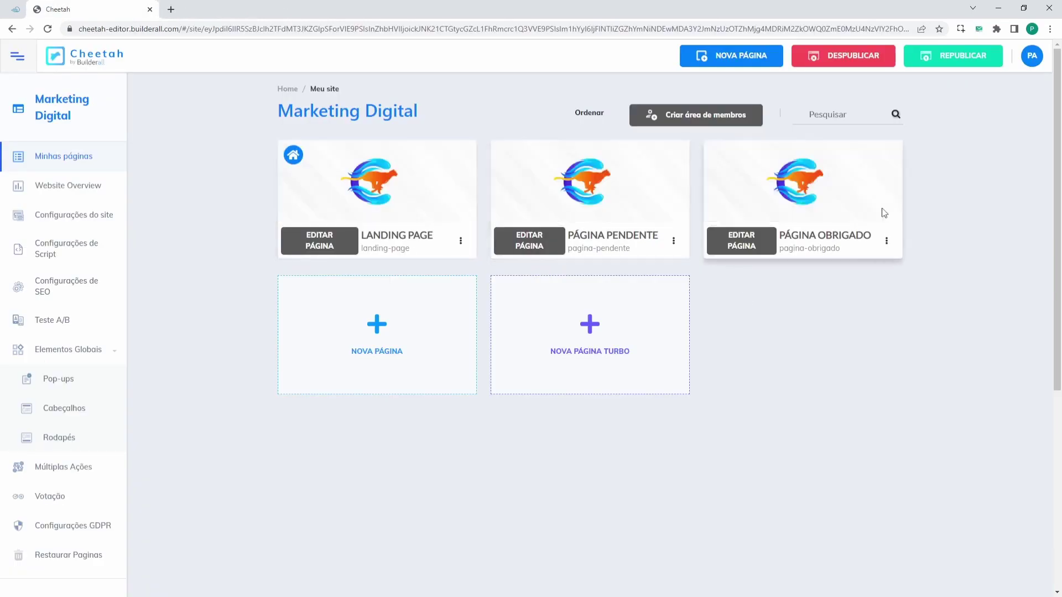
pyautogui.click(334, 239)
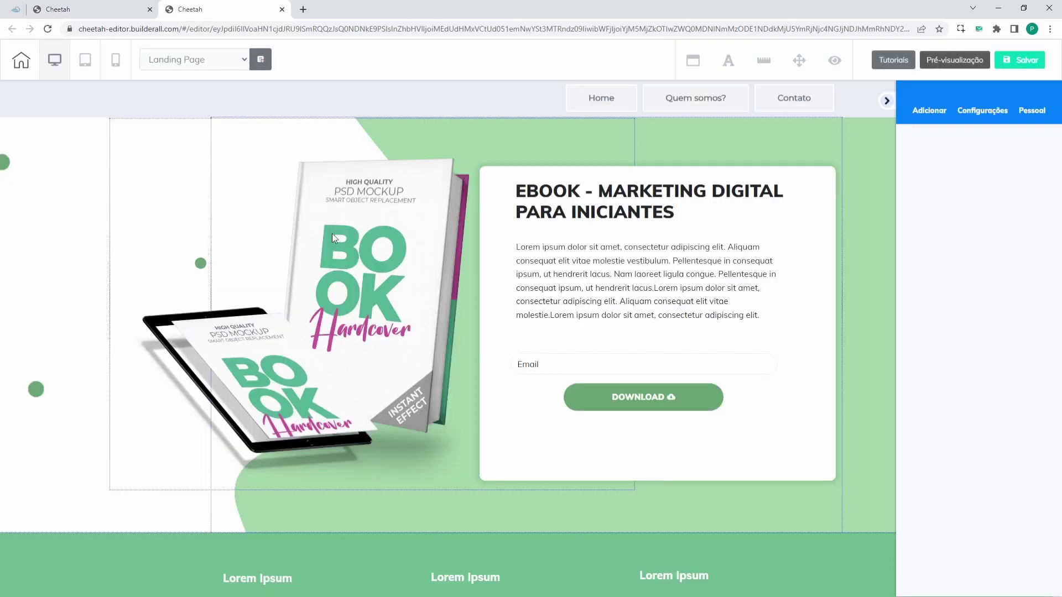
pyautogui.click(597, 376)
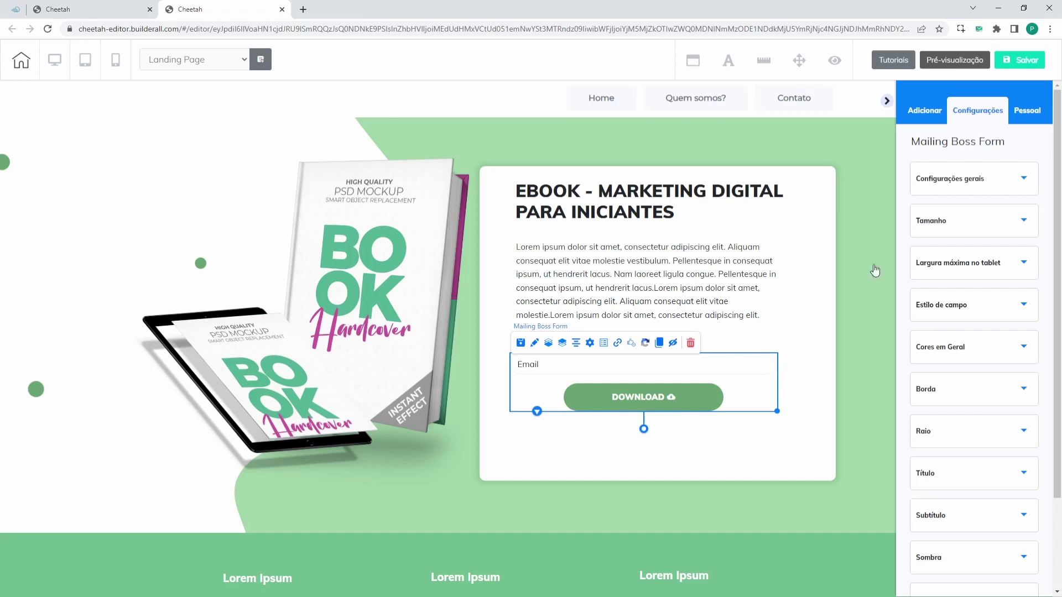
# Step: Display the Formulário de Email Marketing templates among the elements that can be added to the page
pyautogui.click(887, 101)
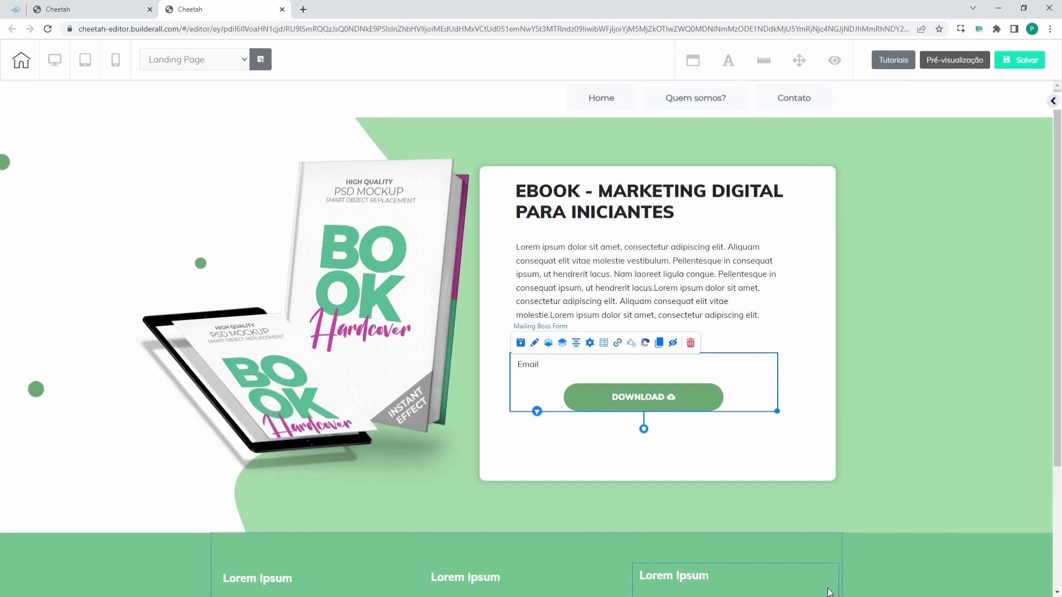
pyautogui.click(1052, 102)
pyautogui.click(936, 147)
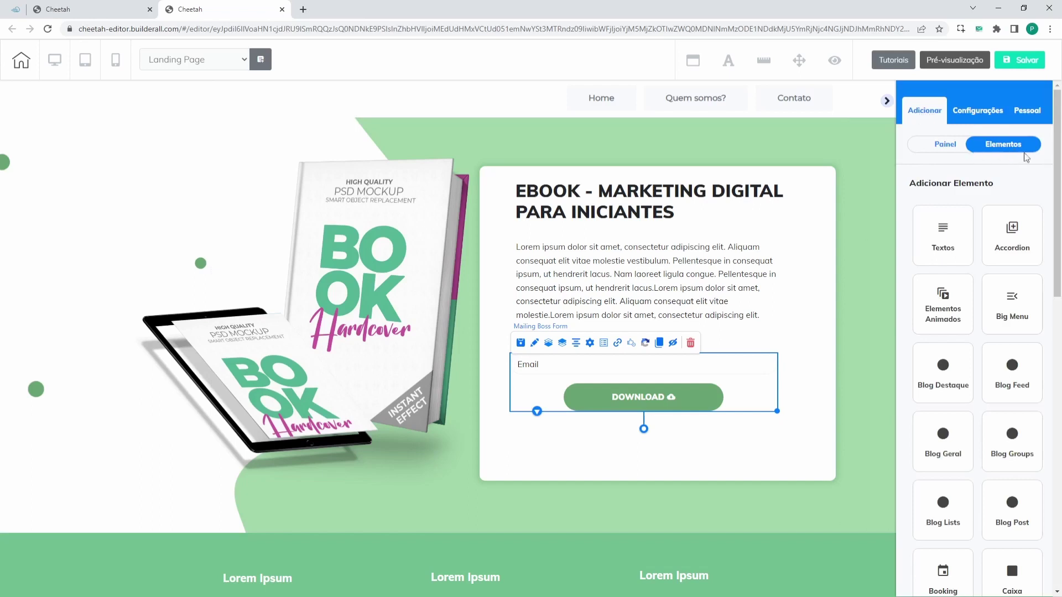
pyautogui.moveTo(1060, 183); pyautogui.dragTo(1059, 384)
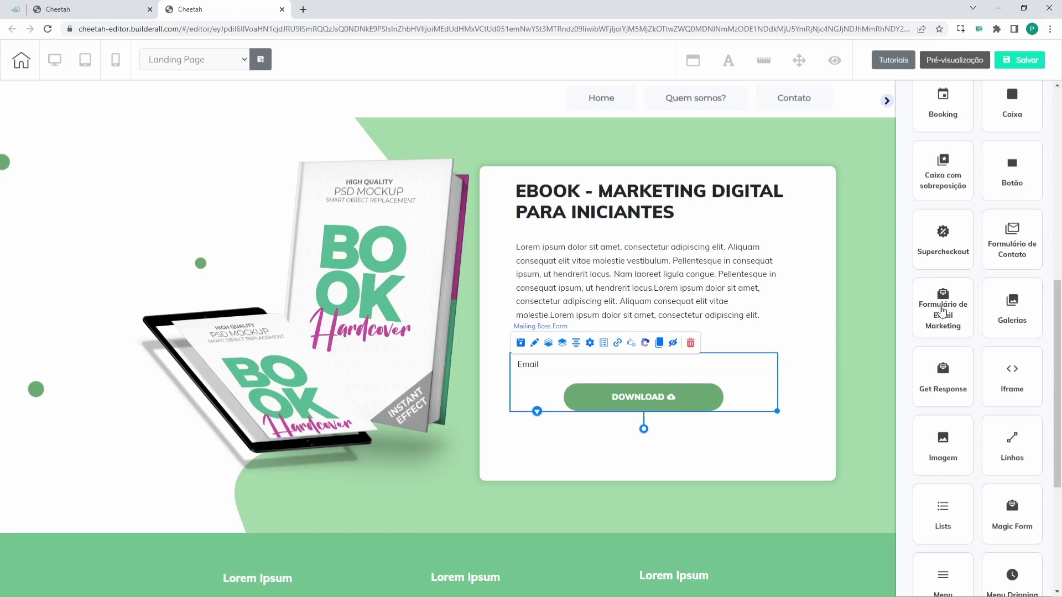
pyautogui.click(926, 318)
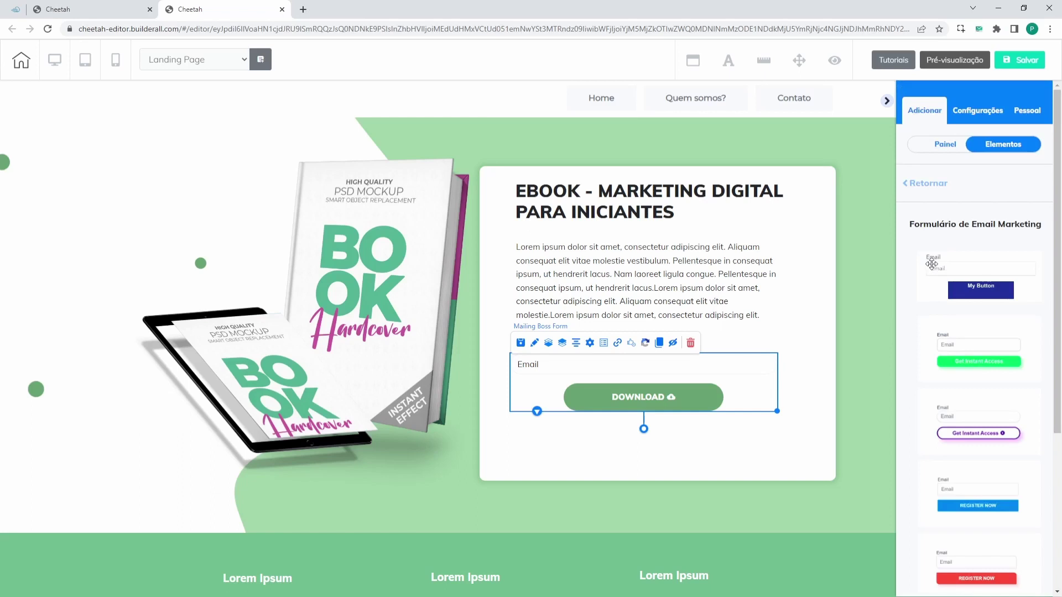
# Step: Add the first email form template to the page near the ebook box, dismissing the Mailingboss list selection
pyautogui.scroll(-1, 929, 266)
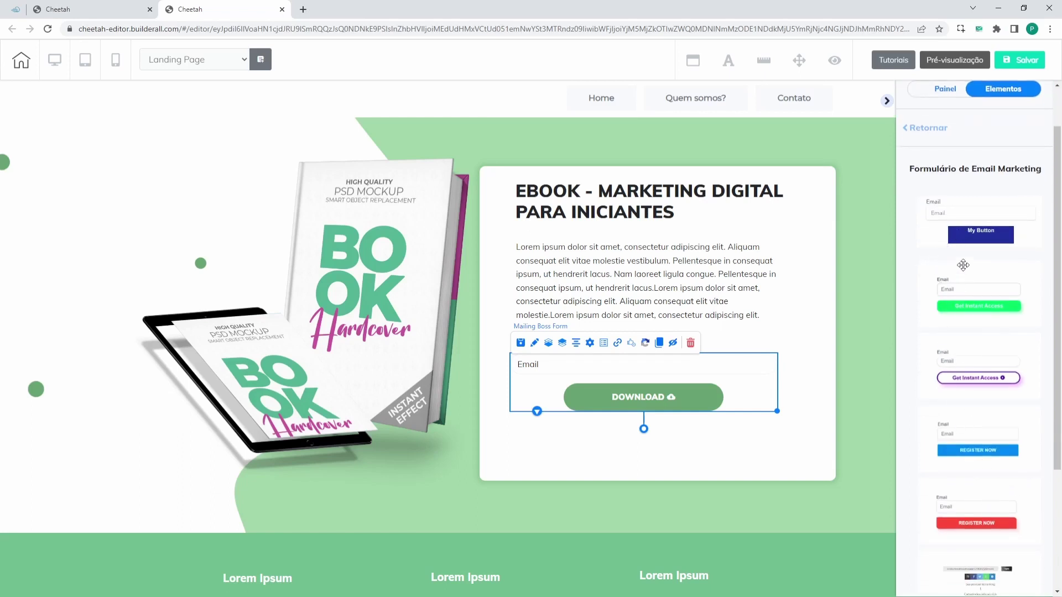
pyautogui.moveTo(987, 228); pyautogui.dragTo(795, 501)
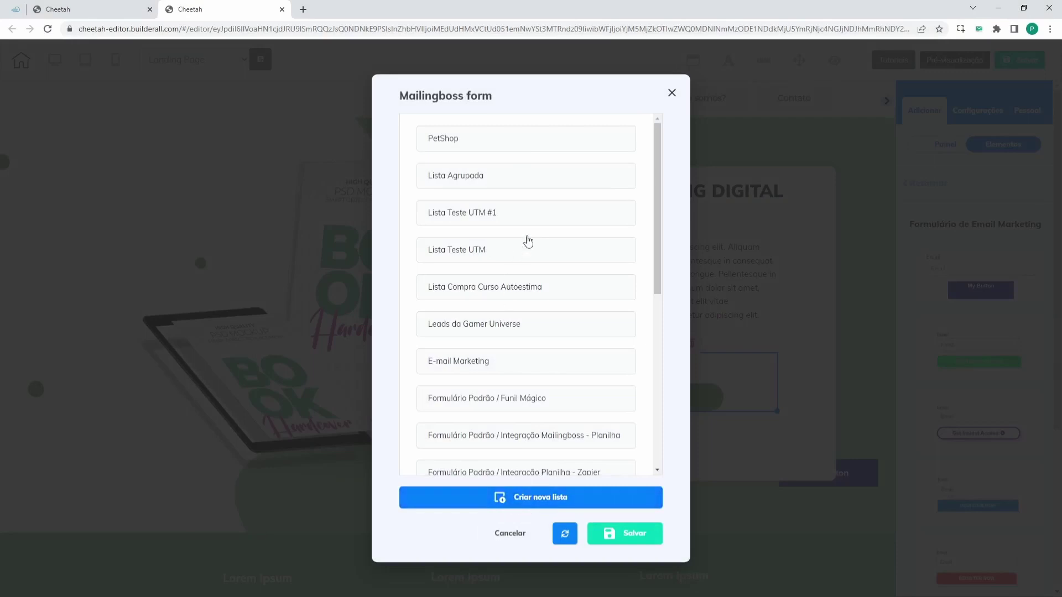
pyautogui.click(672, 94)
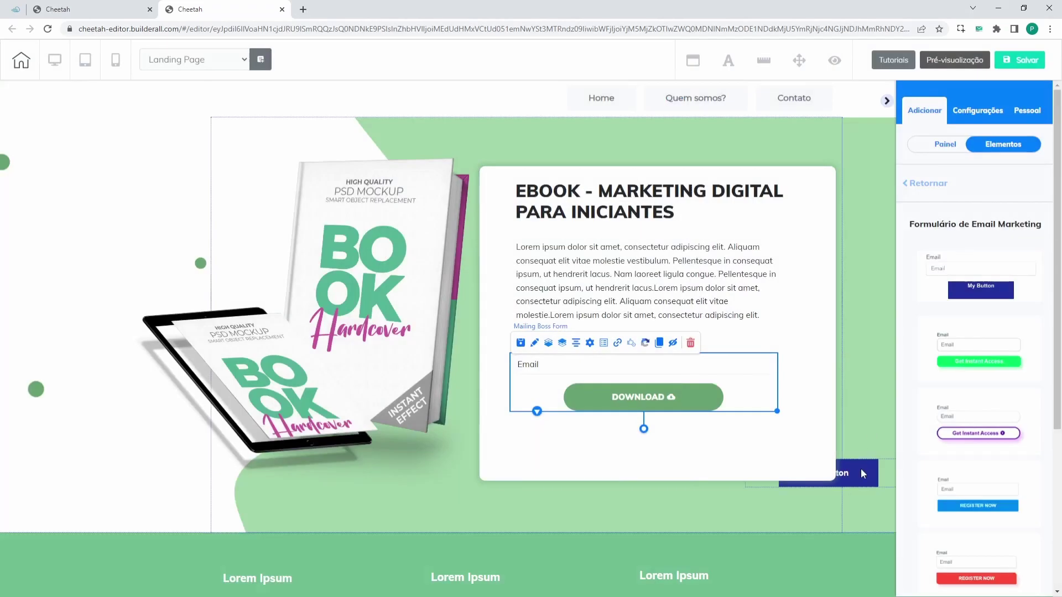
# Step: Reposition the added My Button form below the ebook box and delete it from the page
pyautogui.moveTo(843, 504); pyautogui.dragTo(777, 517)
pyautogui.click(858, 492)
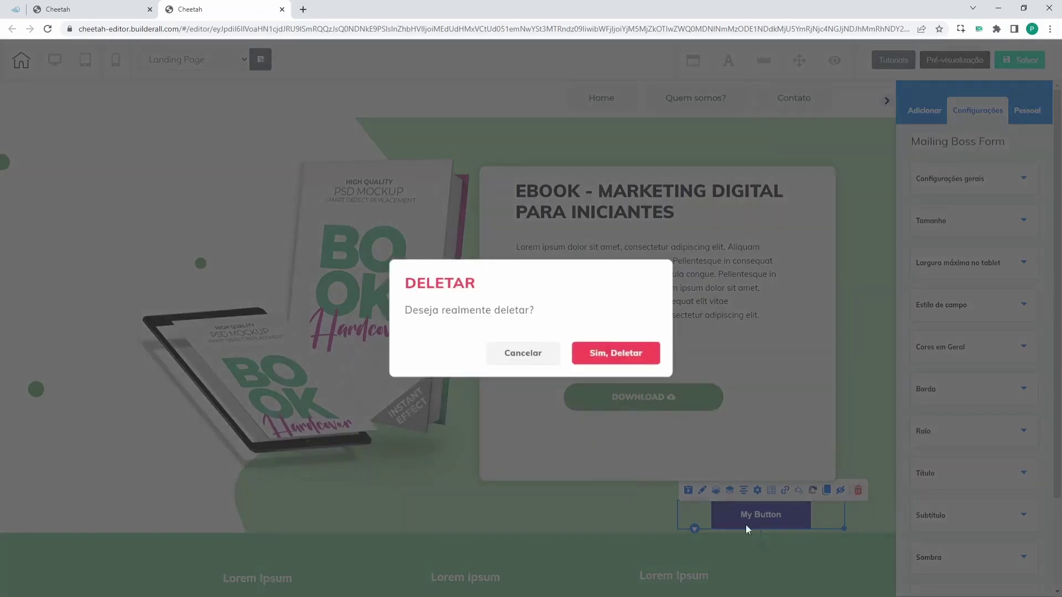
pyautogui.click(603, 358)
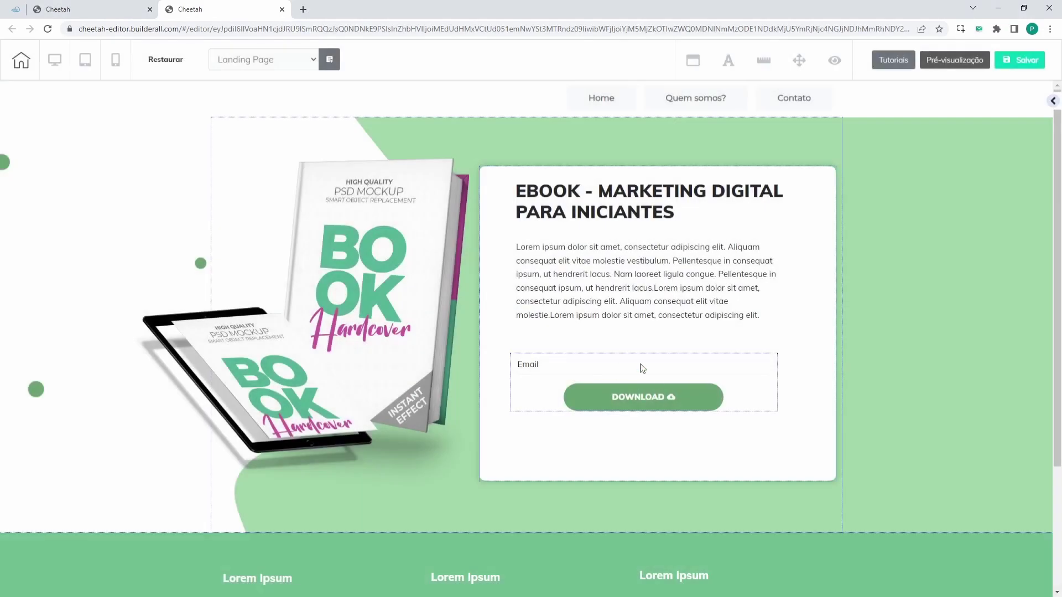
# Step: Nudge the ebook box's Mailing Boss form slightly down and view its list selection without choosing another list
pyautogui.moveTo(641, 368); pyautogui.dragTo(643, 376)
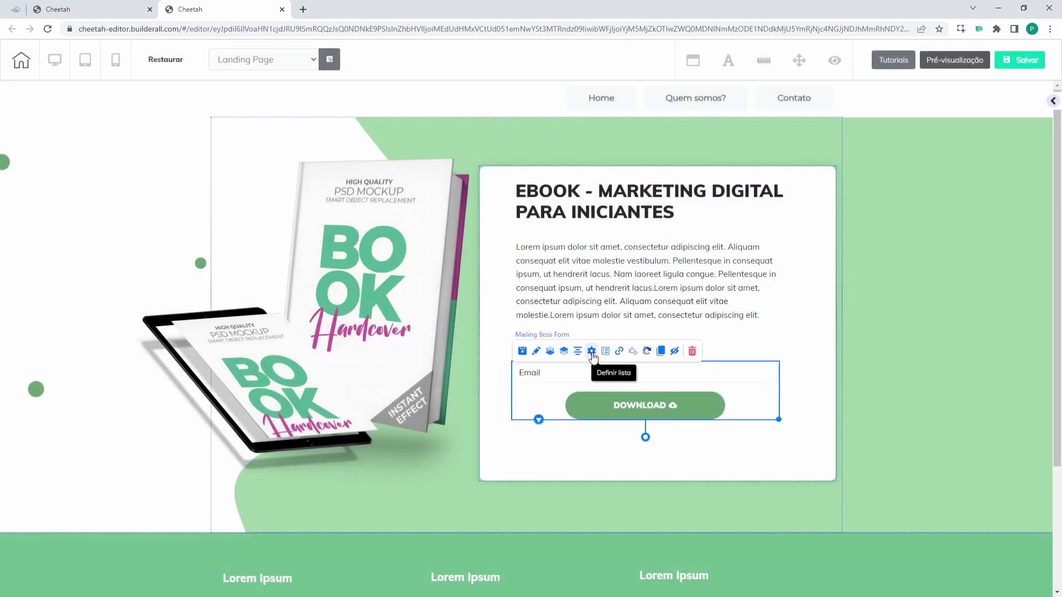
pyautogui.click(591, 352)
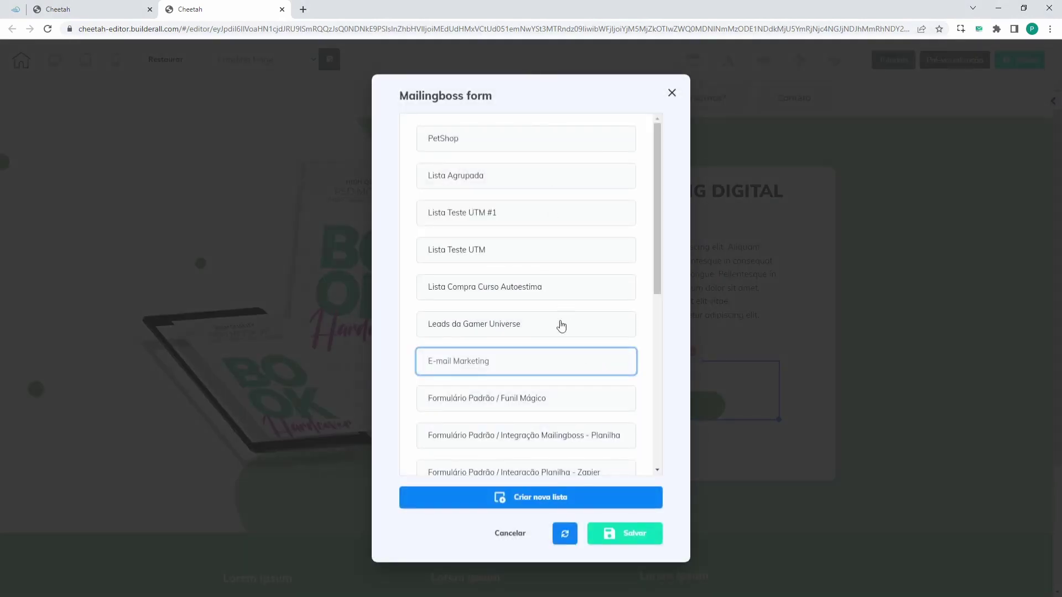
pyautogui.click(672, 93)
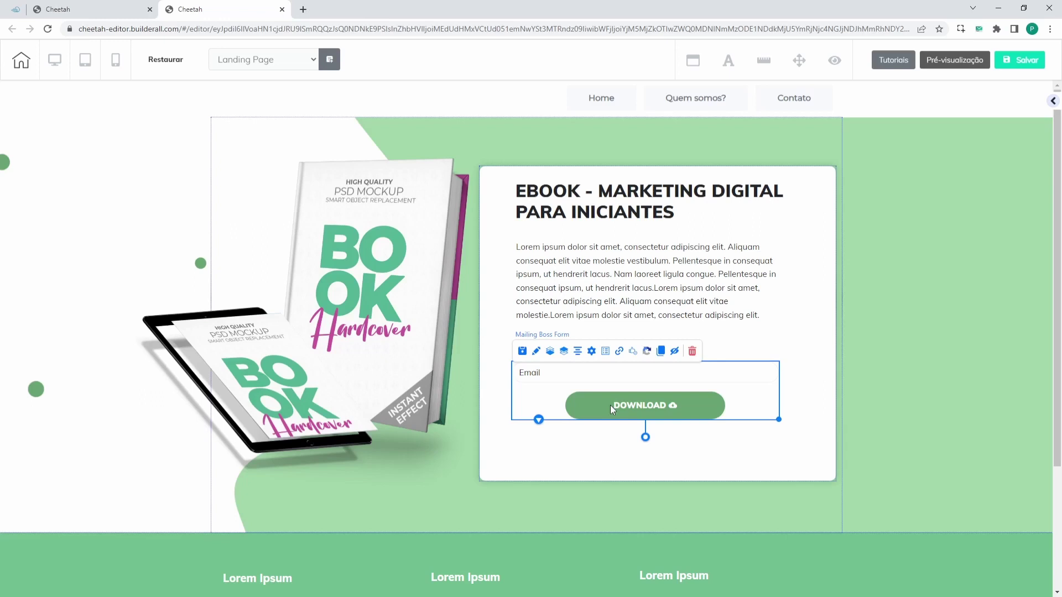
# Step: Look through the setting categories of the Mailing Boss form in its floating window and close it
pyautogui.click(536, 352)
pyautogui.moveTo(591, 397); pyautogui.dragTo(829, 157)
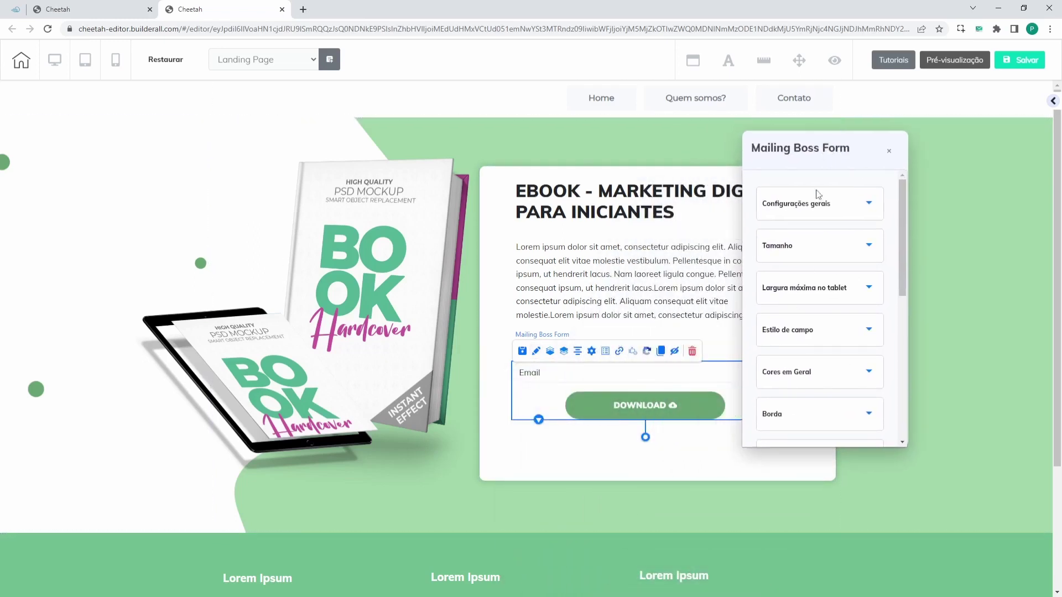
pyautogui.scroll(-5, 752, 280)
pyautogui.scroll(5, 811, 327)
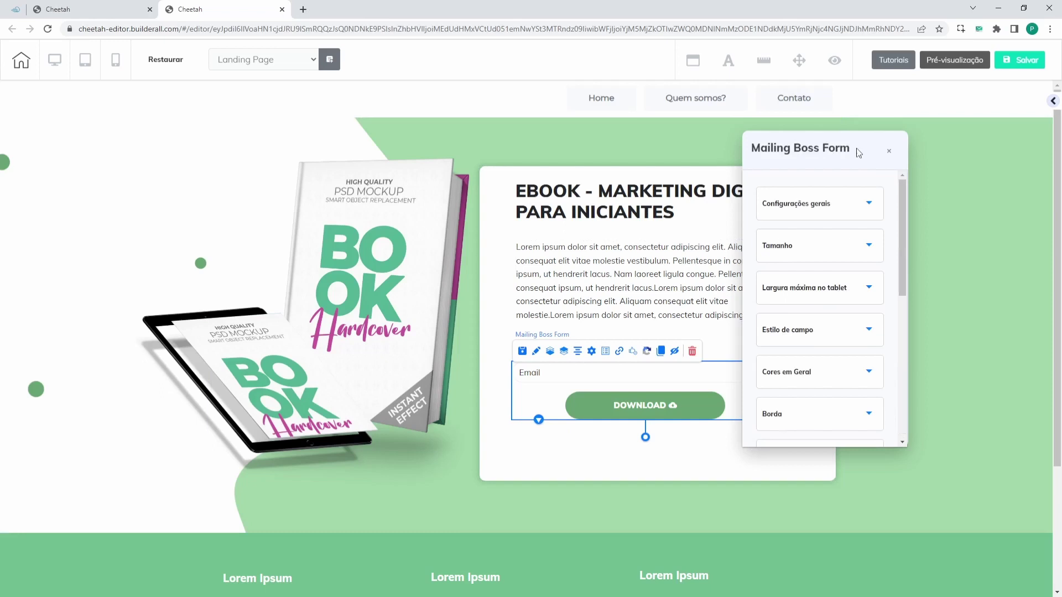
pyautogui.click(888, 151)
# Step: Show the Mailing Boss form's settings in the docked side panel and expand Configurações gerais
pyautogui.click(1054, 102)
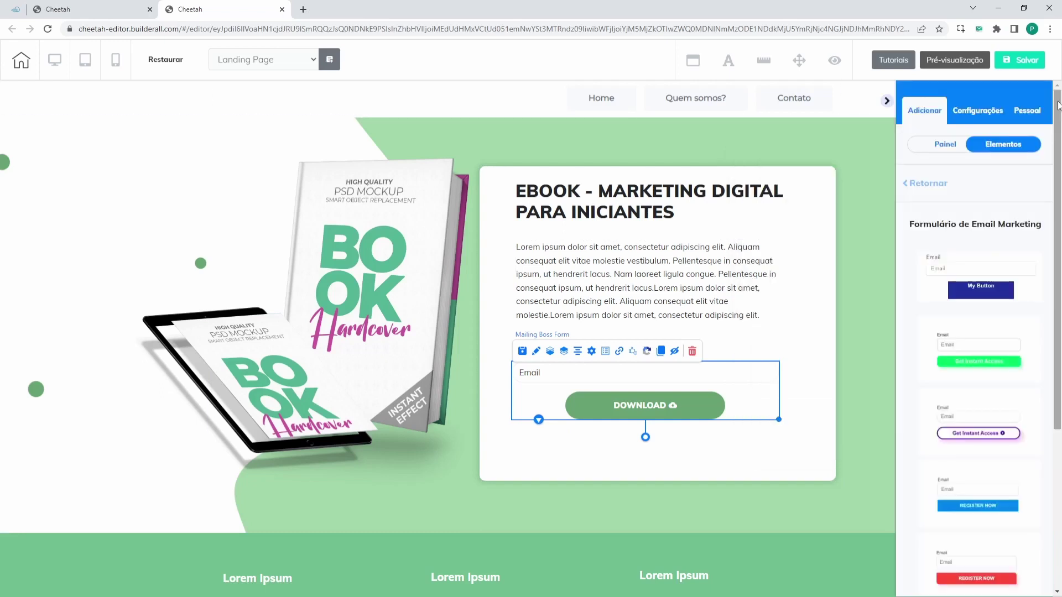
pyautogui.click(536, 351)
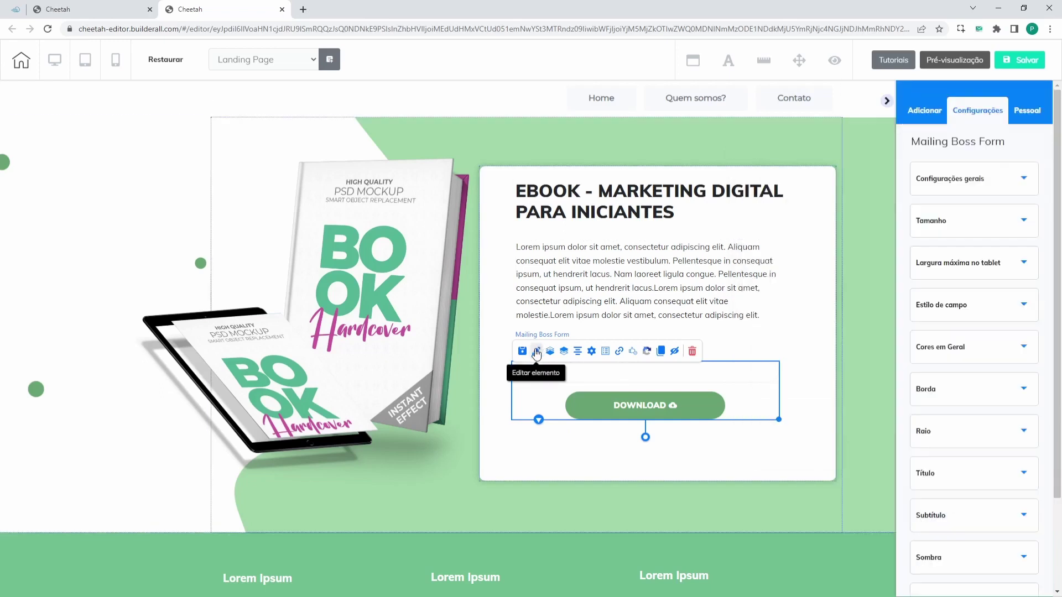
pyautogui.click(971, 187)
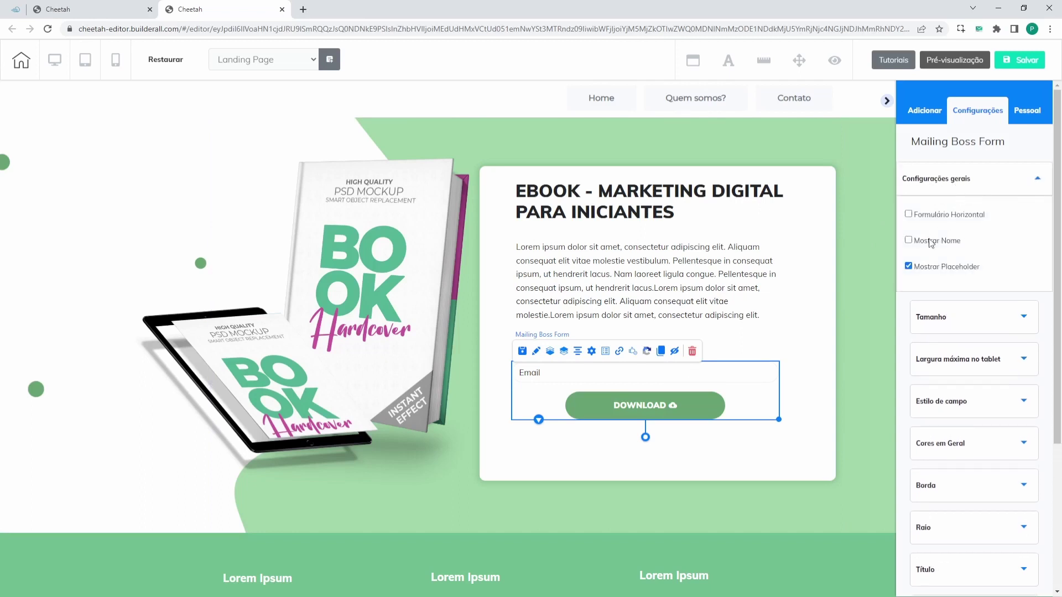
# Step: Try the Formulário Horizontal and Mostrar Nome options on the form, switching each back off, and collapse the general settings
pyautogui.click(909, 215)
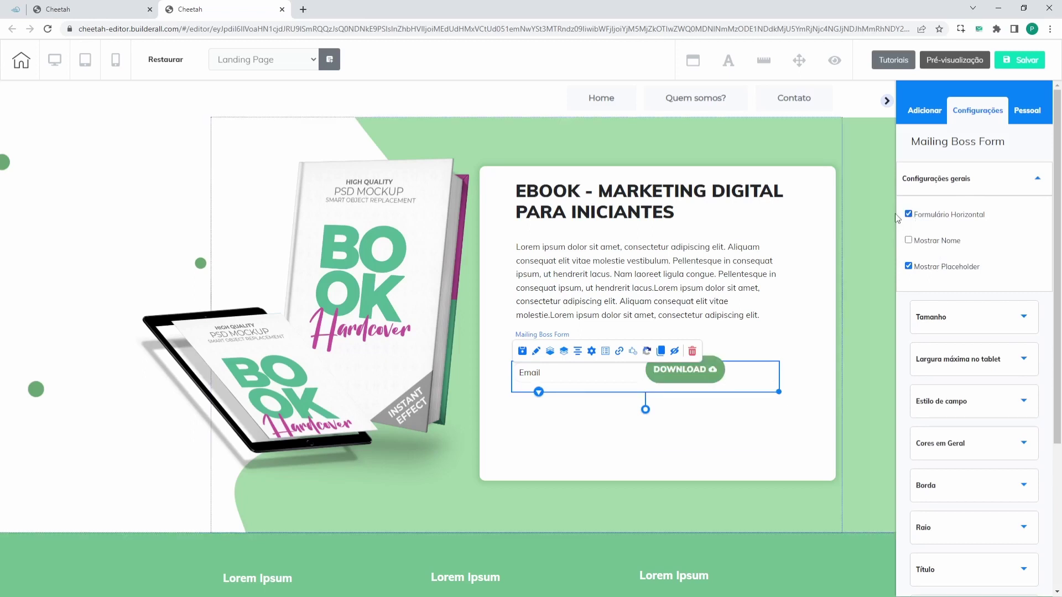
pyautogui.click(908, 215)
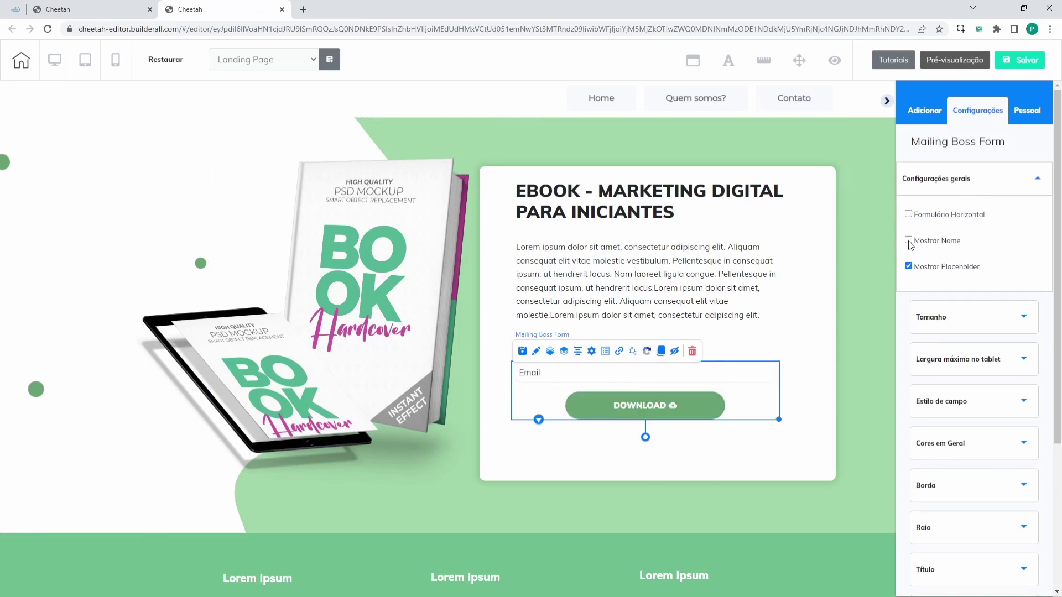
pyautogui.click(908, 241)
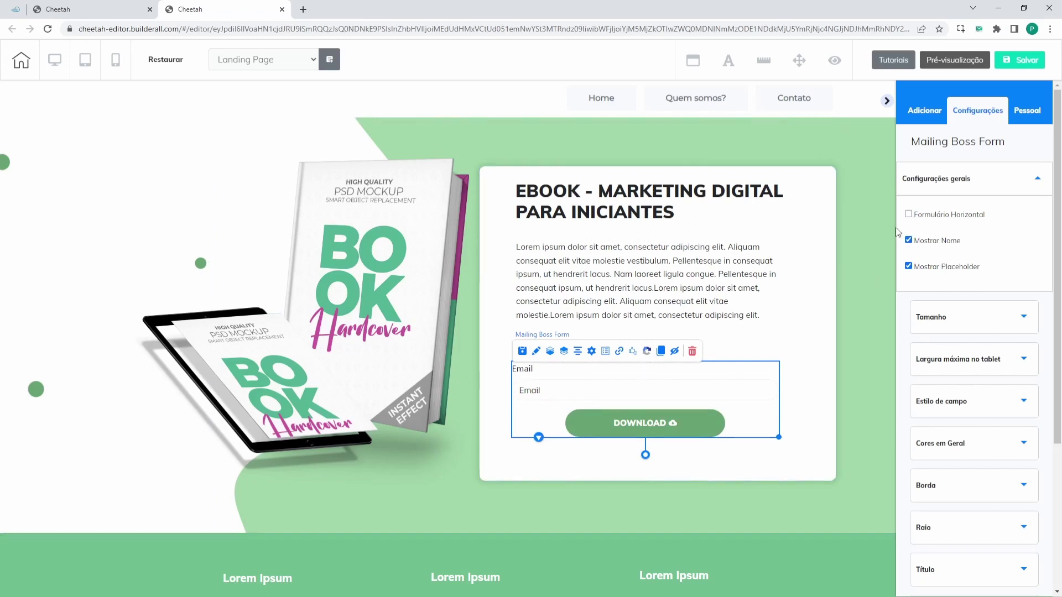
pyautogui.click(908, 241)
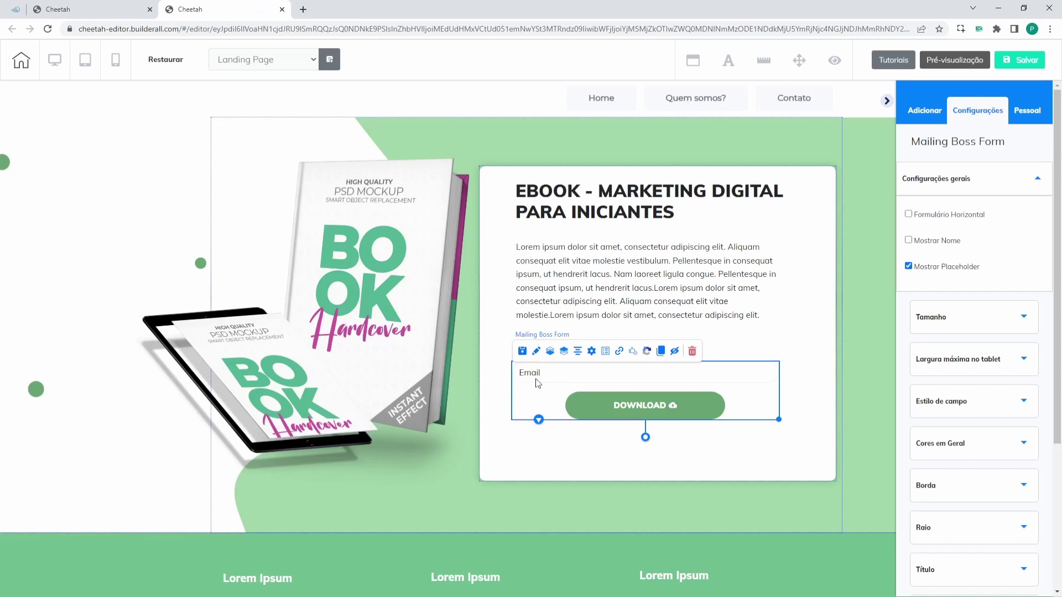
pyautogui.click(1035, 192)
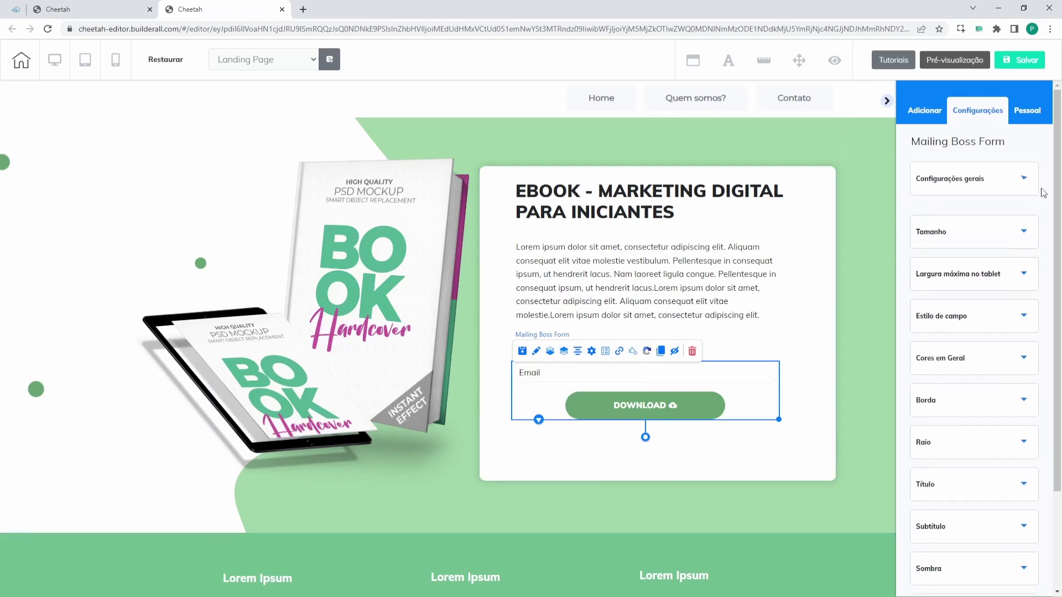
# Step: Look over the form's setting categories and view the button width, height and margin under Tamanho
pyautogui.scroll(-3, 1002, 258)
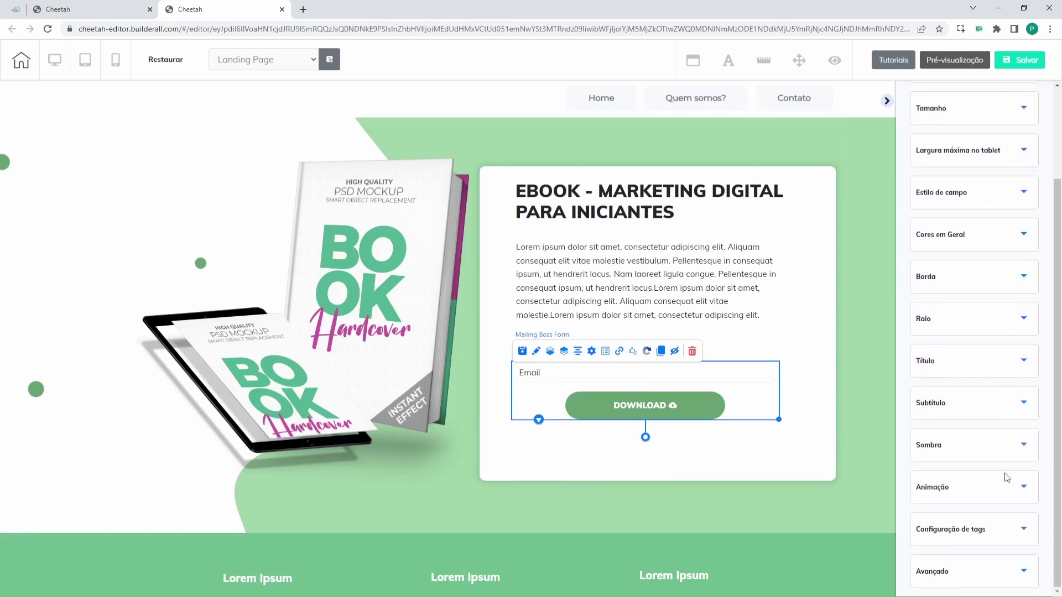
pyautogui.scroll(3, 997, 562)
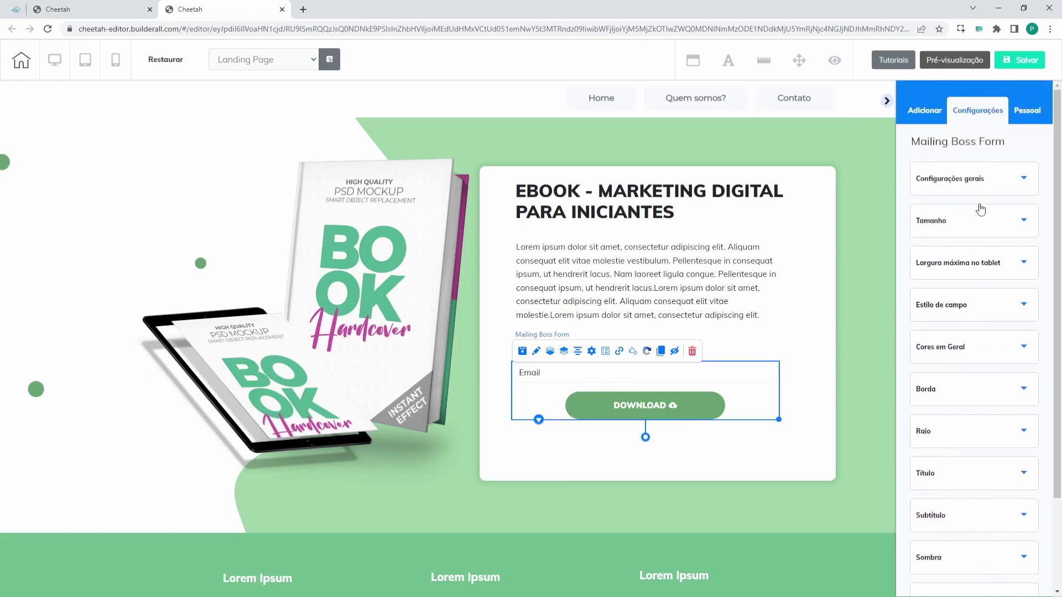
pyautogui.click(977, 222)
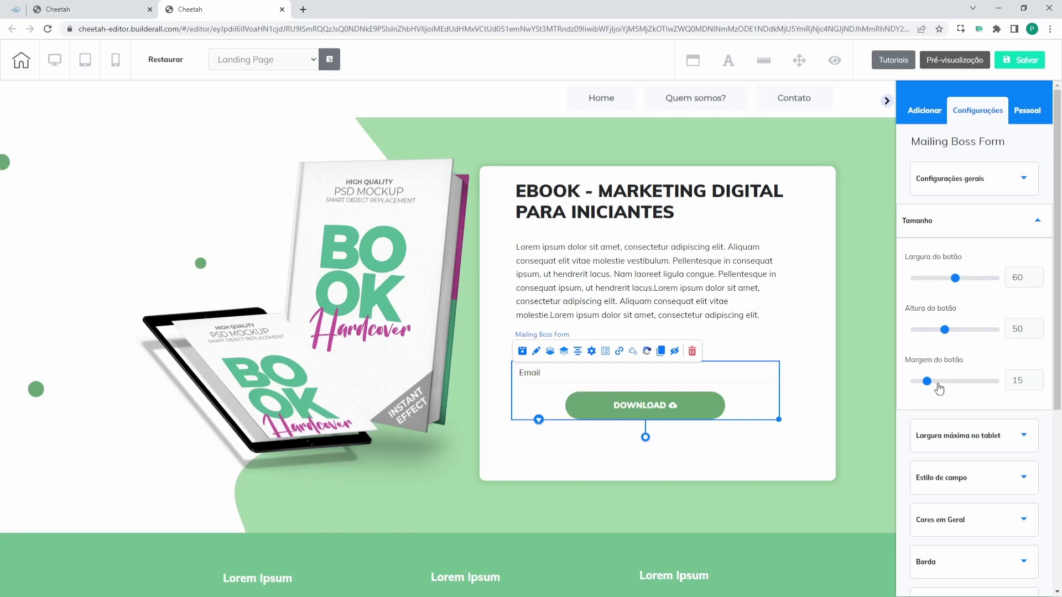
pyautogui.click(990, 237)
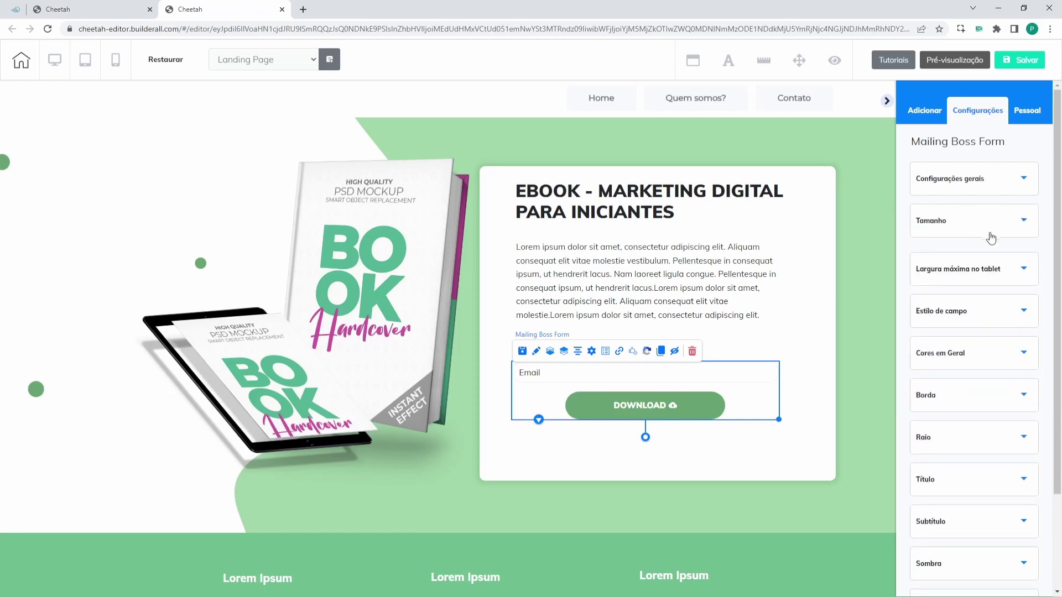
# Step: Under Estilo de campo, try red, green and blue font colours for the email field and return it to black (000000)
pyautogui.click(993, 307)
pyautogui.scroll(-2, 987, 296)
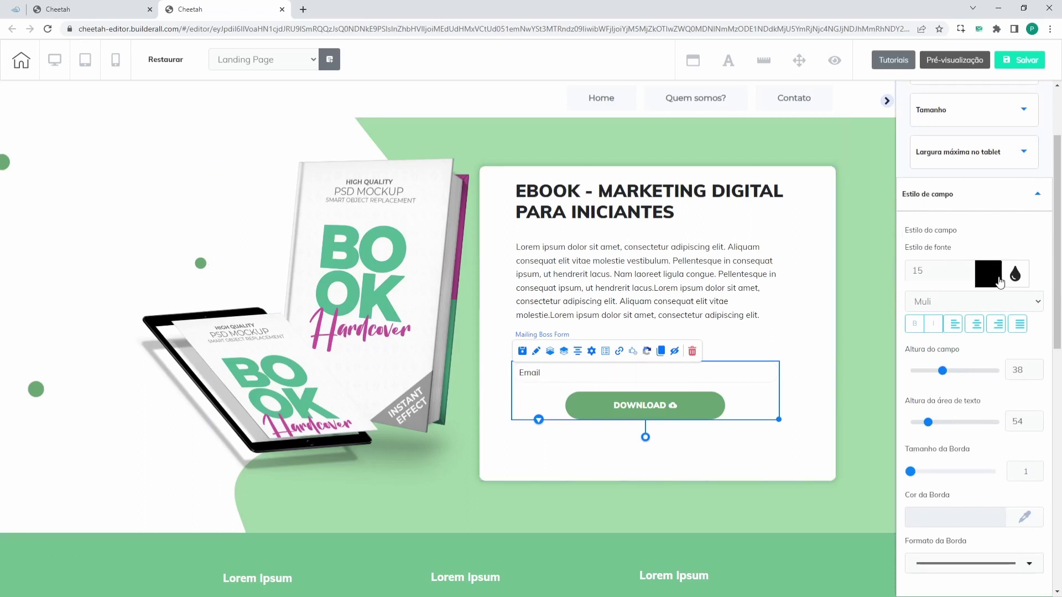
pyautogui.click(995, 279)
pyautogui.moveTo(942, 368); pyautogui.dragTo(980, 328)
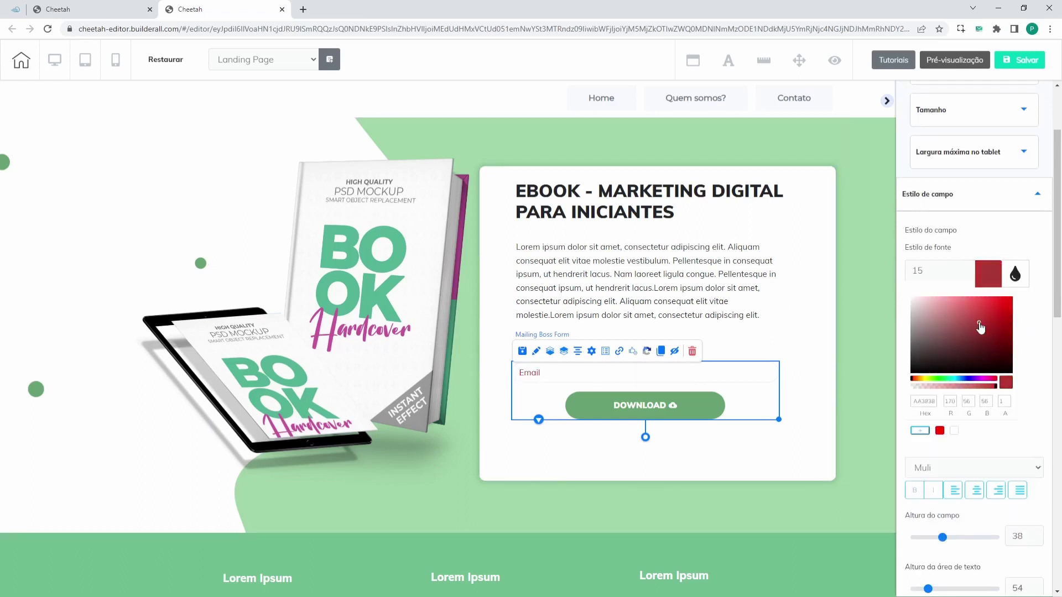
pyautogui.click(944, 378)
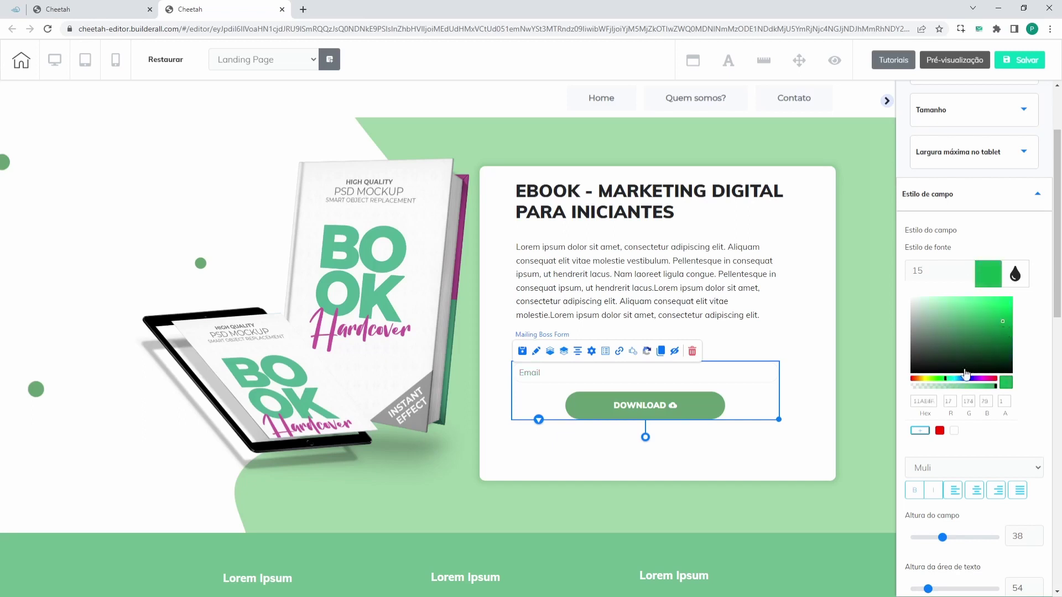
pyautogui.click(995, 331)
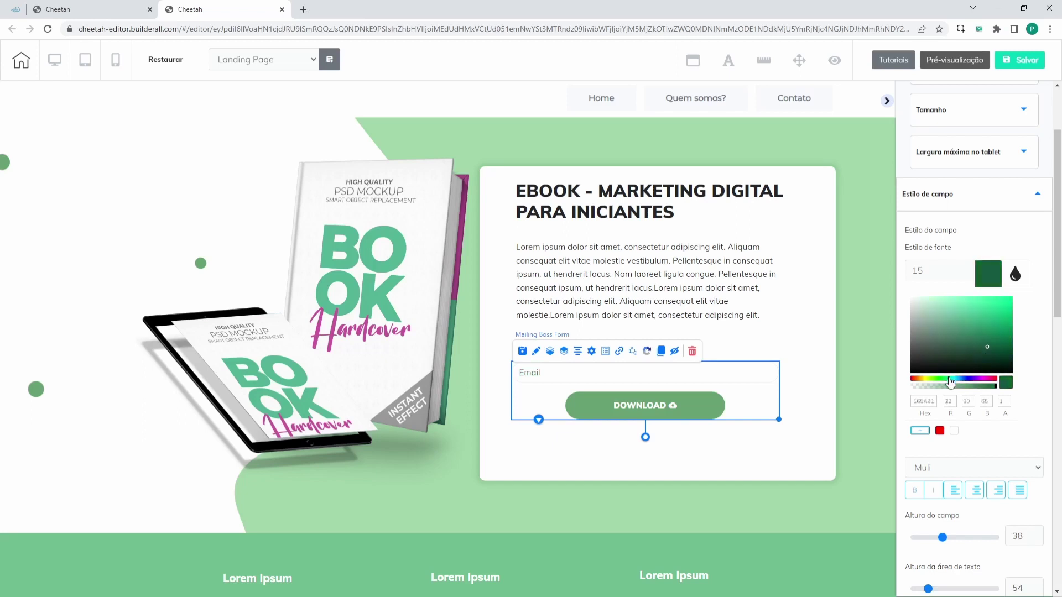
pyautogui.click(966, 379)
pyautogui.click(988, 344)
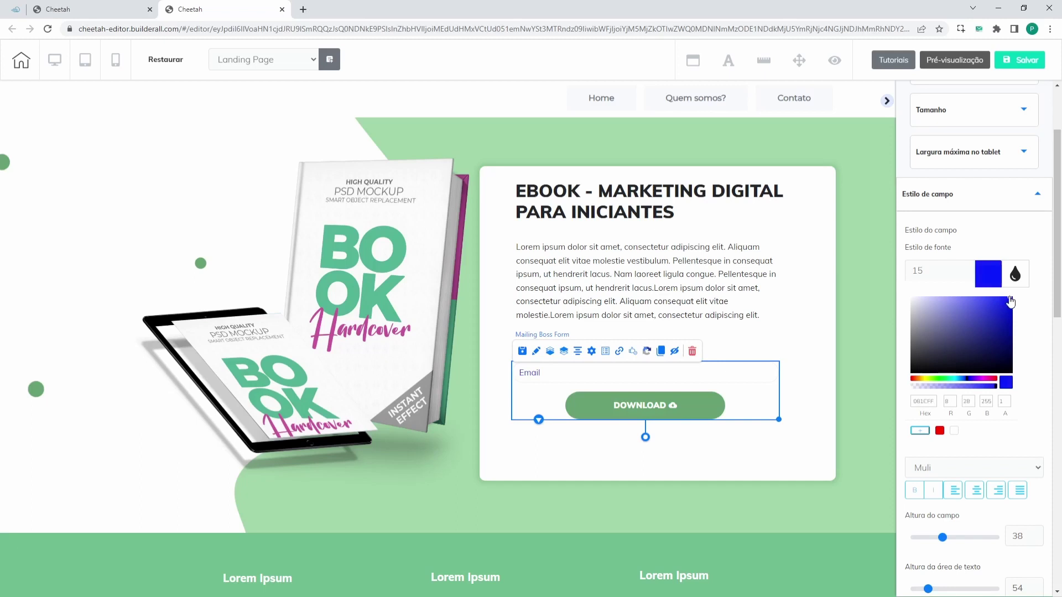
pyautogui.click(974, 327)
pyautogui.moveTo(951, 351); pyautogui.dragTo(890, 384)
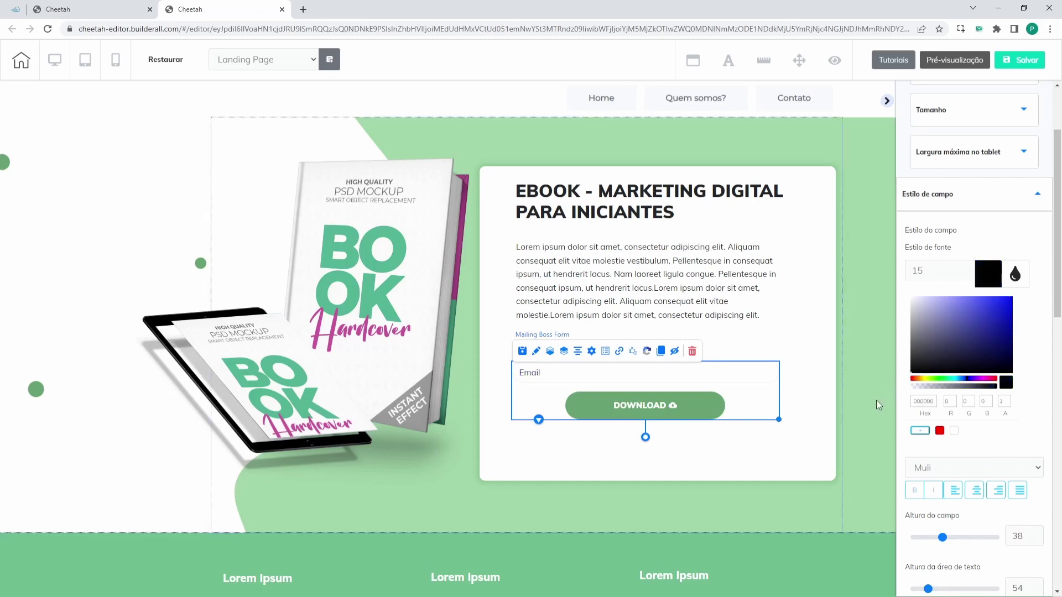
# Step: Set the form's Altura da área de texto to 38
pyautogui.scroll(-3, 988, 345)
pyautogui.scroll(-2, 981, 335)
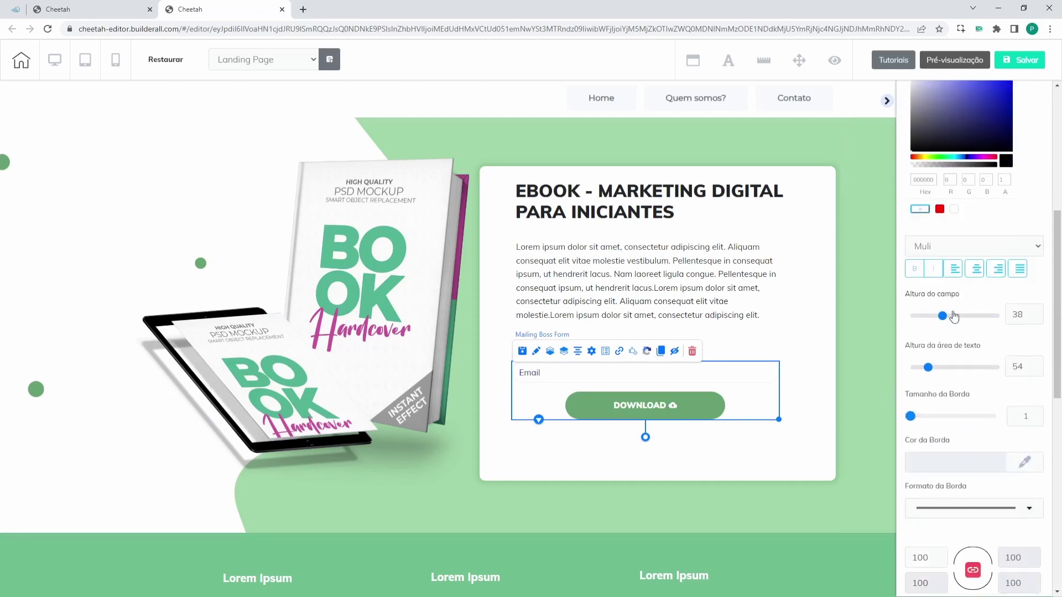
pyautogui.scroll(-1, 962, 322)
pyautogui.moveTo(933, 317)
pyautogui.mouseDown()
pyautogui.moveTo(948, 314)
pyautogui.moveTo(923, 313)
pyautogui.mouseUp()
pyautogui.scroll(-2, 942, 325)
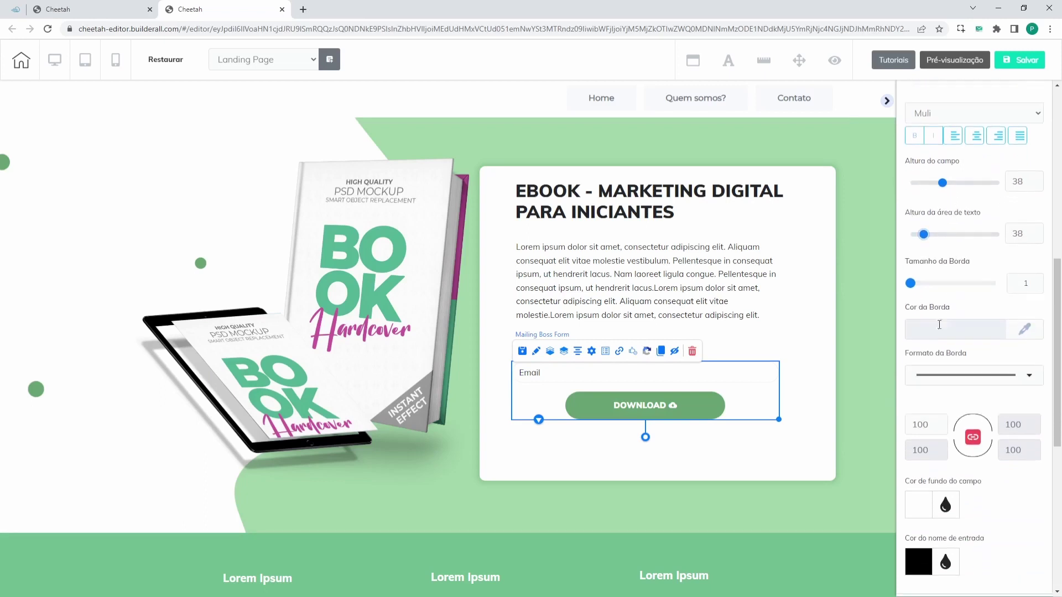
# Step: View the form's Cores em Geral colour options and its Raio corner settings
pyautogui.scroll(-3, 981, 281)
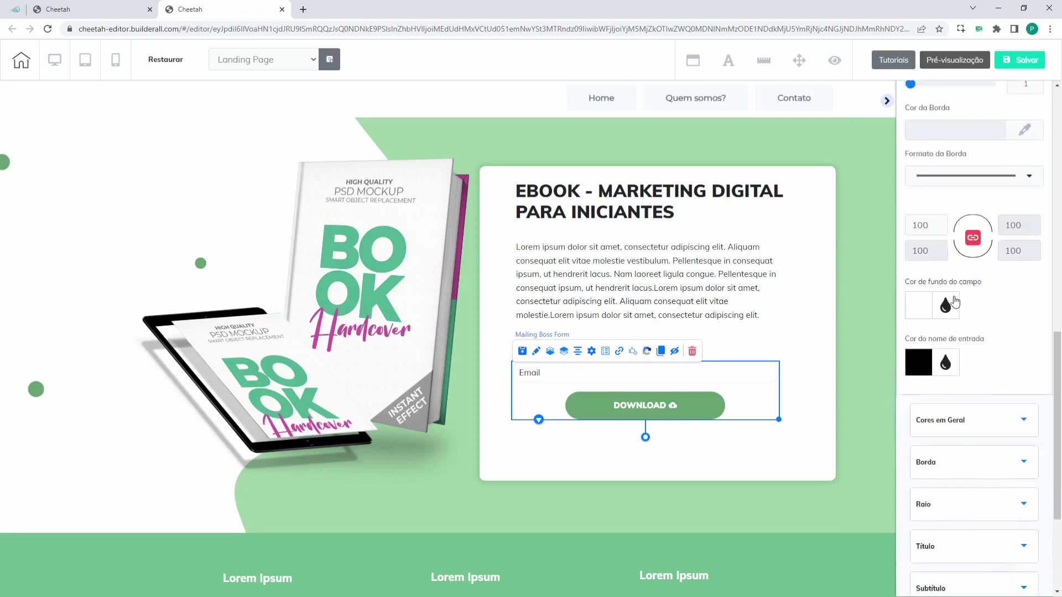
pyautogui.scroll(-2, 982, 313)
pyautogui.click(938, 308)
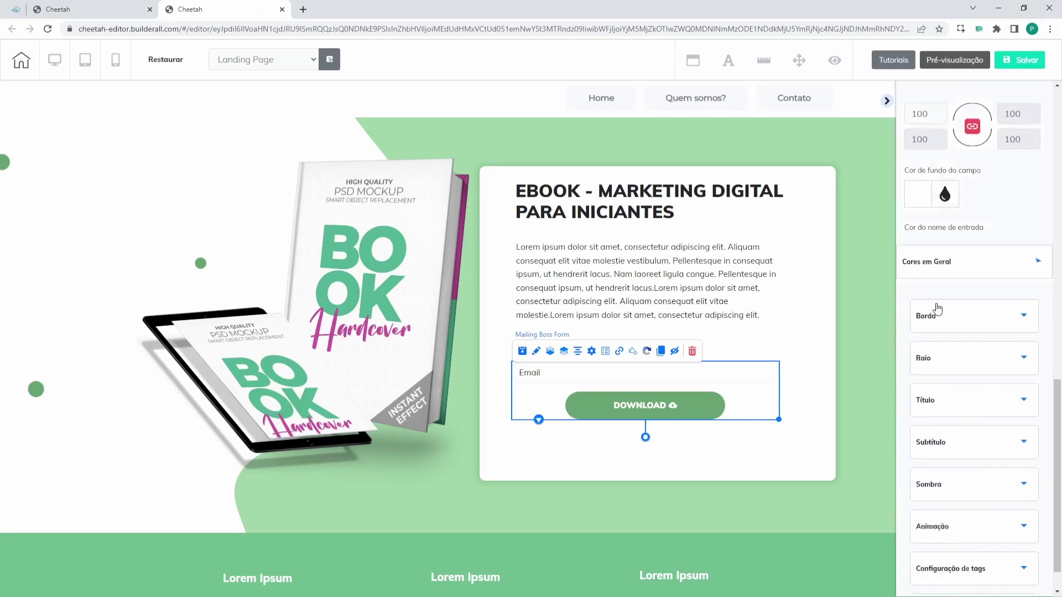
pyautogui.scroll(2, 965, 237)
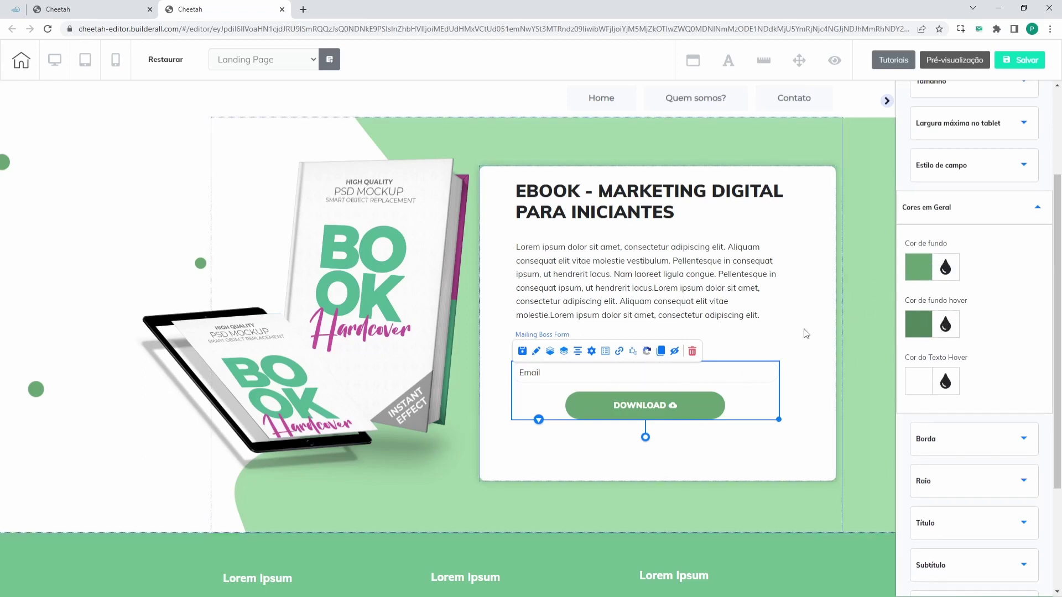
pyautogui.scroll(-3, 934, 288)
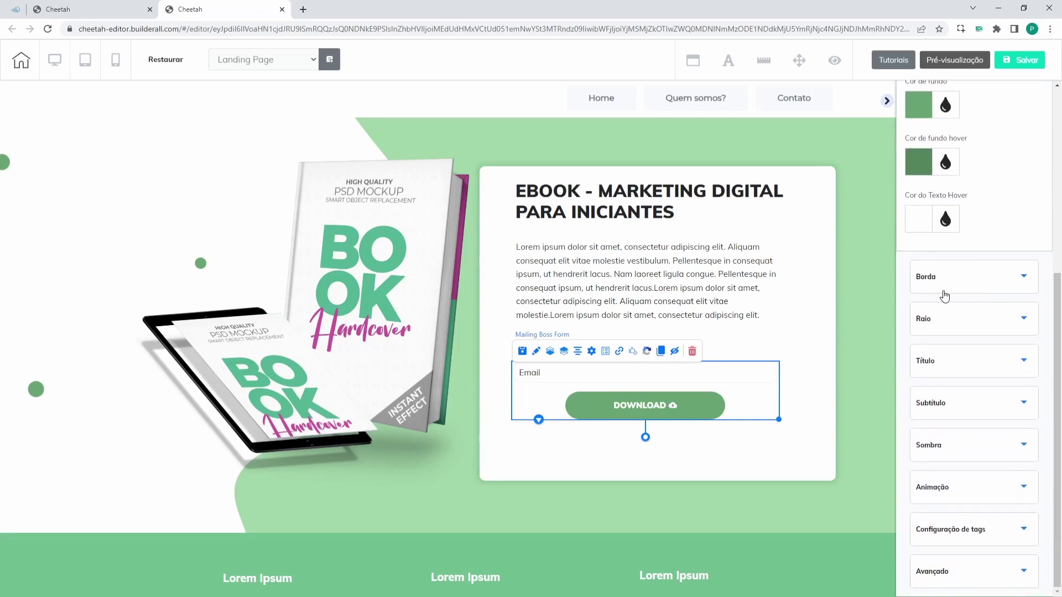
pyautogui.click(944, 297)
pyautogui.click(944, 330)
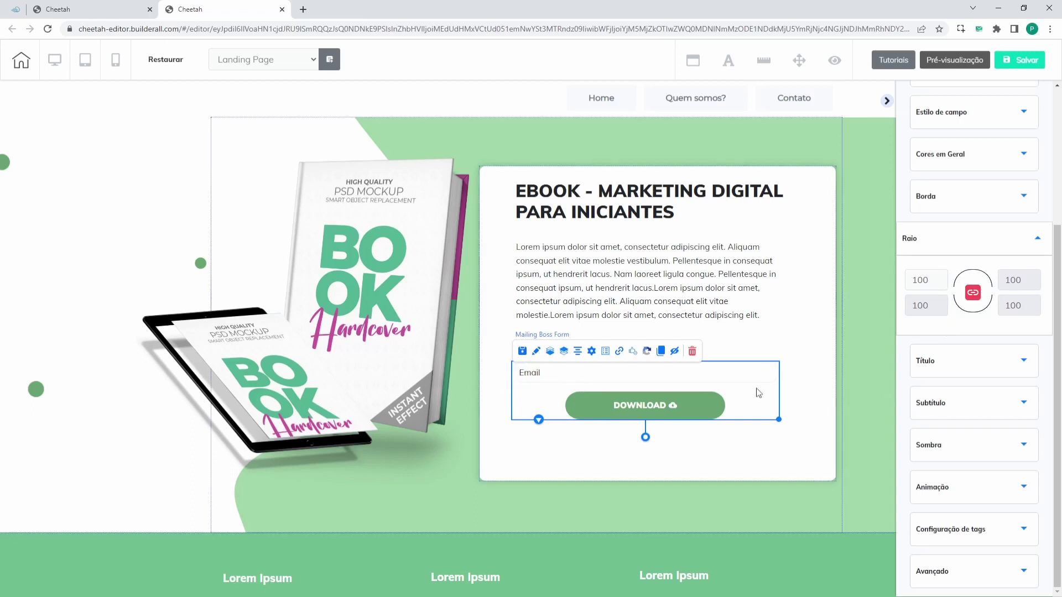
# Step: Move the white content box holding the ebook title, text and form slightly higher in the section
pyautogui.click(780, 372)
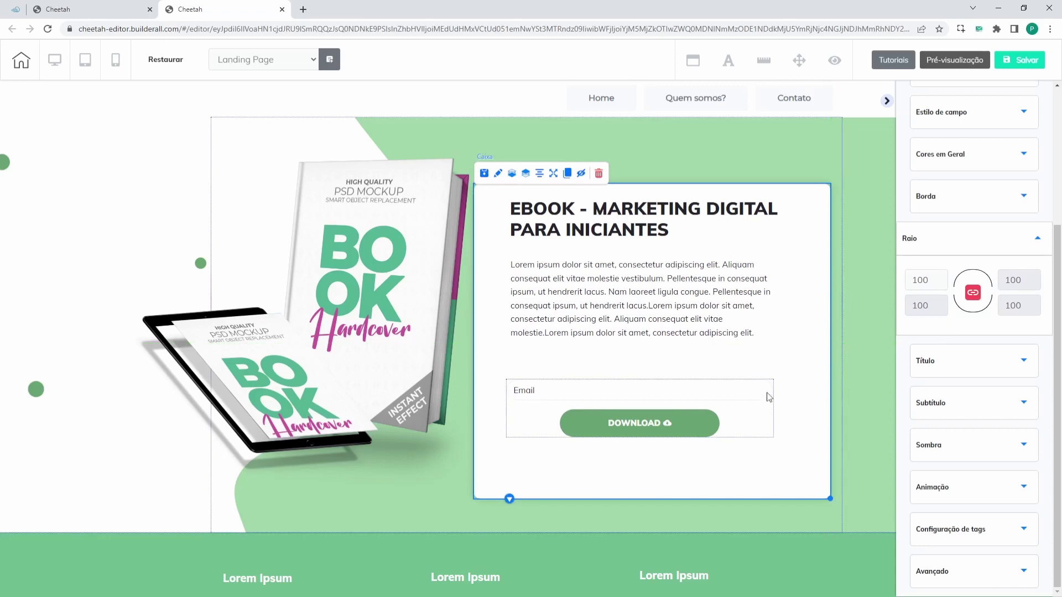
pyautogui.moveTo(804, 315); pyautogui.dragTo(805, 298)
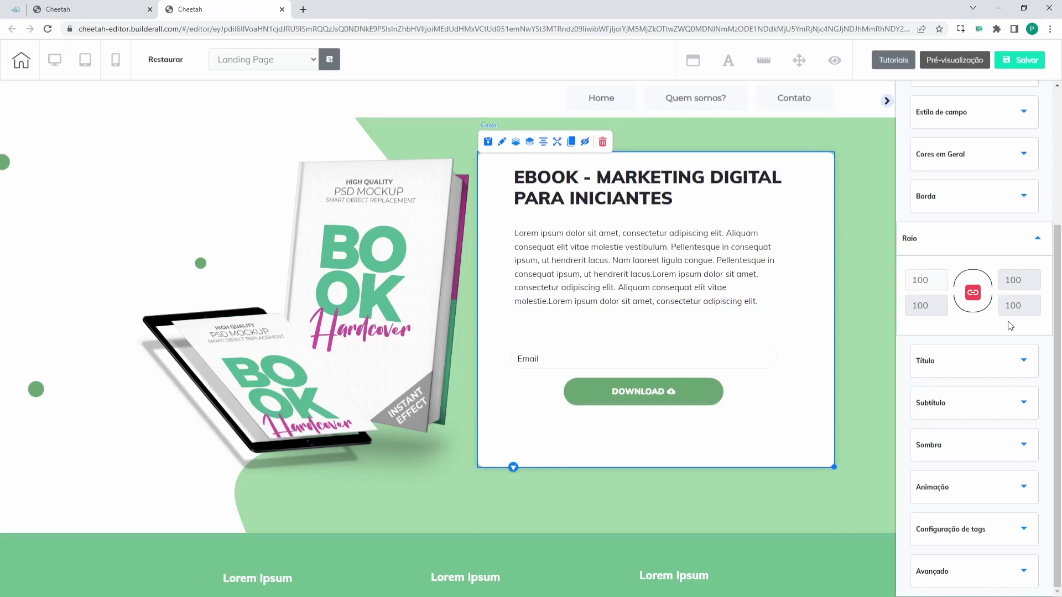
# Step: View the form button's Título settings, including text, font, colour, icon and alignment
pyautogui.click(964, 359)
pyautogui.scroll(-1, 680, 392)
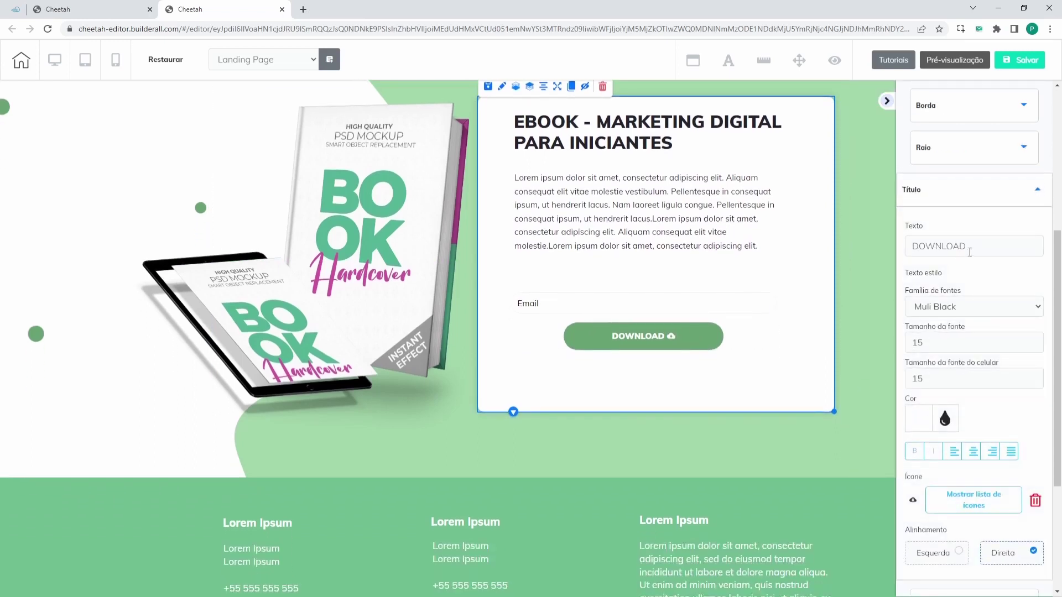
pyautogui.scroll(-3, 975, 248)
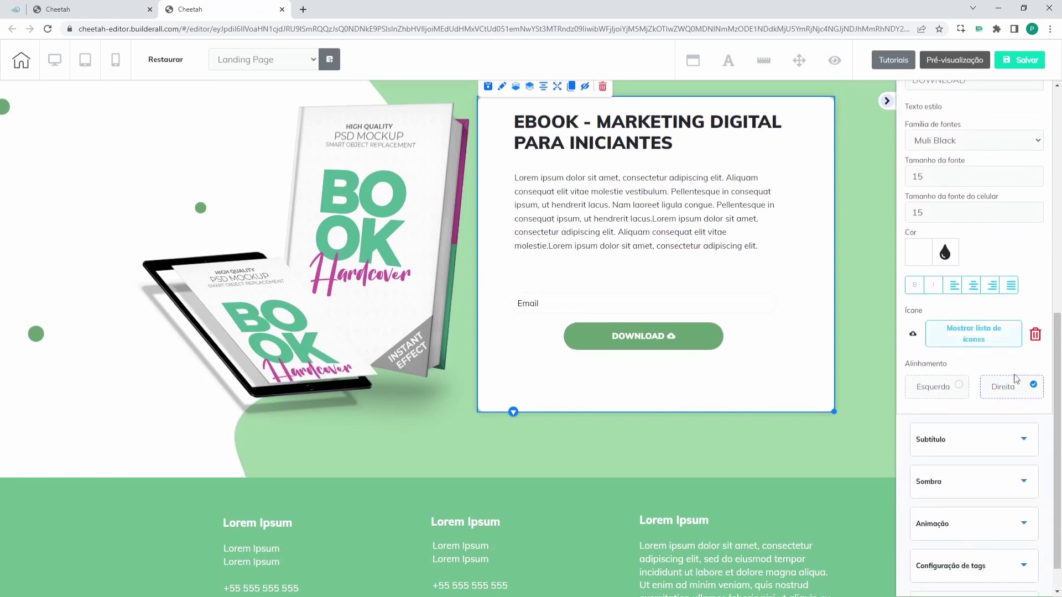
# Step: Try "Ebook" and "Baixe aqui!" as the download button's Subtítulo text and clear the field again
pyautogui.scroll(-1, 1019, 401)
pyautogui.click(950, 409)
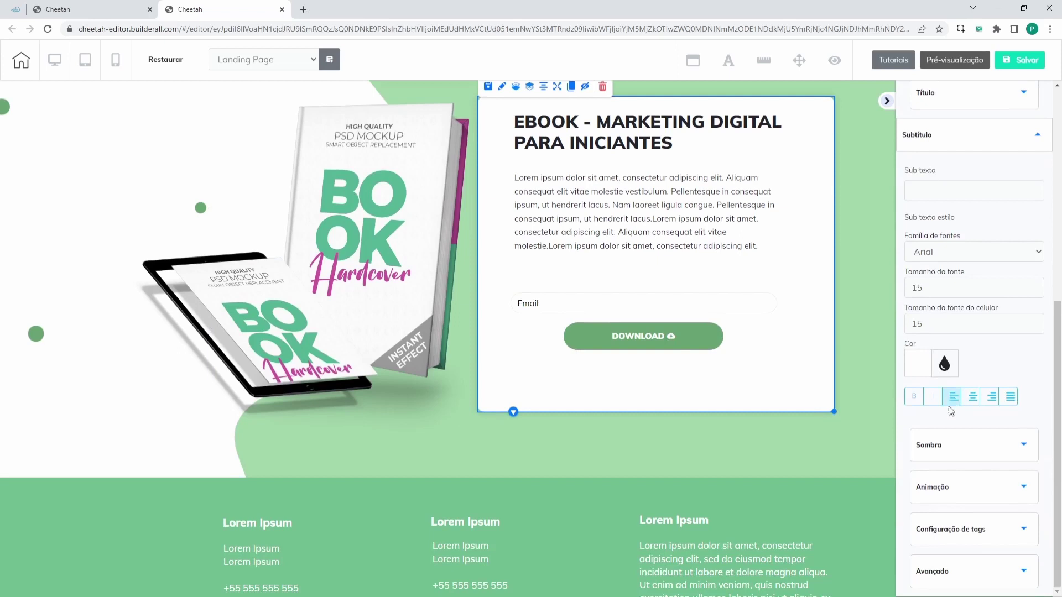
pyautogui.click(941, 188)
pyautogui.write('Ebook')
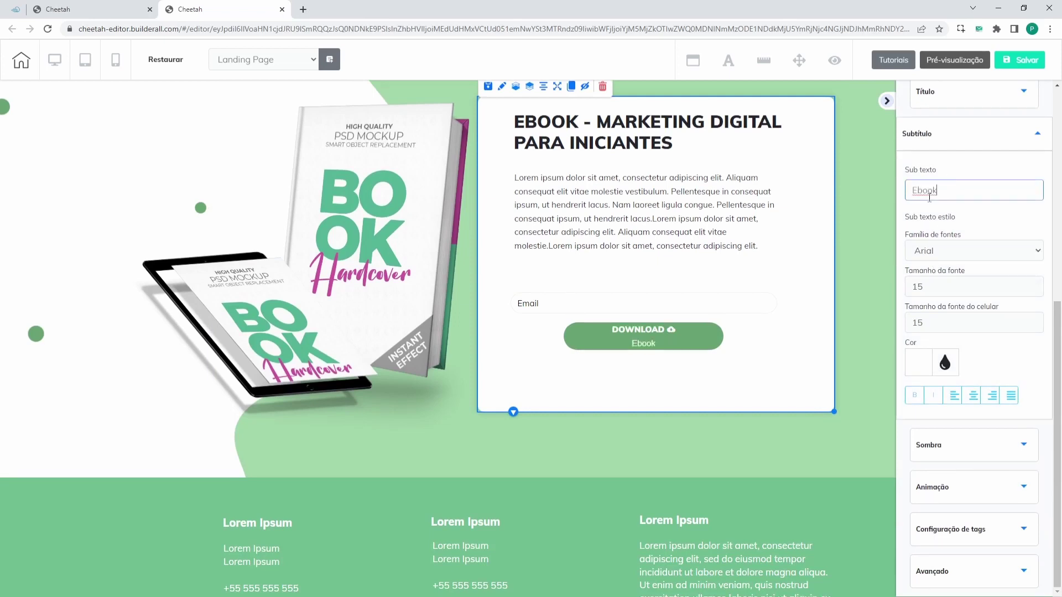
pyautogui.moveTo(934, 195); pyautogui.dragTo(898, 188)
pyautogui.write('Bai')
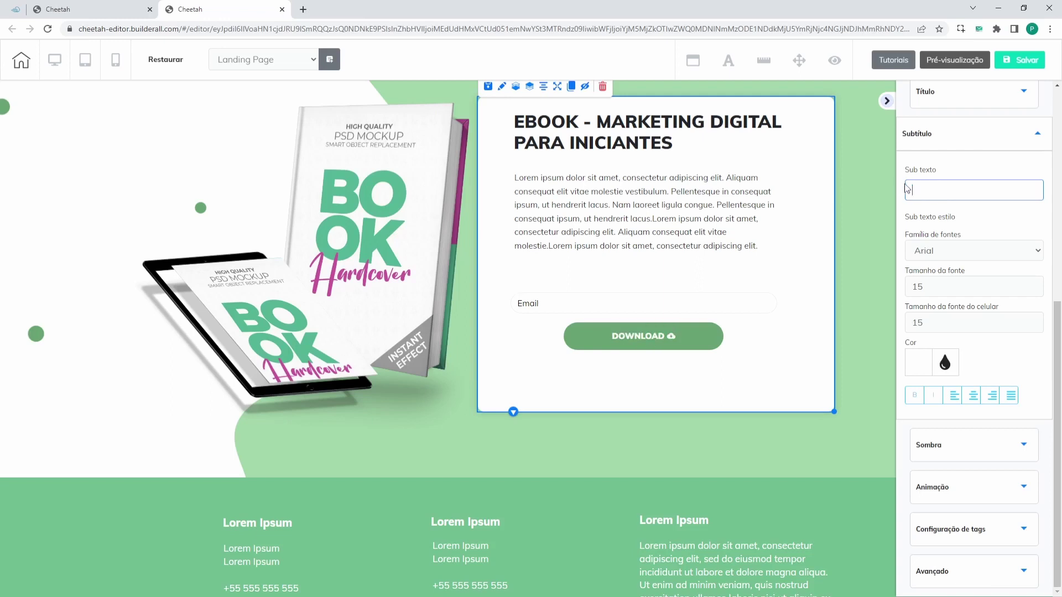
pyautogui.write('xe aqui!')
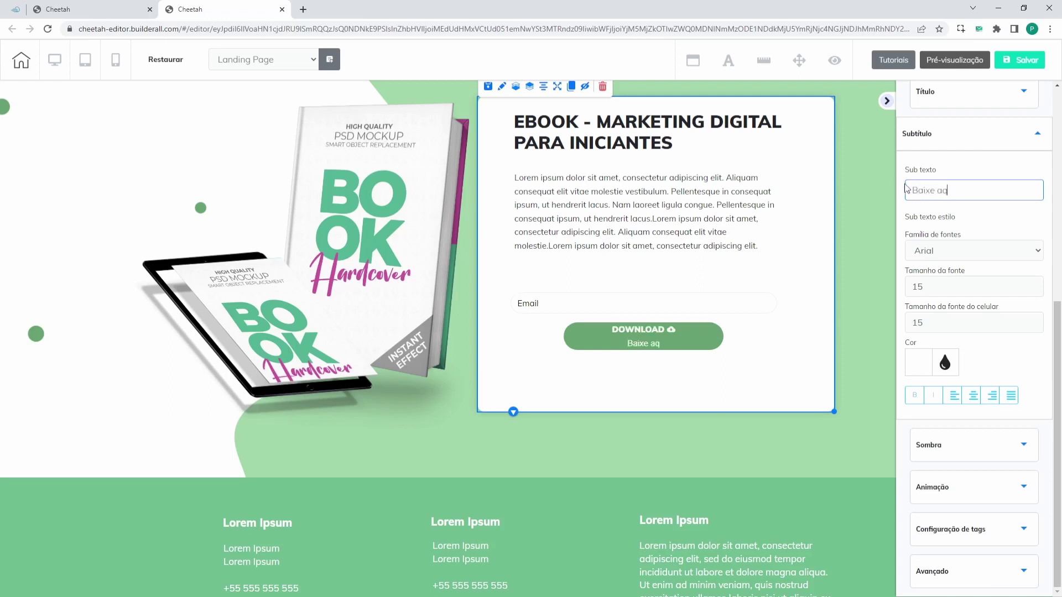
pyautogui.press('BackSpace')
pyautogui.press('BackSpace')
pyautogui.press('BackSpace')
pyautogui.press('BackSpace')
pyautogui.press('BackSpace')
pyautogui.press('BackSpace')
pyautogui.press('BackSpace')
pyautogui.press('BackSpace')
pyautogui.press('BackSpace')
pyautogui.press('BackSpace')
pyautogui.press('BackSpace')
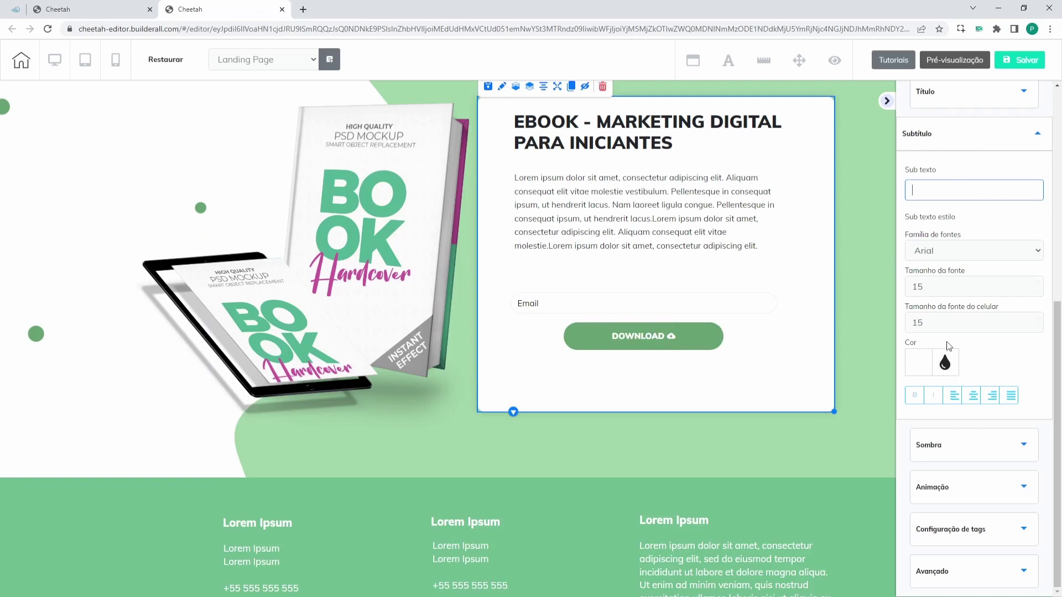
# Step: Look through the Sombra, Animação, Configuração de tags and Avançado settings of the form
pyautogui.click(947, 460)
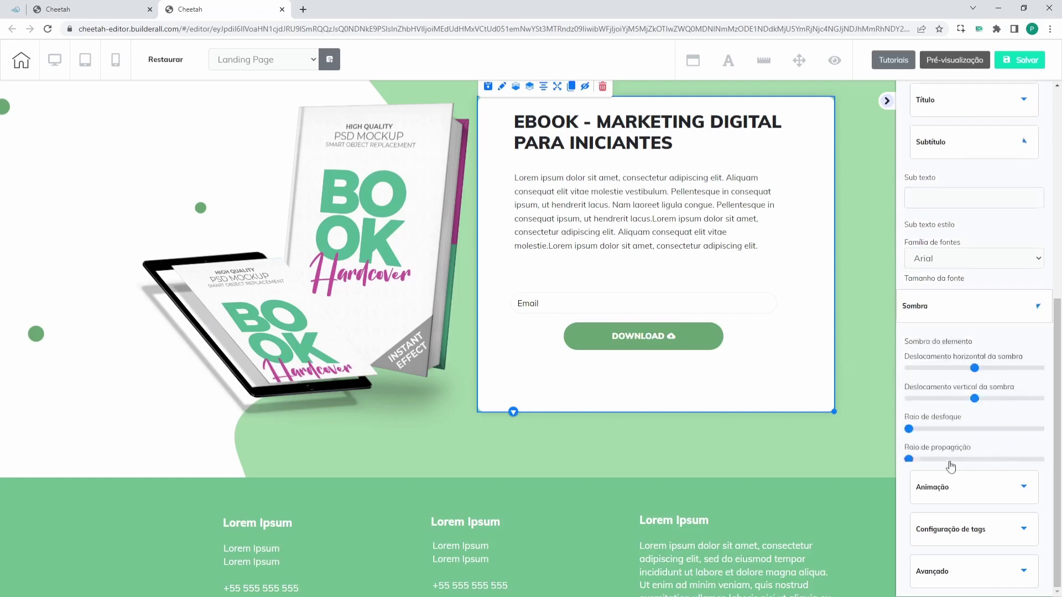
pyautogui.click(956, 491)
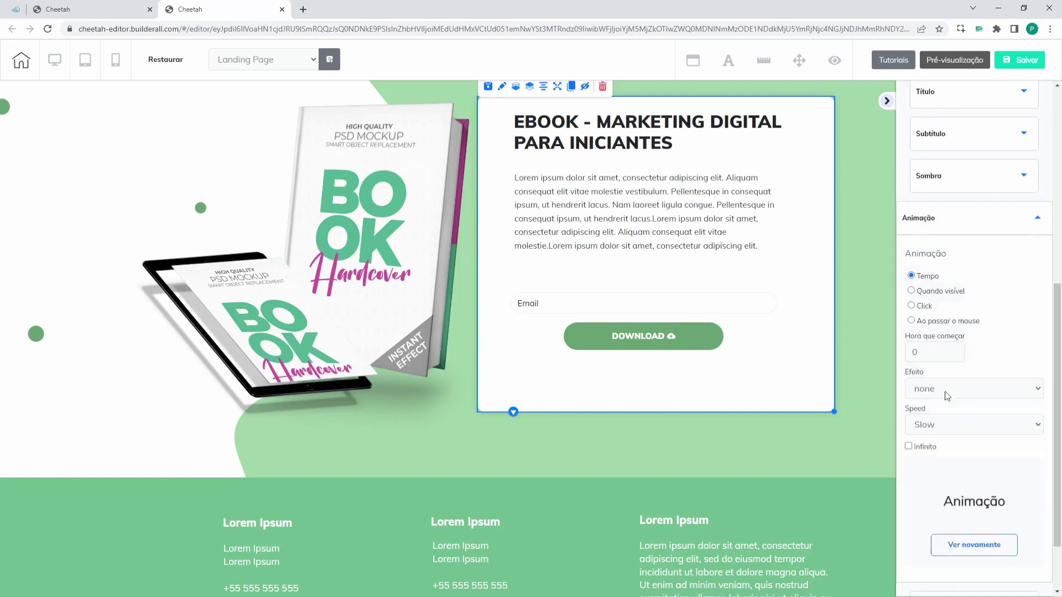
pyautogui.scroll(-2, 960, 331)
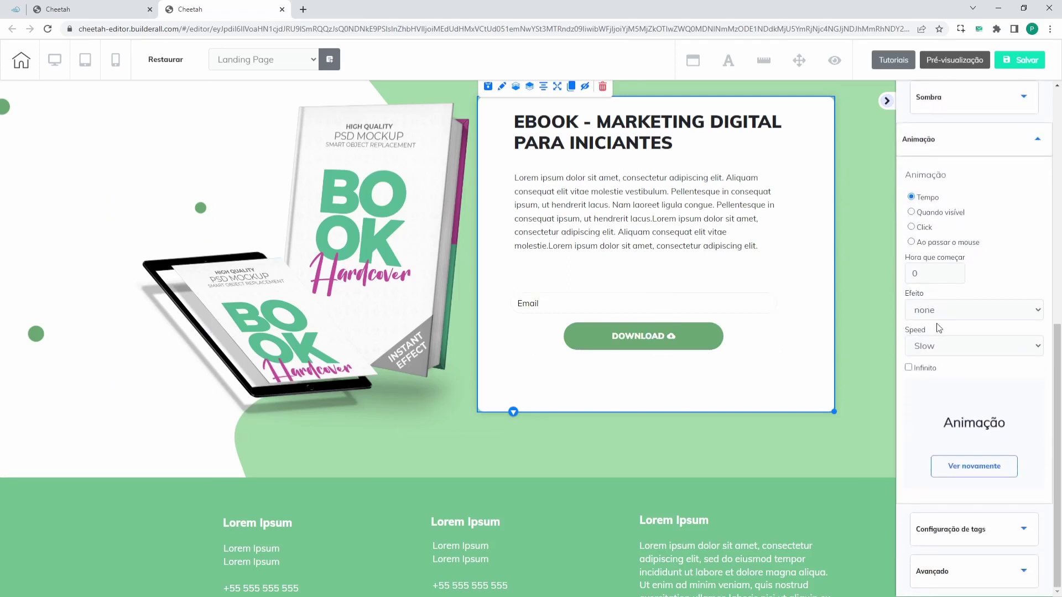
pyautogui.click(978, 536)
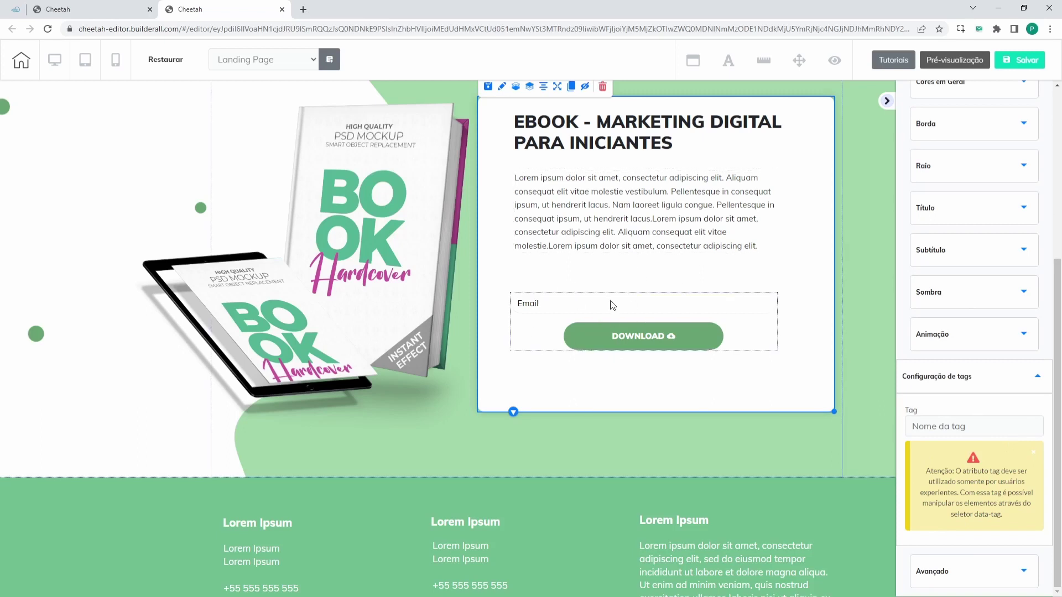
pyautogui.click(946, 563)
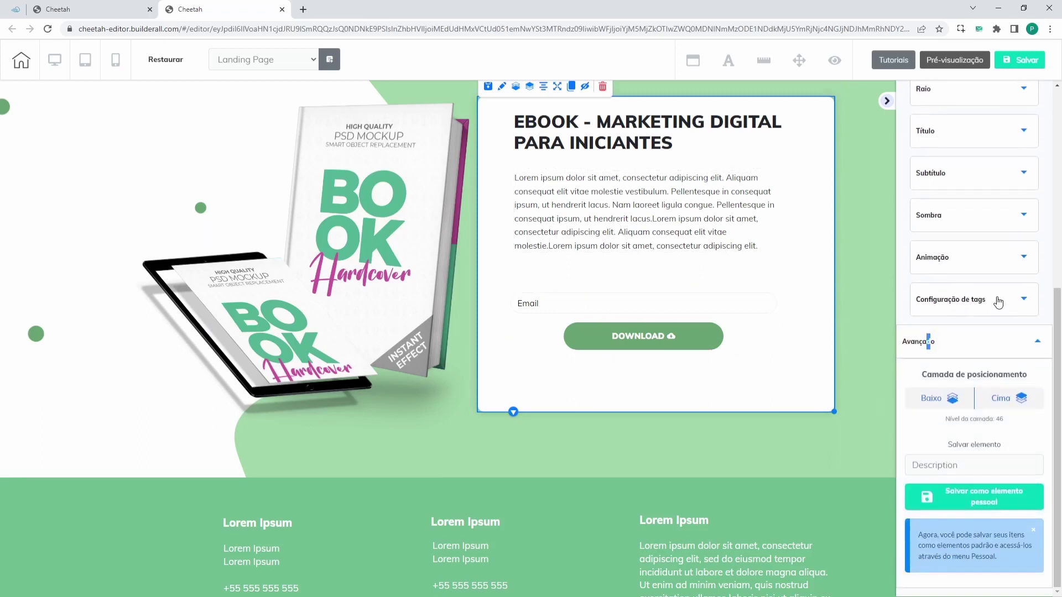
# Step: Save the Mailing Boss form as a personal element with the description "Formulário Ebook"
pyautogui.click(590, 315)
pyautogui.click(926, 456)
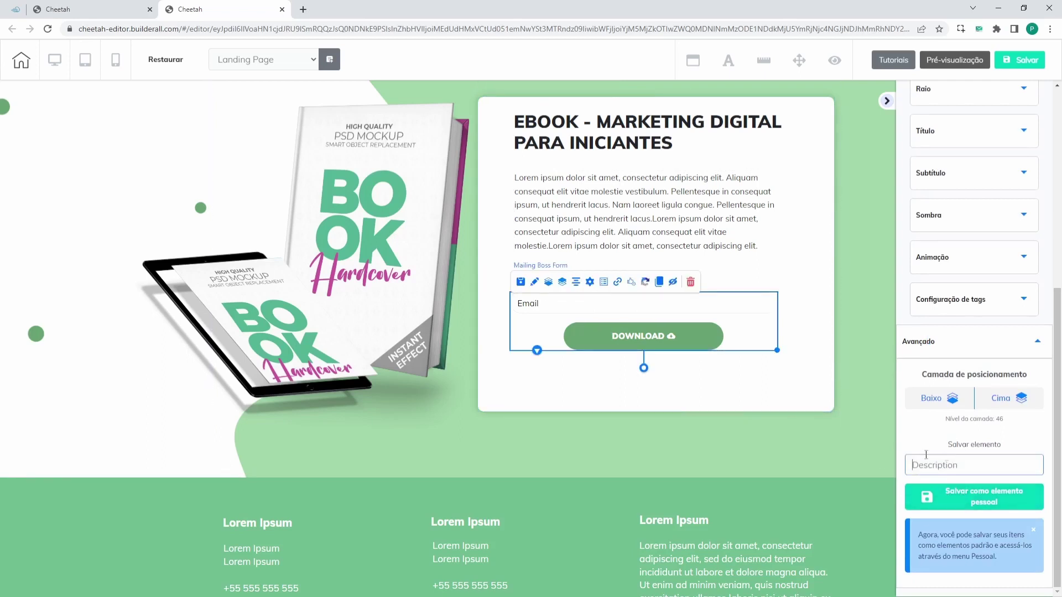
pyautogui.write('Formulário Ebook')
pyautogui.click(977, 505)
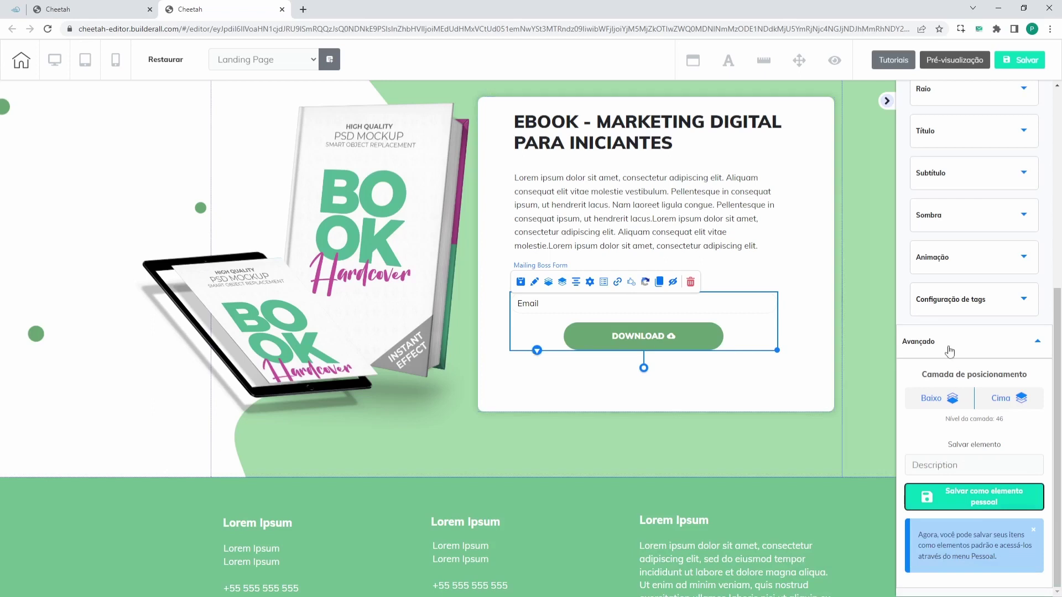
# Step: Show the saved personal elements and expand the ct-mailingbossform group
pyautogui.scroll(6, 1000, 406)
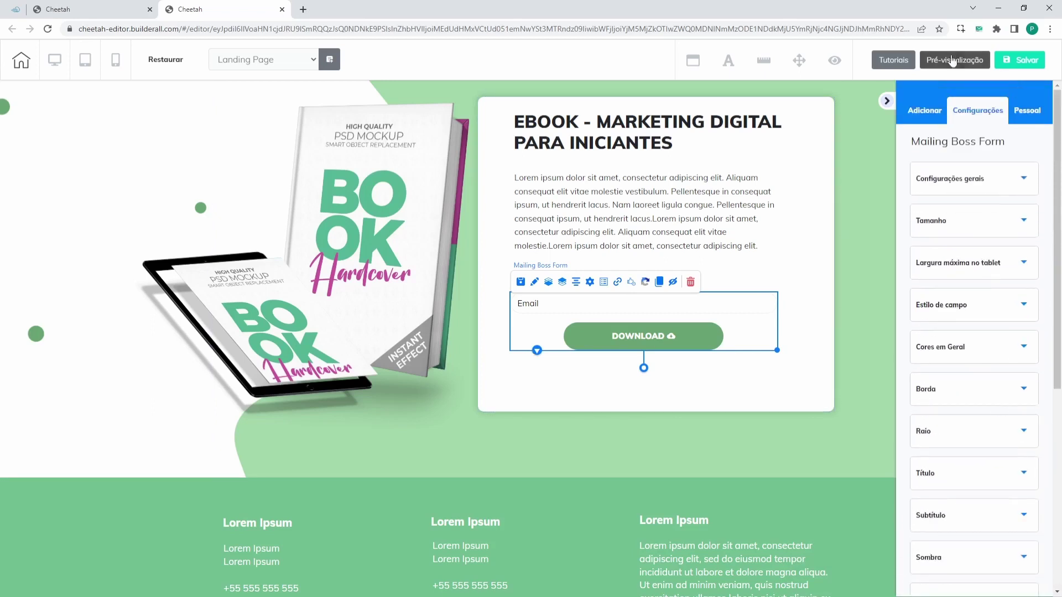
pyautogui.click(929, 121)
pyautogui.click(1032, 117)
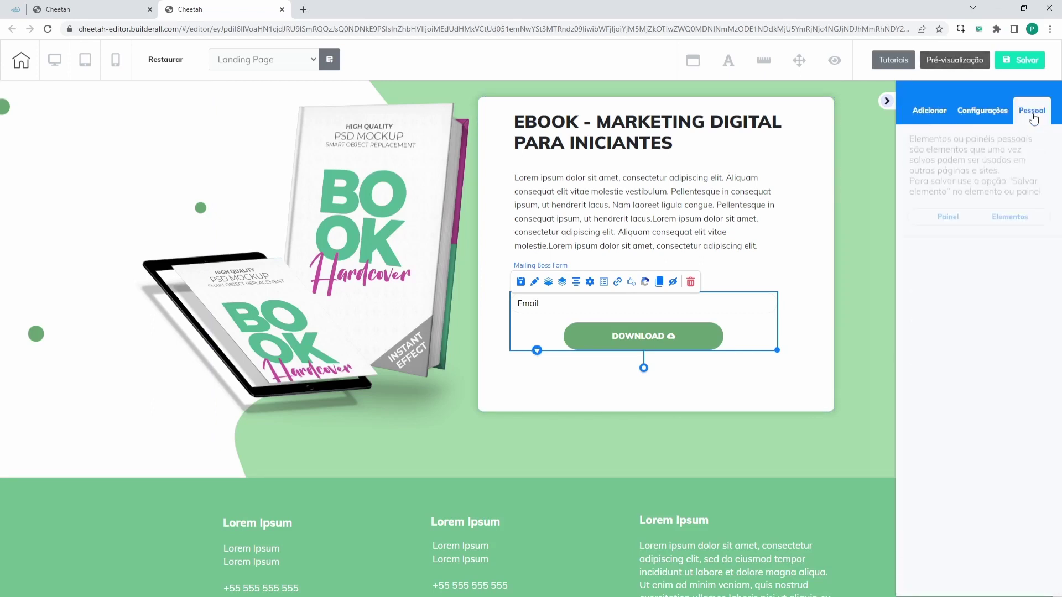
pyautogui.click(995, 216)
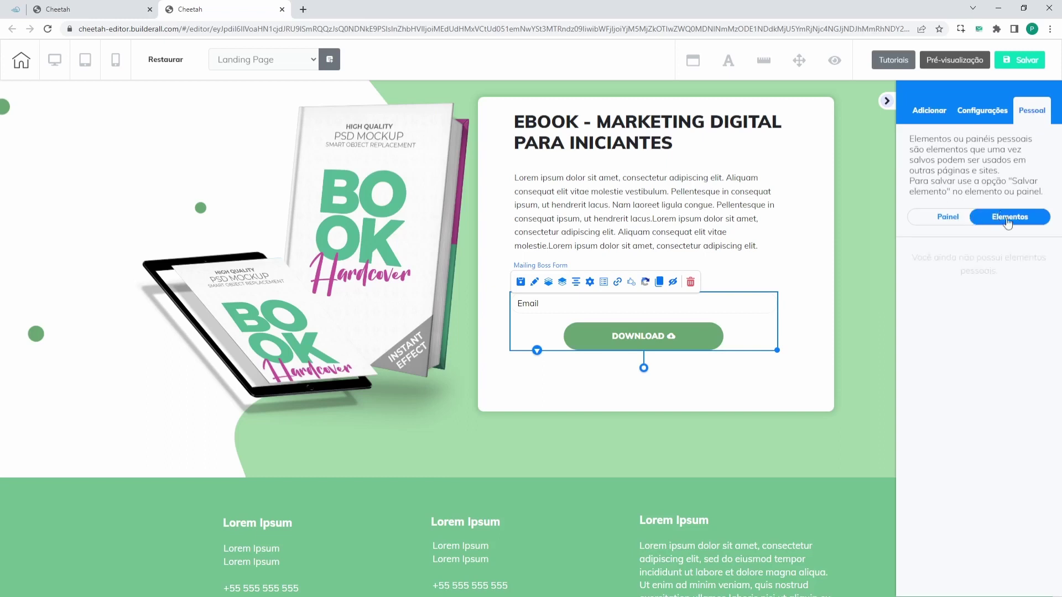
pyautogui.click(1013, 224)
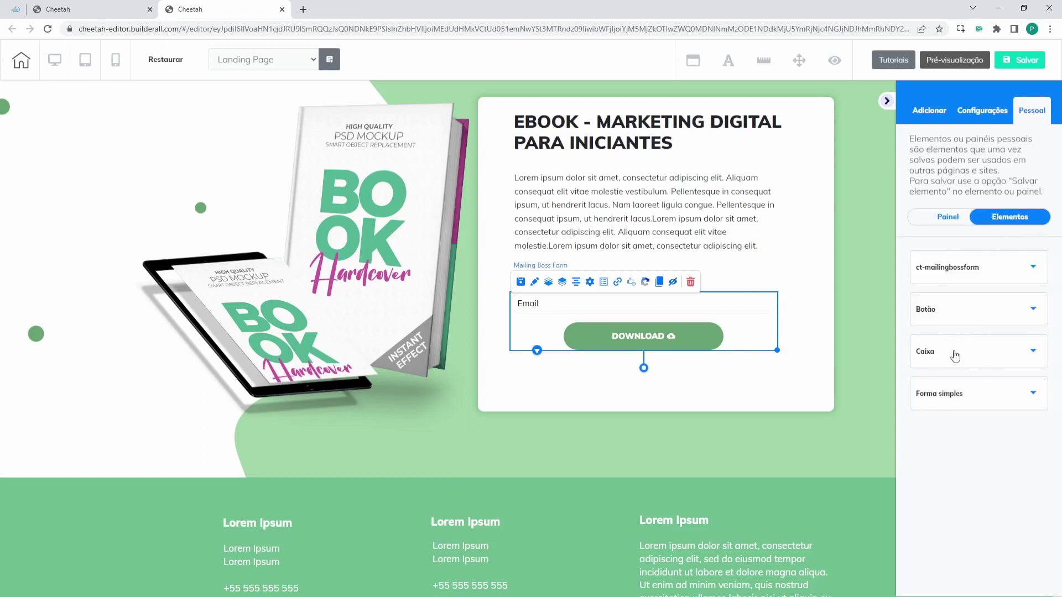
pyautogui.click(994, 266)
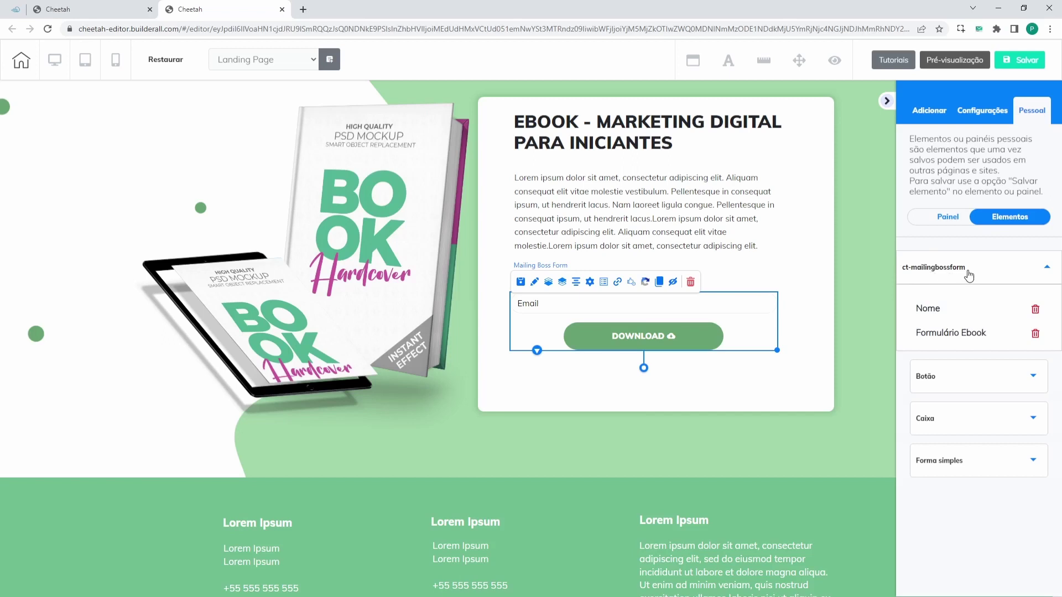
# Step: Place the saved Formulário Ebook element below the existing form and delete that copy
pyautogui.moveTo(980, 339); pyautogui.dragTo(583, 416)
pyautogui.click(710, 389)
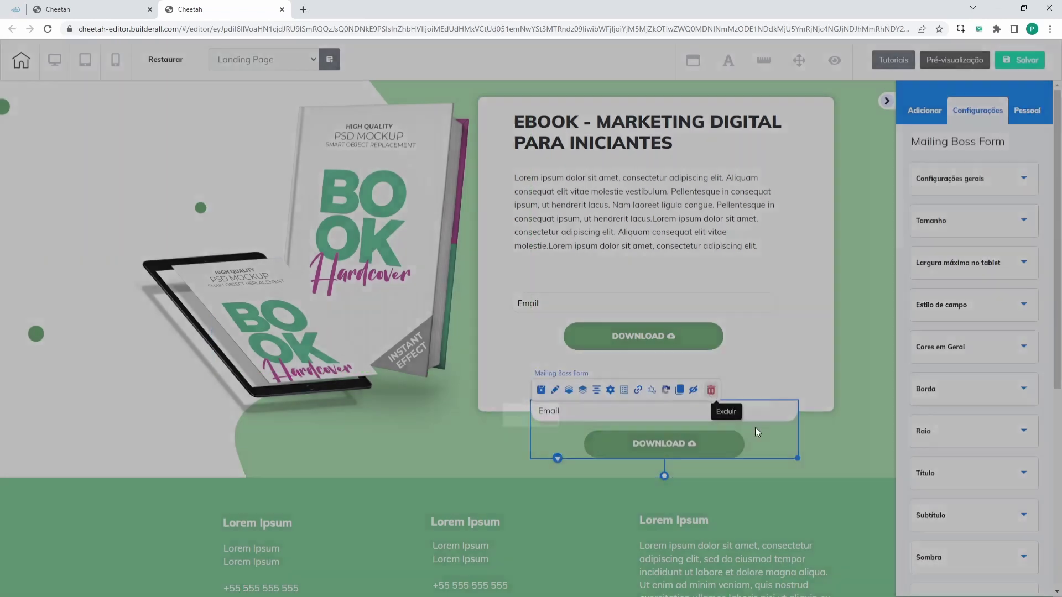
pyautogui.click(625, 356)
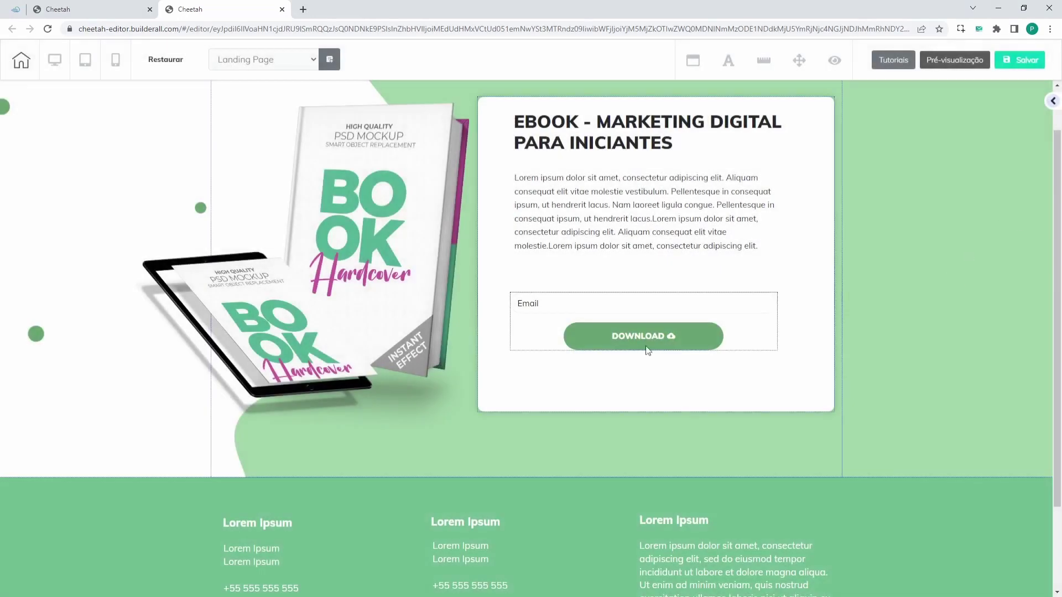
# Step: Open the edit options of the original Mailing Boss form and close them
pyautogui.click(534, 282)
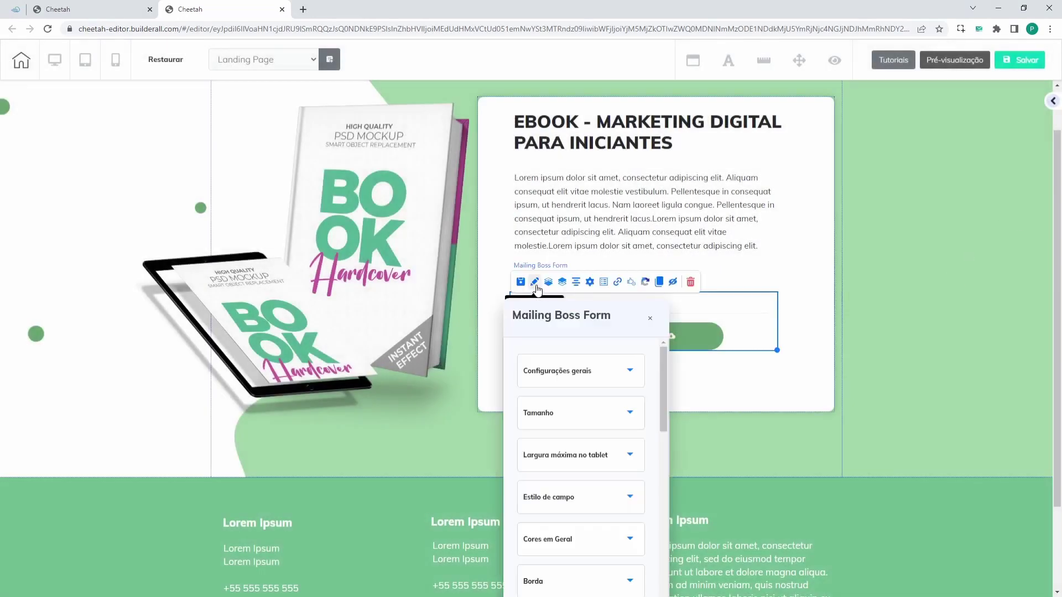
pyautogui.click(649, 319)
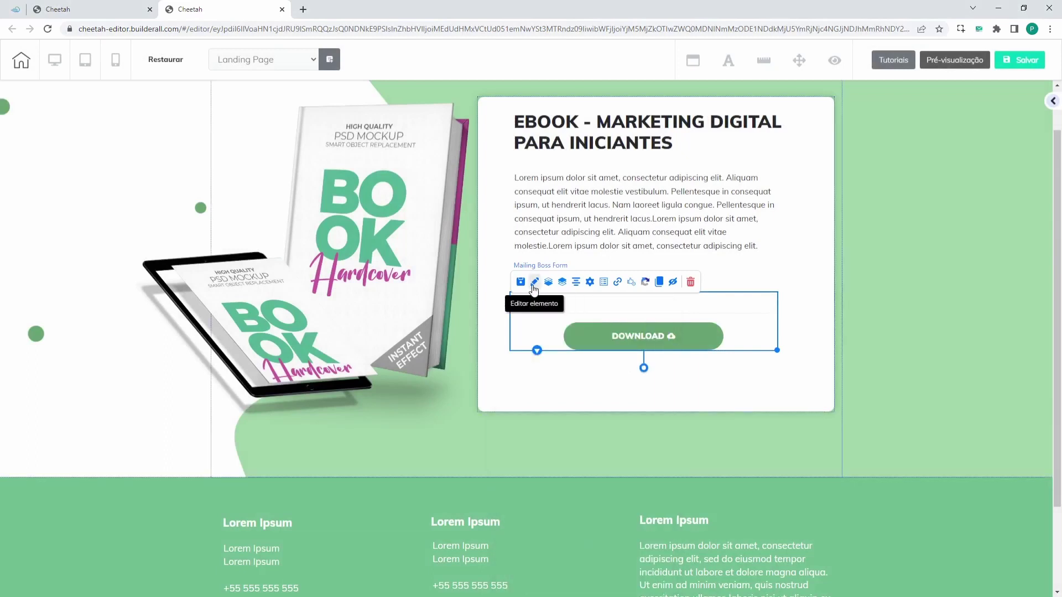
# Step: From the form's Mailingboss list selection, start creating a new MB 5.0 list in MailingBoss
pyautogui.scroll(1, 691, 320)
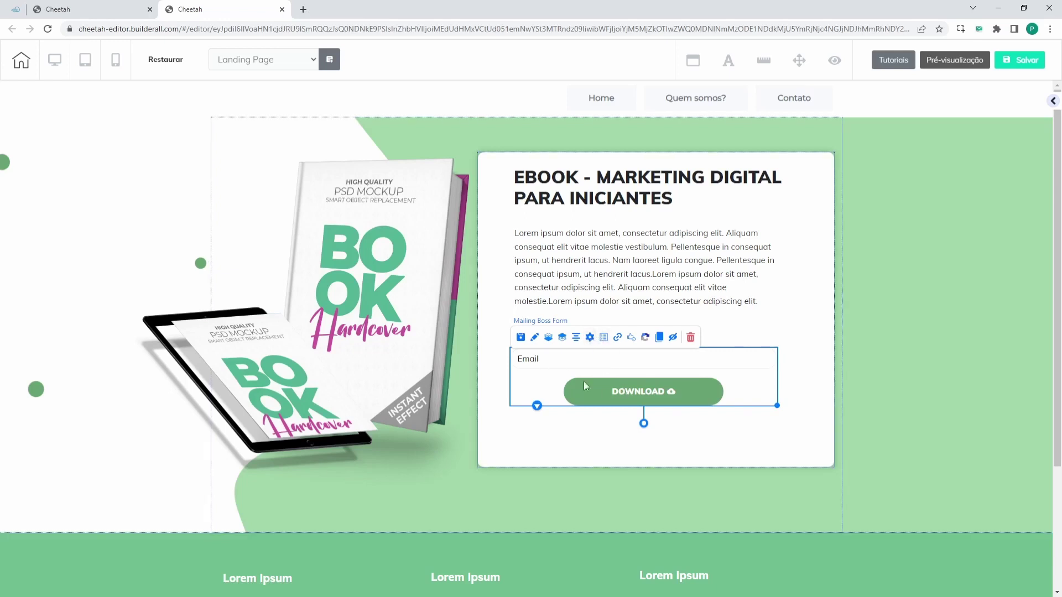
pyautogui.click(590, 338)
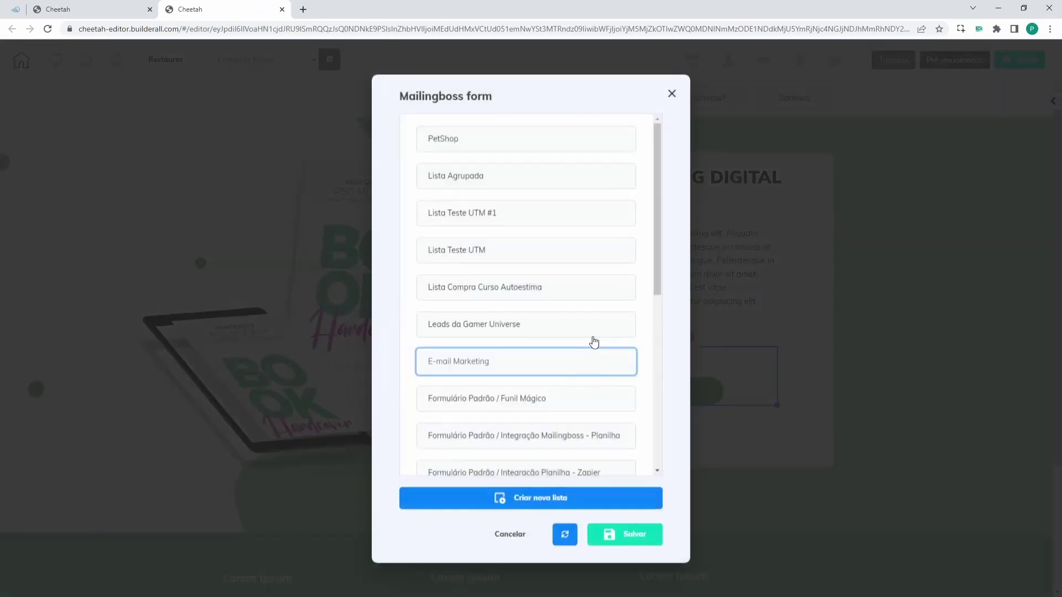
pyautogui.click(522, 507)
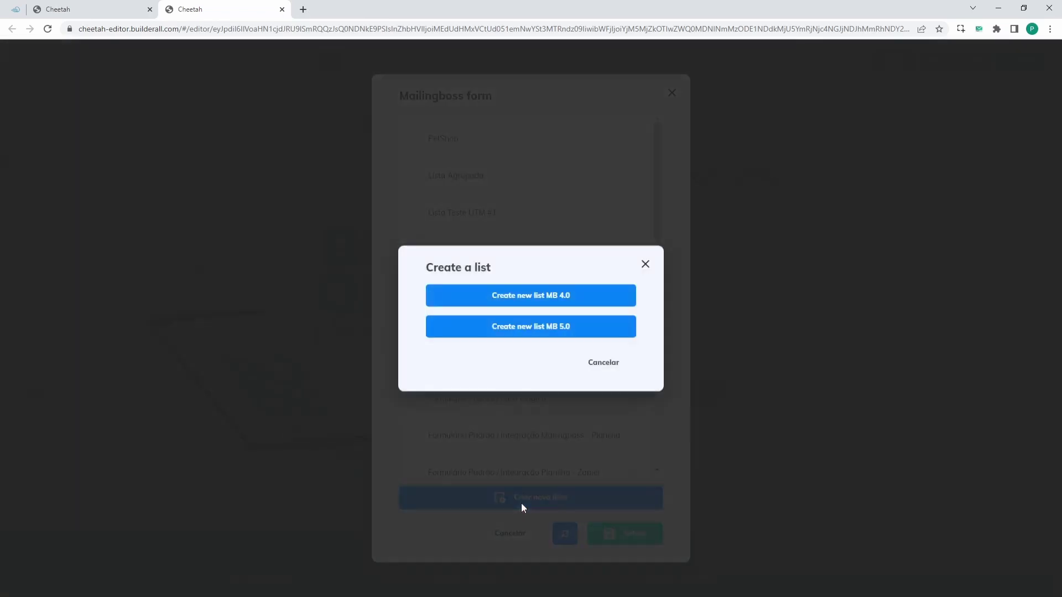
pyautogui.click(549, 335)
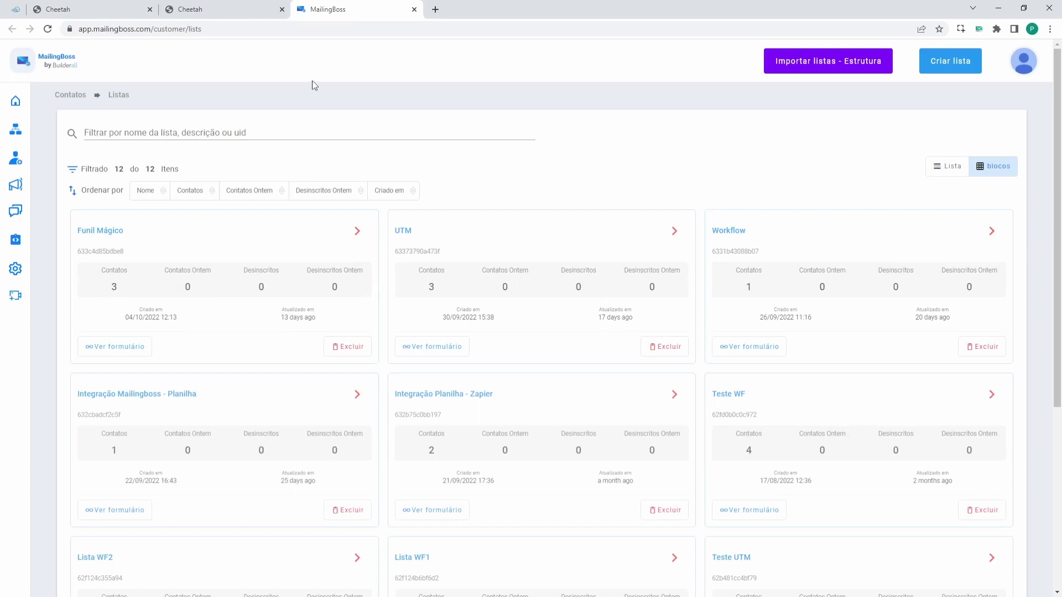
# Step: Start a new MailingBoss list and name it "Formulário de Captura"
pyautogui.moveTo(19, 144)
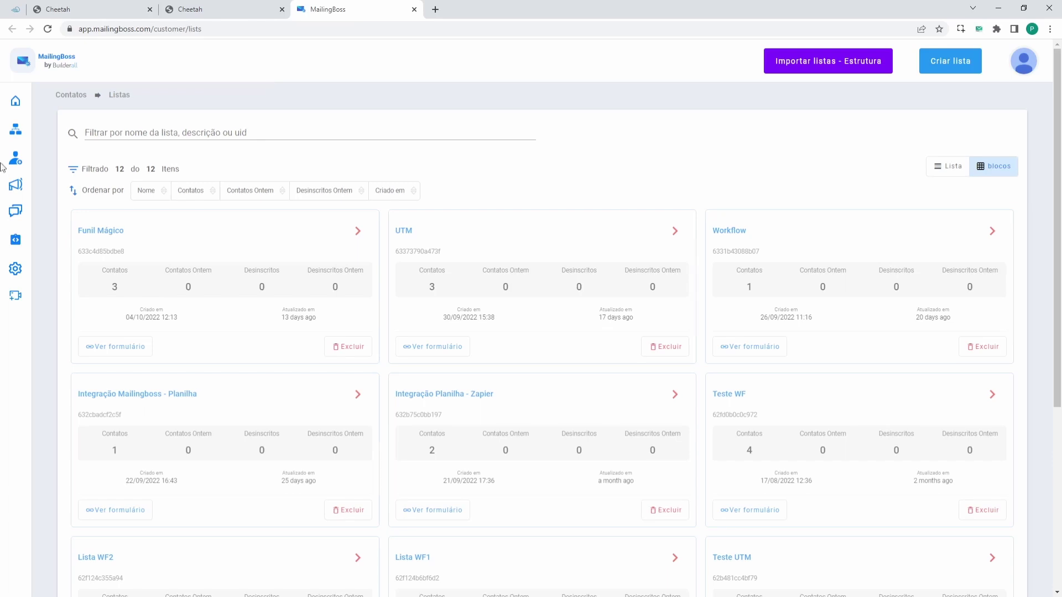
pyautogui.moveTo(72, 232)
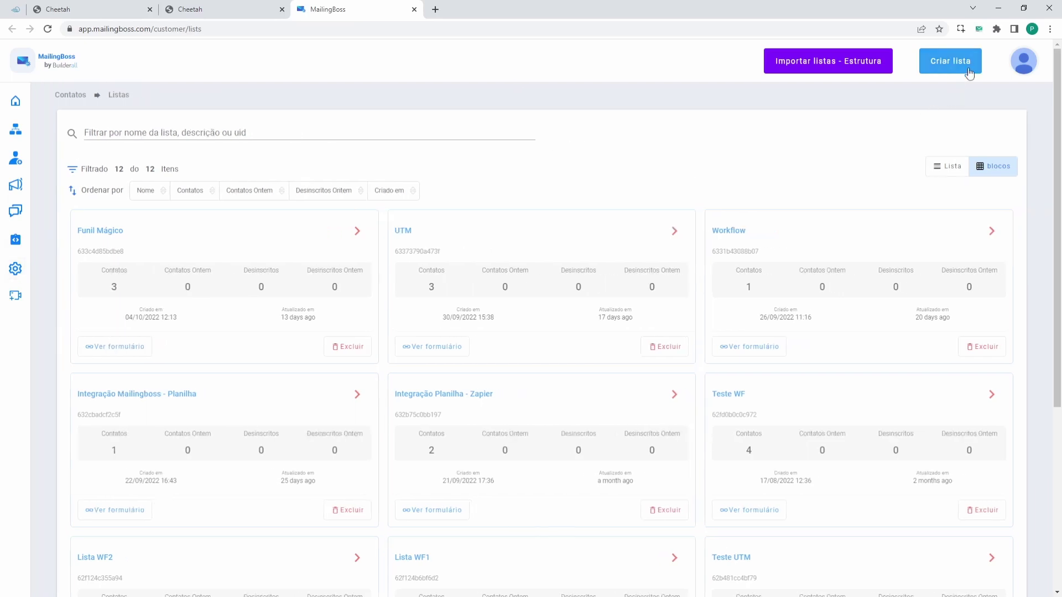
pyautogui.click(948, 70)
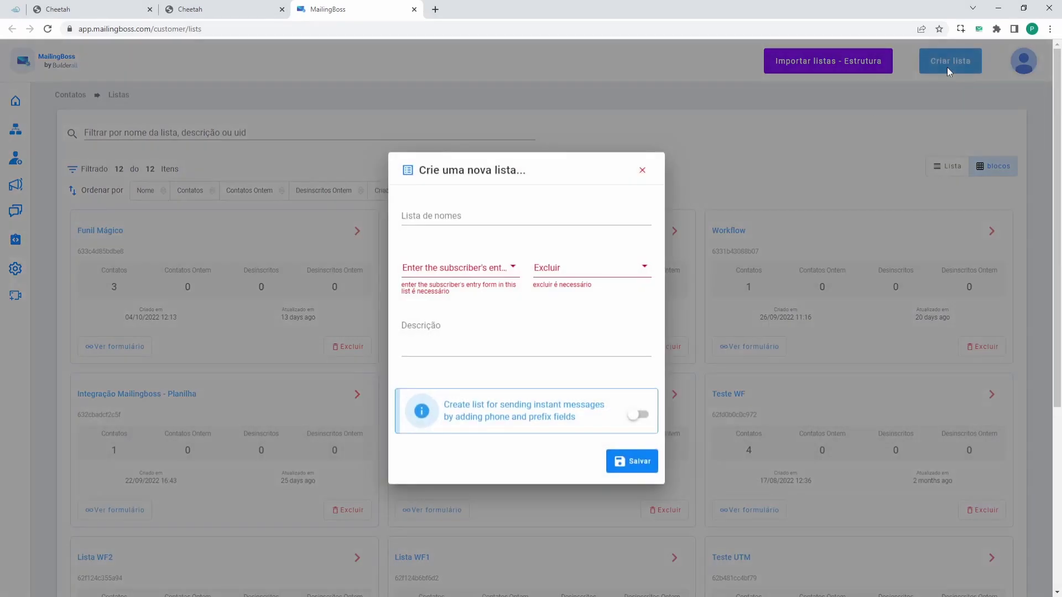
pyautogui.click(443, 220)
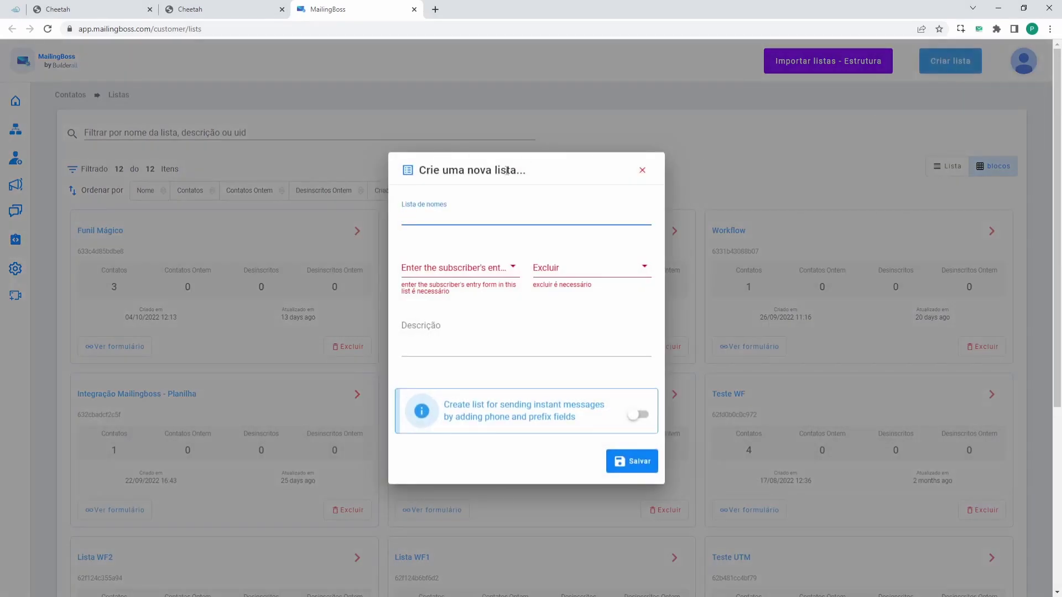
pyautogui.write('Formulário de Captura')
# Step: Set the new list's subscriber entry to Double and its Excluir option to Single
pyautogui.click(470, 267)
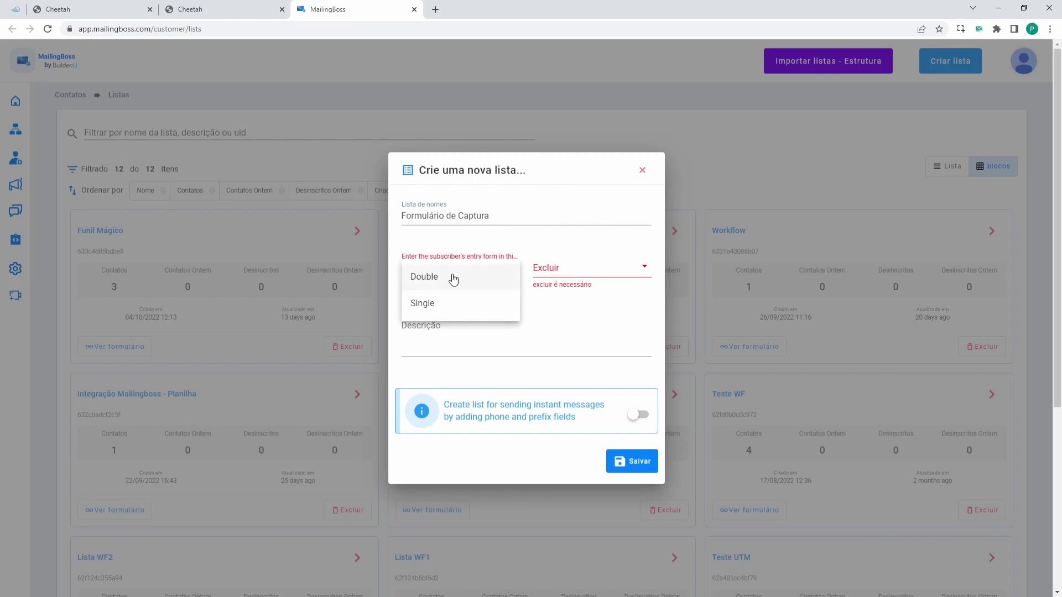
pyautogui.click(453, 280)
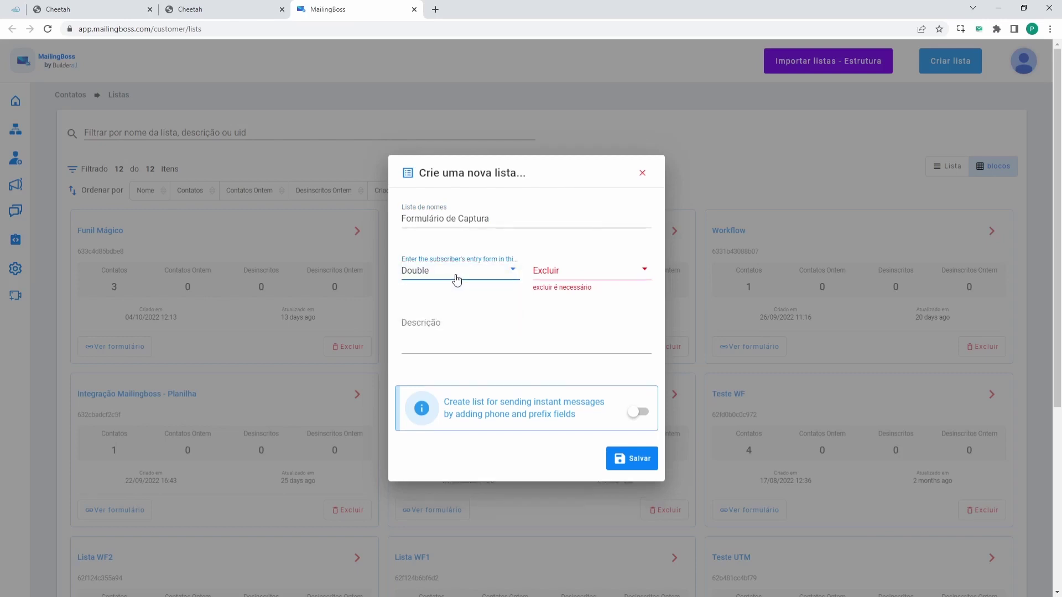
pyautogui.click(572, 272)
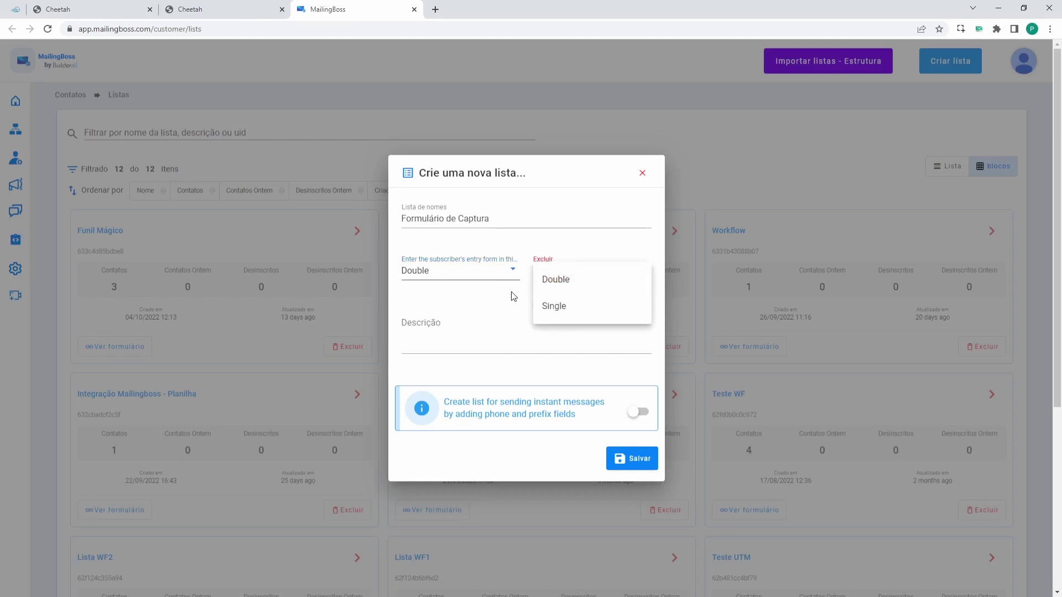
pyautogui.click(530, 292)
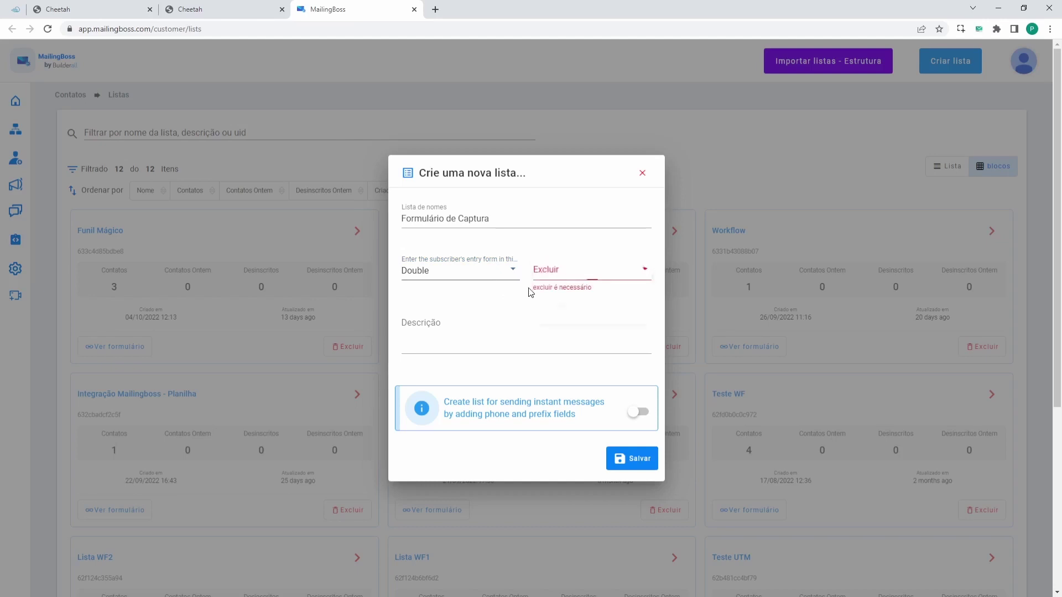
pyautogui.click(583, 277)
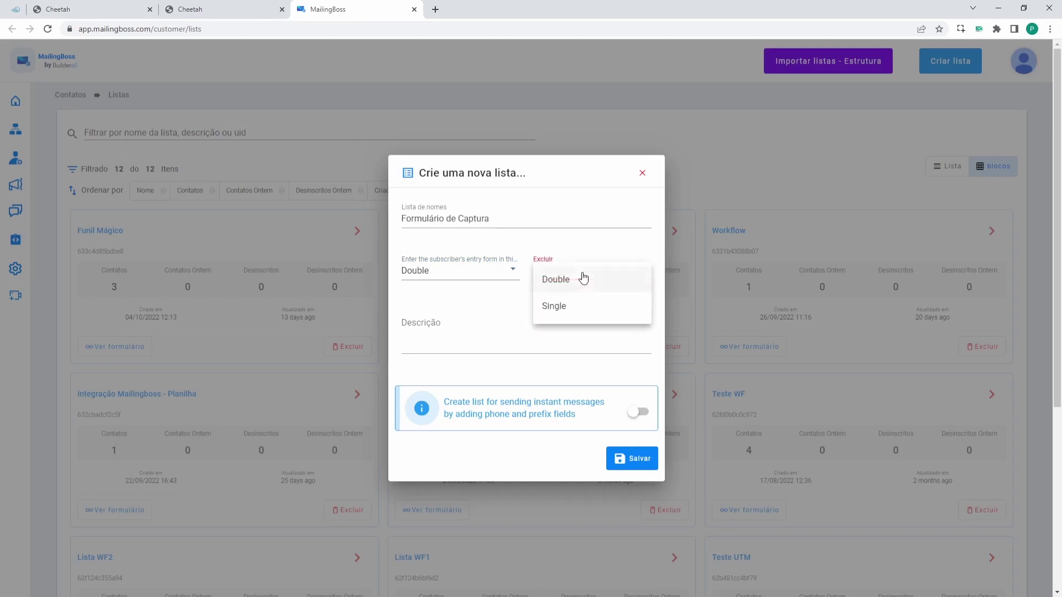
pyautogui.click(565, 316)
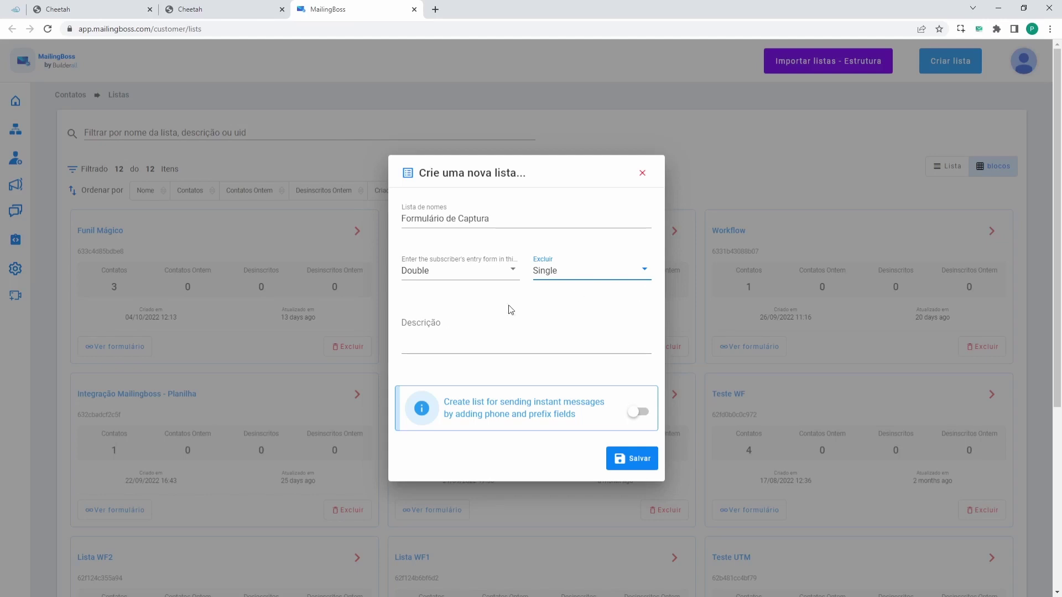
# Step: Copy the list name "Formulário de Captura" into the description and save the list with instant messaging off
pyautogui.click(449, 328)
pyautogui.click(465, 311)
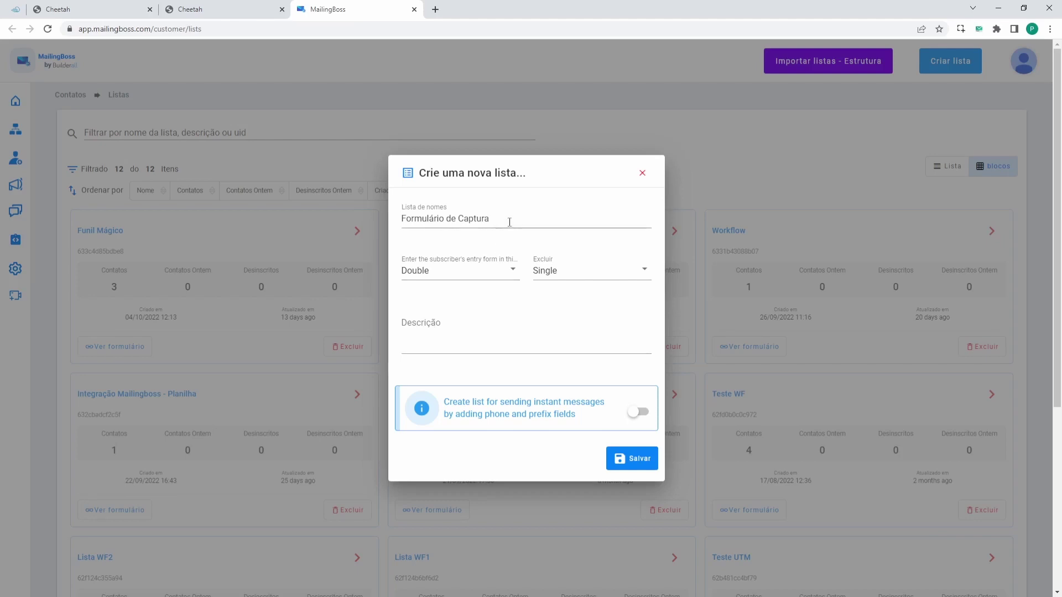
pyautogui.moveTo(509, 222); pyautogui.dragTo(401, 217)
pyautogui.hotkey('ctrl', 'c')
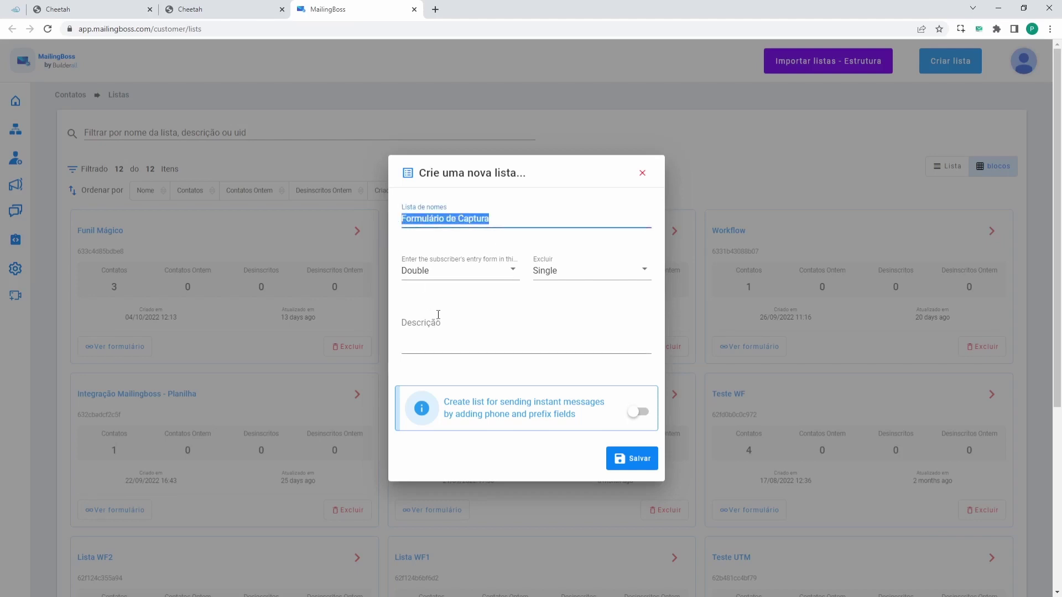
pyautogui.click(436, 313)
pyautogui.hotkey('ctrl', 'v')
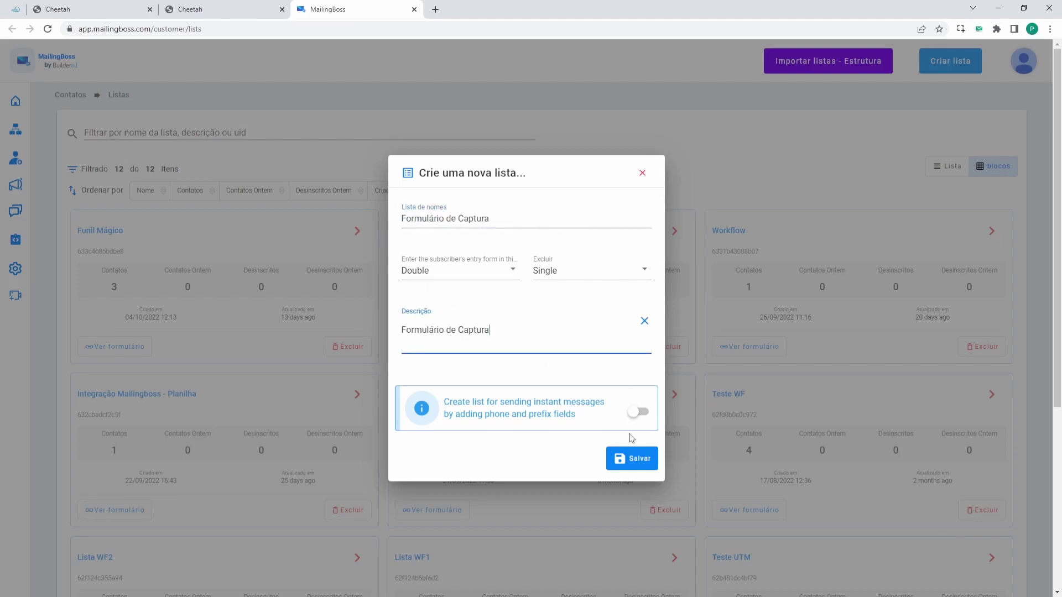
pyautogui.click(637, 415)
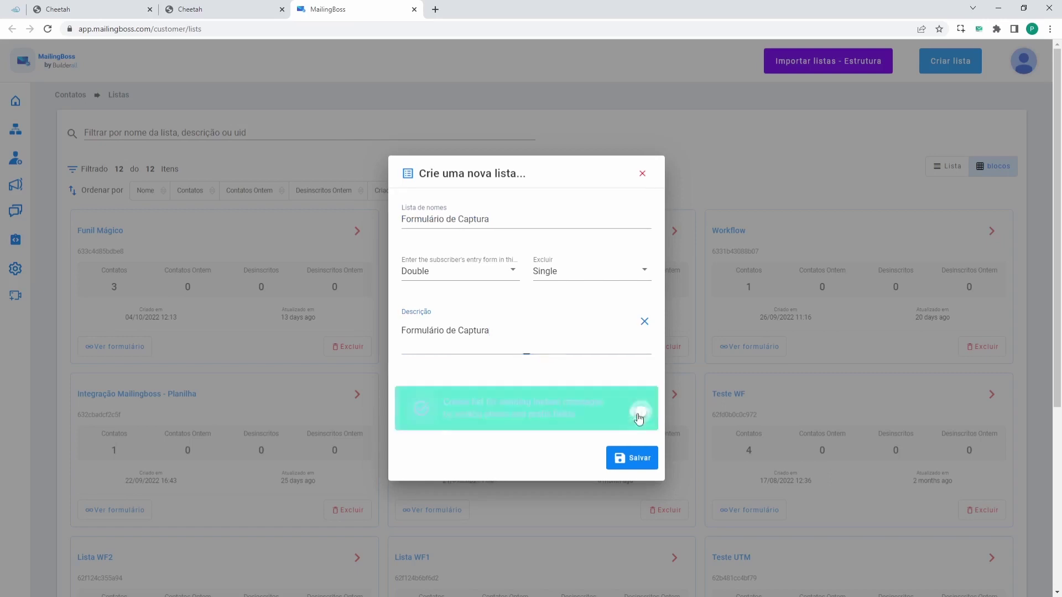
pyautogui.click(635, 413)
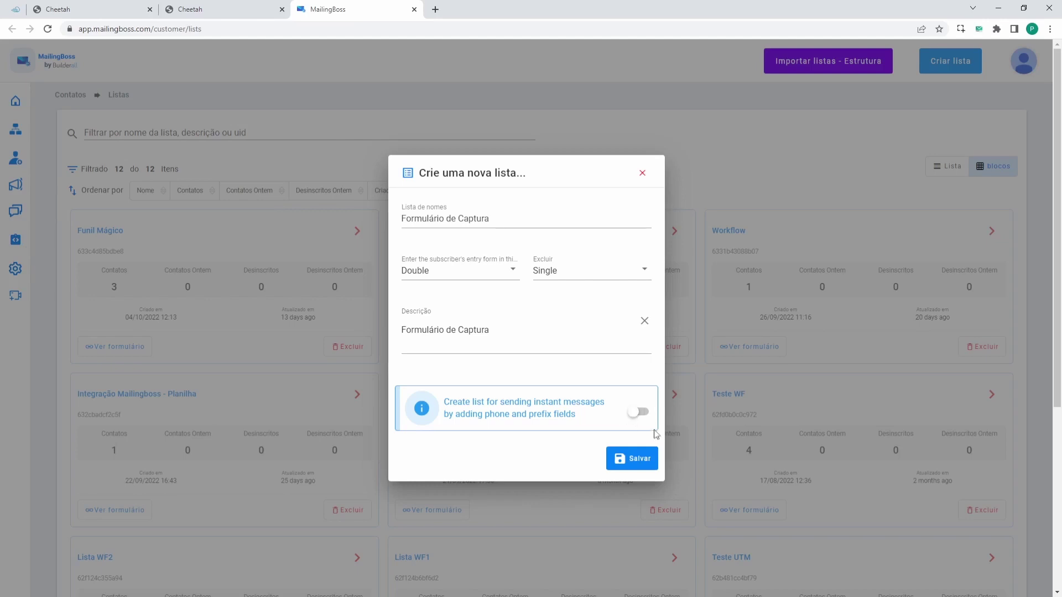
pyautogui.click(644, 463)
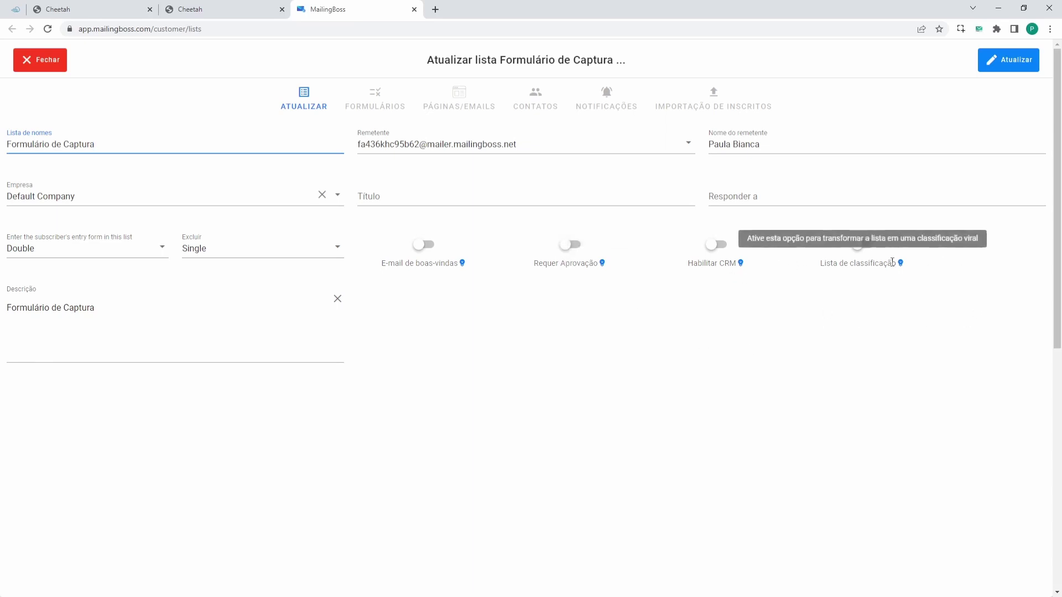
pyautogui.moveTo(731, 266)
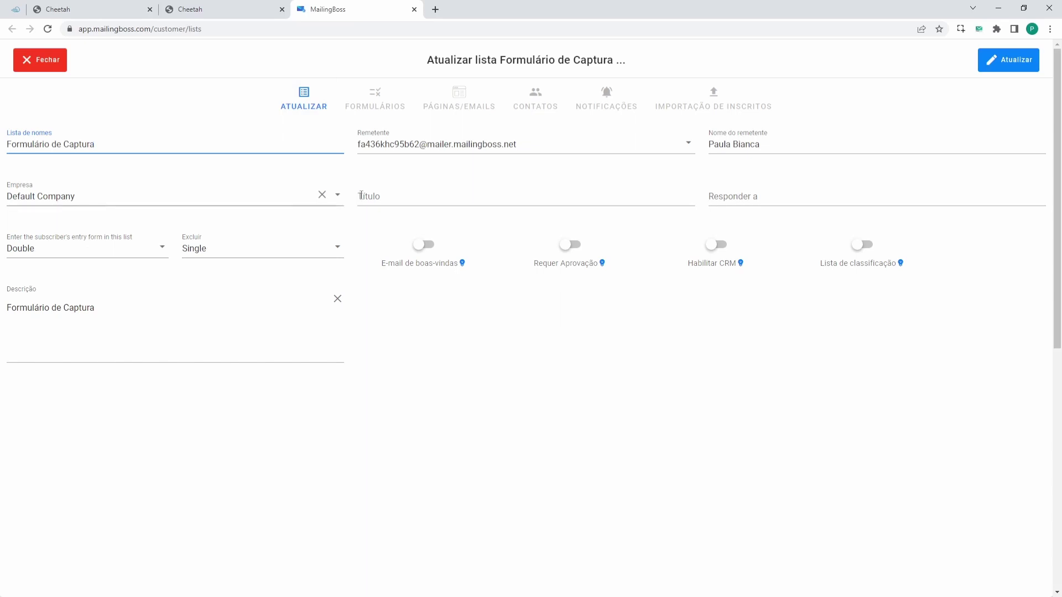
pyautogui.click(742, 198)
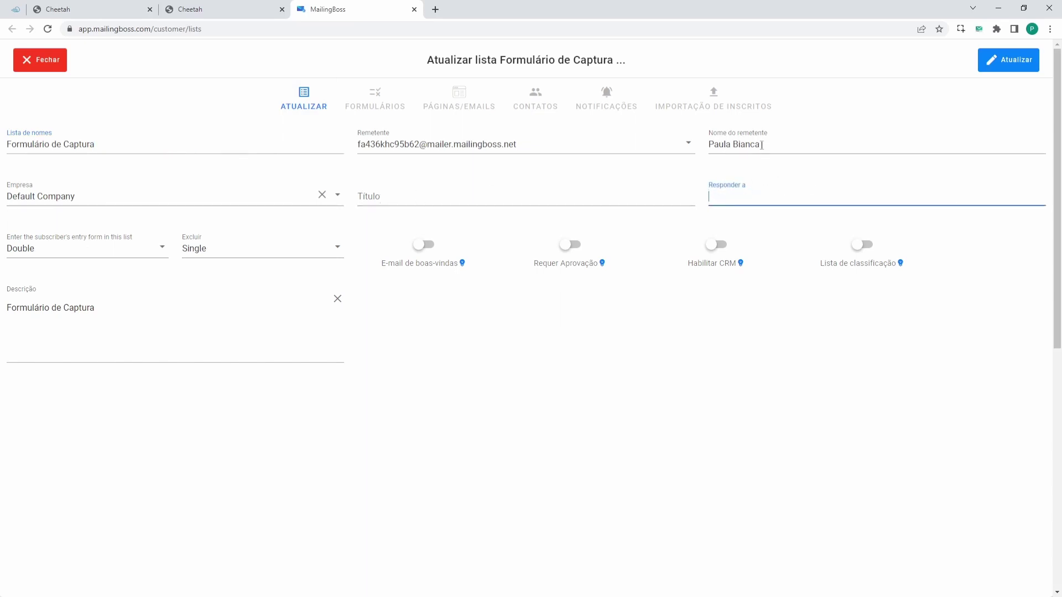
pyautogui.click(801, 450)
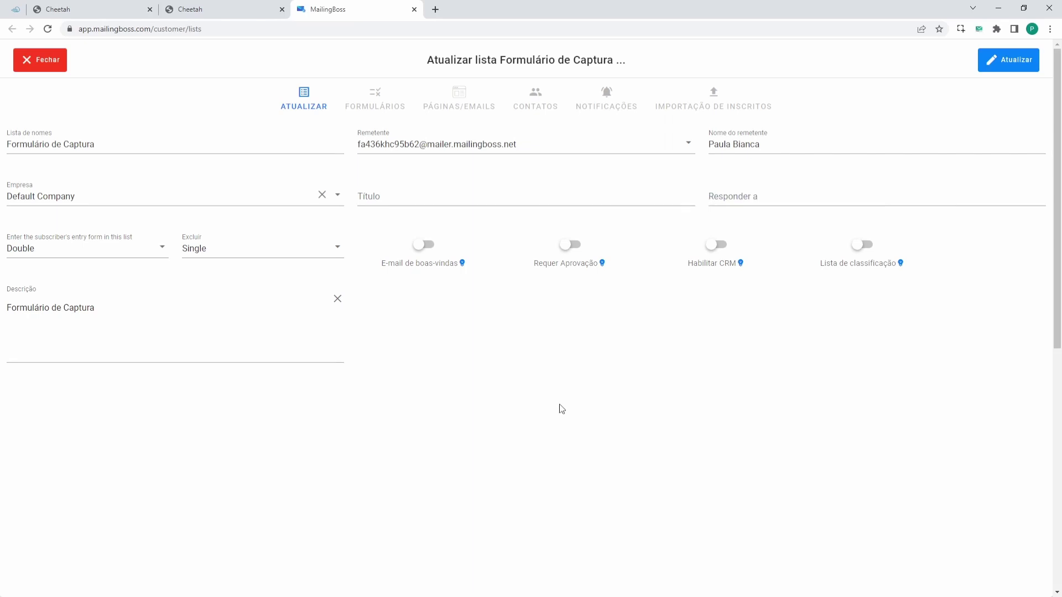
# Step: In the list's default form, move the FNAME field above the EMAIL field
pyautogui.click(378, 105)
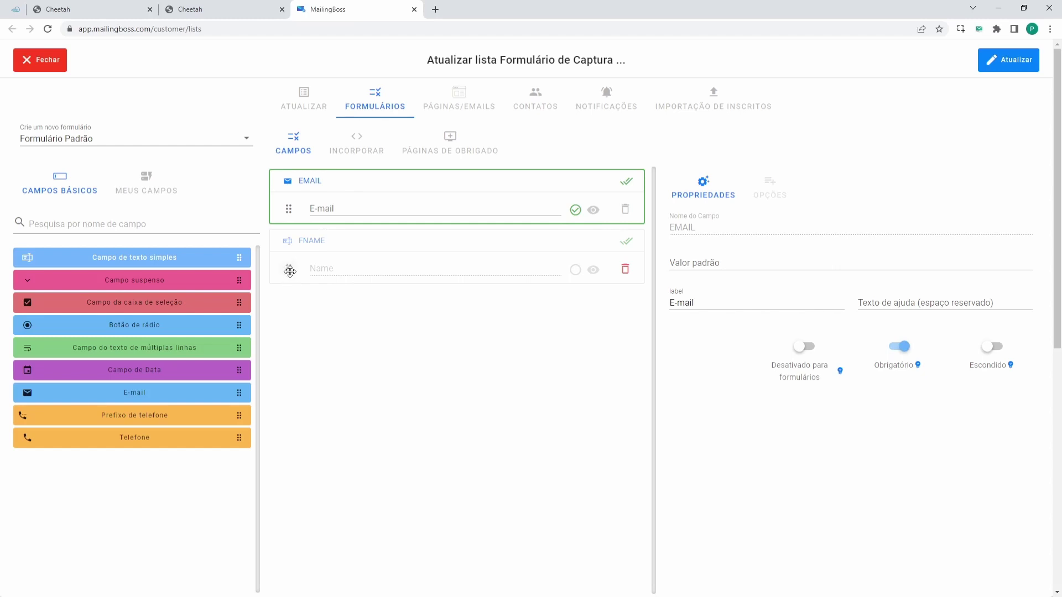
pyautogui.moveTo(290, 271); pyautogui.dragTo(283, 207)
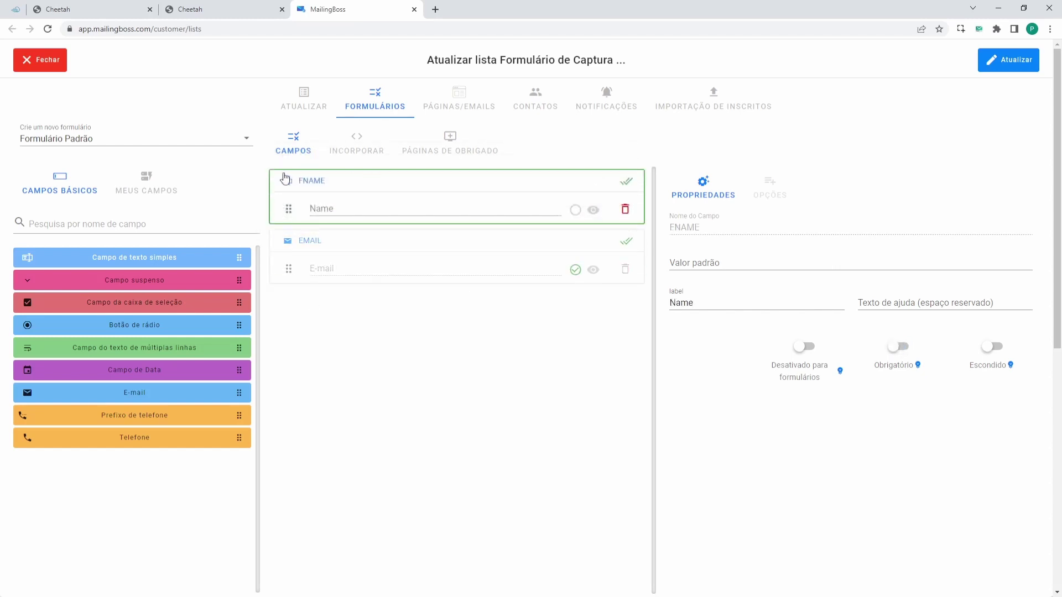
pyautogui.click(341, 207)
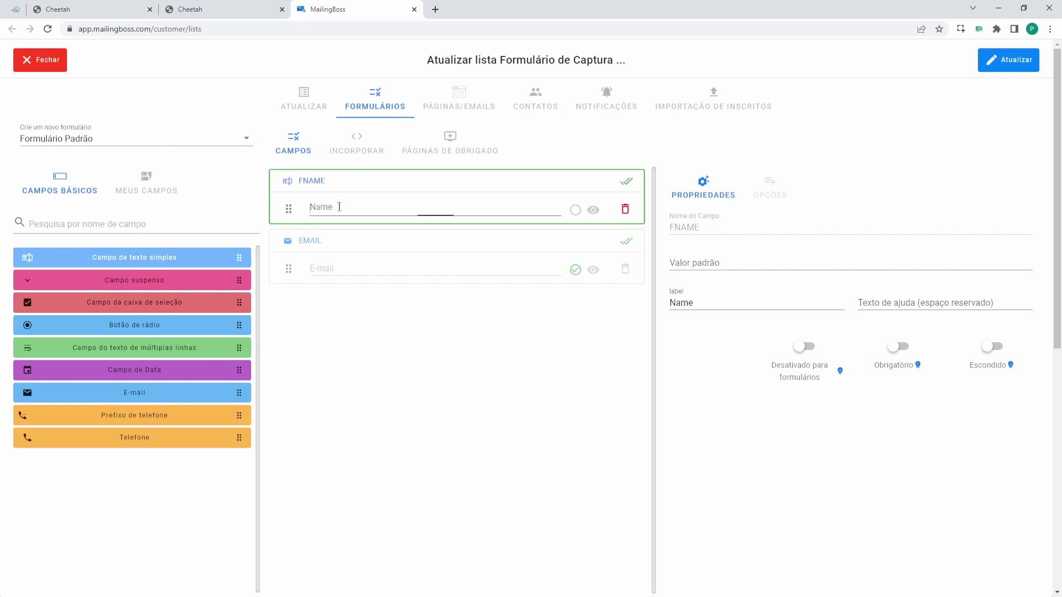
pyautogui.click(366, 187)
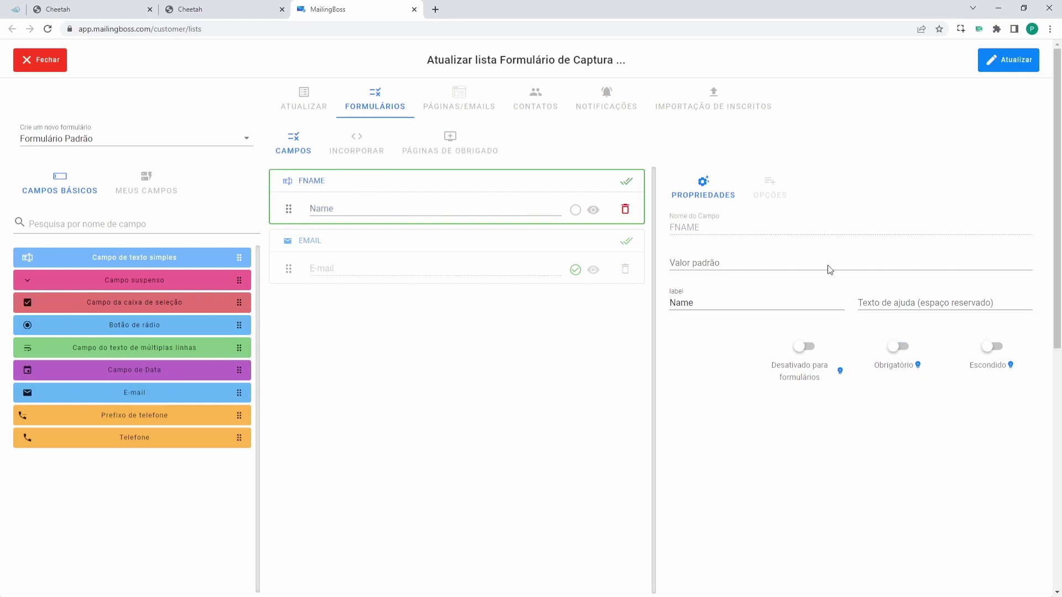
# Step: Change the FNAME field's label to "Nome" and make the field required
pyautogui.click(699, 304)
pyautogui.doubleClick(688, 303)
pyautogui.write('Nome')
pyautogui.click(619, 365)
pyautogui.click(891, 347)
# Step: Open the form's thank-you page settings and select the Assinante pendente redirect field
pyautogui.click(453, 158)
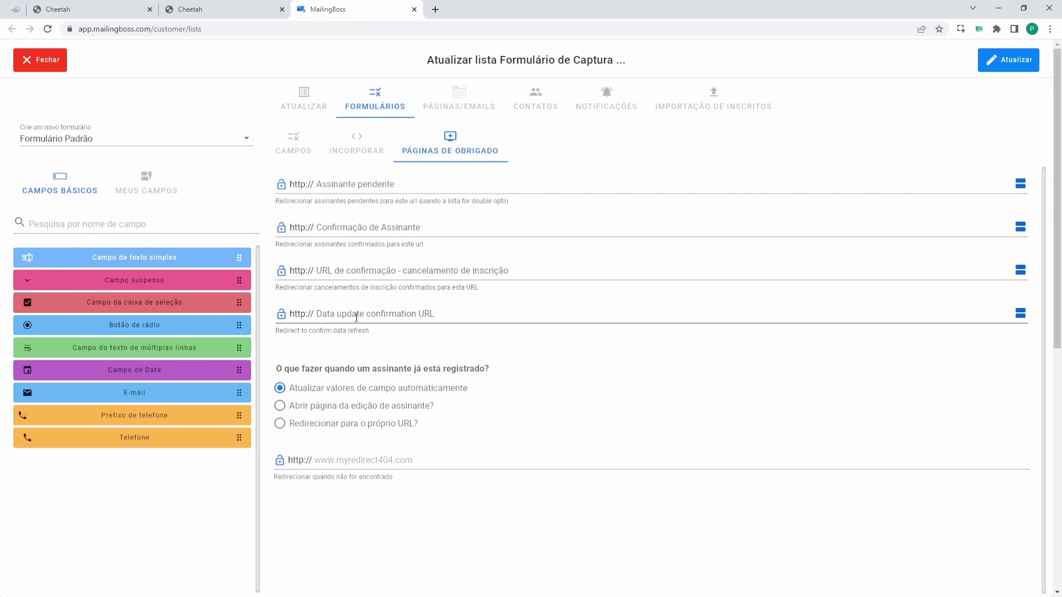
pyautogui.click(357, 317)
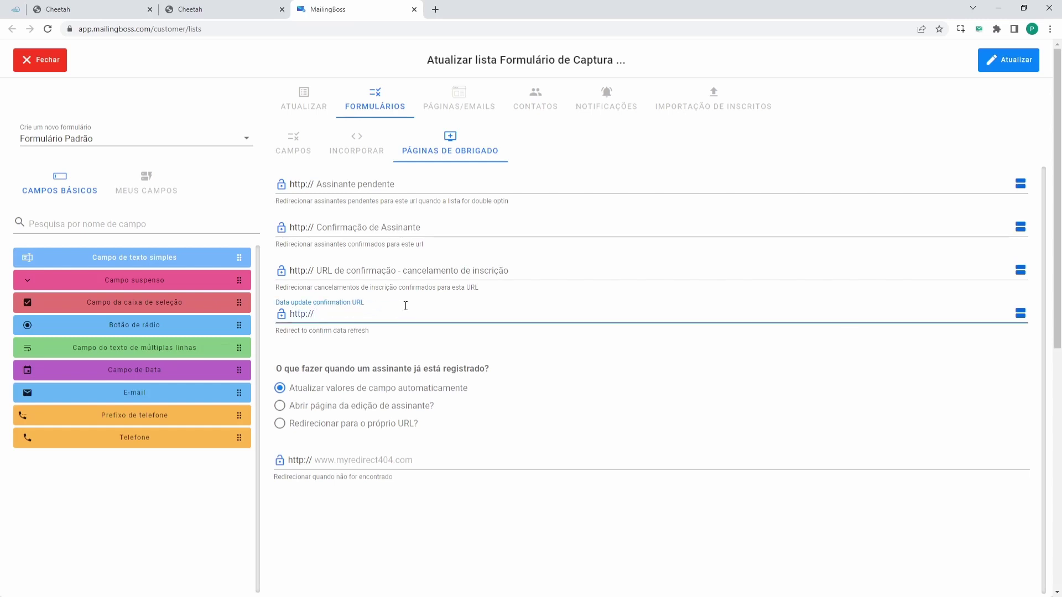
pyautogui.click(338, 186)
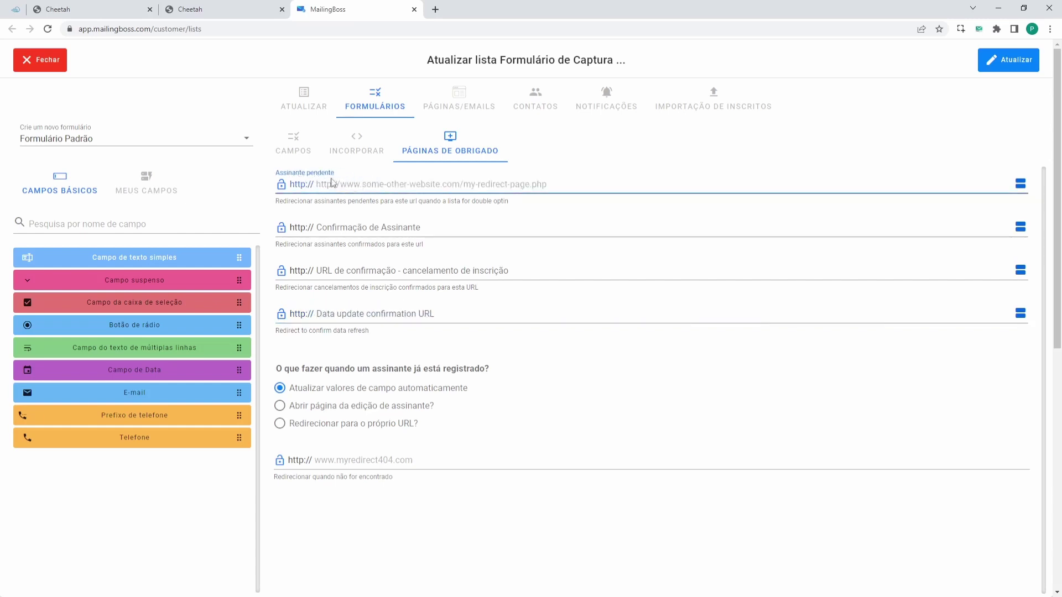
pyautogui.click(337, 227)
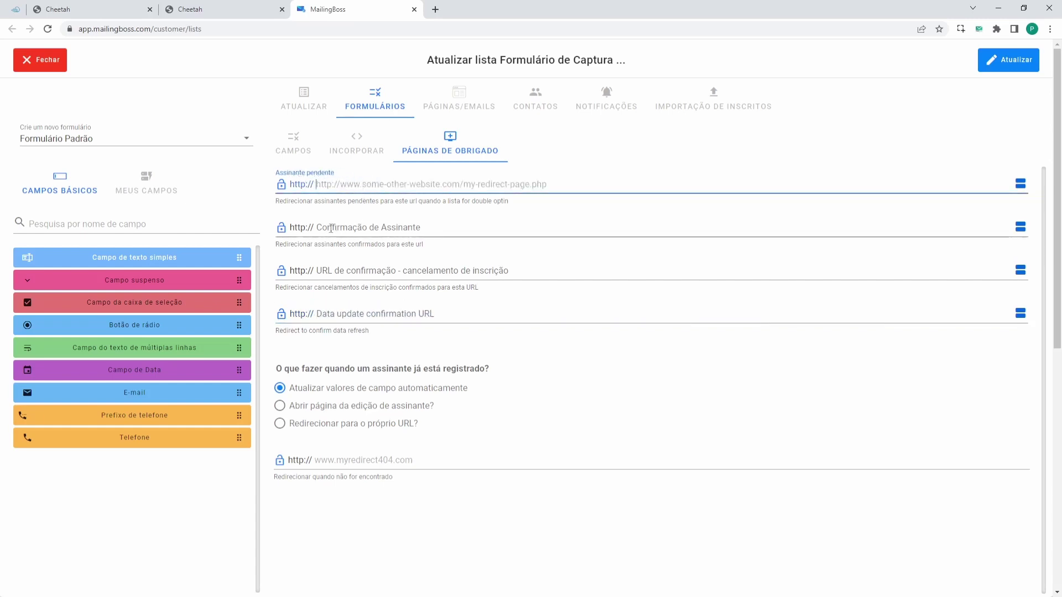
pyautogui.click(329, 183)
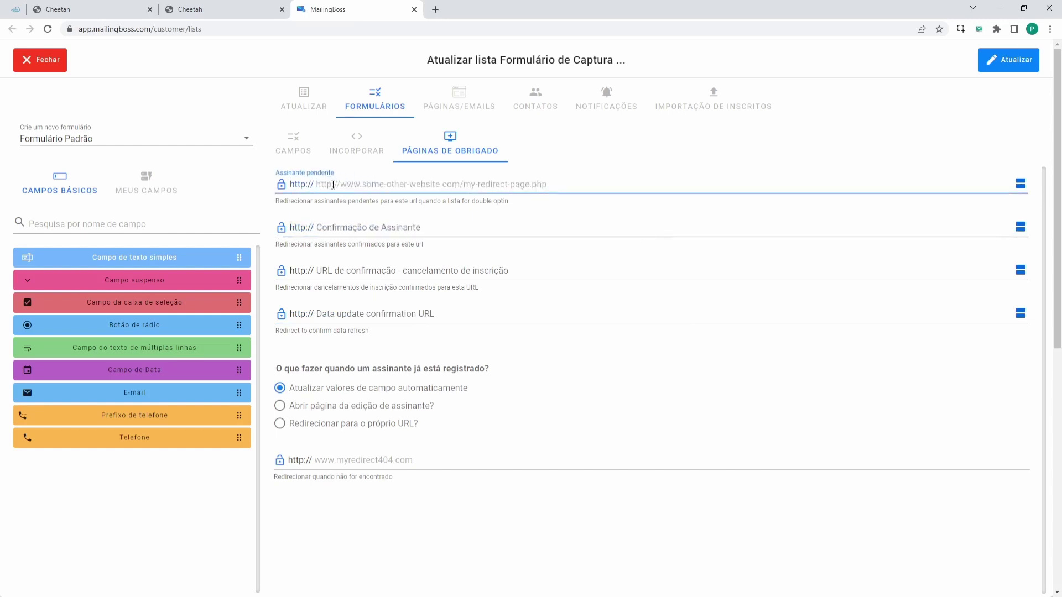
# Step: Switch to the Cheetah site's pages, view the published Página Pendente and copy its web address
pyautogui.click(114, 9)
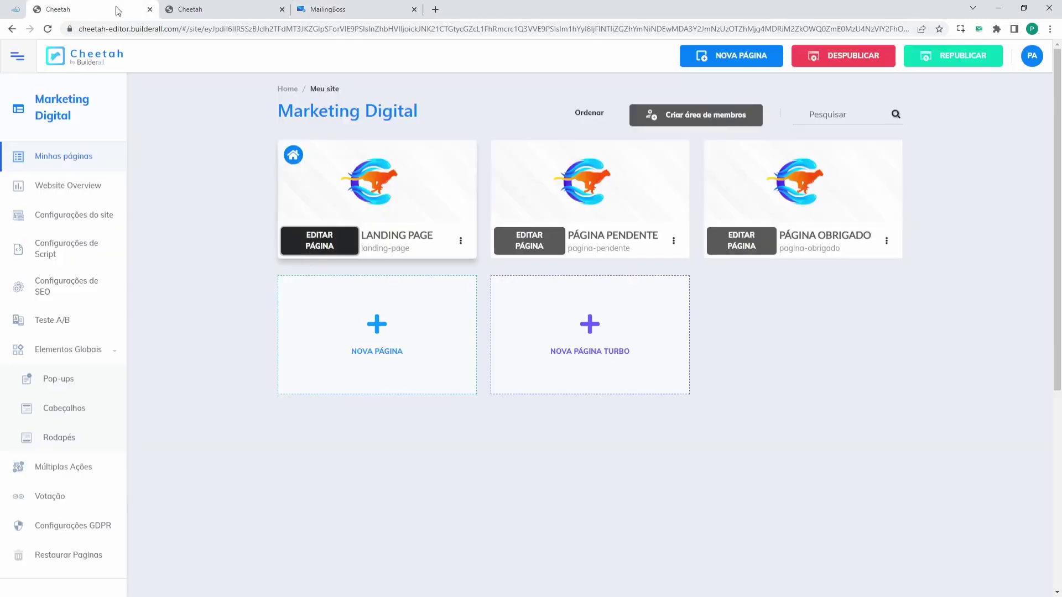
pyautogui.click(674, 241)
pyautogui.click(621, 313)
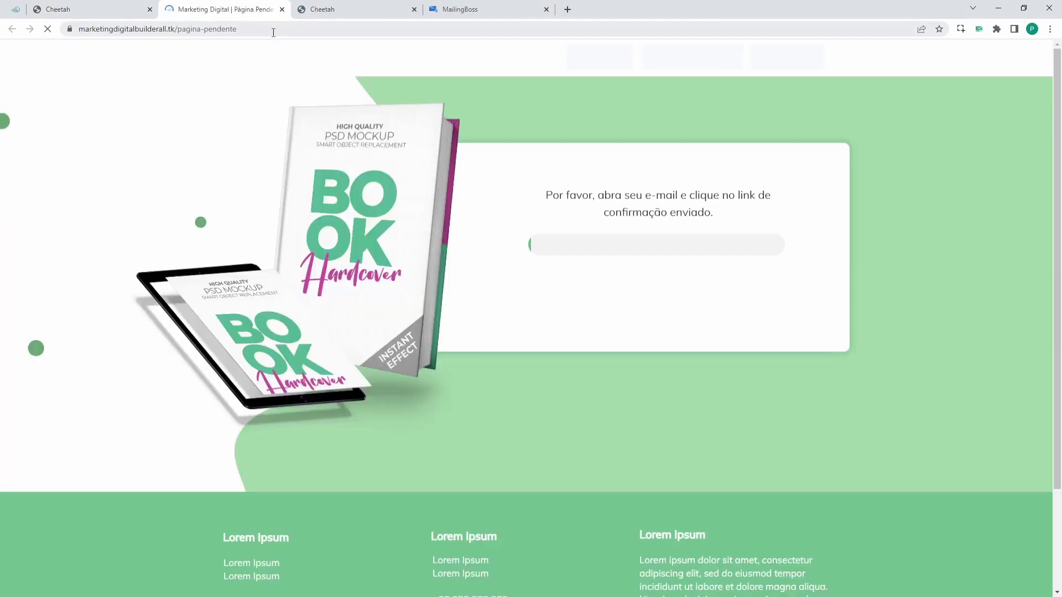
pyautogui.moveTo(273, 31); pyautogui.dragTo(76, 31)
pyautogui.hotkey('ctrl', 'c')
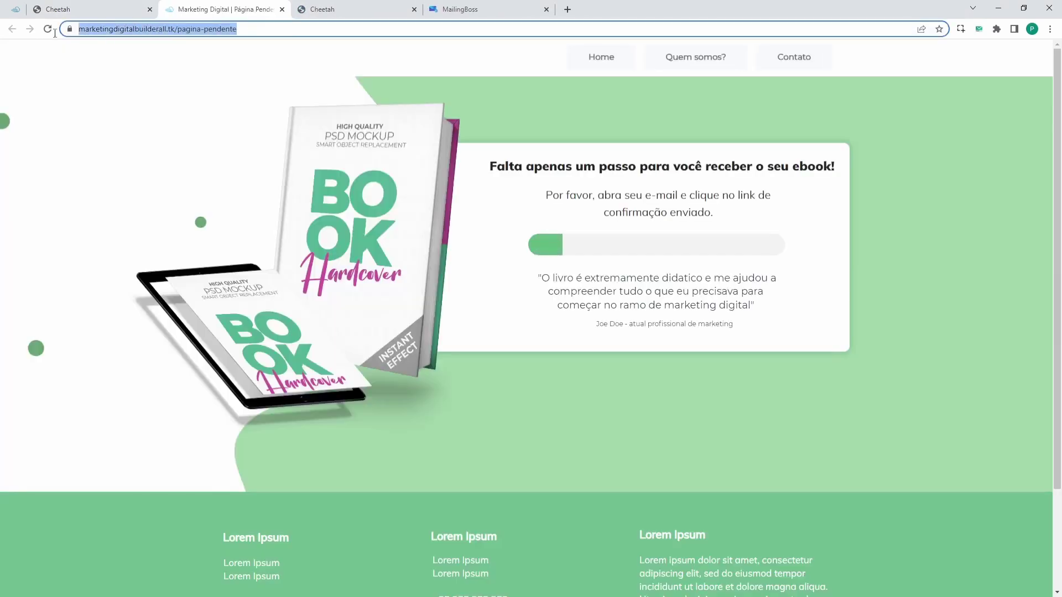
pyautogui.click(475, 9)
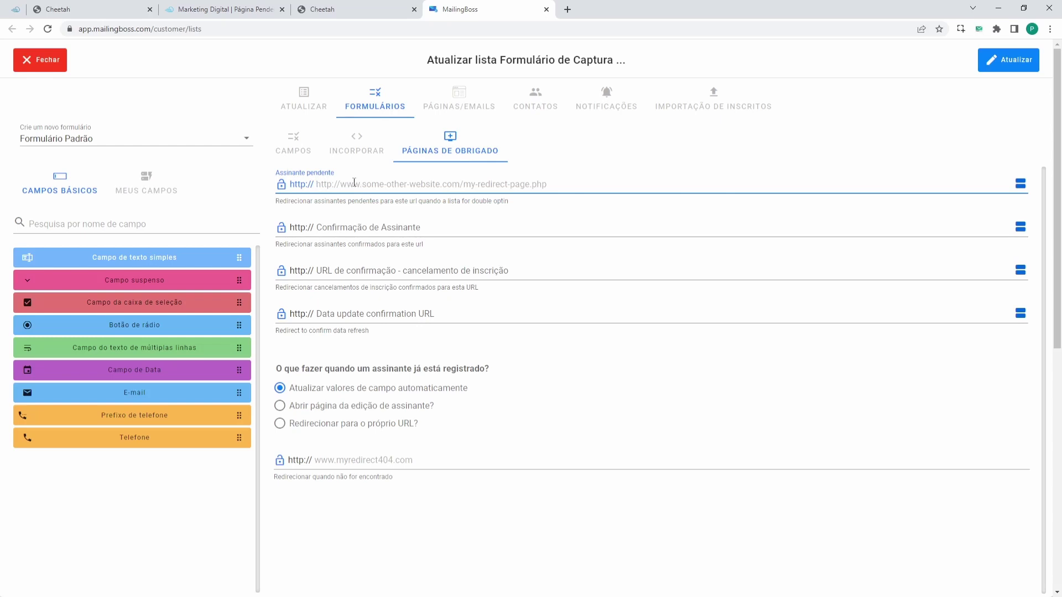
pyautogui.hotkey('ctrl', 'v')
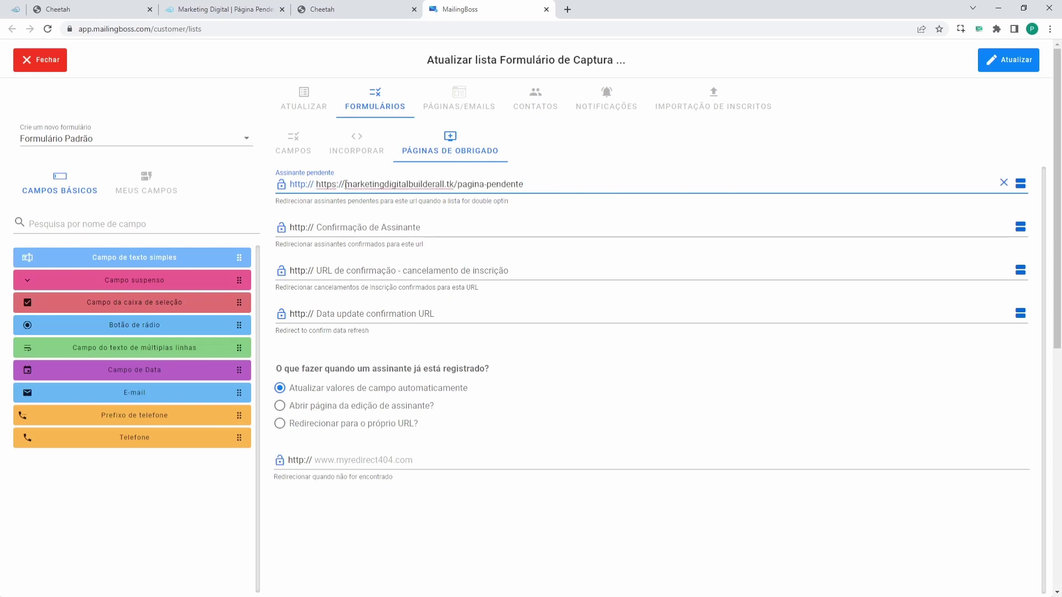
pyautogui.moveTo(347, 184); pyautogui.dragTo(314, 185)
pyautogui.press('BackSpace')
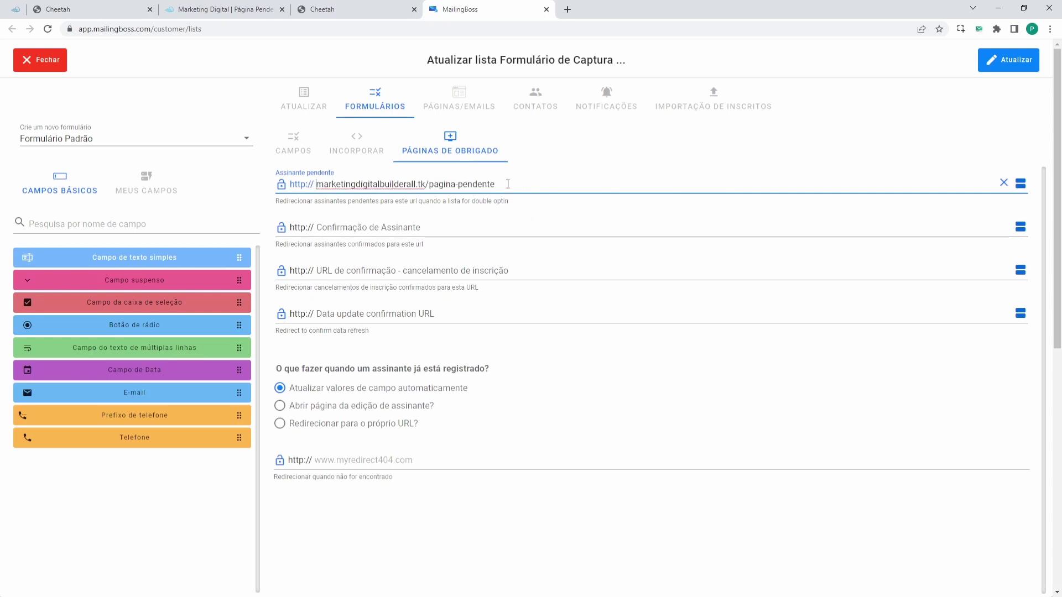
# Step: Select the Confirmação de Assinante redirect field, switch to the Cheetah site's pages, and copy the published Página Obrigado's web address
pyautogui.click(424, 226)
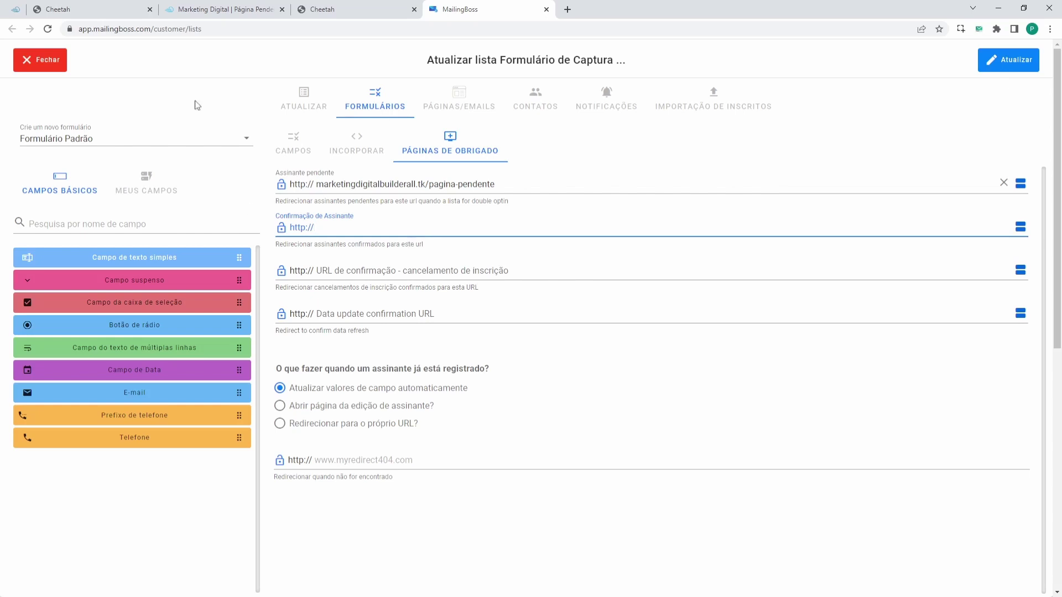
pyautogui.click(282, 9)
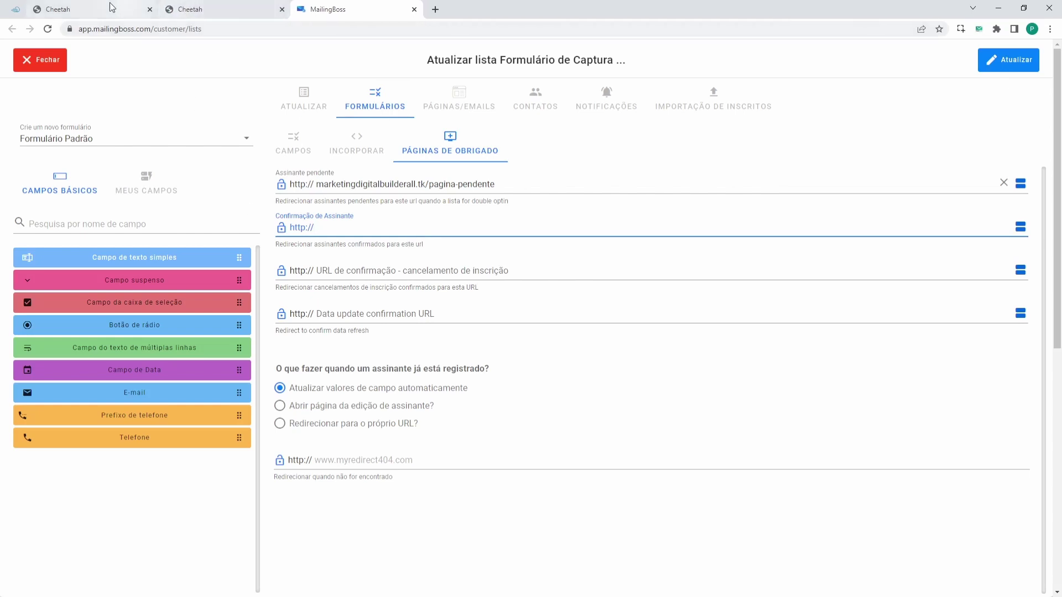
pyautogui.click(74, 10)
pyautogui.click(885, 241)
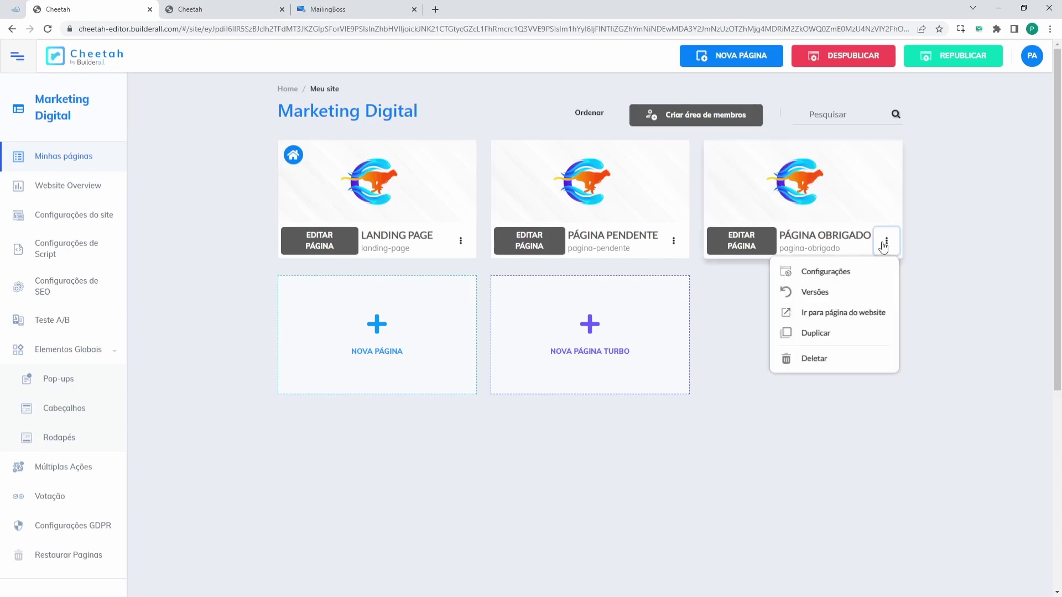
pyautogui.click(855, 317)
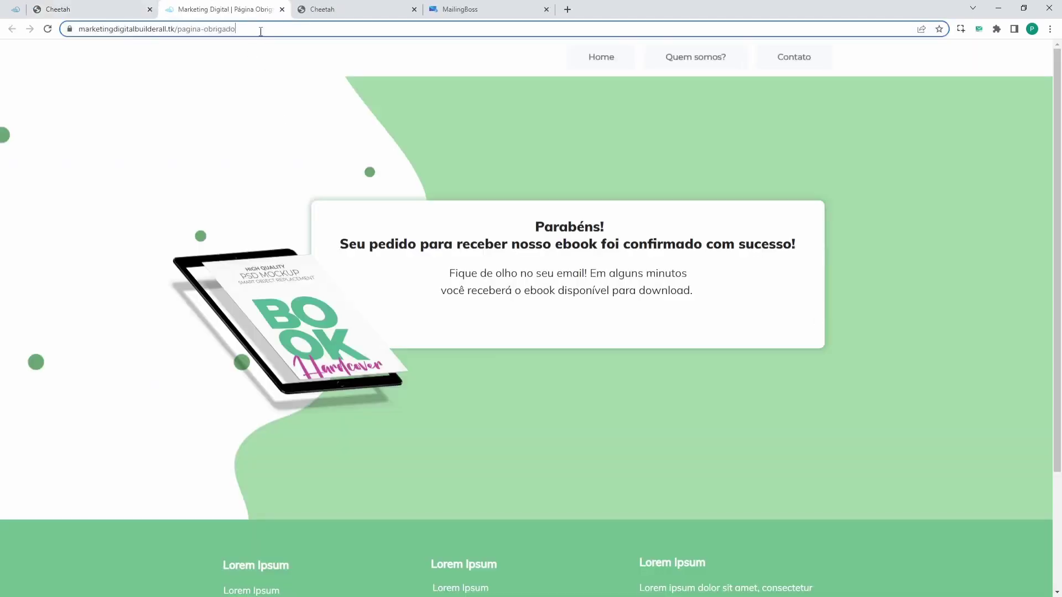
pyautogui.moveTo(257, 29); pyautogui.dragTo(48, 31)
pyautogui.hotkey('ctrl', 'c')
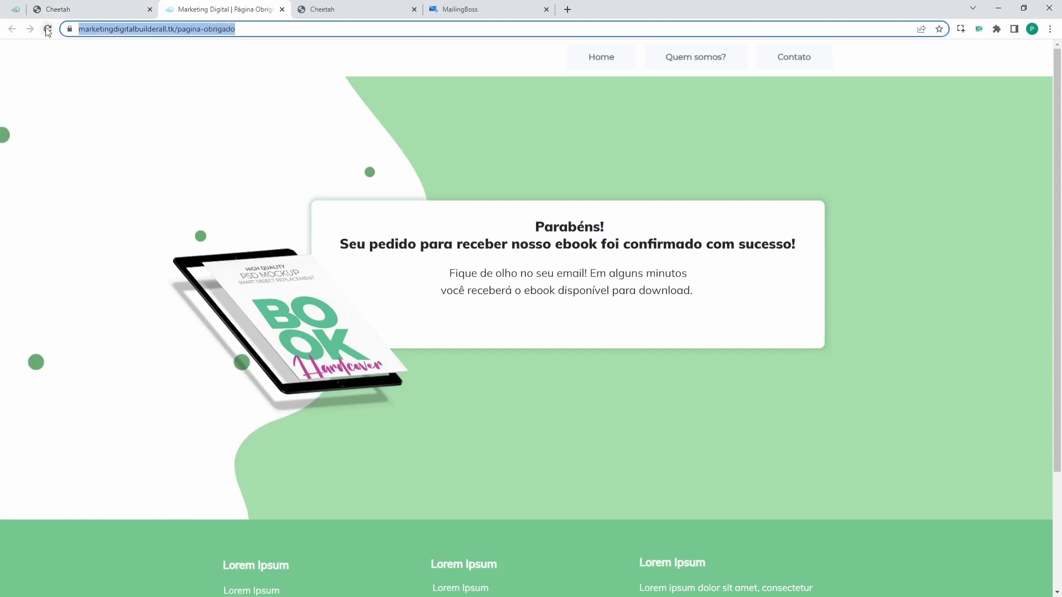
pyautogui.click(282, 9)
pyautogui.click(331, 9)
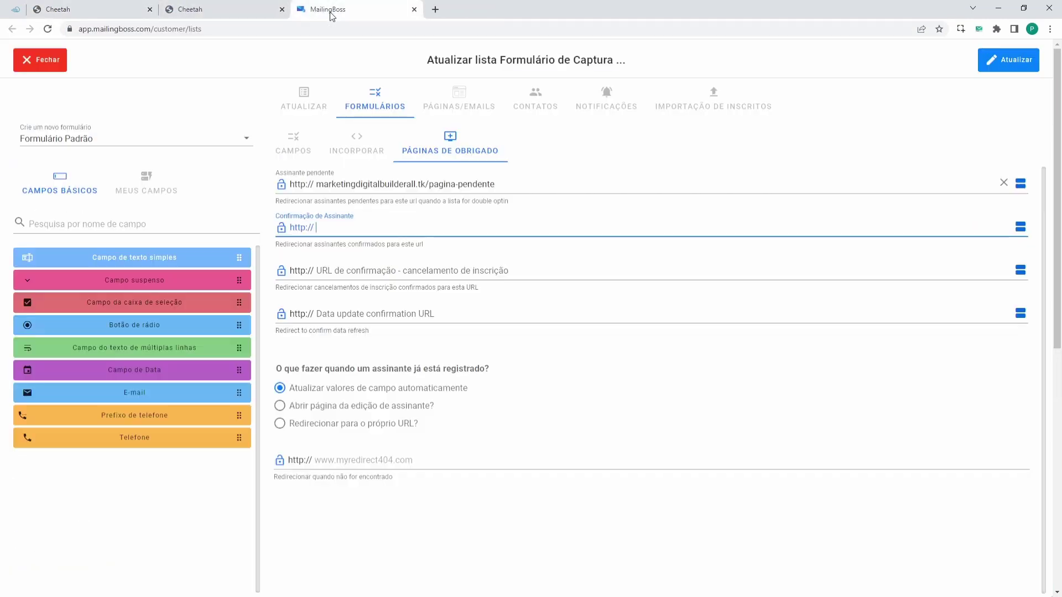
pyautogui.hotkey('ctrl', 'v')
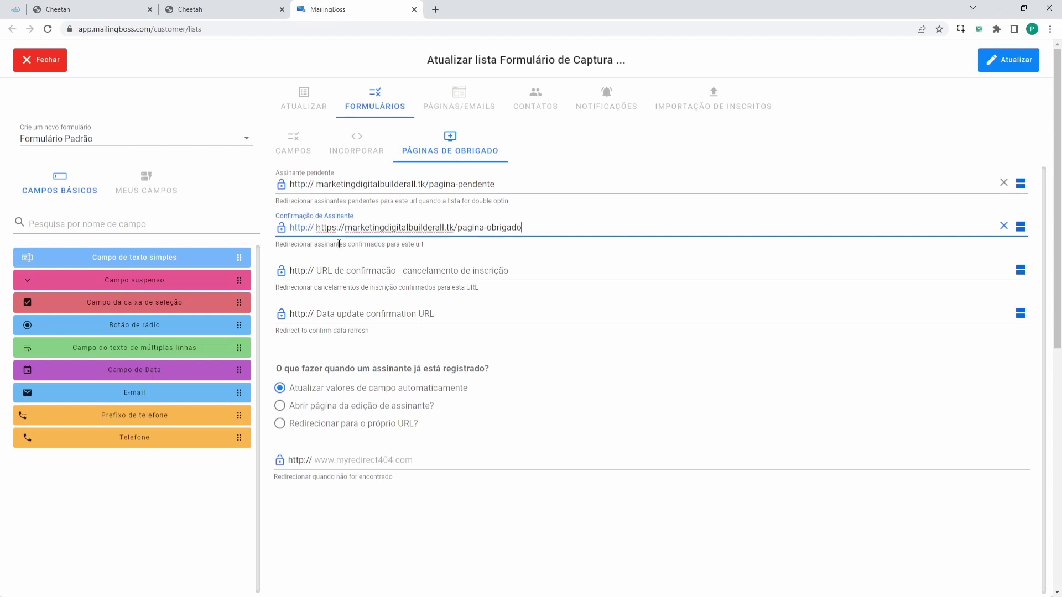
pyautogui.moveTo(345, 229); pyautogui.dragTo(267, 224)
pyautogui.press('BackSpace')
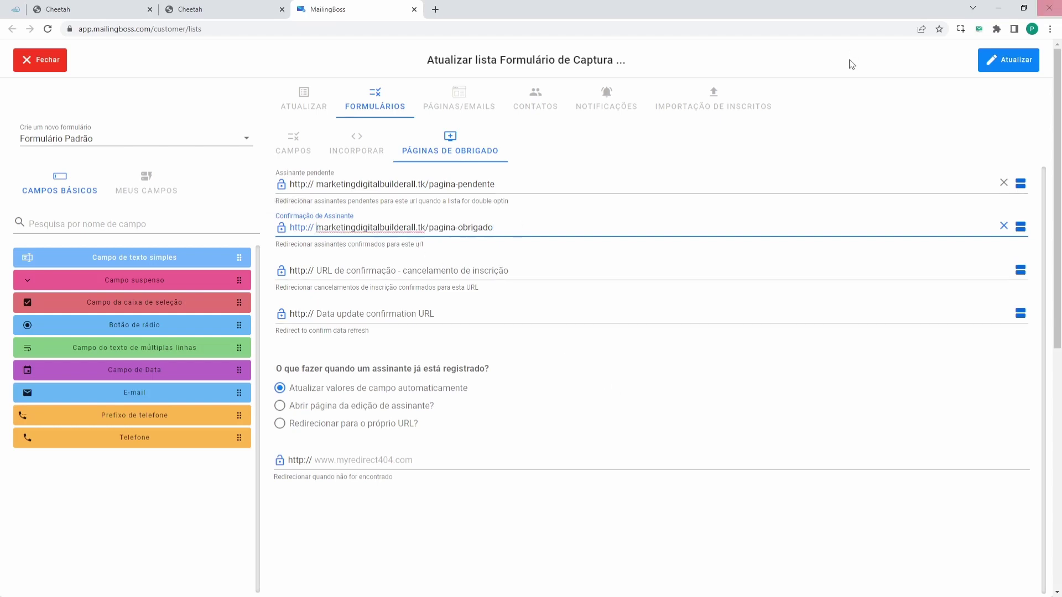
pyautogui.click(1030, 62)
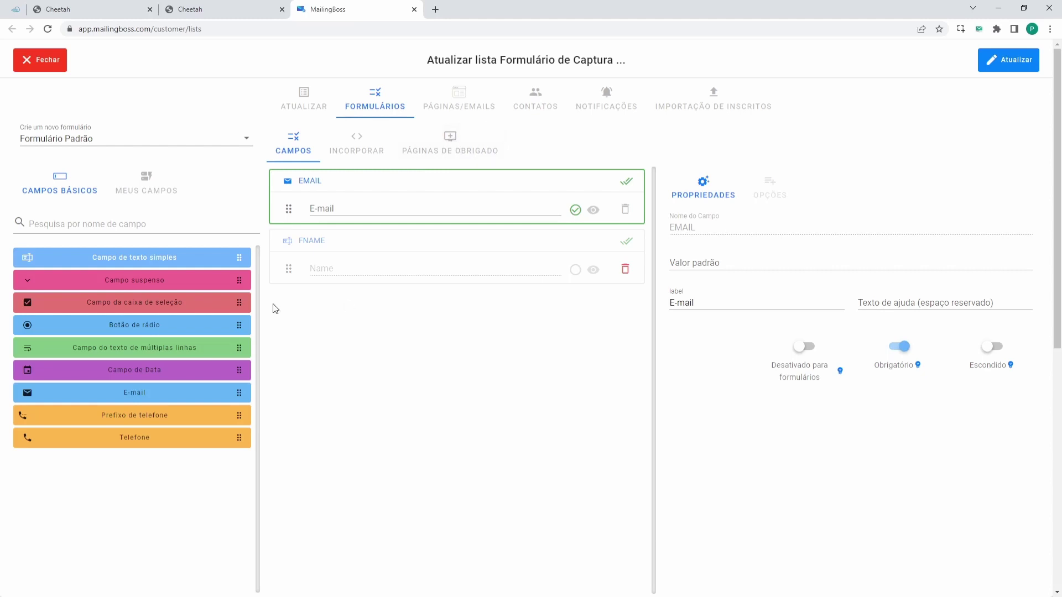
pyautogui.click(48, 62)
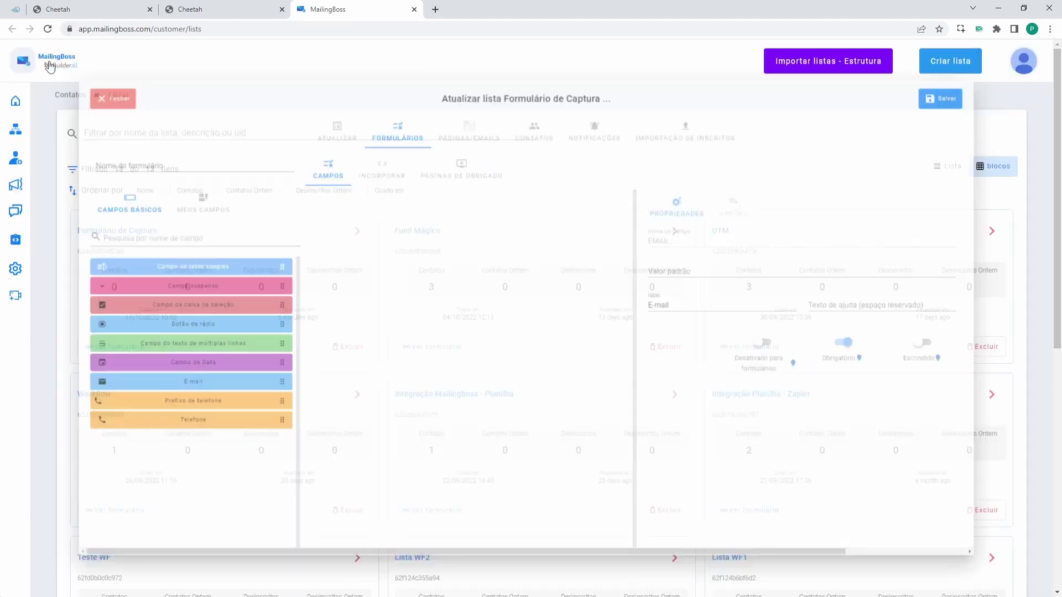
# Step: In the Cheetah page editor, refresh the Mailingboss form lists and link the form to Formulário Padrão / Formulário de Captura
pyautogui.click(193, 17)
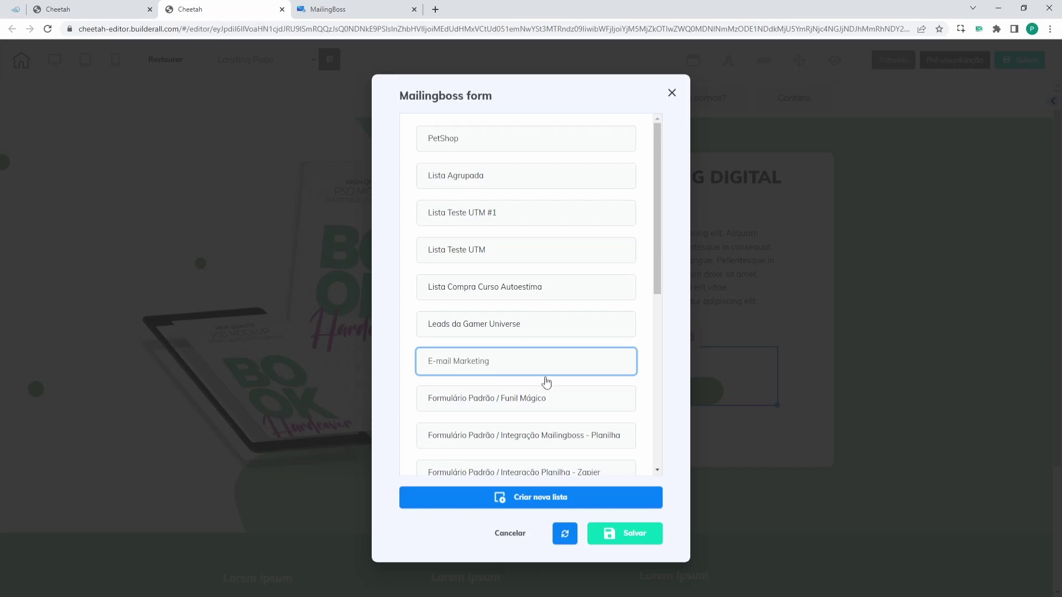
pyautogui.scroll(-6, 549, 410)
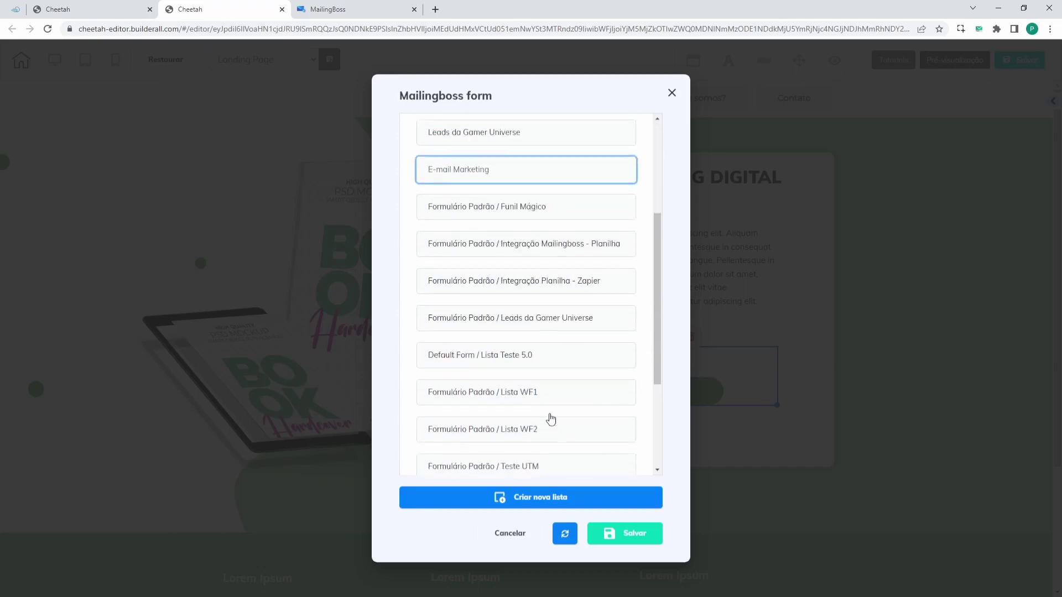
pyautogui.click(563, 544)
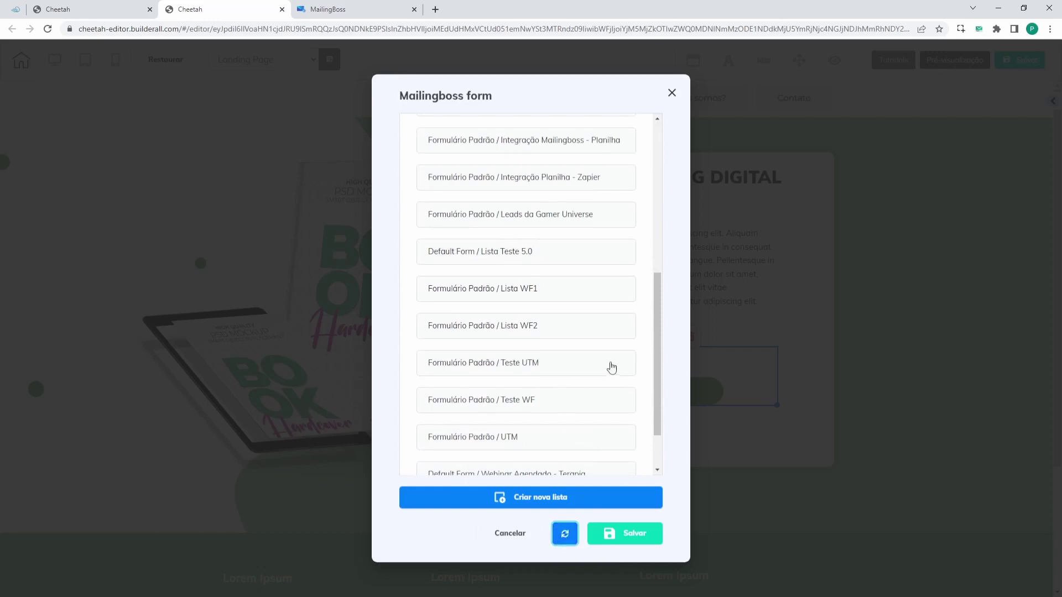
pyautogui.moveTo(658, 357); pyautogui.dragTo(659, 177)
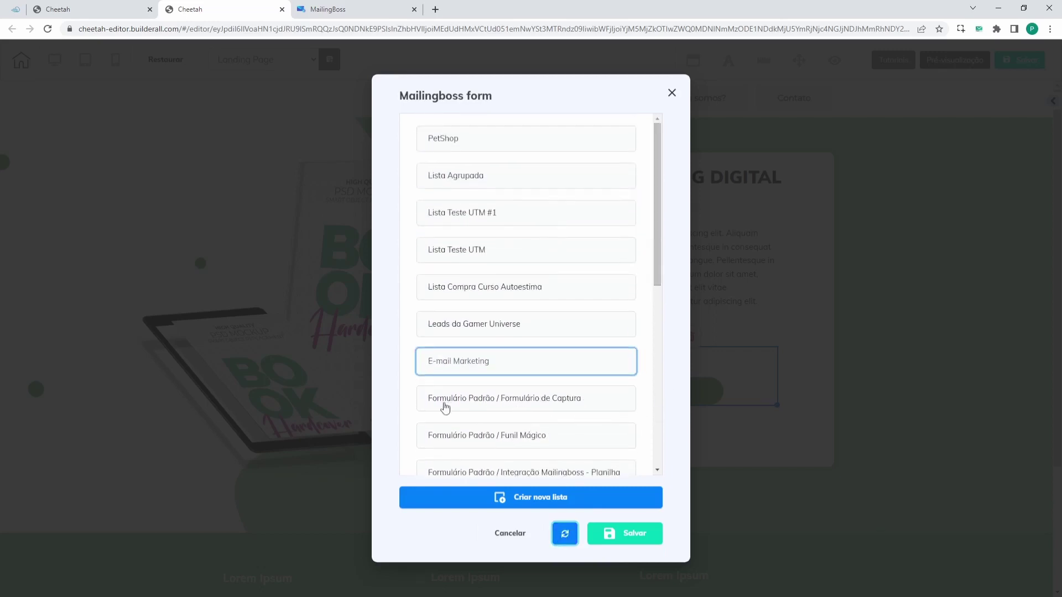
pyautogui.click(559, 405)
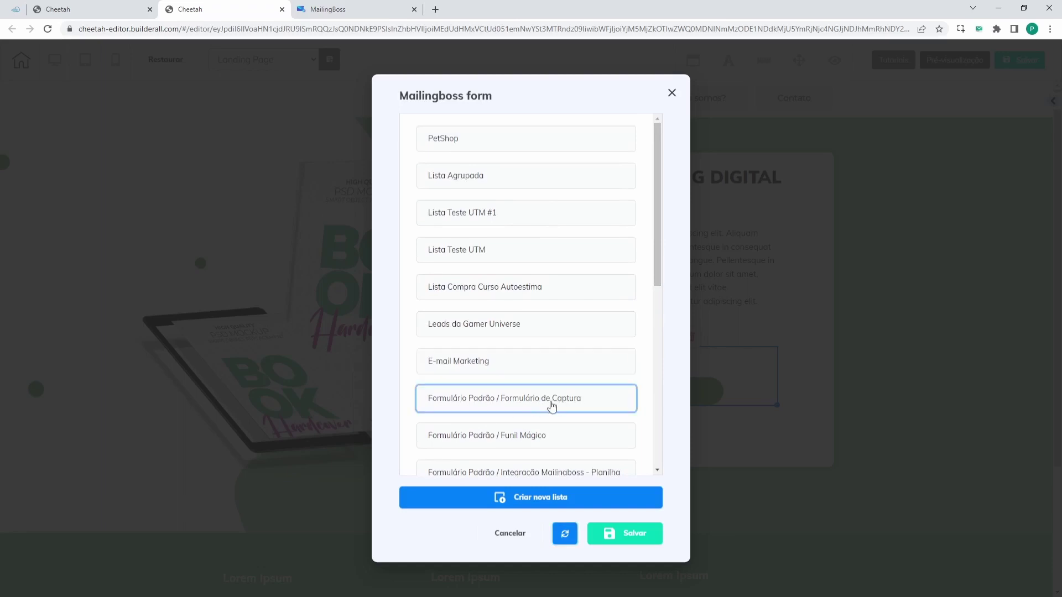
pyautogui.click(630, 540)
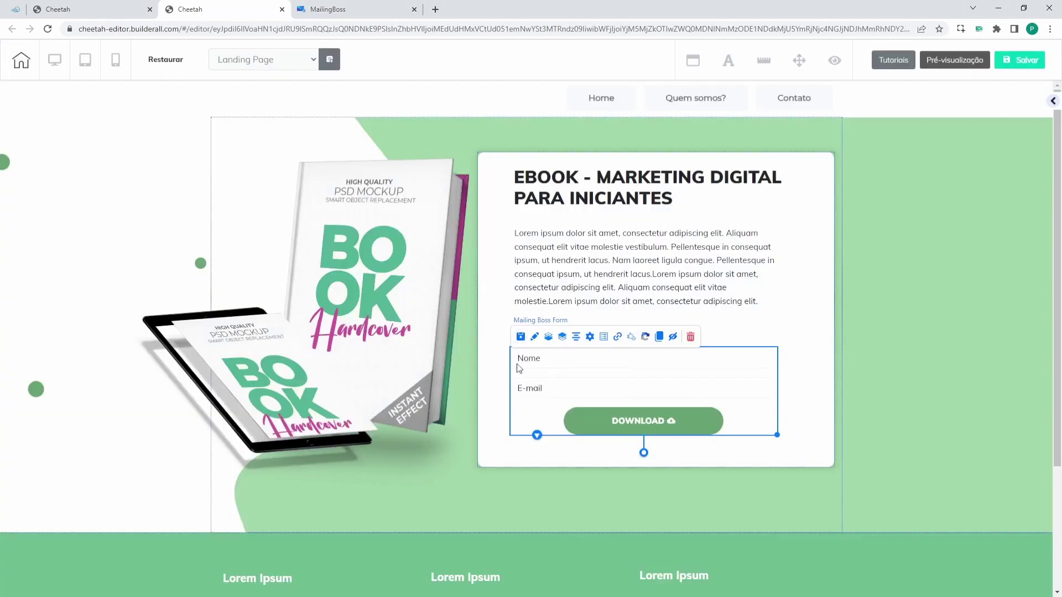
# Step: Move the capture form slightly up under the ebook description, and save and publish the landing page
pyautogui.moveTo(687, 386)
pyautogui.mouseDown()
pyautogui.moveTo(668, 365)
pyautogui.moveTo(686, 367)
pyautogui.mouseUp()
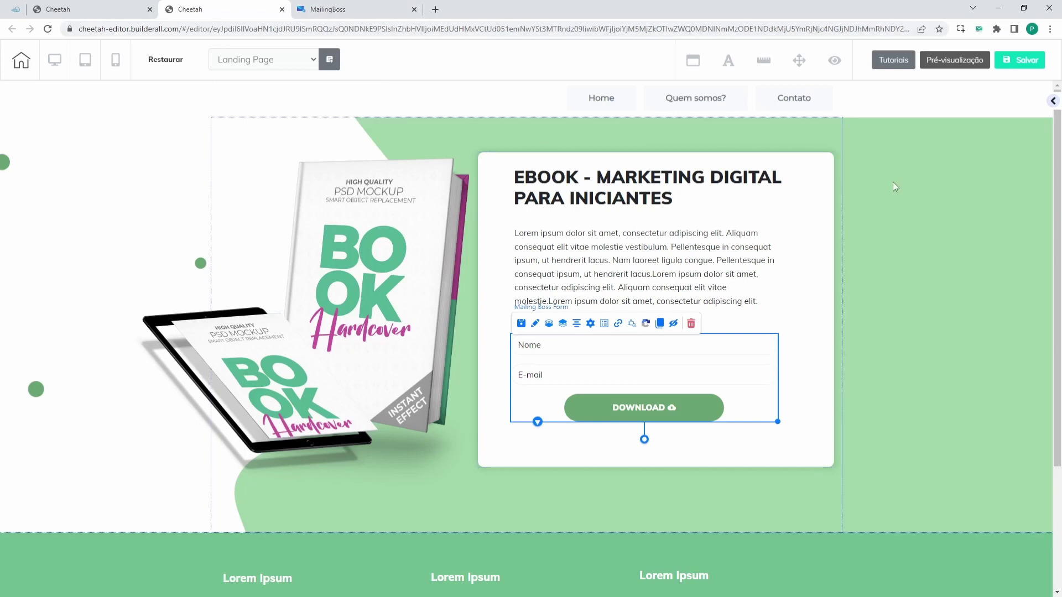
pyautogui.click(1029, 62)
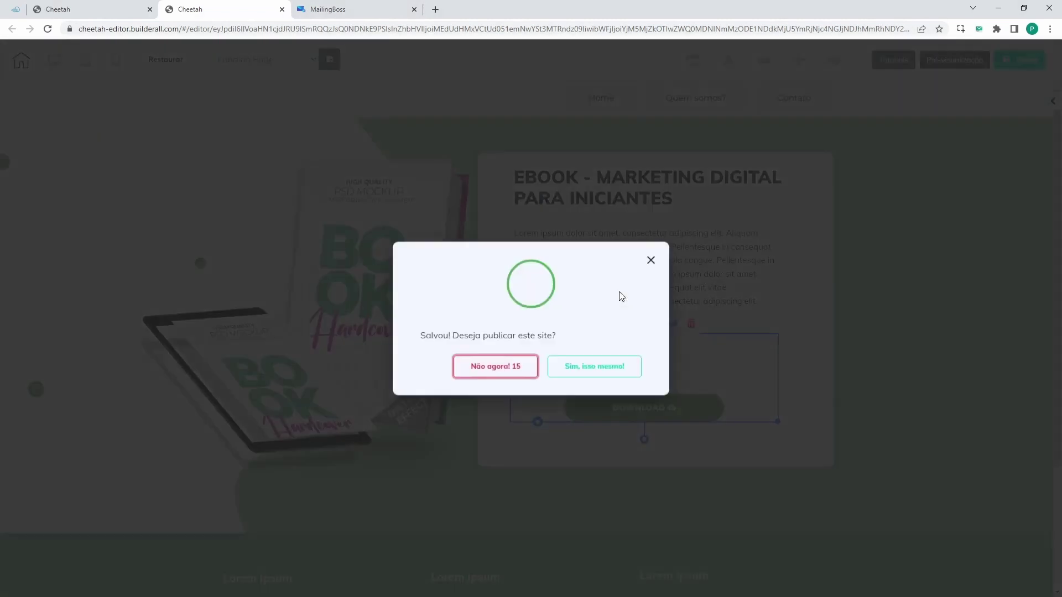
pyautogui.click(604, 367)
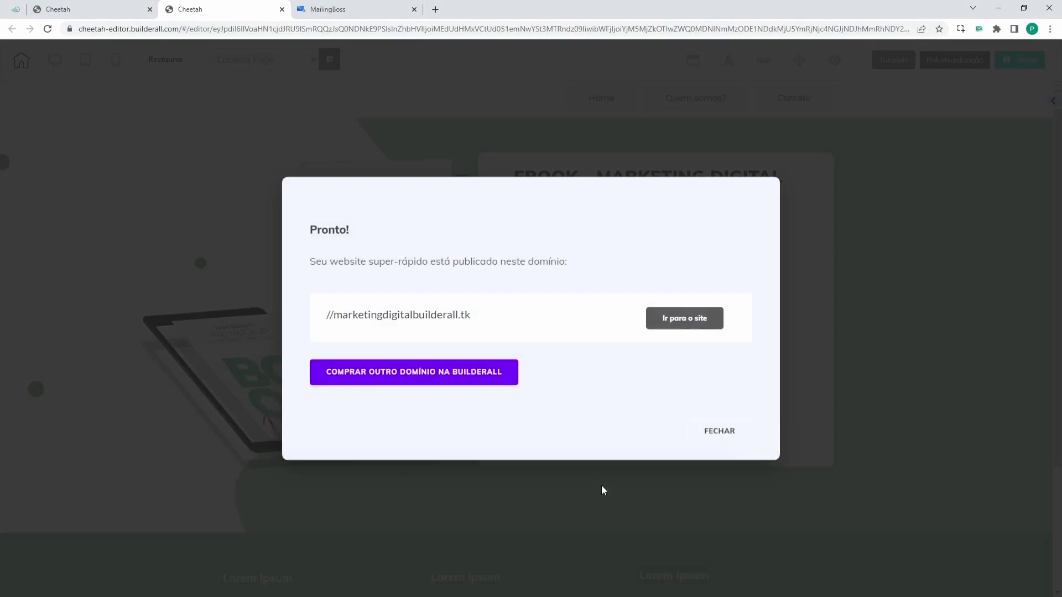
pyautogui.click(727, 429)
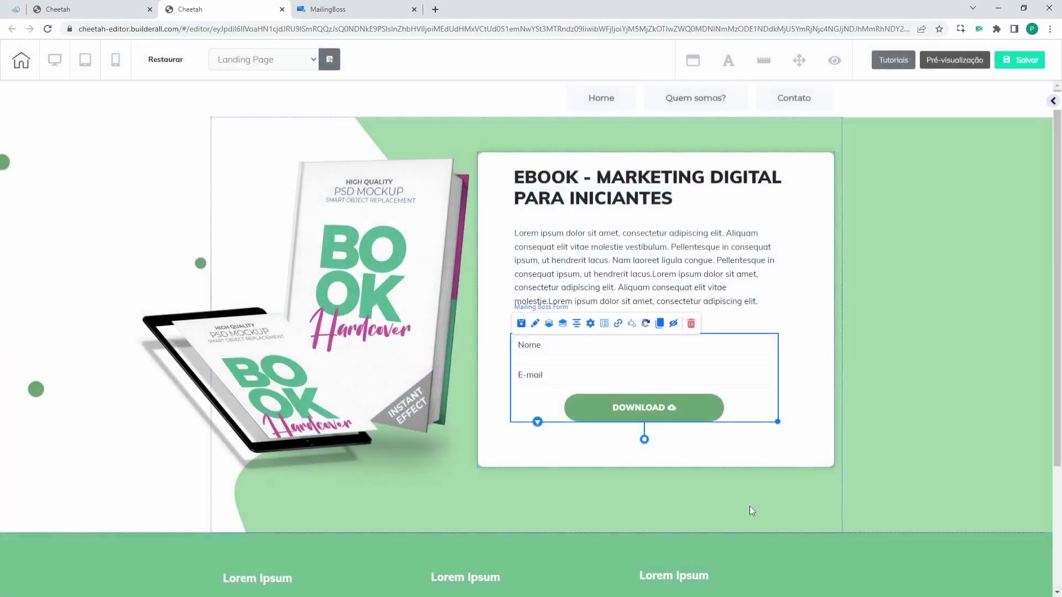
# Step: Switch to the Marketing Digital site's page overview and republish the whole site
pyautogui.click(105, 10)
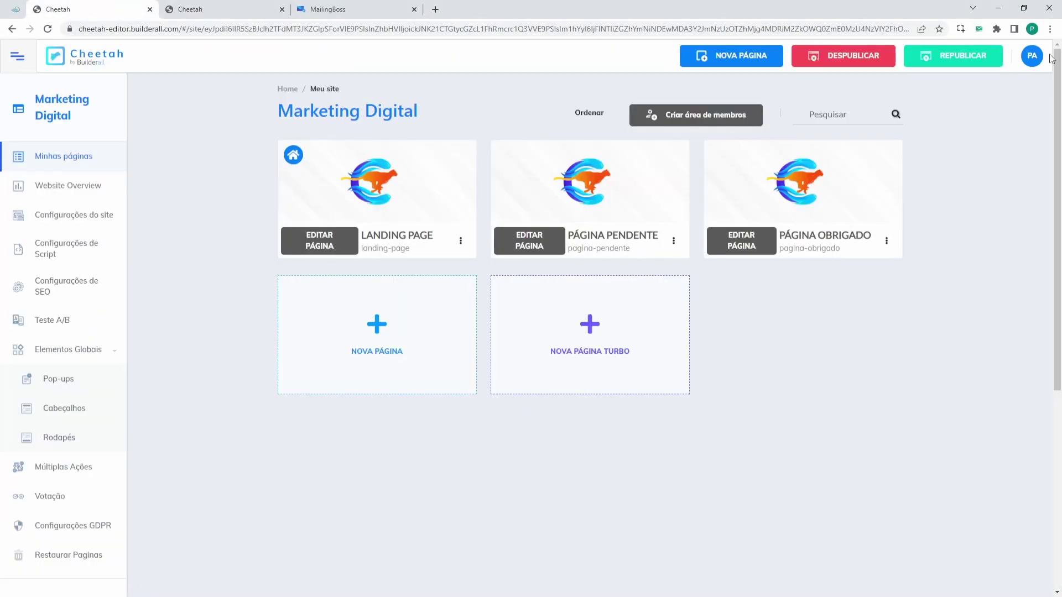
pyautogui.click(936, 69)
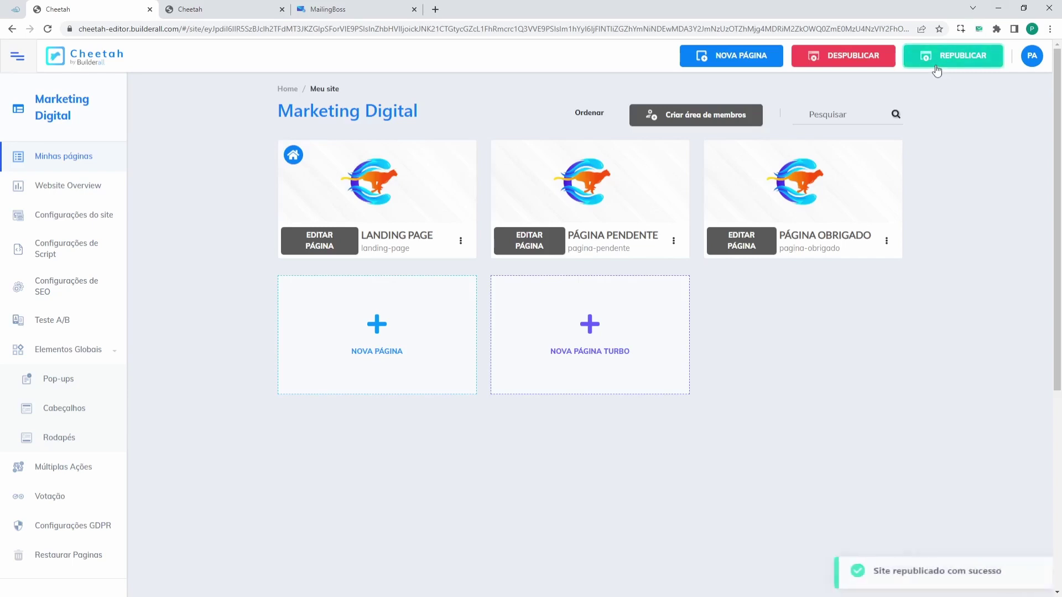
pyautogui.click(935, 69)
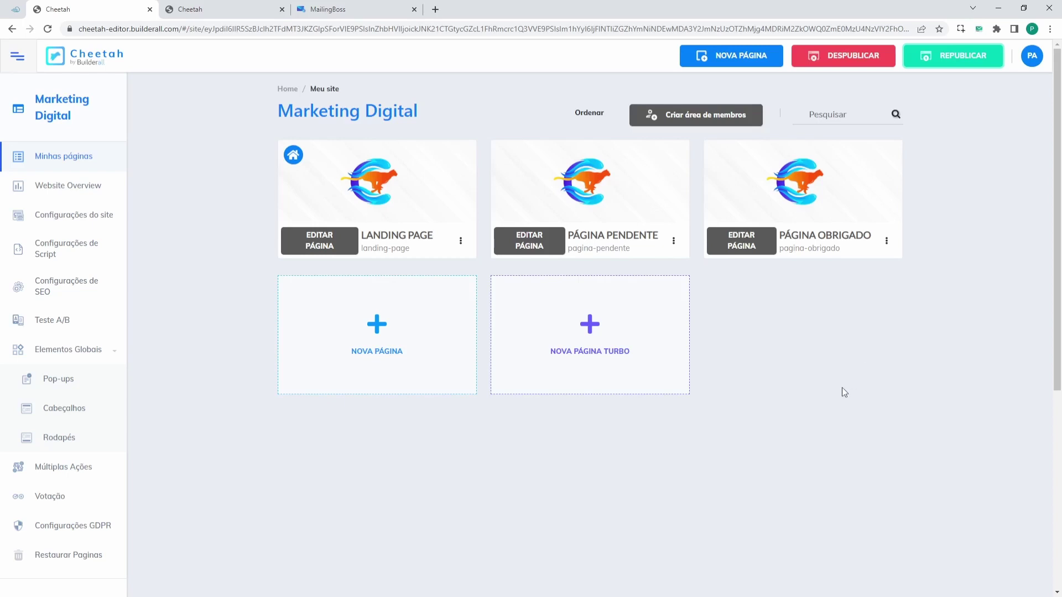
# Step: Switch to MailingBoss and open the Formulário de Captura list's Email de confirmação de inscrição for editing
pyautogui.click(344, 11)
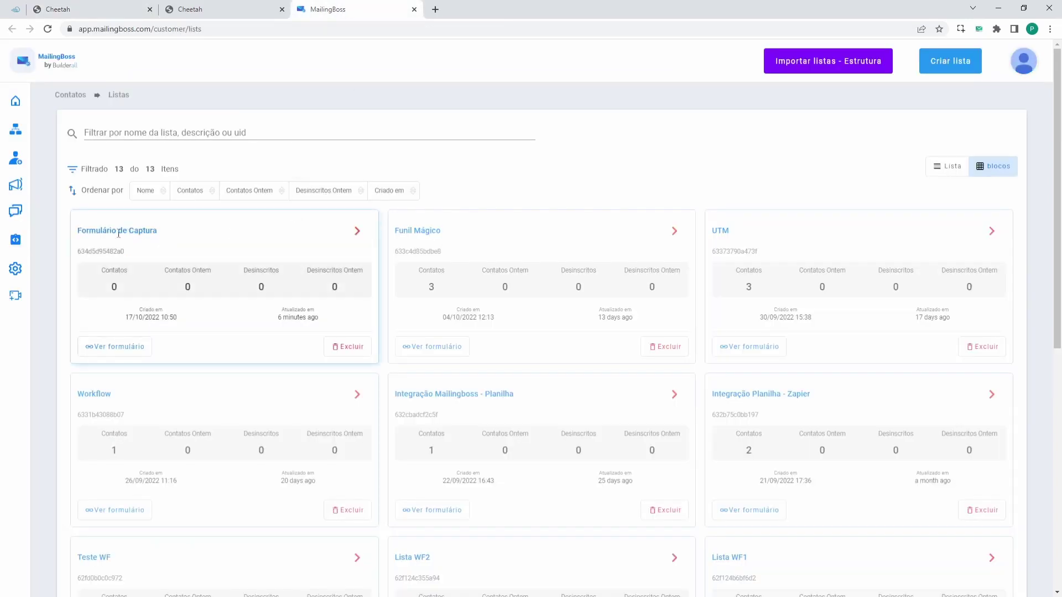
pyautogui.click(358, 231)
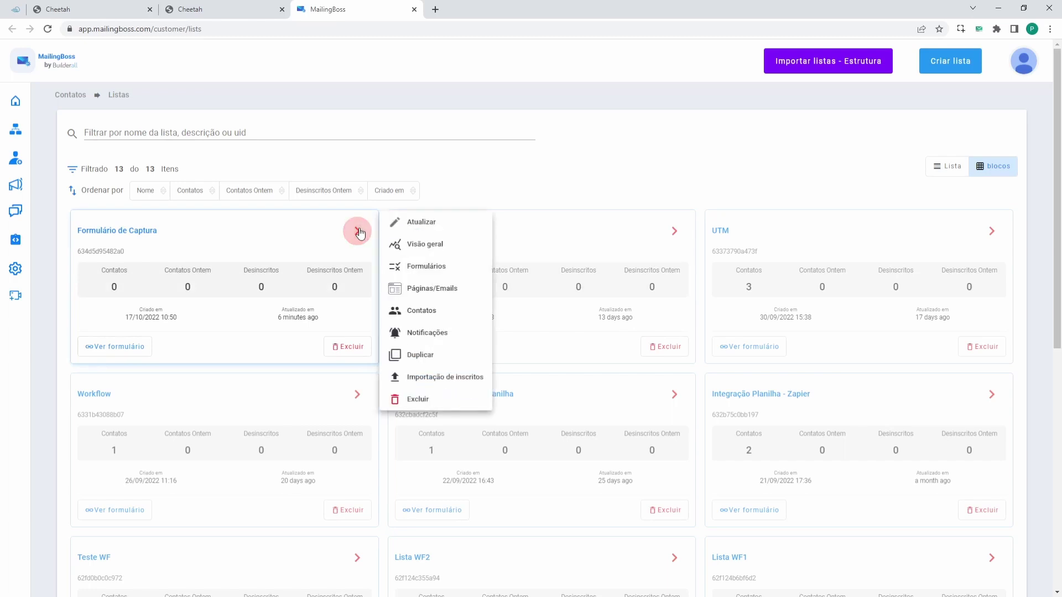
pyautogui.click(431, 292)
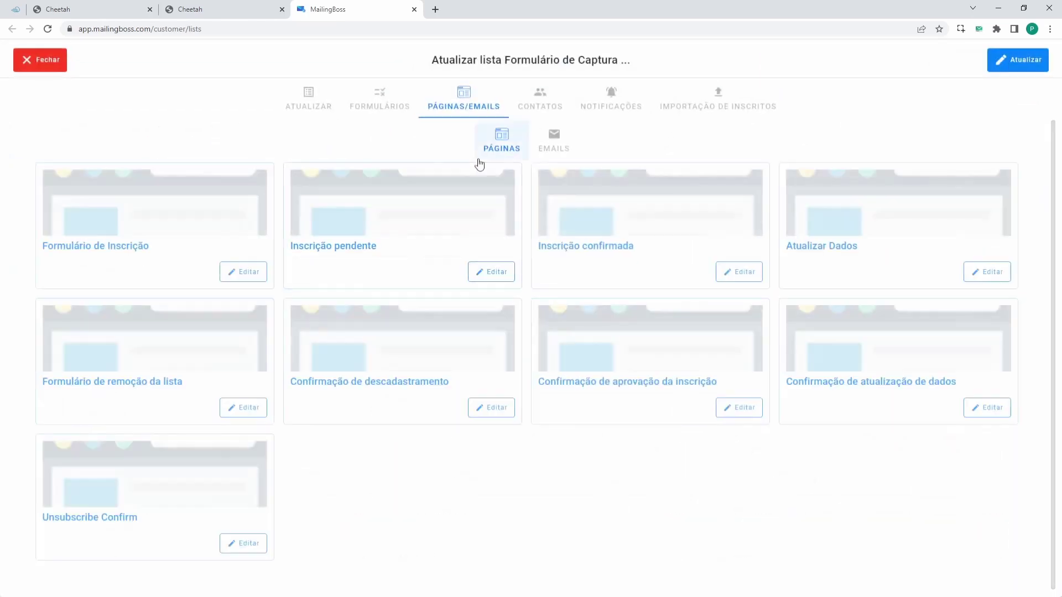
pyautogui.click(557, 151)
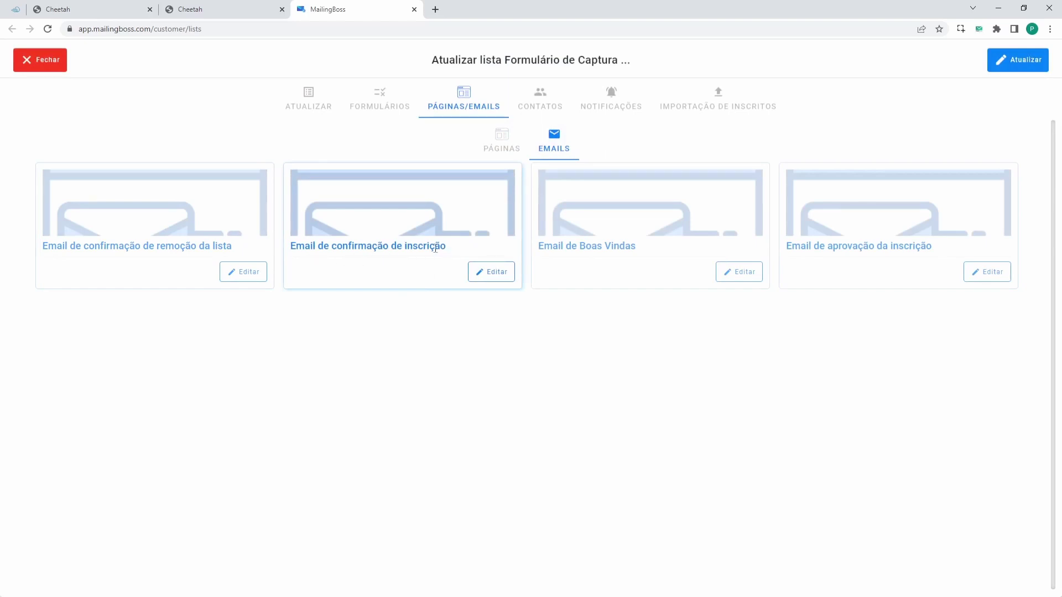
pyautogui.click(504, 277)
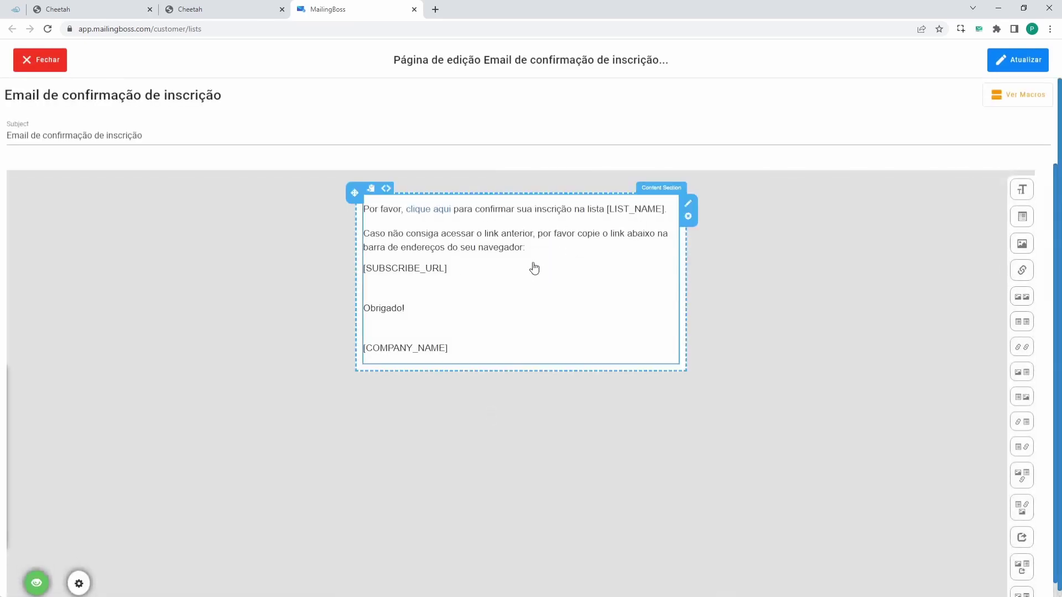
# Step: Check the link target of the "clique aqui" text in the confirmation email
pyautogui.click(428, 212)
pyautogui.click(428, 212)
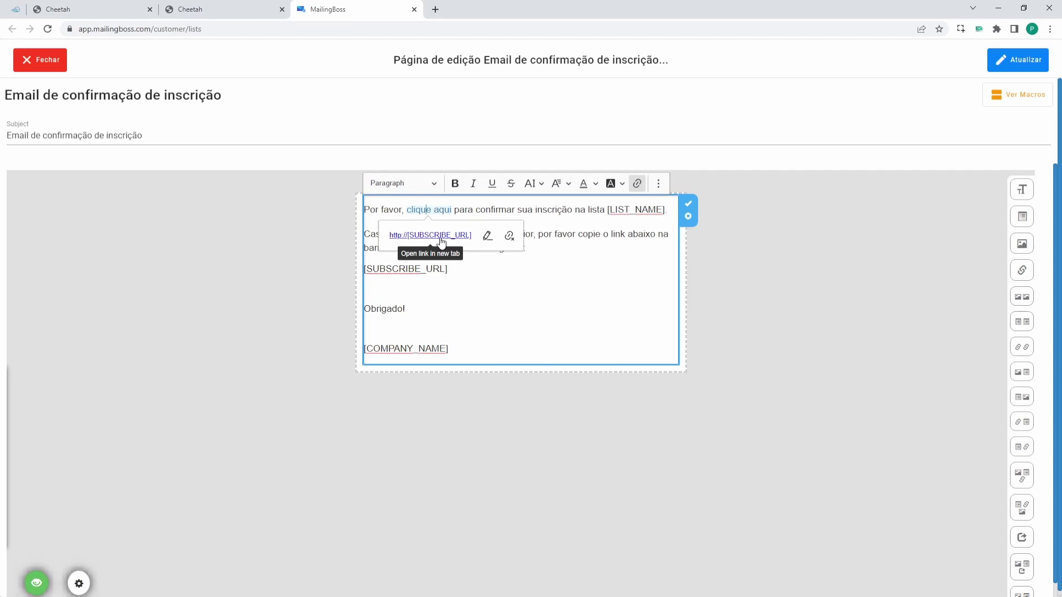
pyautogui.click(562, 297)
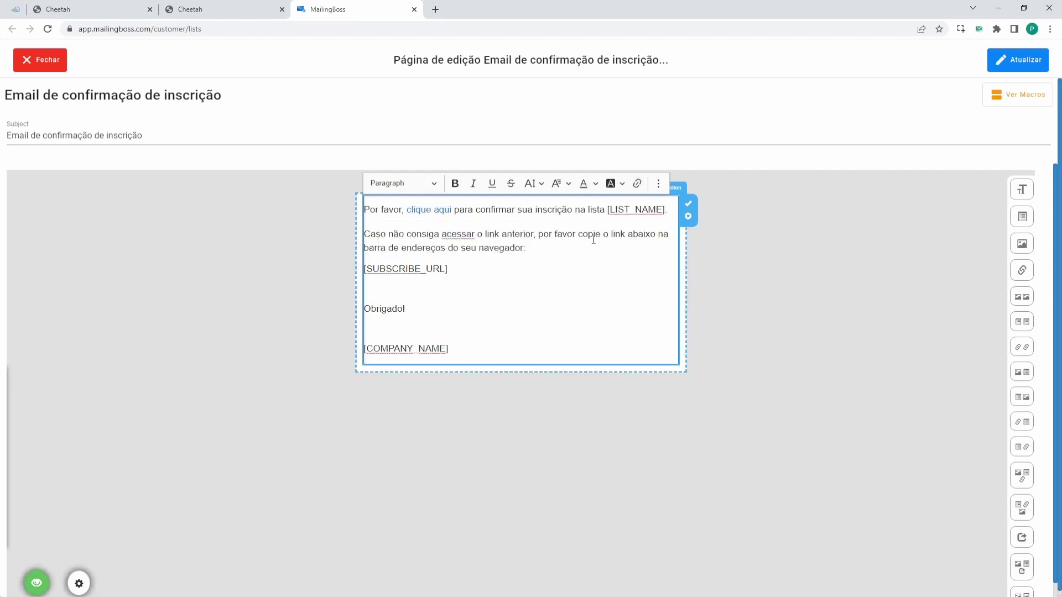
# Step: Add an image block above the confirmation email's text and replace its placeholder picture with the ebook cover mockup
pyautogui.moveTo(1021, 237)
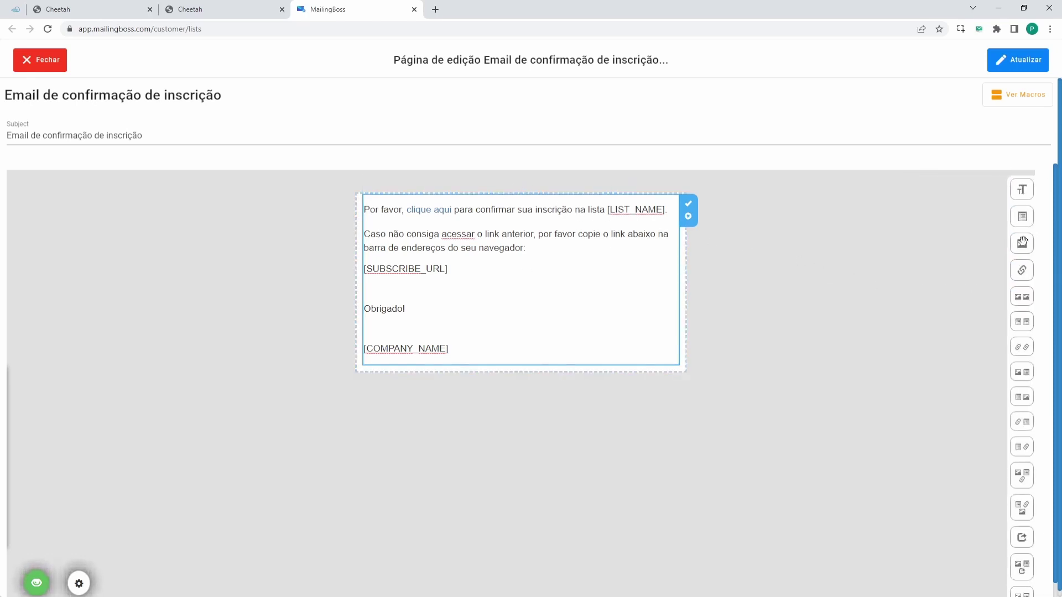
pyautogui.moveTo(1005, 264)
pyautogui.moveTo(971, 289); pyautogui.dragTo(565, 259)
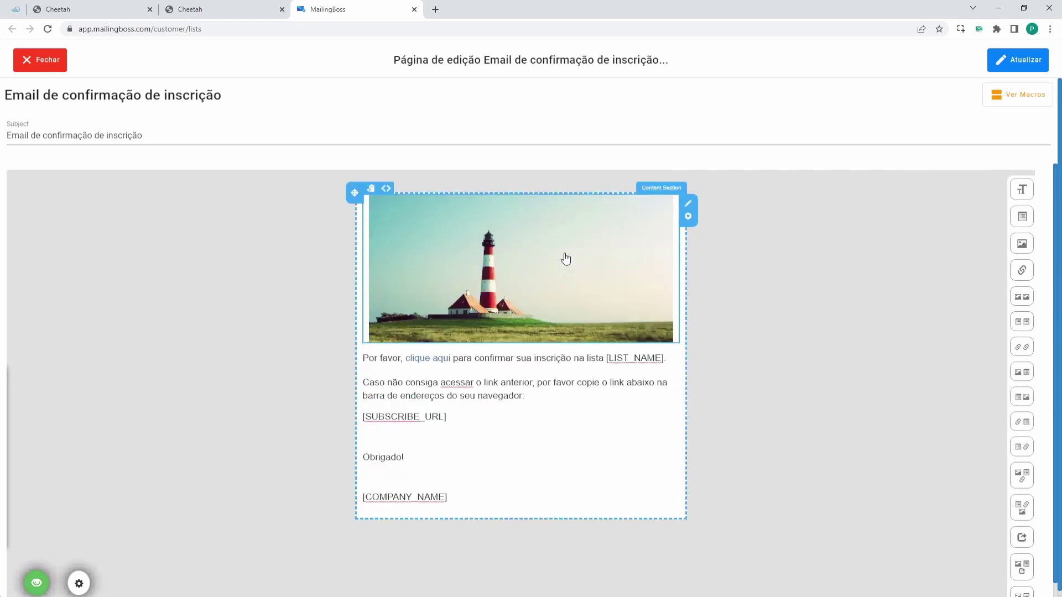
pyautogui.click(510, 265)
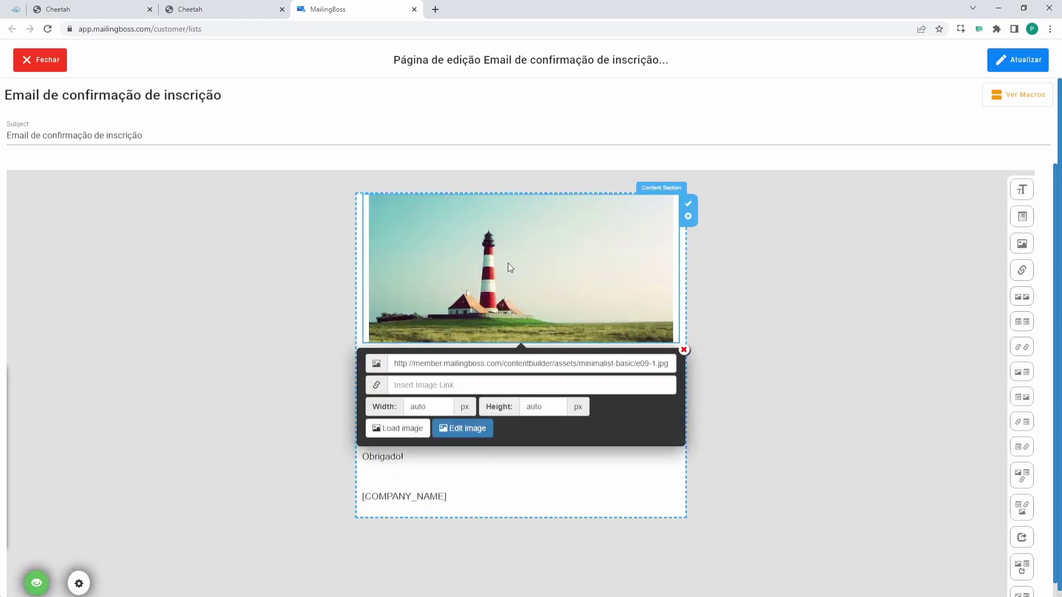
pyautogui.click(397, 428)
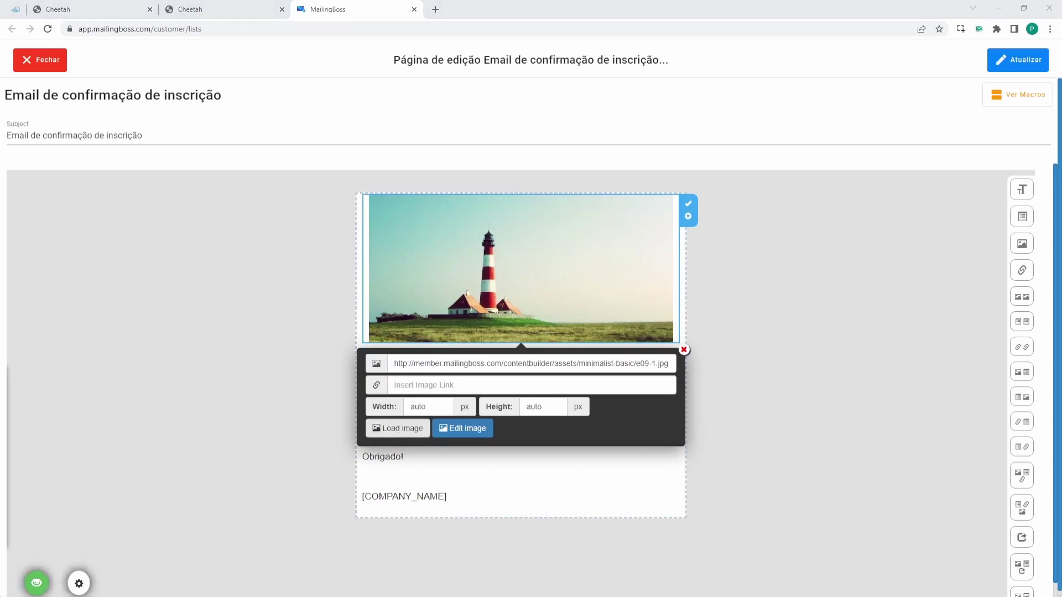
pyautogui.press('Return')
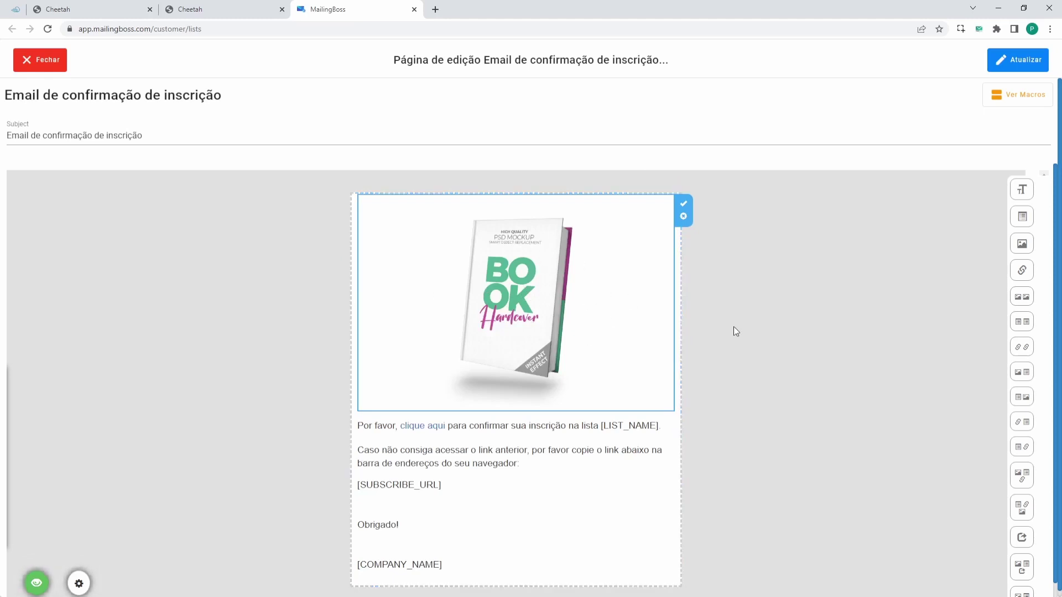
# Step: Append "e receber o seu ebook via e-mail!" to the confirmation email's first sentence after [LIST_NAME] and save the email
pyautogui.scroll(-1, 498, 478)
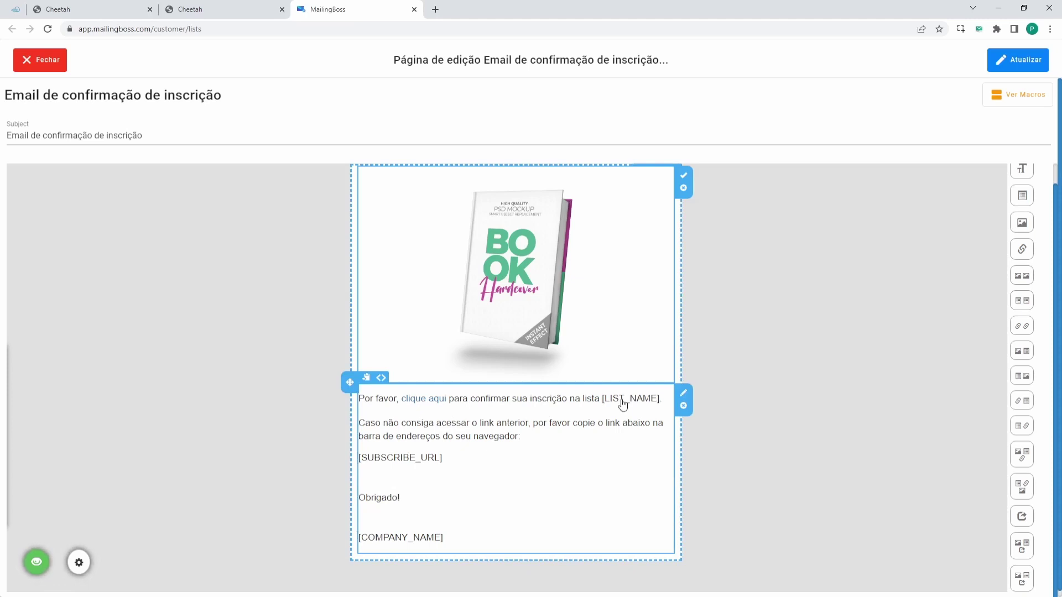
pyautogui.click(665, 400)
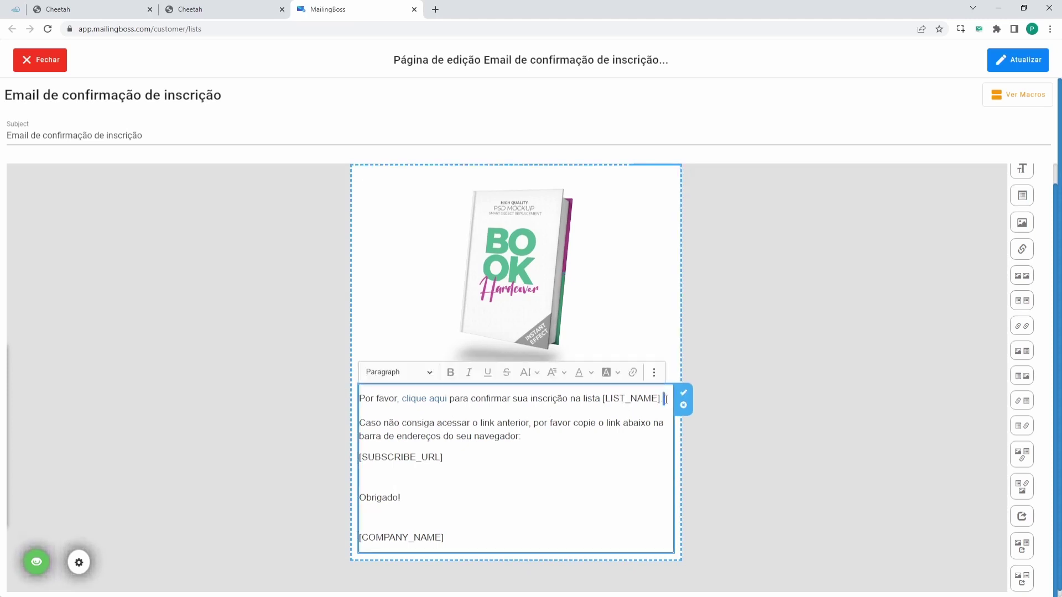
pyautogui.click(667, 401)
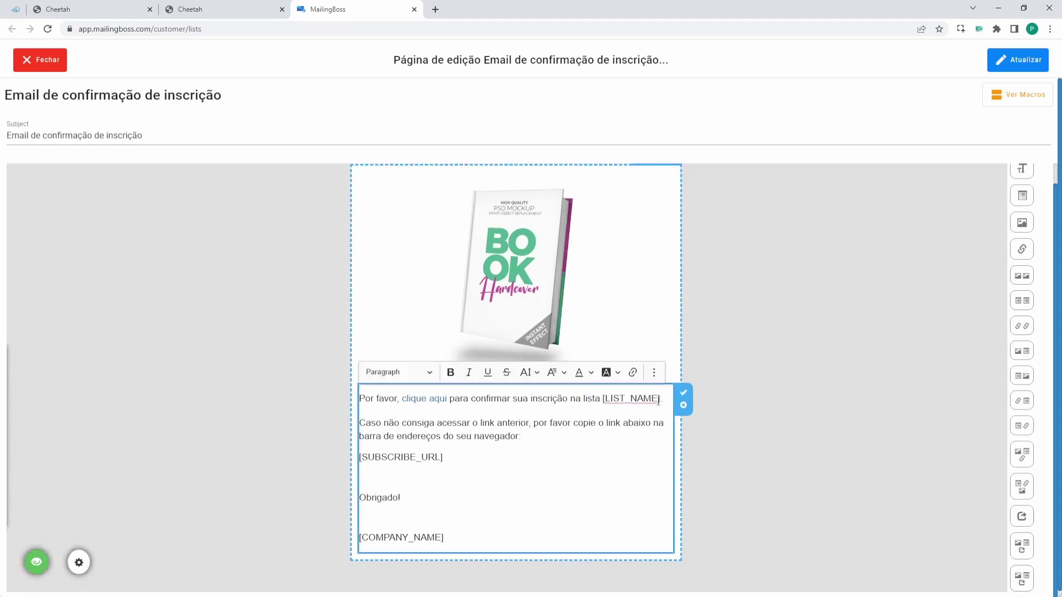
pyautogui.write('e re')
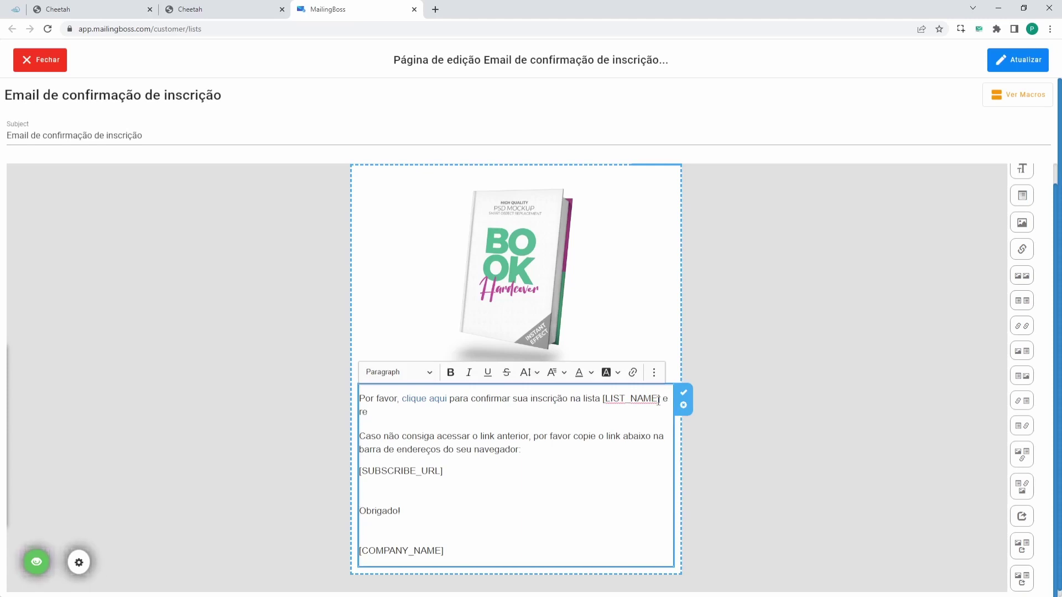
pyautogui.write('ceber o se')
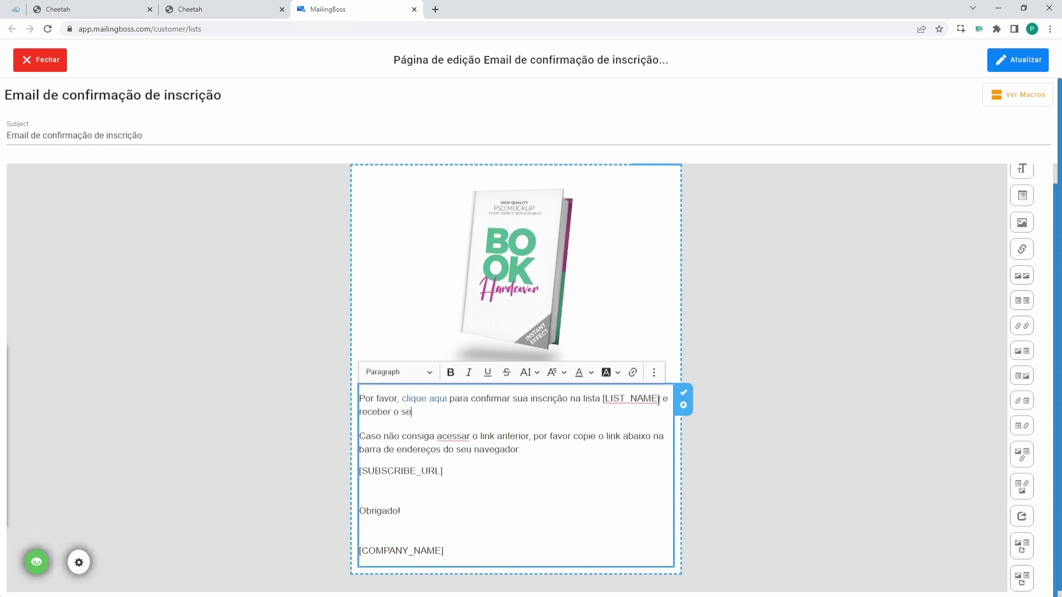
pyautogui.write('u eboop')
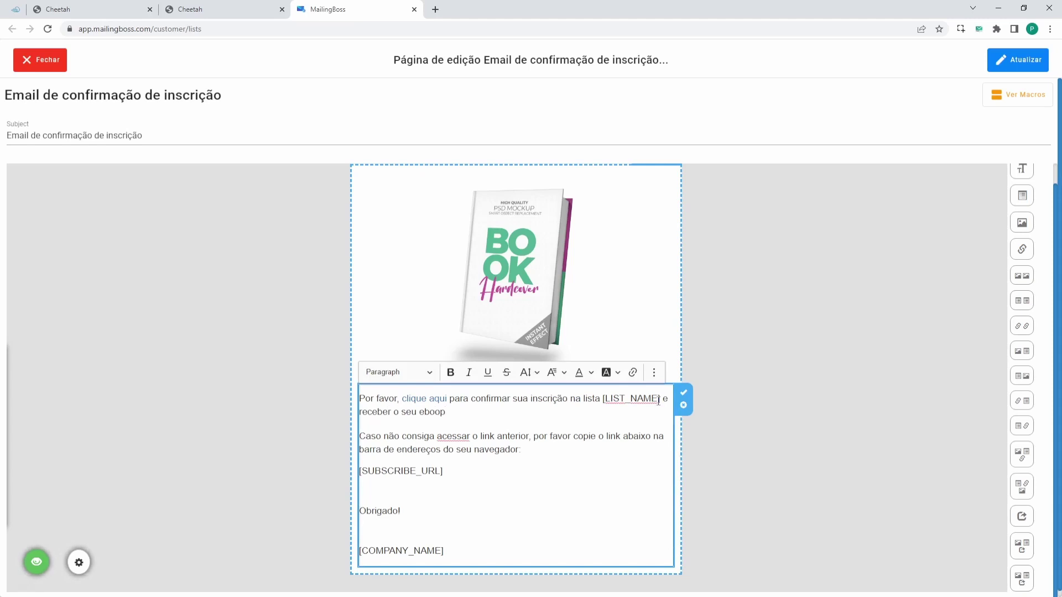
pyautogui.press('BackSpace')
pyautogui.write('k via ')
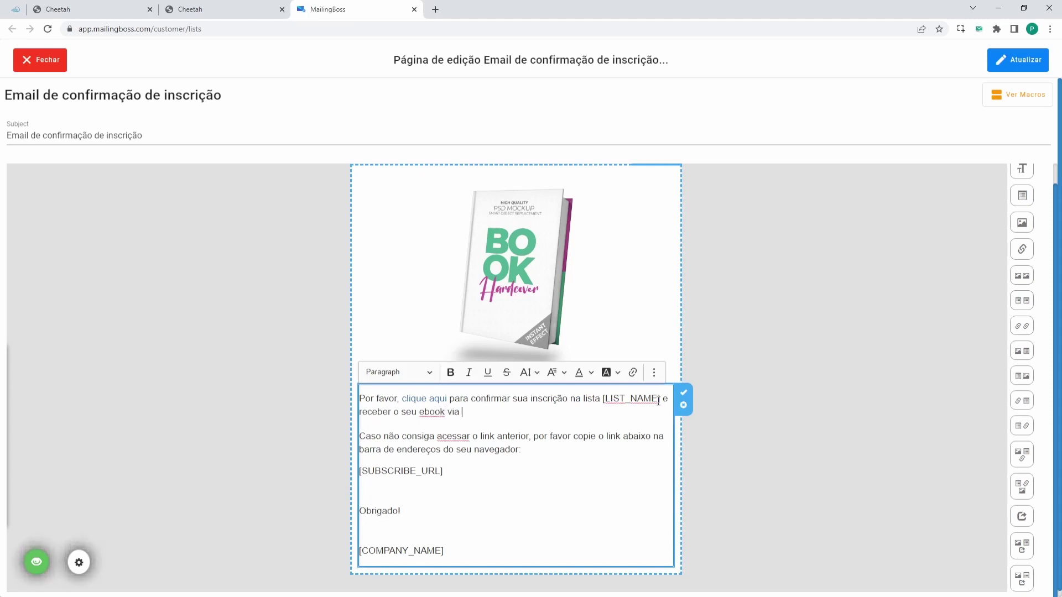
pyautogui.write('e-mail!')
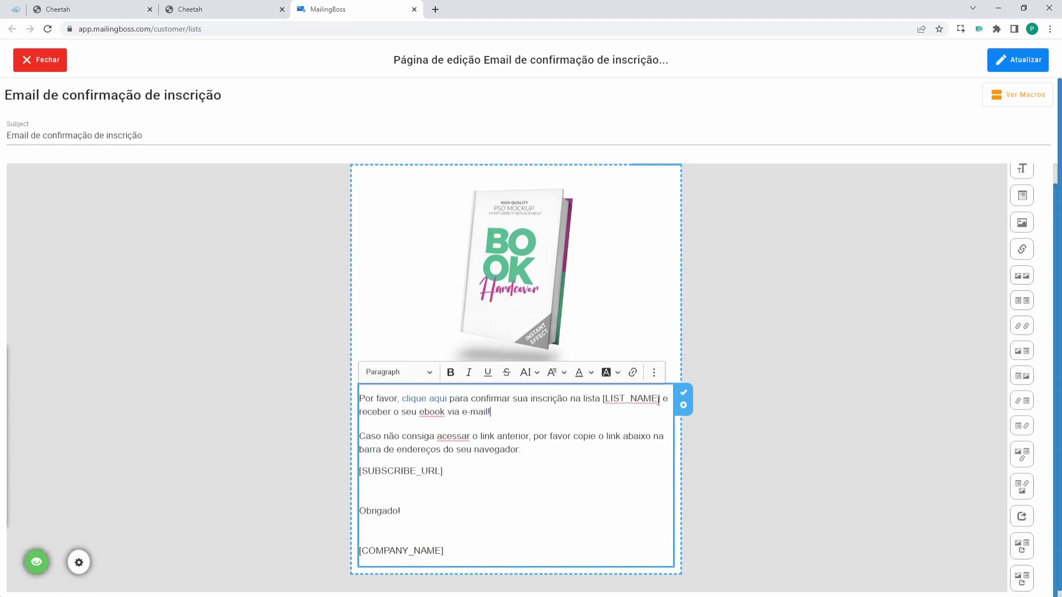
pyautogui.click(1012, 63)
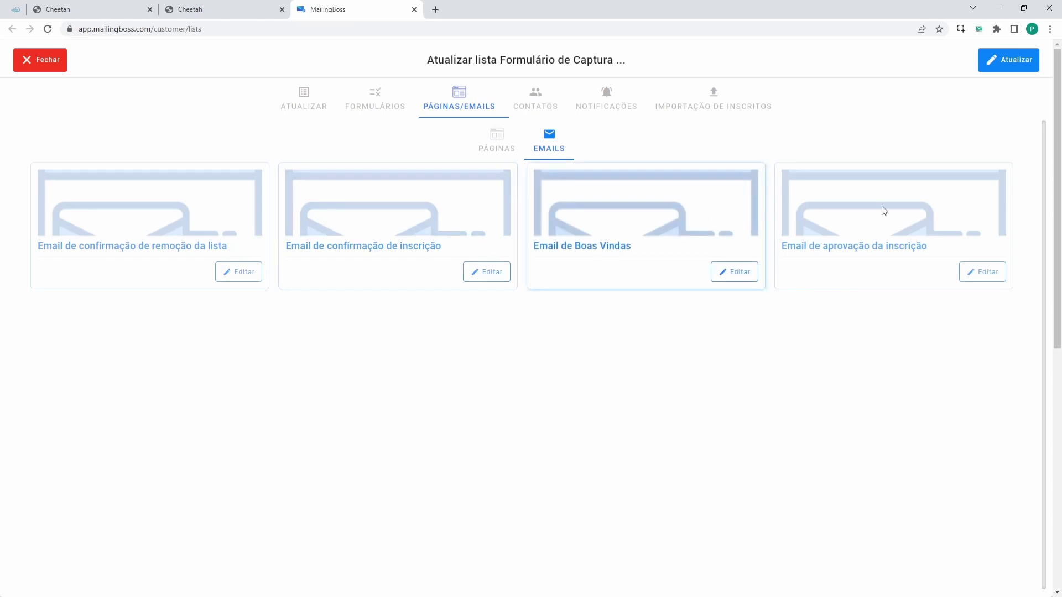
# Step: Review the Formulário de Captura list's general settings and its email templates, and close the list
pyautogui.click(305, 99)
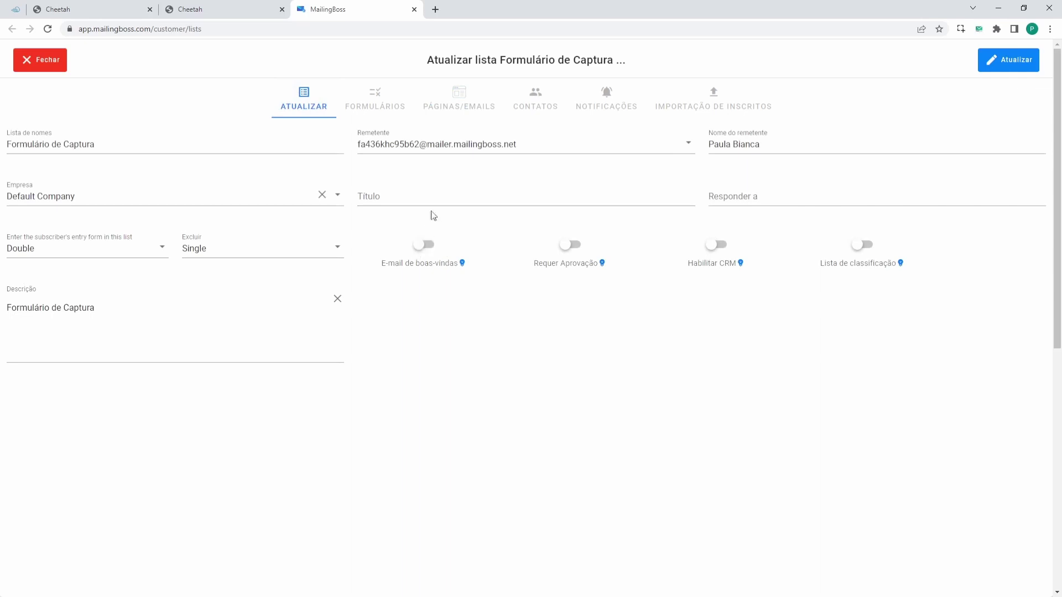
pyautogui.click(467, 94)
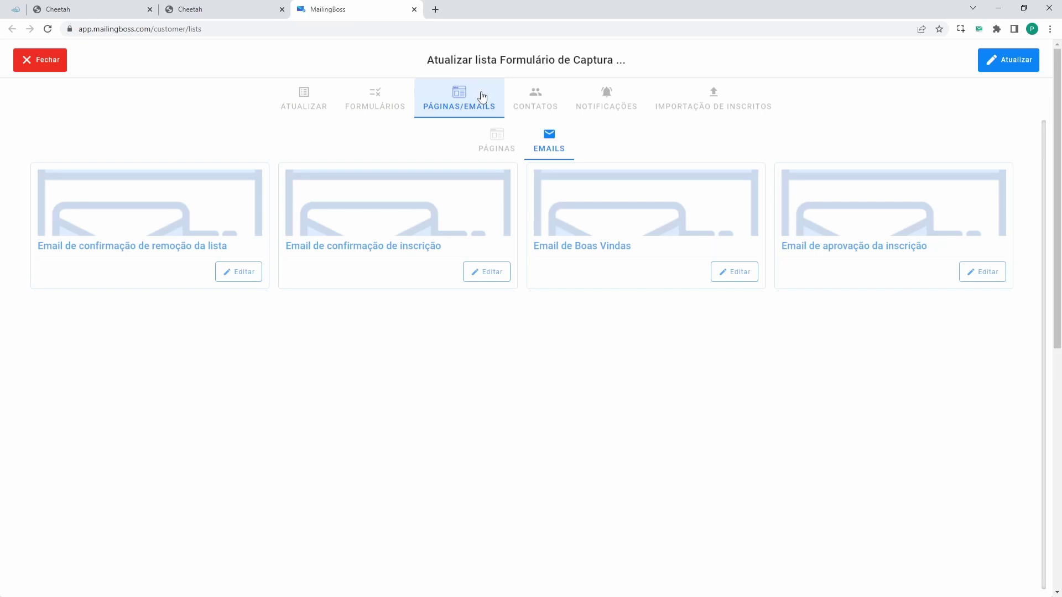
pyautogui.click(31, 59)
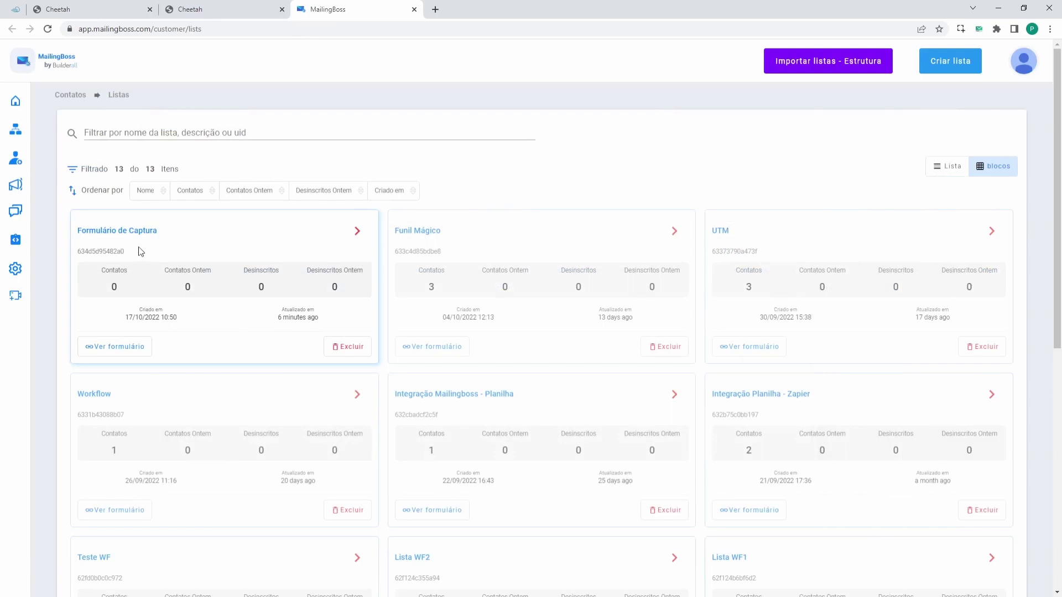
# Step: Close the second, redundant Cheetah browser tab and return to the MailingBoss lists page
pyautogui.click(71, 15)
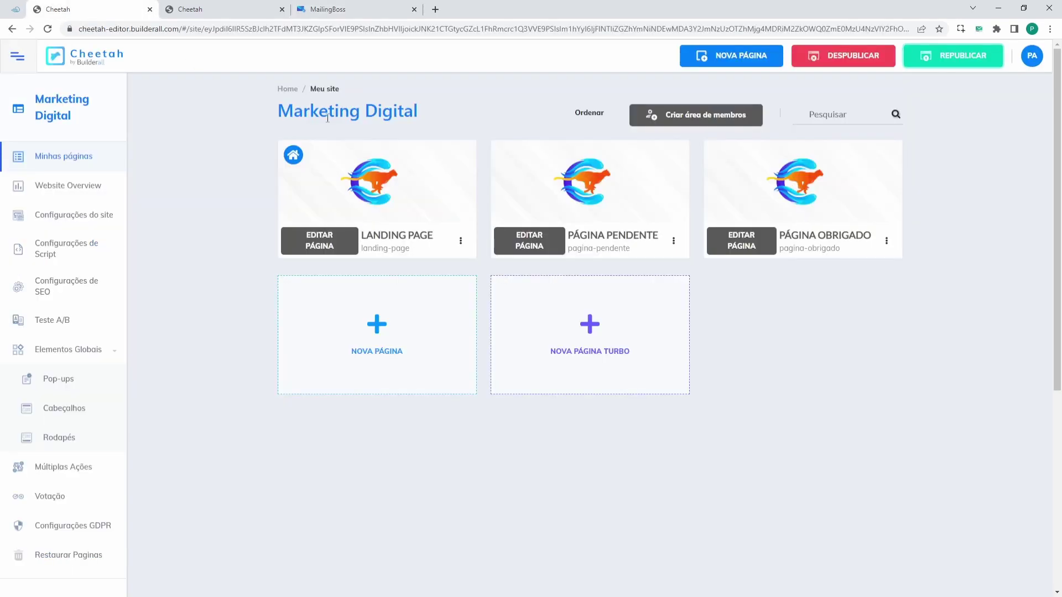
pyautogui.click(275, 10)
pyautogui.click(282, 9)
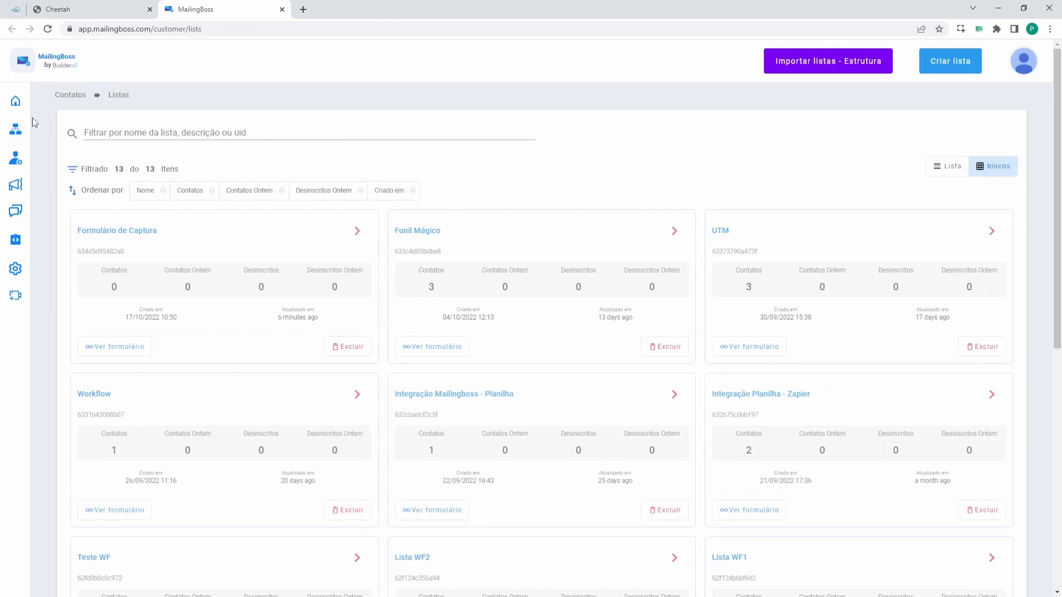
# Step: Create a new email campaign named "Campanha - Ebook" with the Sequência campaign type
pyautogui.moveTo(33, 125)
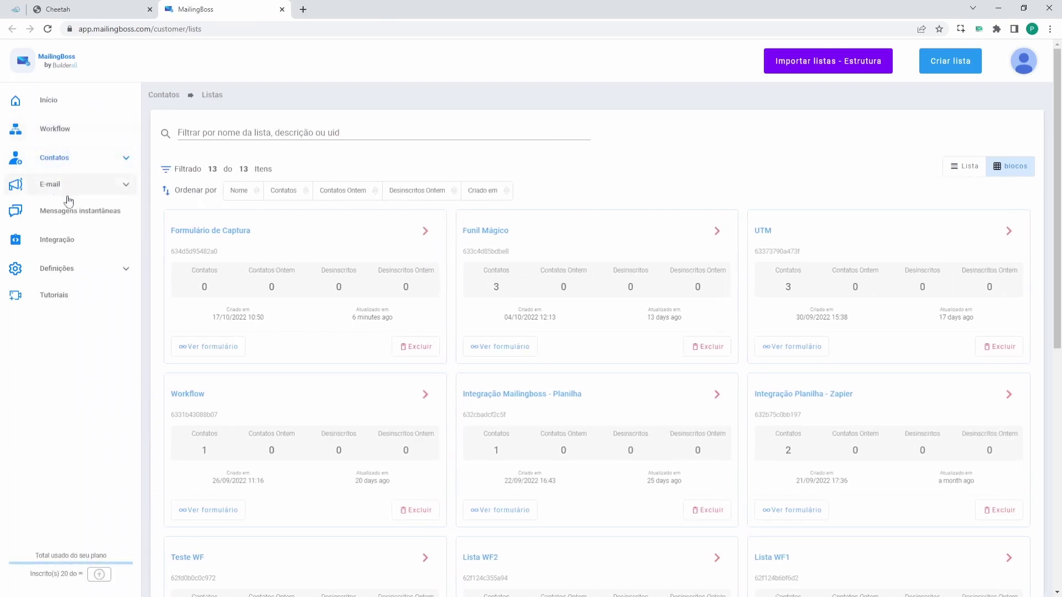
pyautogui.click(98, 191)
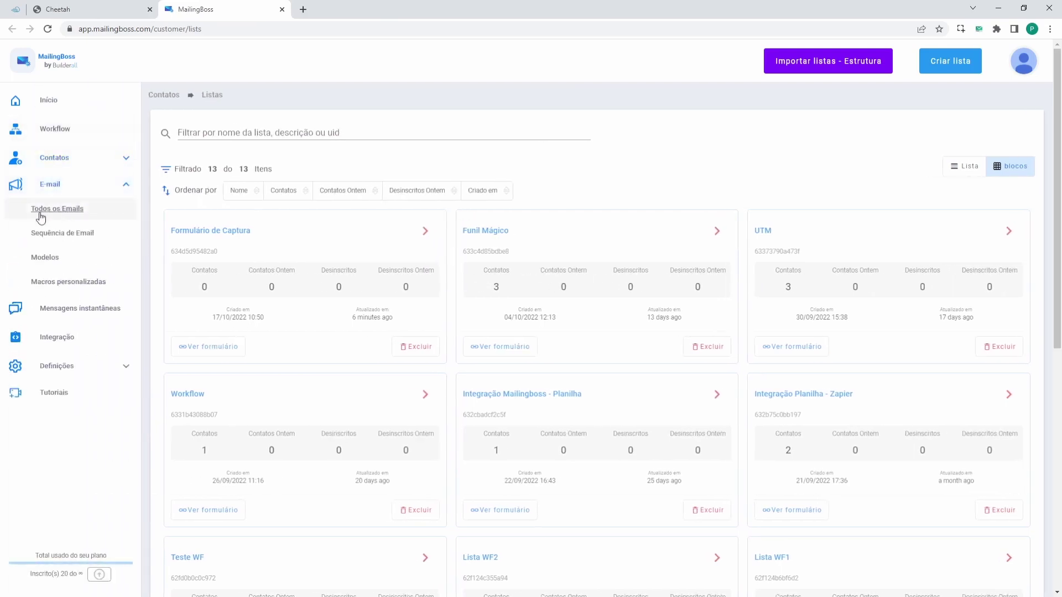
pyautogui.click(66, 215)
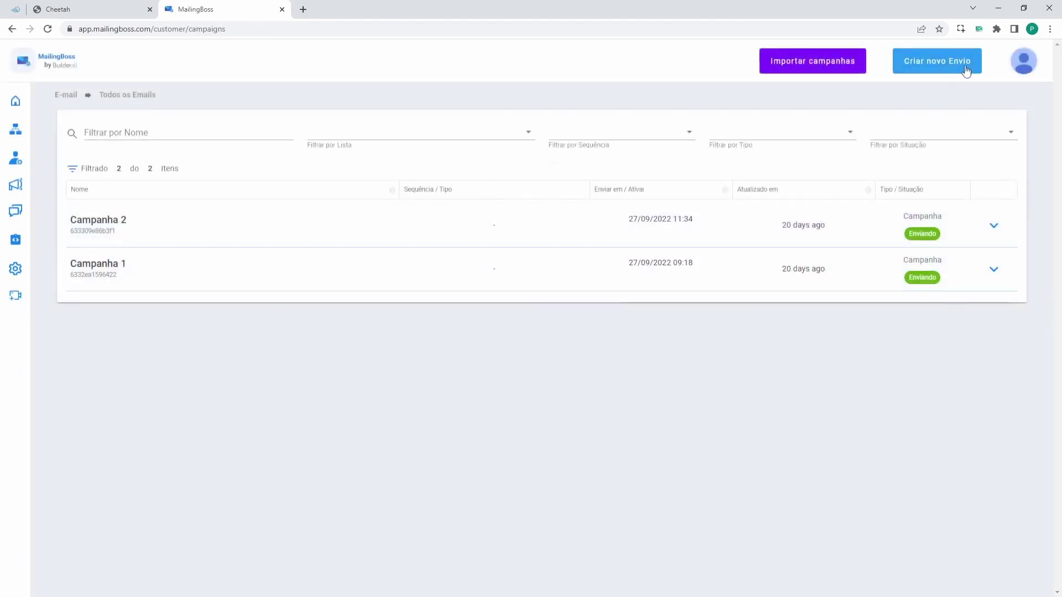
pyautogui.click(937, 70)
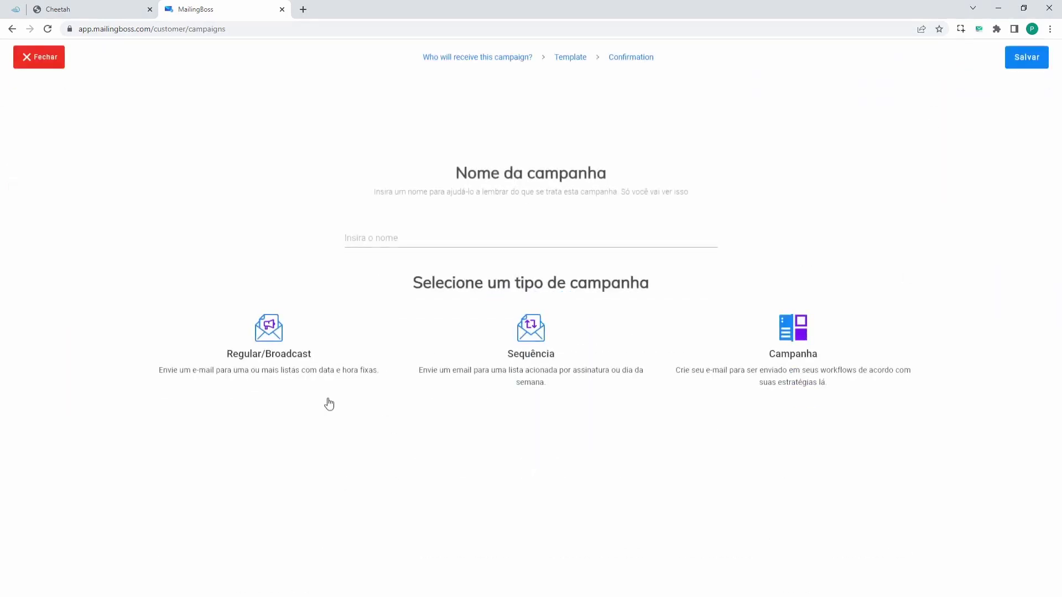
pyautogui.click(370, 241)
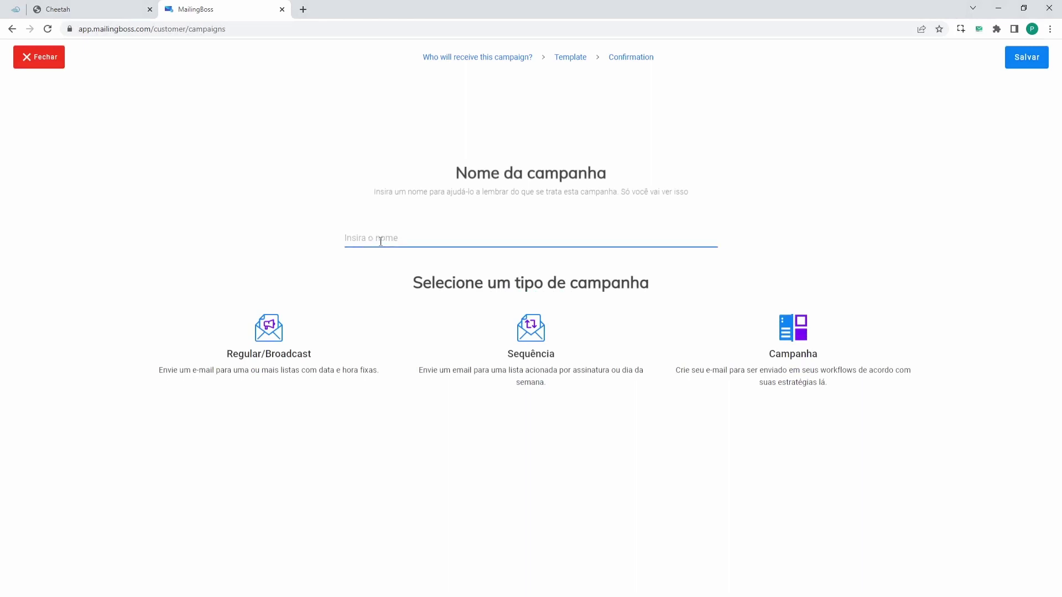
pyautogui.write('Campanha - Ebook')
pyautogui.click(536, 328)
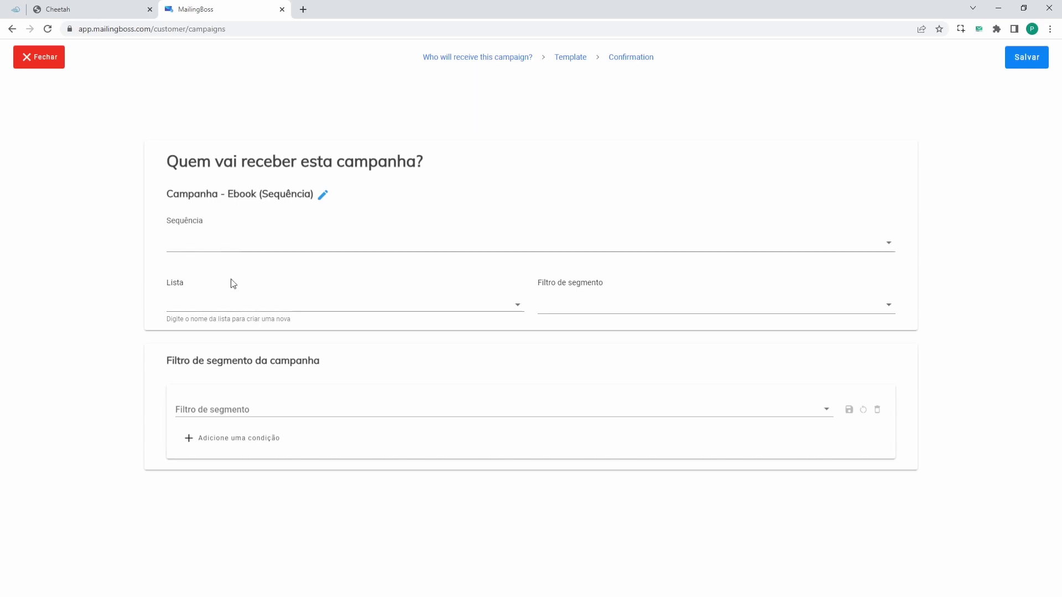
# Step: Assign the Formulário de Captura list as the campaign's recipients and save to reach the email template
pyautogui.click(198, 299)
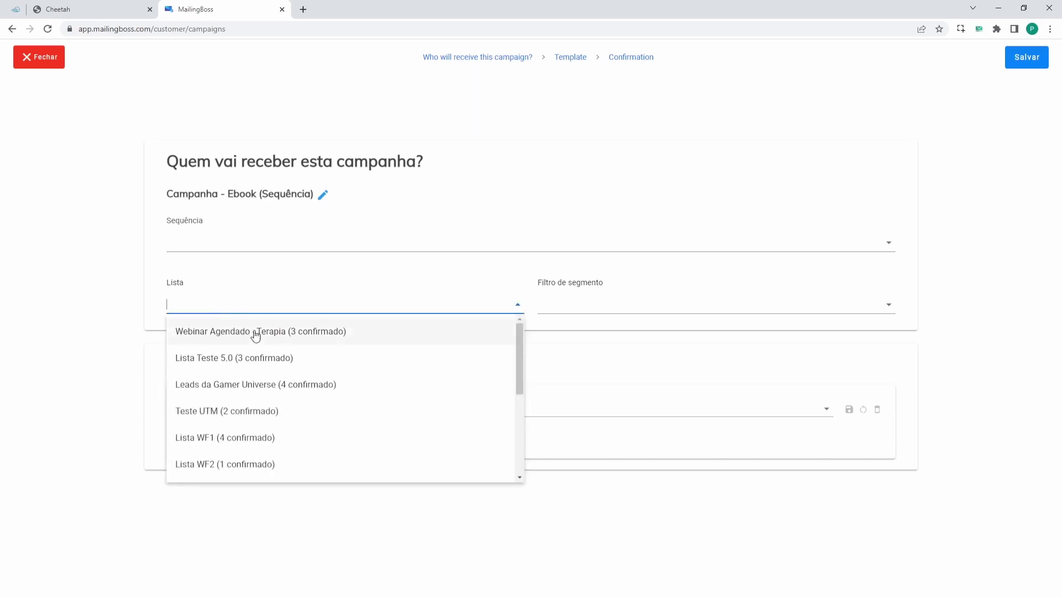
pyautogui.scroll(-5, 255, 336)
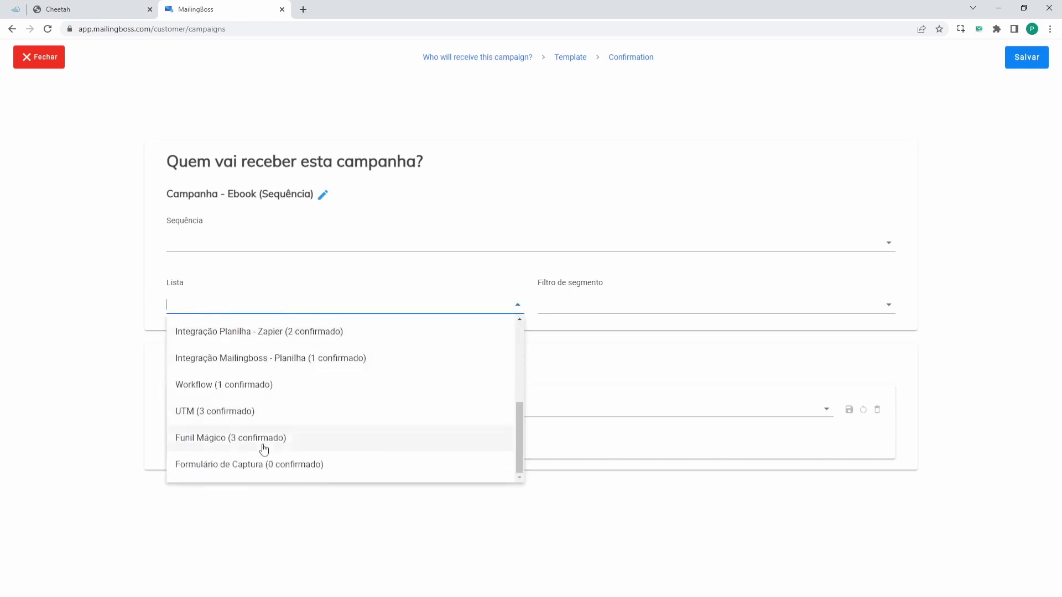
pyautogui.click(291, 466)
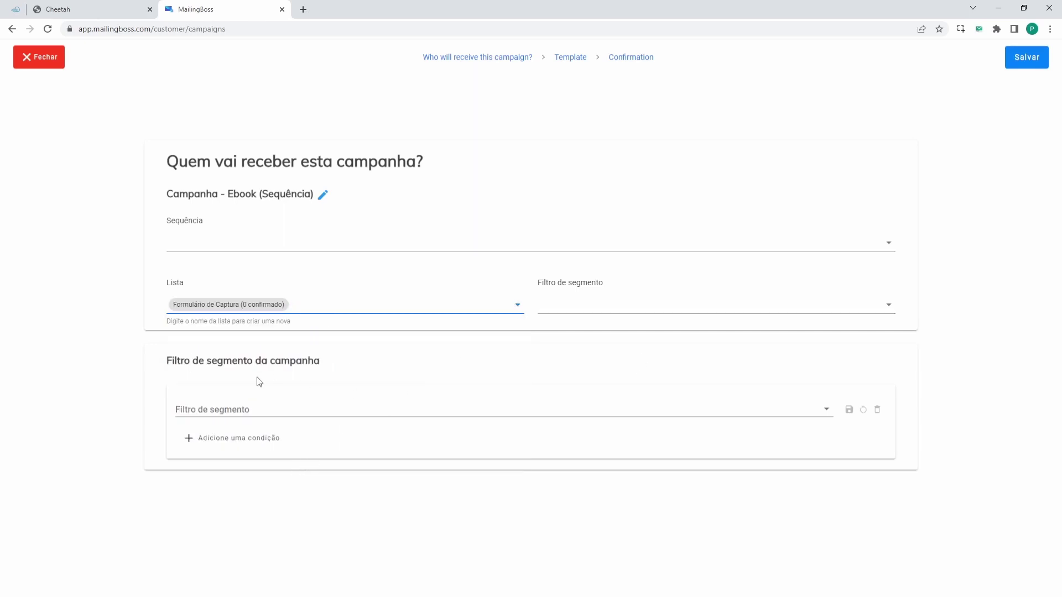
pyautogui.click(1023, 60)
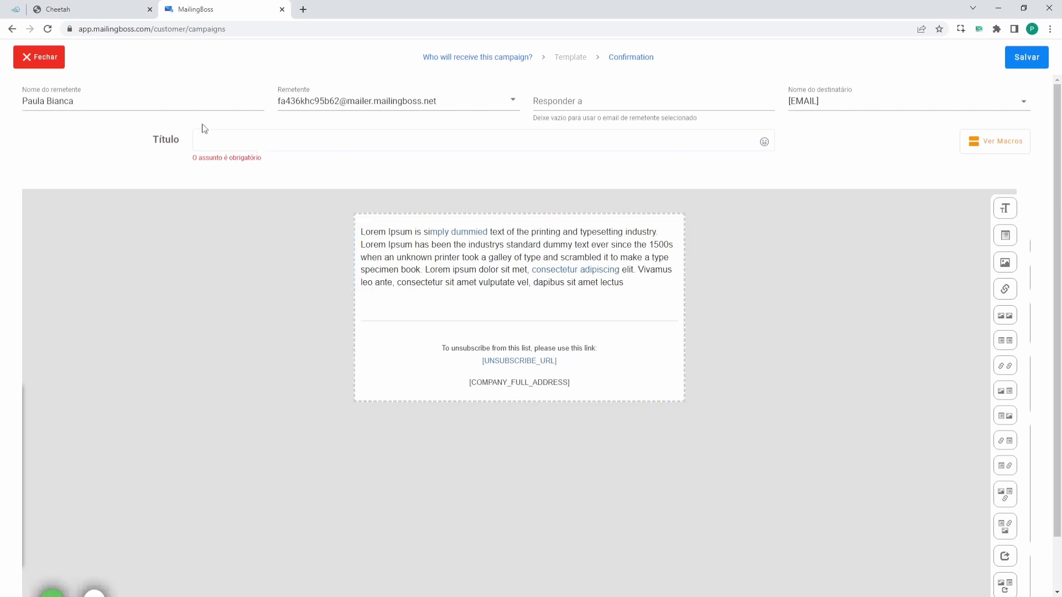
# Step: Title the email "Ebook - Marketing Digital para Iniciantes" and select the mailingboss.net address as its sender
pyautogui.click(234, 149)
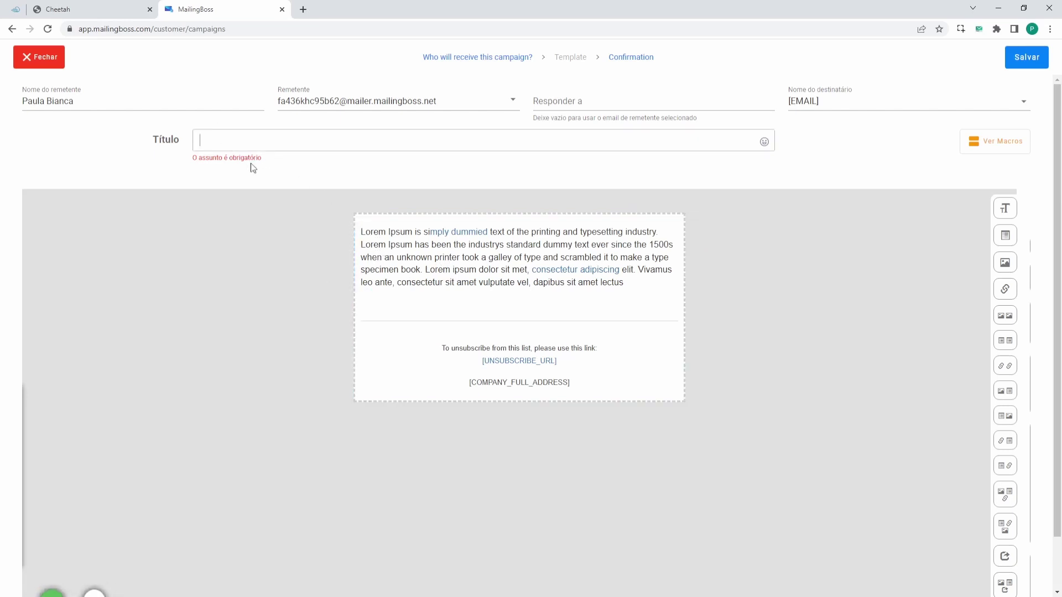
pyautogui.write('Ebook - ')
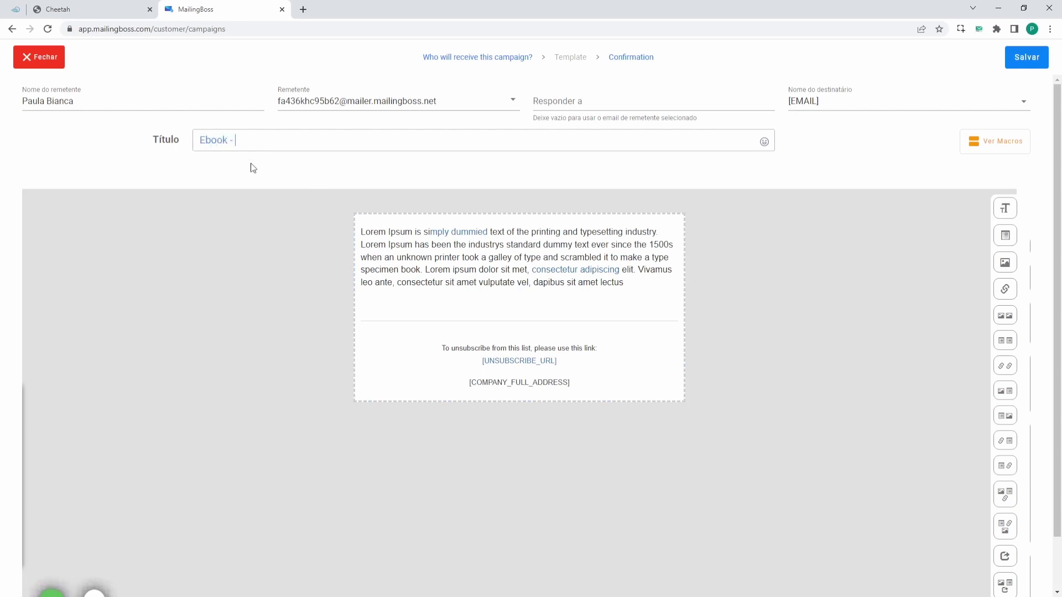
pyautogui.write('Marketing')
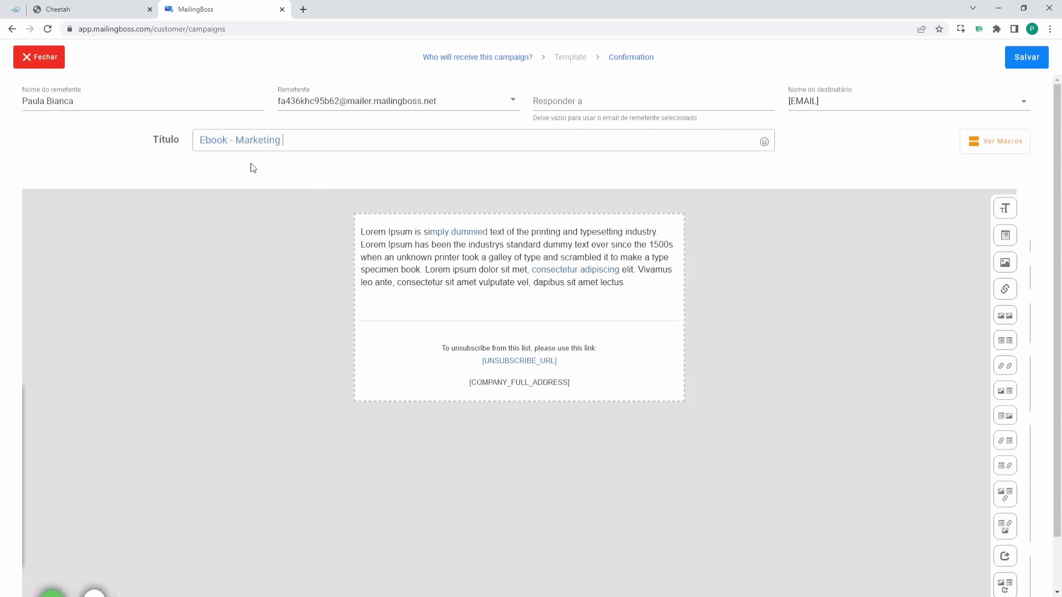
pyautogui.write(' Digital para Ini')
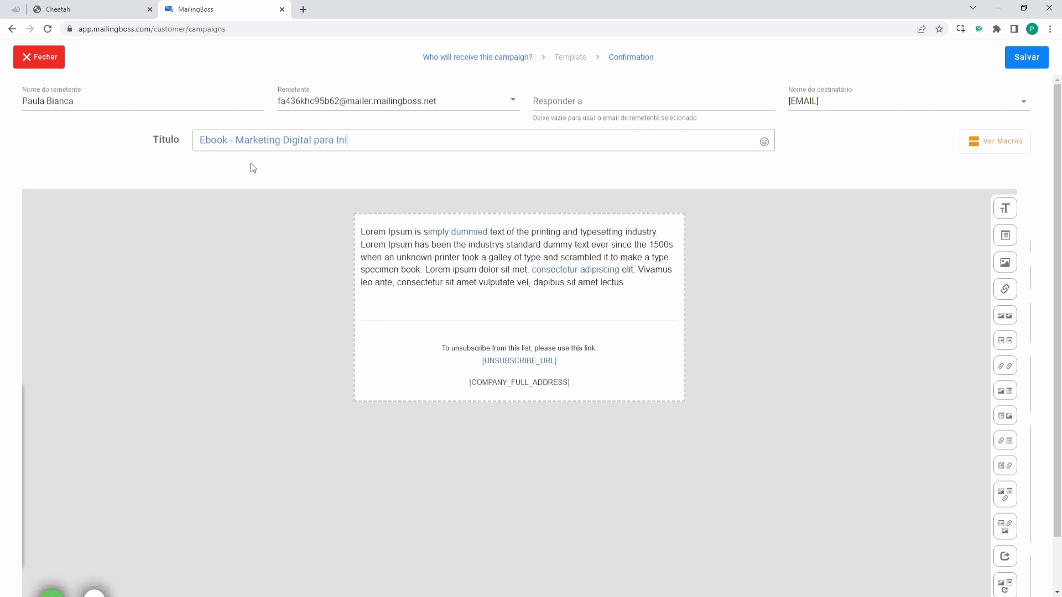
pyautogui.write('ciantes')
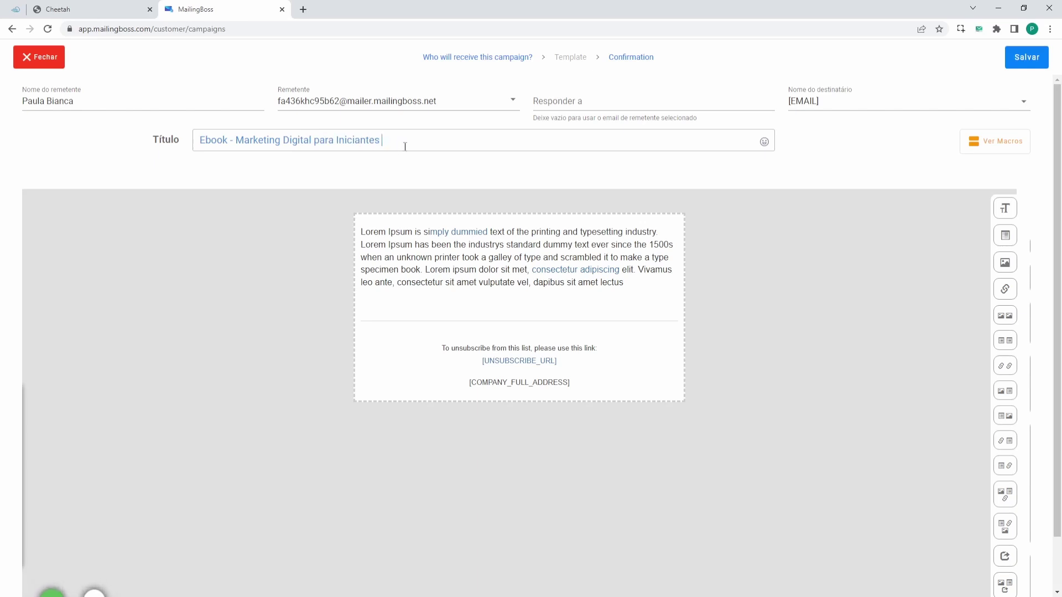
pyautogui.click(442, 104)
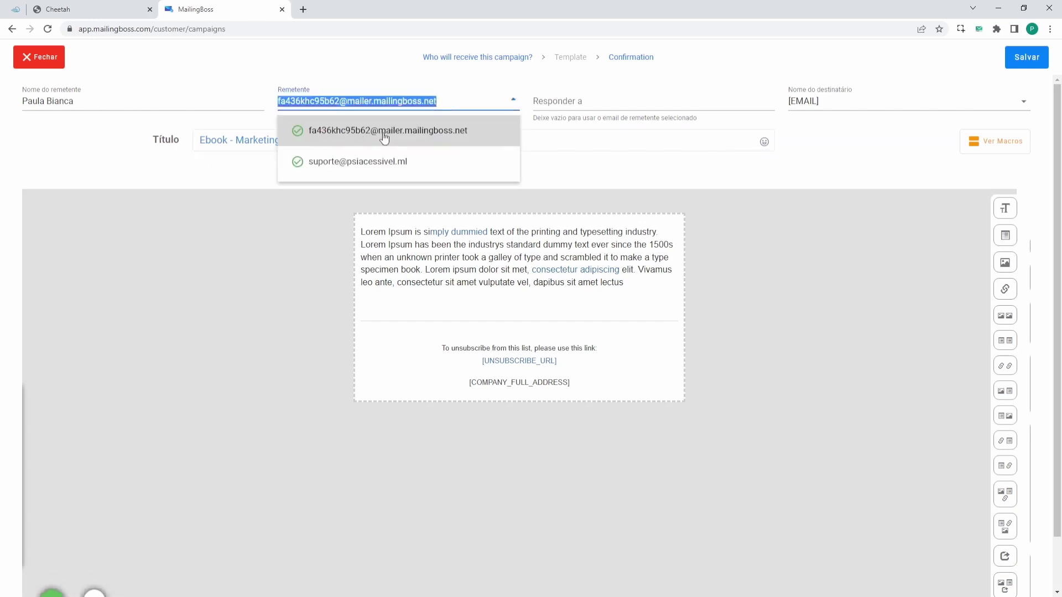
pyautogui.click(385, 136)
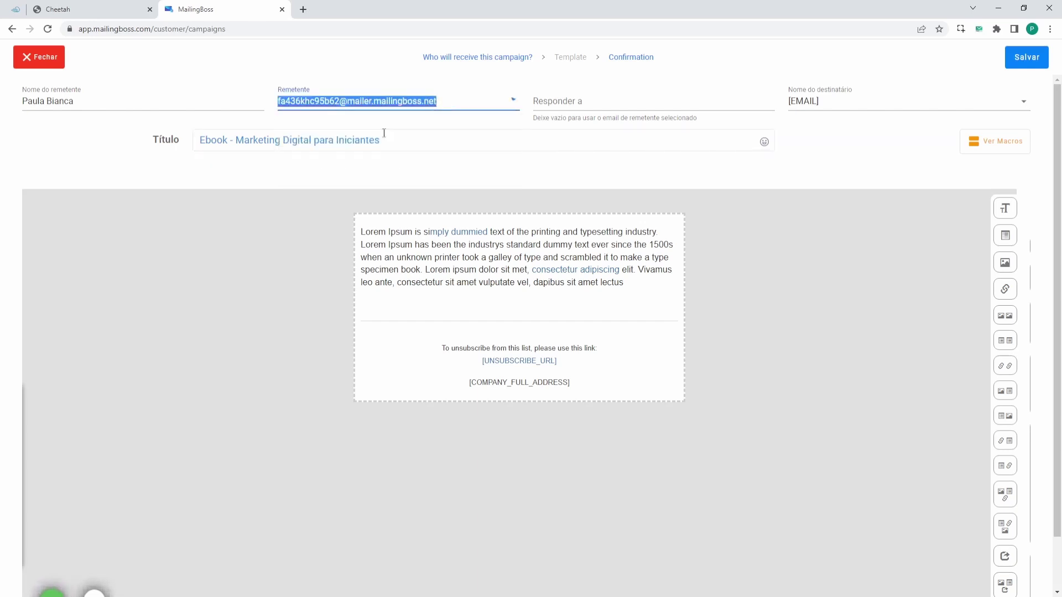
pyautogui.click(320, 215)
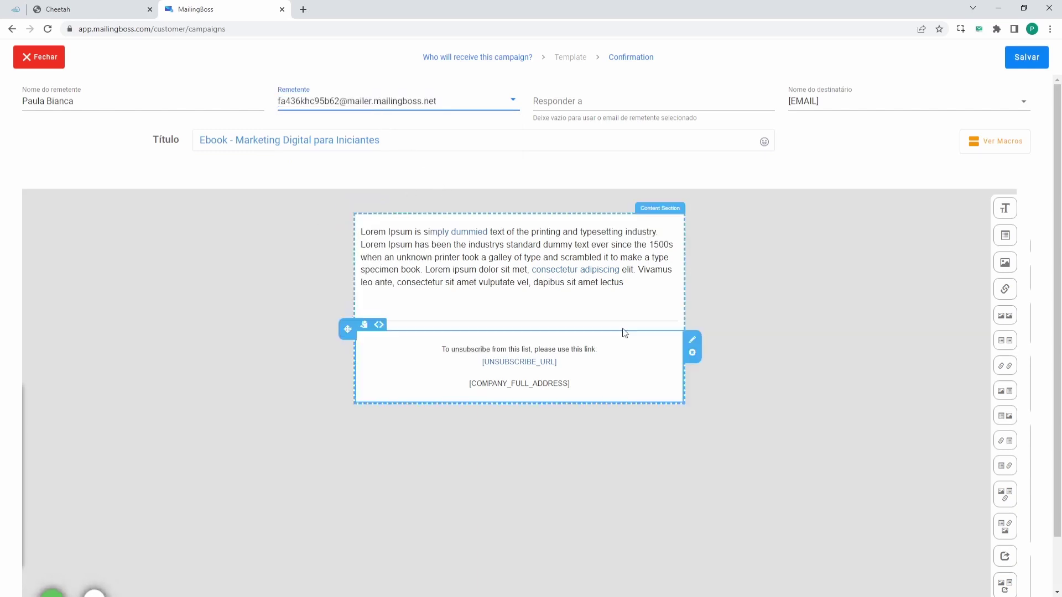
# Step: Replace the placeholder Lorem Ipsum paragraph in the email body with "Seu ebook chegou!" and start a new line
pyautogui.click(652, 294)
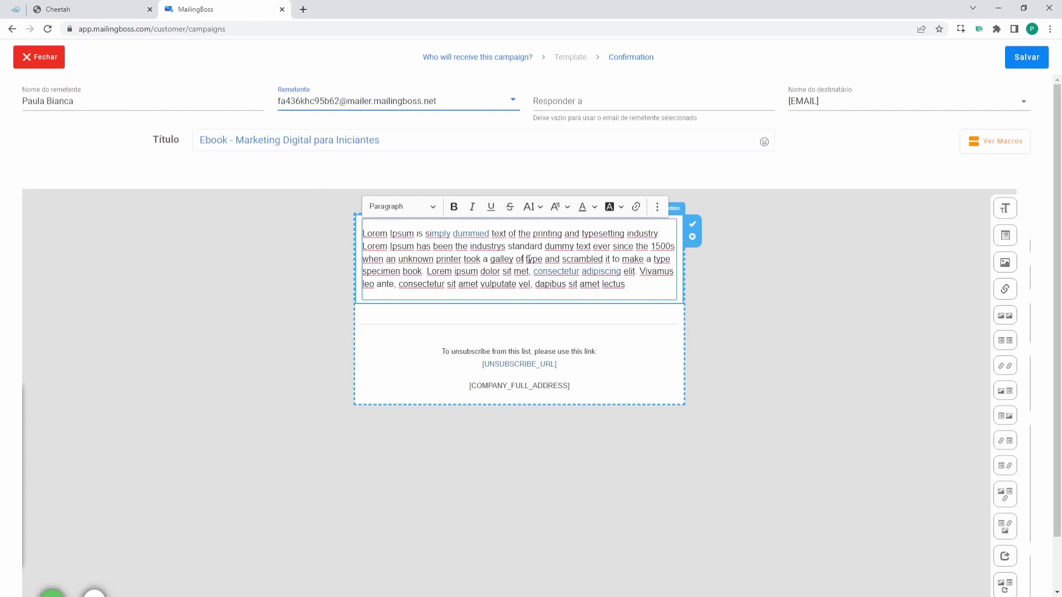
pyautogui.moveTo(628, 286); pyautogui.dragTo(363, 232)
pyautogui.press('BackSpace')
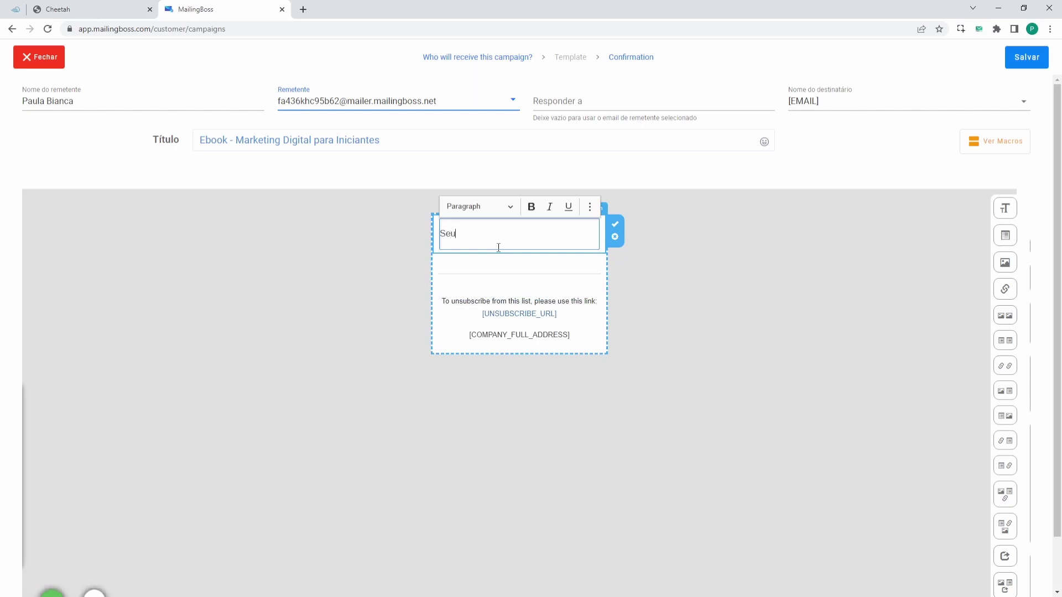
pyautogui.write('Seu ebook ')
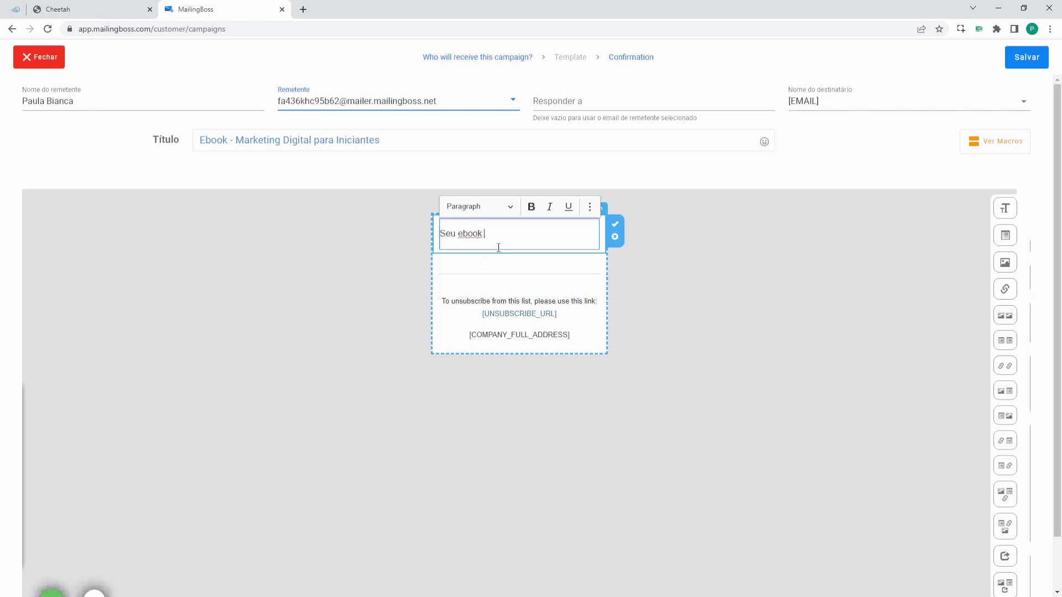
pyautogui.write('chegou')
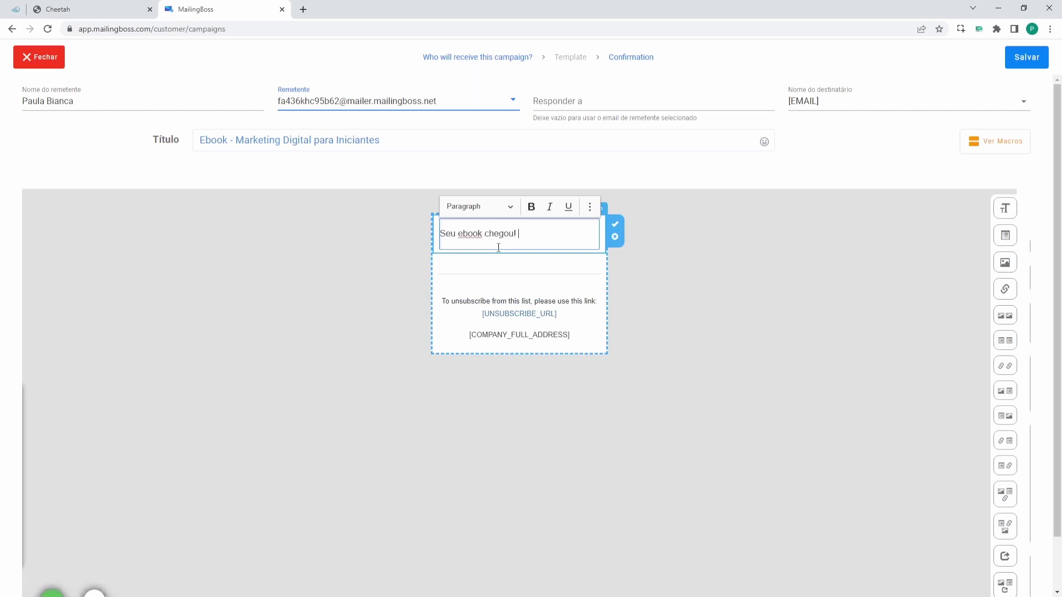
pyautogui.write('! A')
pyautogui.press('BackSpace')
pyautogui.press('Return')
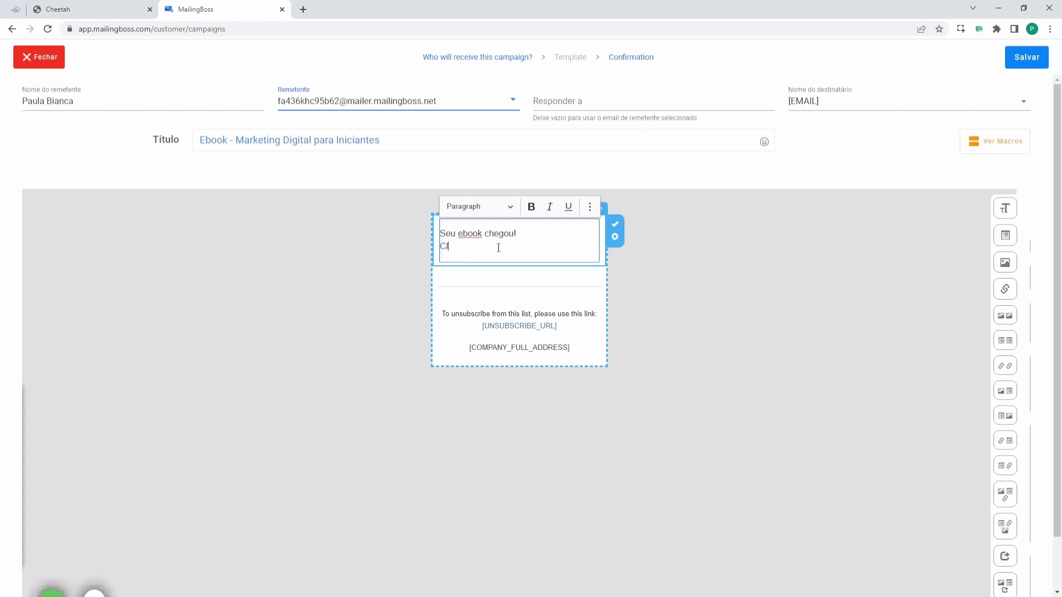
# Step: Write "Clique no botão abaixo para realizar o download e aproveite!" as the second line of the email text
pyautogui.write('Clique no b')
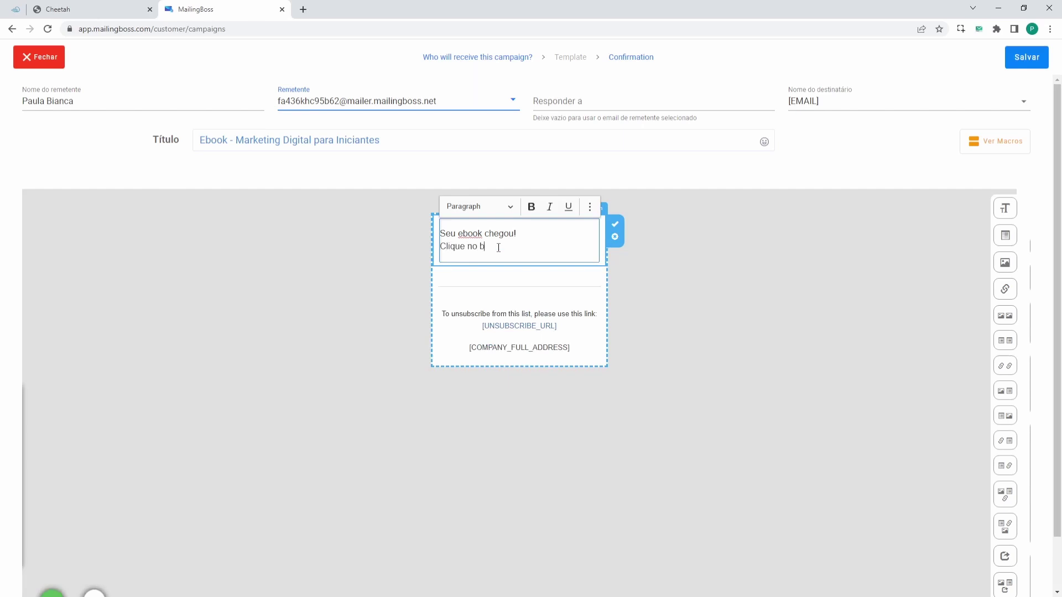
pyautogui.write('otão aba')
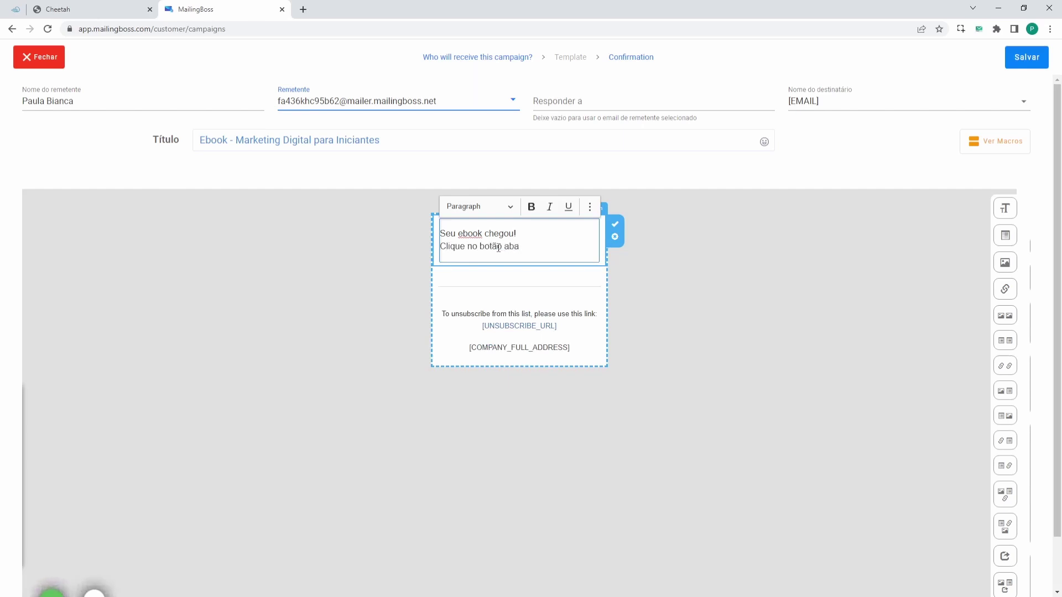
pyautogui.write('ixo para re')
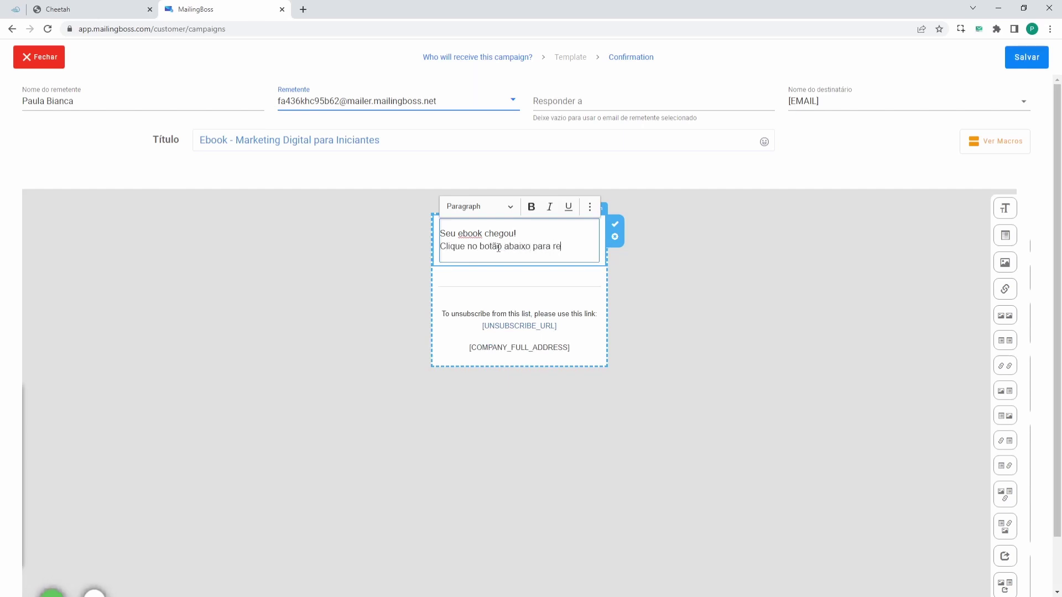
pyautogui.write('alizar o downloa')
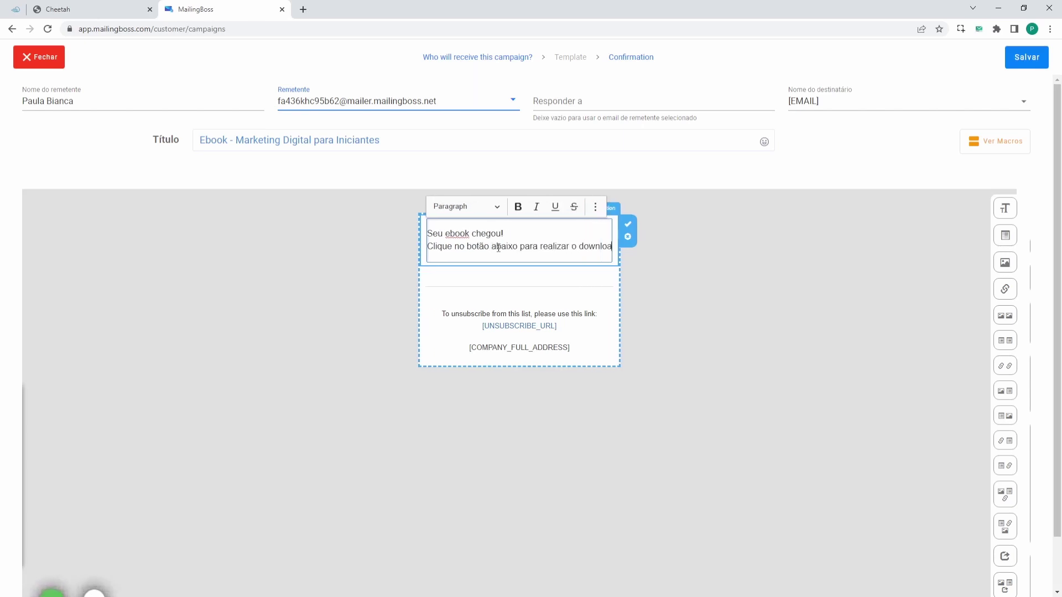
pyautogui.write('d e aprob')
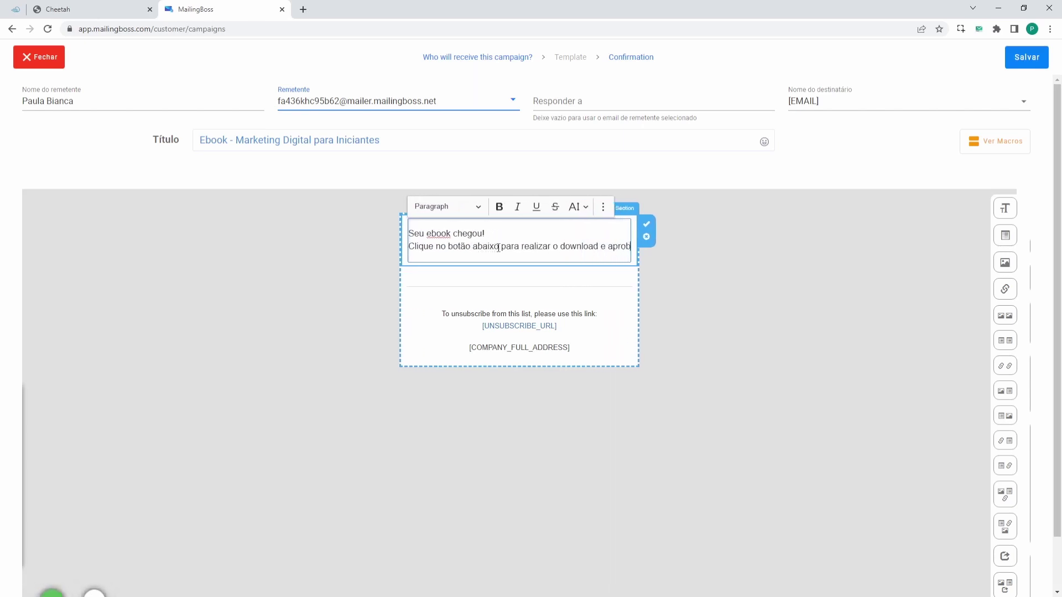
pyautogui.press('BackSpace')
pyautogui.press('BackSpace')
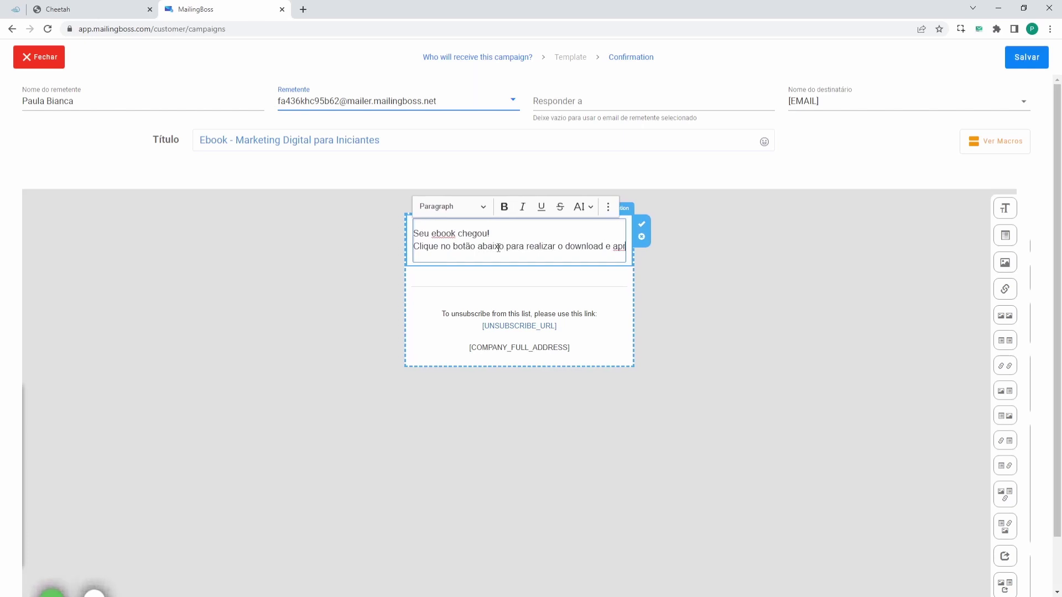
pyautogui.write('oveite!')
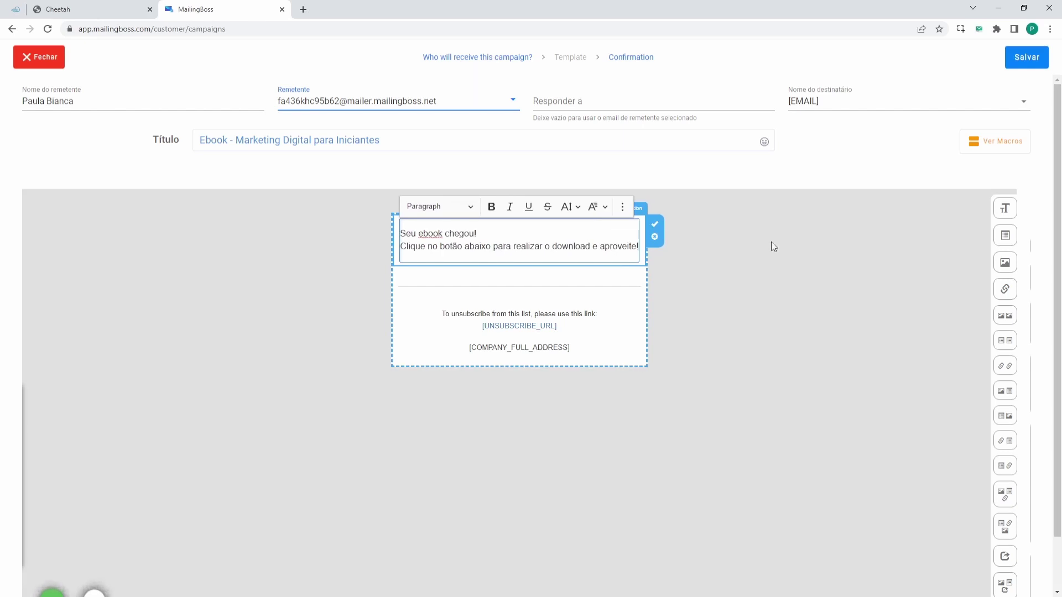
pyautogui.click(802, 260)
# Step: Insert an image block above the email text and a button block between the divider line and the unsubscribe footer
pyautogui.moveTo(990, 293)
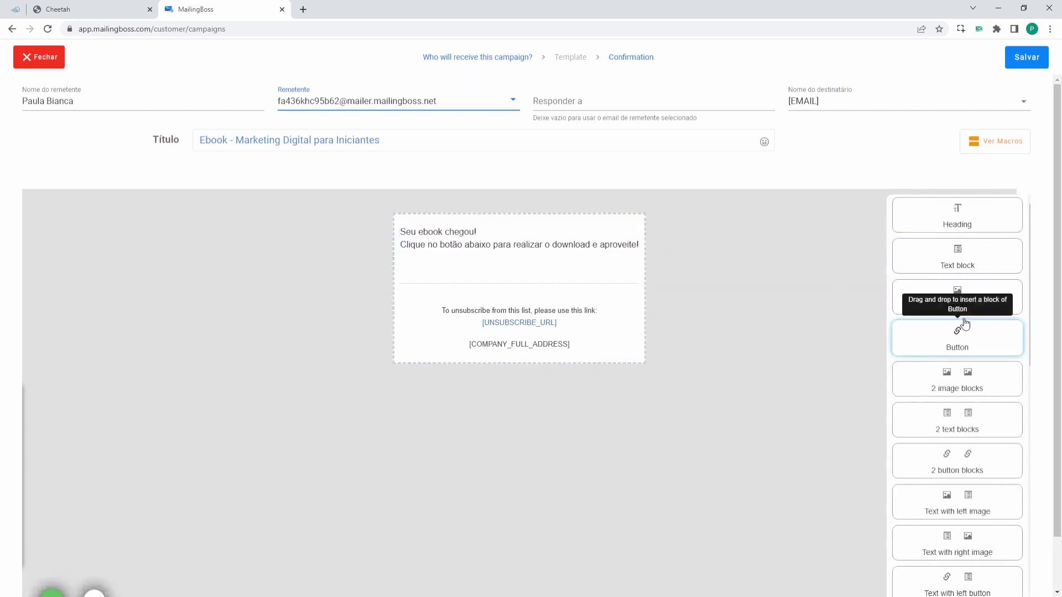
pyautogui.moveTo(957, 292); pyautogui.dragTo(484, 244)
pyautogui.moveTo(993, 237)
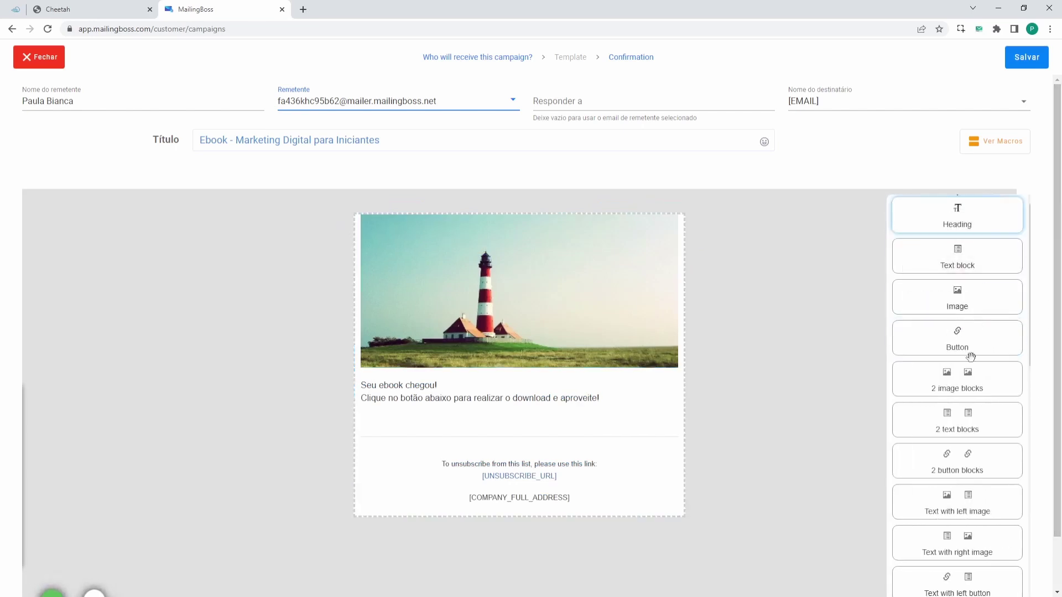
pyautogui.moveTo(771, 350); pyautogui.dragTo(478, 454)
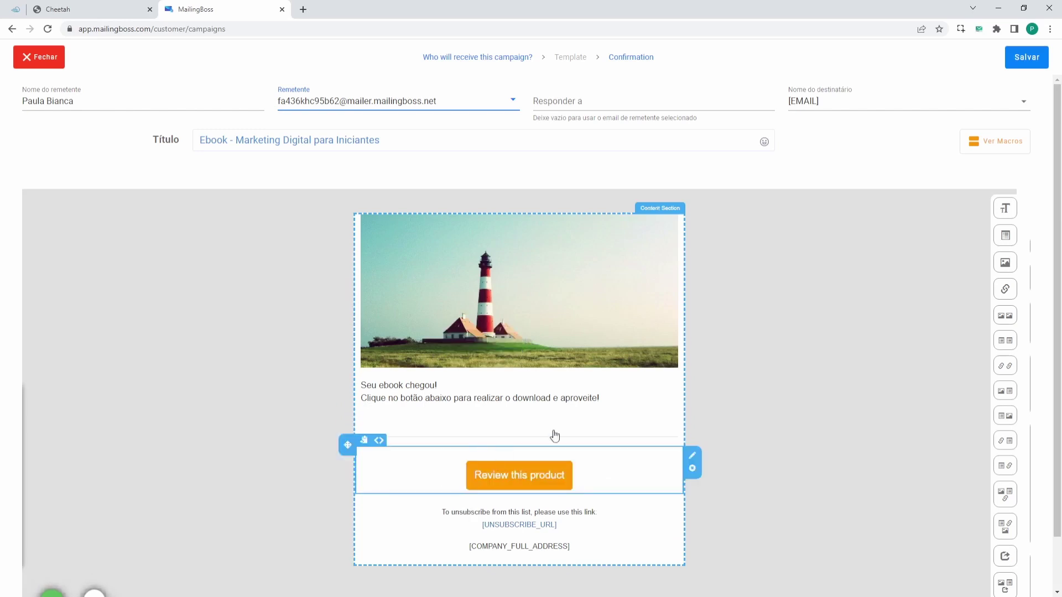
# Step: Replace the placeholder lighthouse picture with the hardcover book mockup image
pyautogui.click(508, 263)
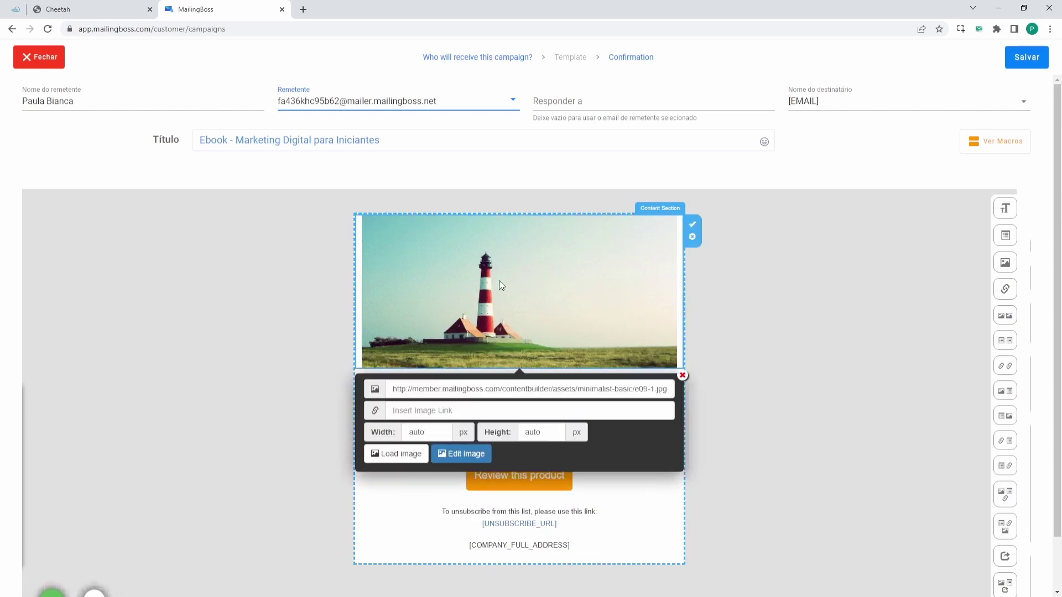
pyautogui.click(387, 454)
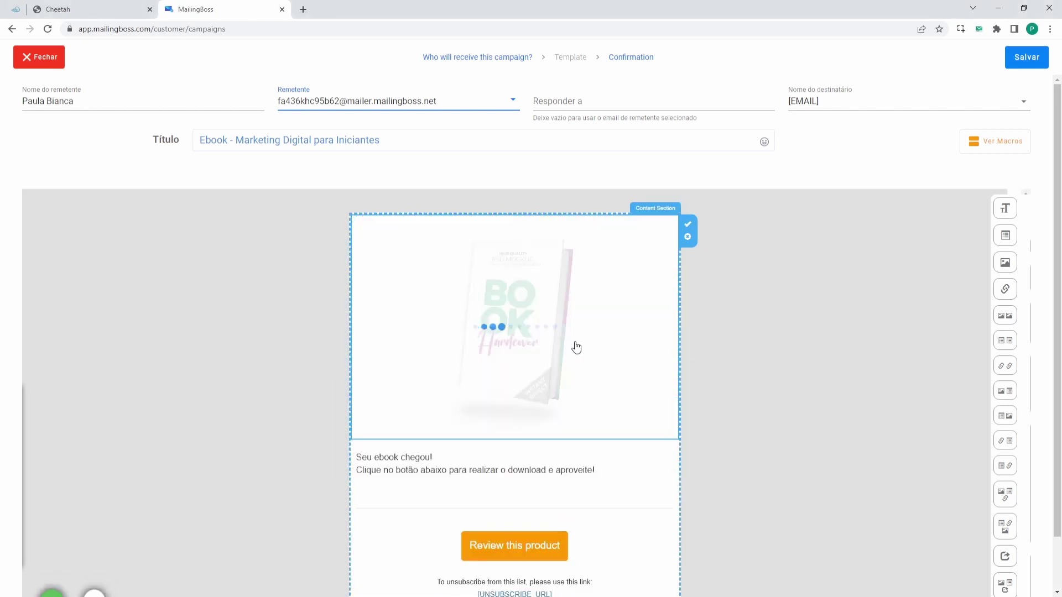
# Step: Set the background color of the "Review this product" button to green #218d55
pyautogui.scroll(-1, 313, 360)
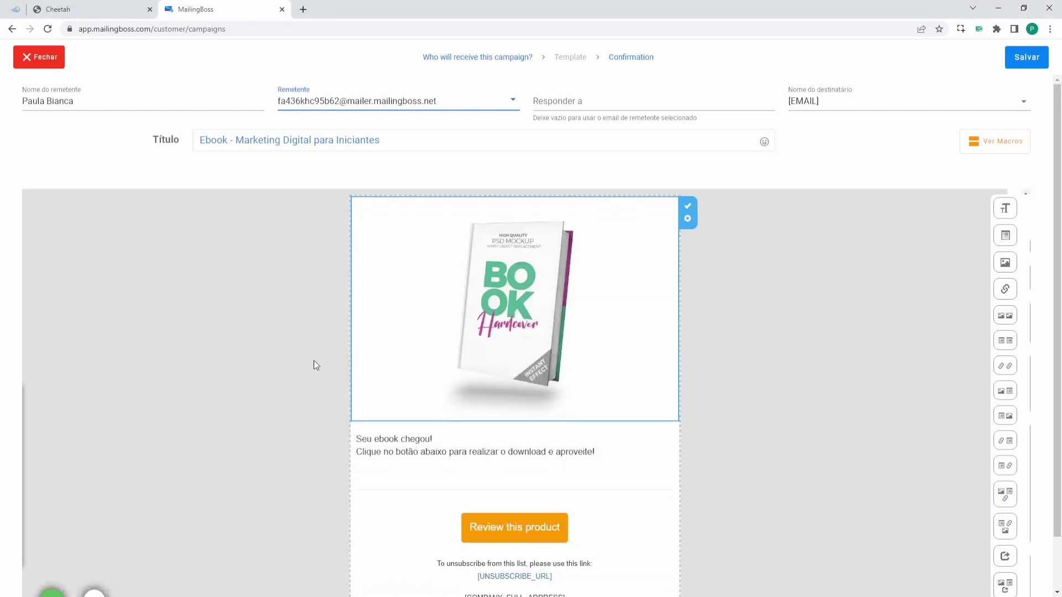
pyautogui.click(520, 513)
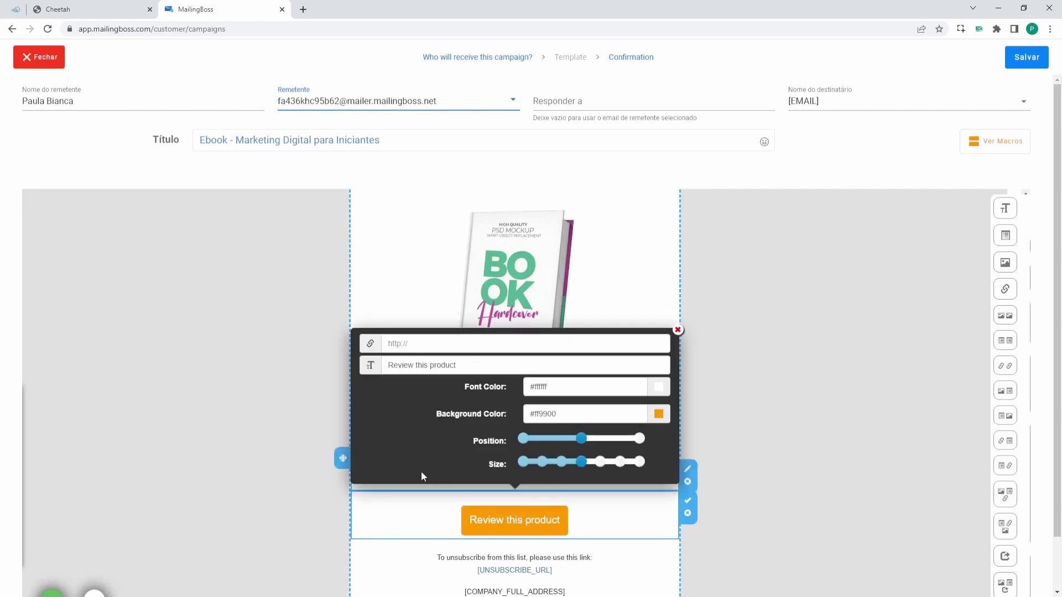
pyautogui.click(657, 418)
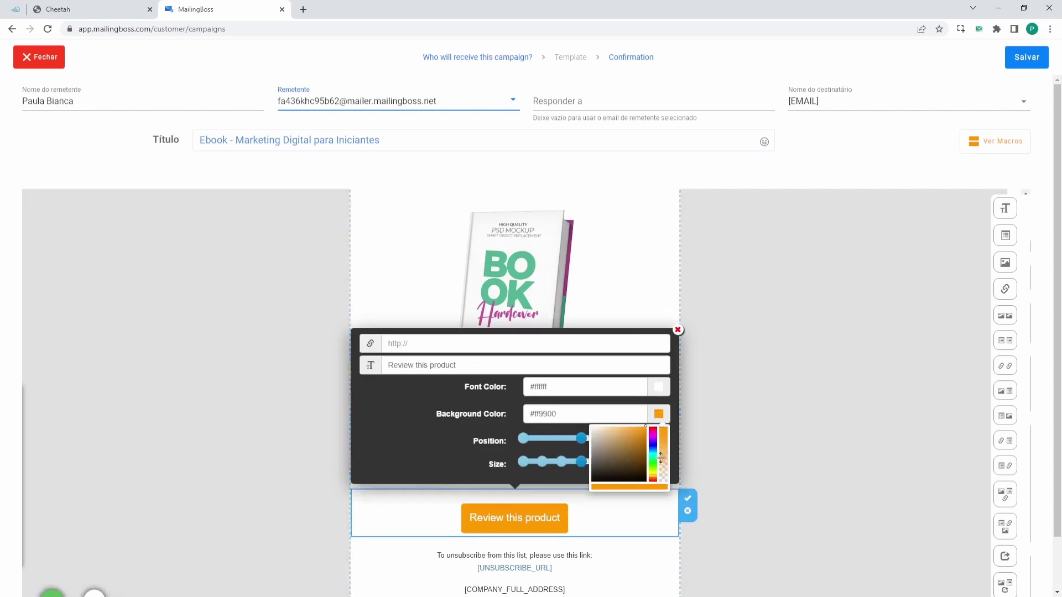
pyautogui.moveTo(653, 476); pyautogui.dragTo(653, 463)
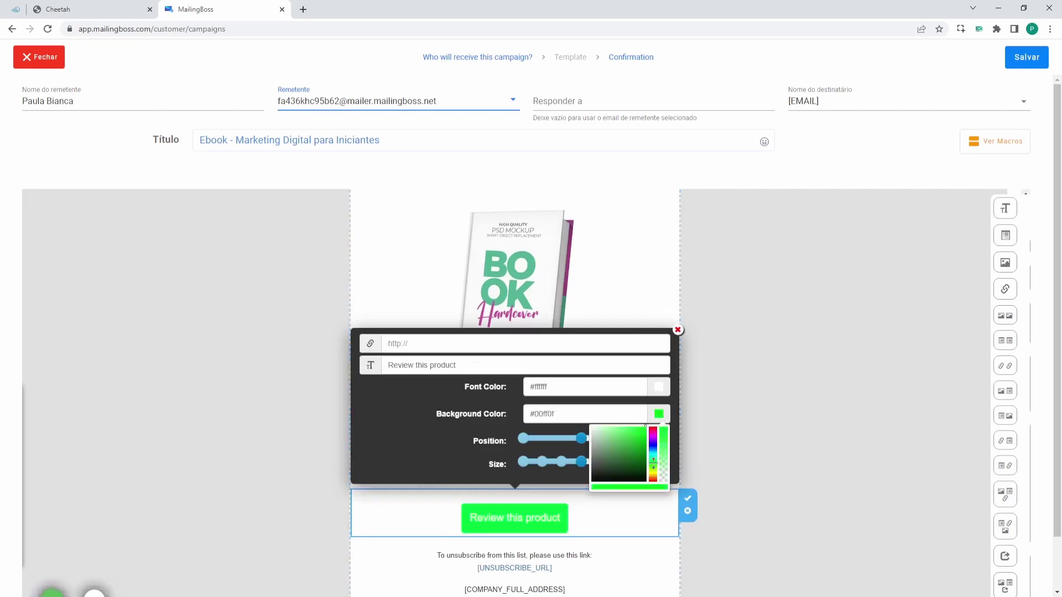
pyautogui.tripleClick(551, 414)
pyautogui.write('#218d55')
pyautogui.press('Return')
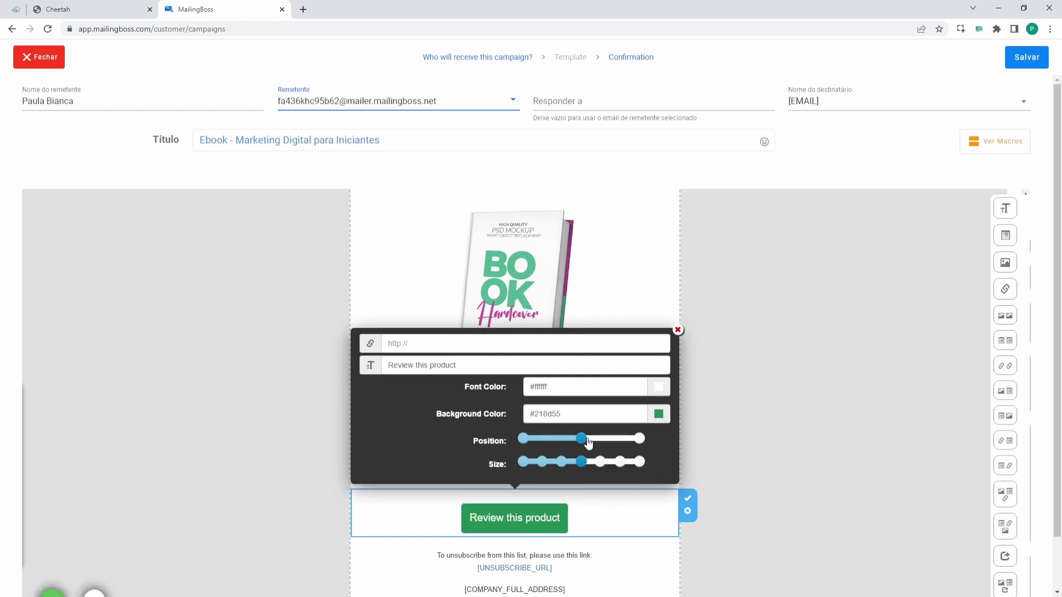
# Step: Try the left and right alignments for the green button, then return it to the center
pyautogui.click(639, 439)
pyautogui.click(580, 439)
pyautogui.click(523, 439)
pyautogui.click(639, 439)
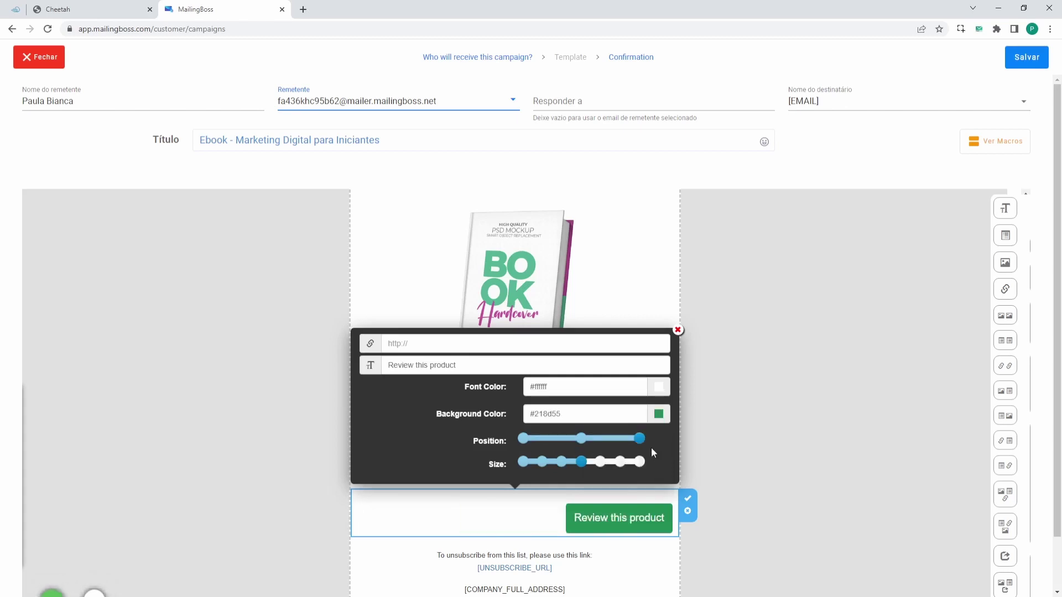
pyautogui.click(581, 439)
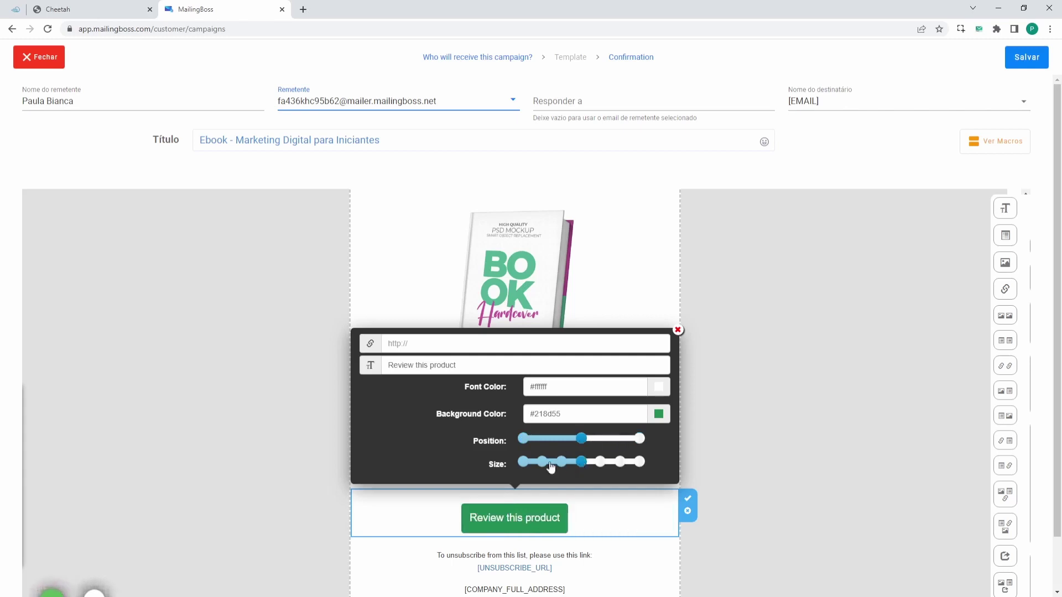
# Step: Try the smallest and largest sizes for the green button, then restore its medium size
pyautogui.click(524, 463)
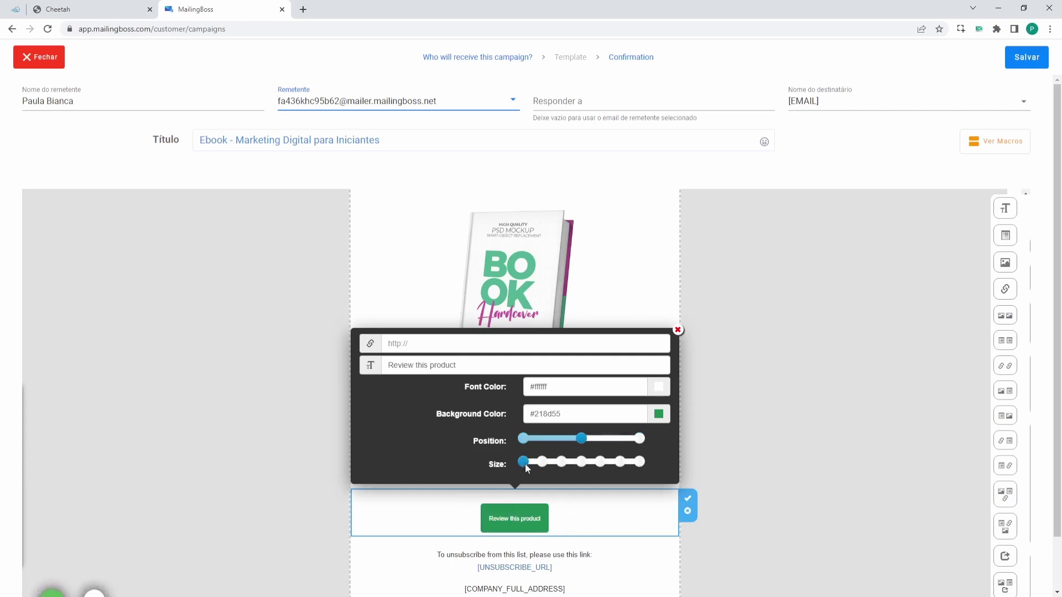
pyautogui.click(639, 462)
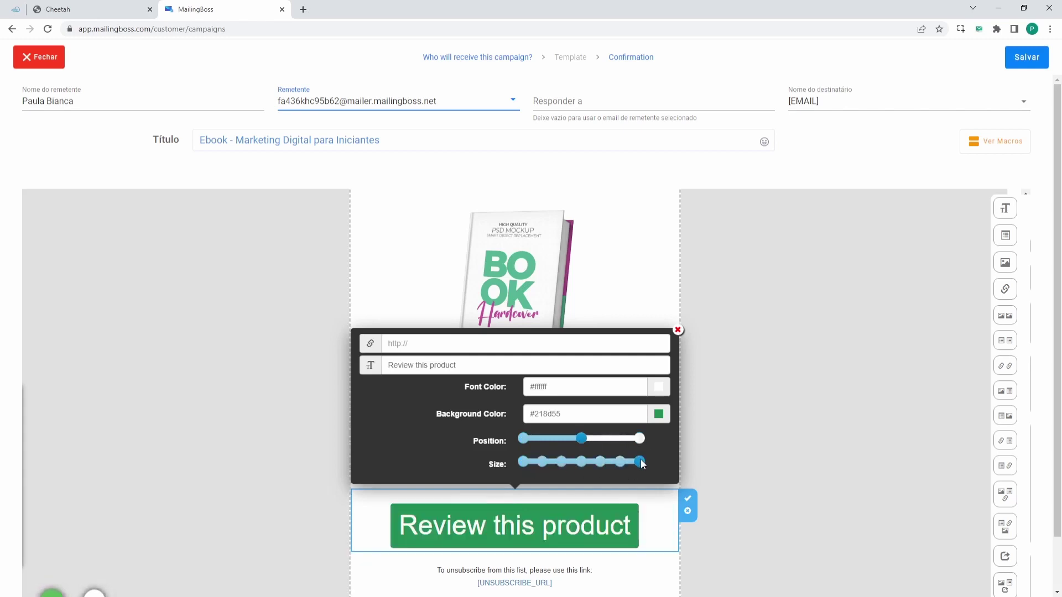
pyautogui.click(601, 462)
pyautogui.click(581, 462)
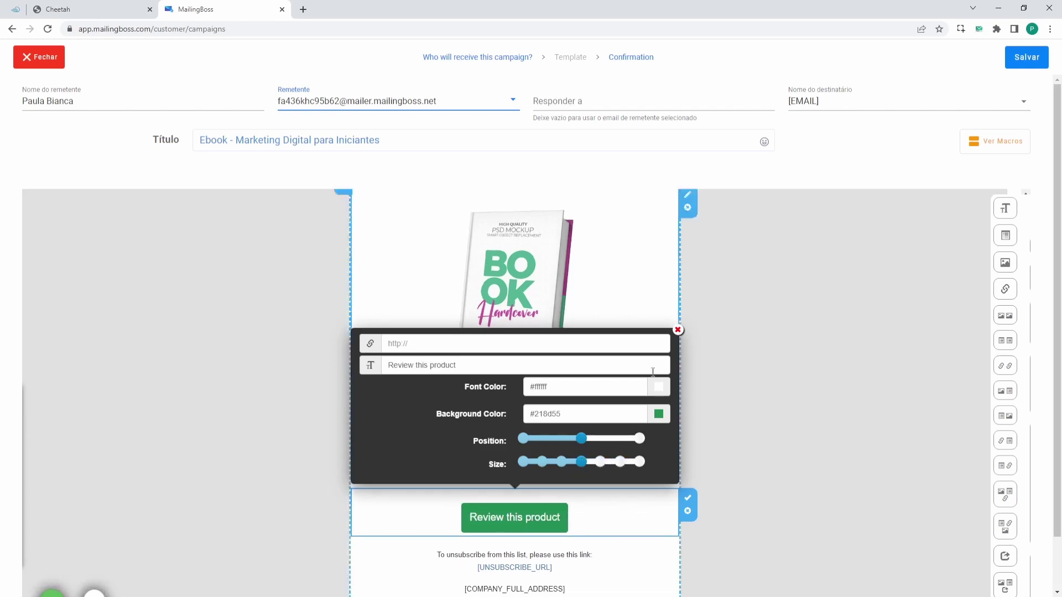
# Step: Replace the button's "Review this product" label with "Clique aqui"
pyautogui.click(427, 343)
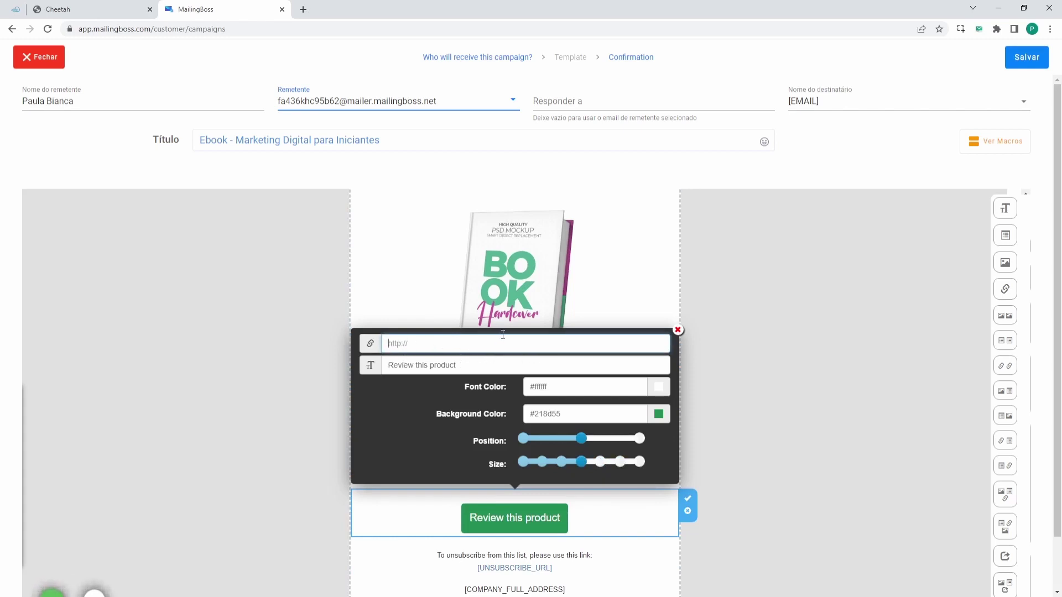
pyautogui.scroll(-1, 502, 335)
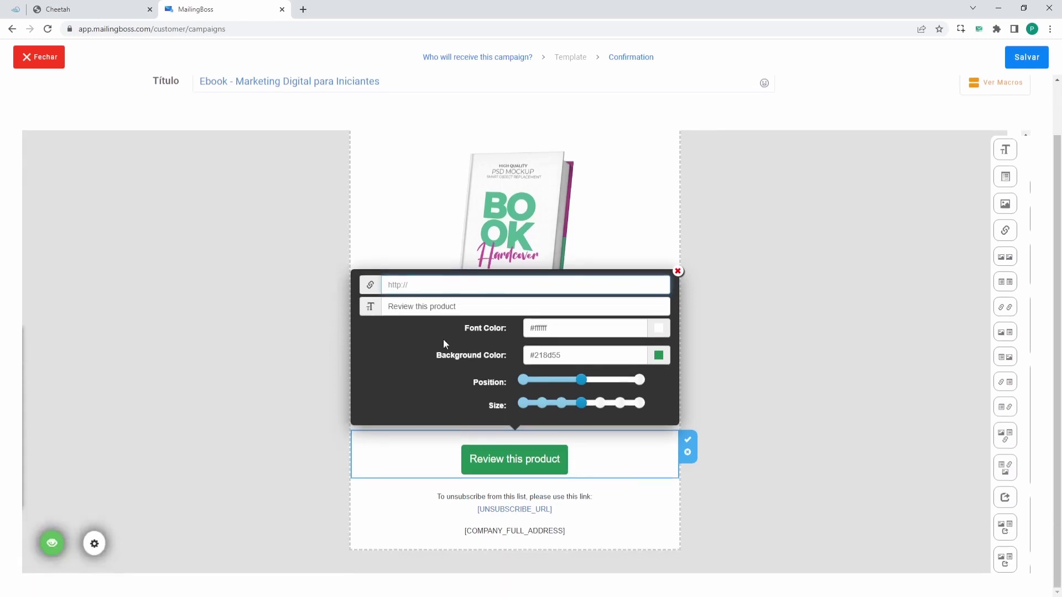
pyautogui.click(462, 311)
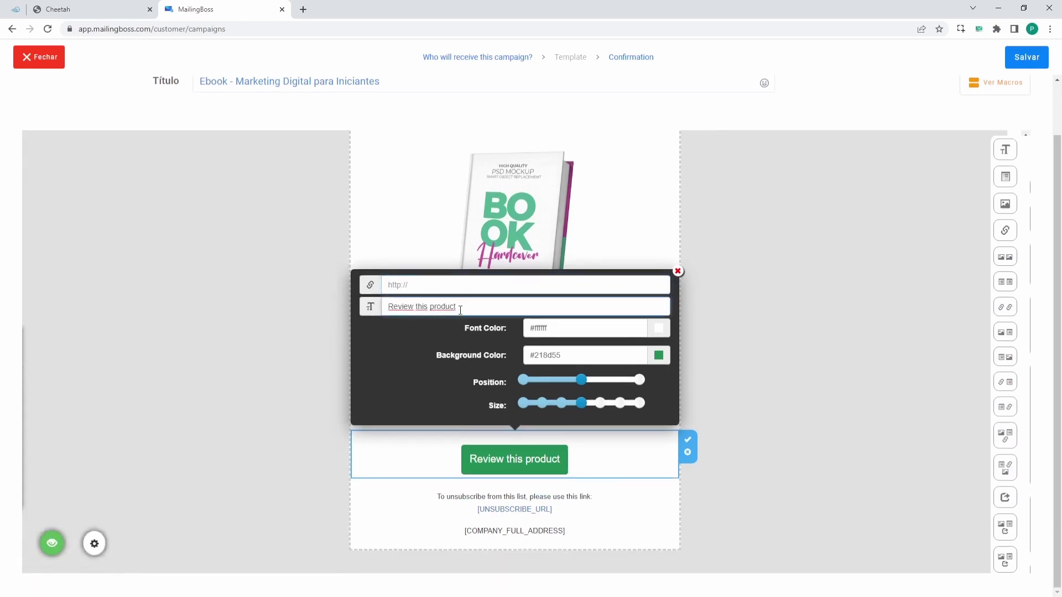
pyautogui.hotkey('ctrl', 'a')
pyautogui.press('BackSpace')
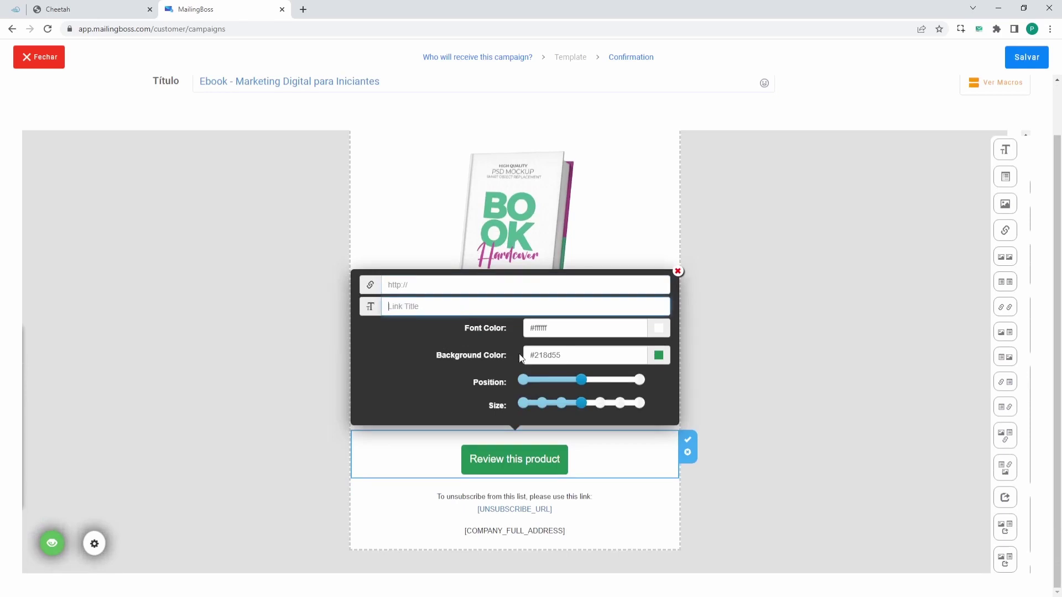
pyautogui.write('Clique')
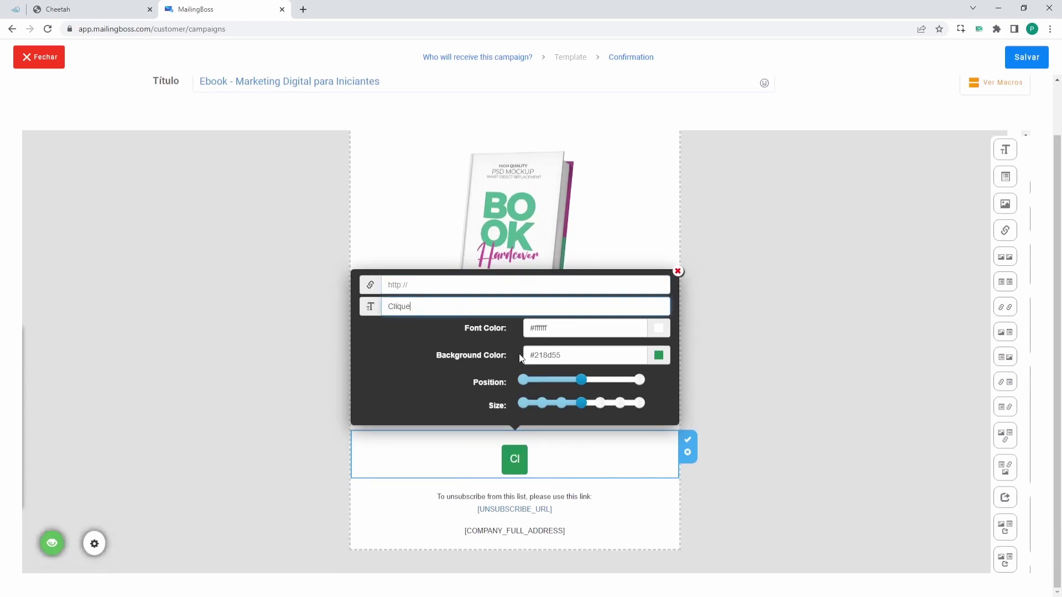
pyautogui.write(' aqui')
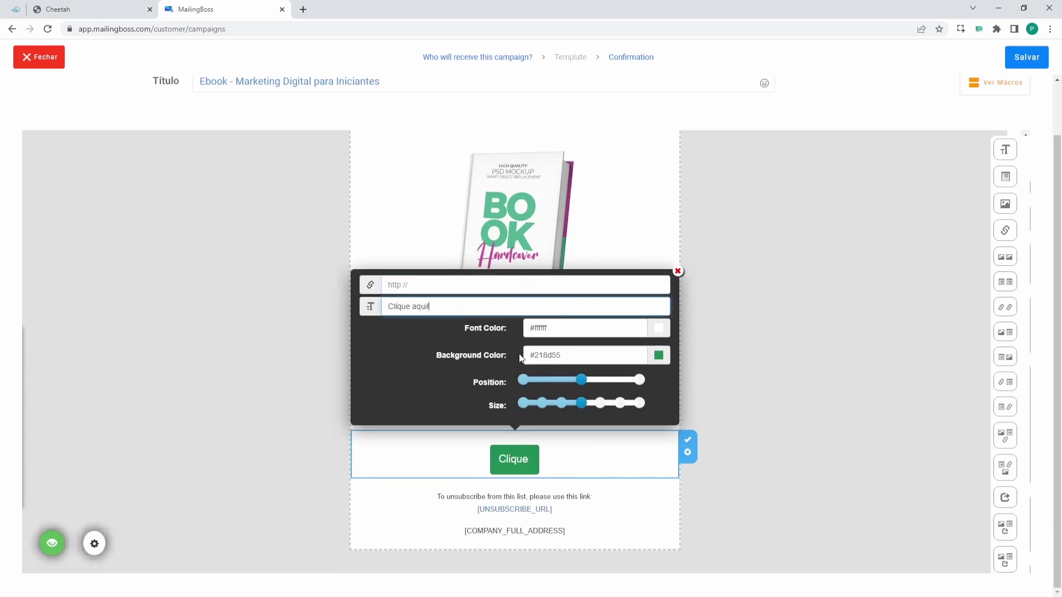
# Step: Replace the green button's "Clique aqui" label with "Download", leaving its link empty, and close the button settings
pyautogui.press('BackSpace')
pyautogui.press('BackSpace')
pyautogui.press('BackSpace')
pyautogui.press('BackSpace')
pyautogui.press('BackSpace')
pyautogui.press('BackSpace')
pyautogui.press('BackSpace')
pyautogui.press('BackSpace')
pyautogui.press('BackSpace')
pyautogui.press('BackSpace')
pyautogui.press('BackSpace')
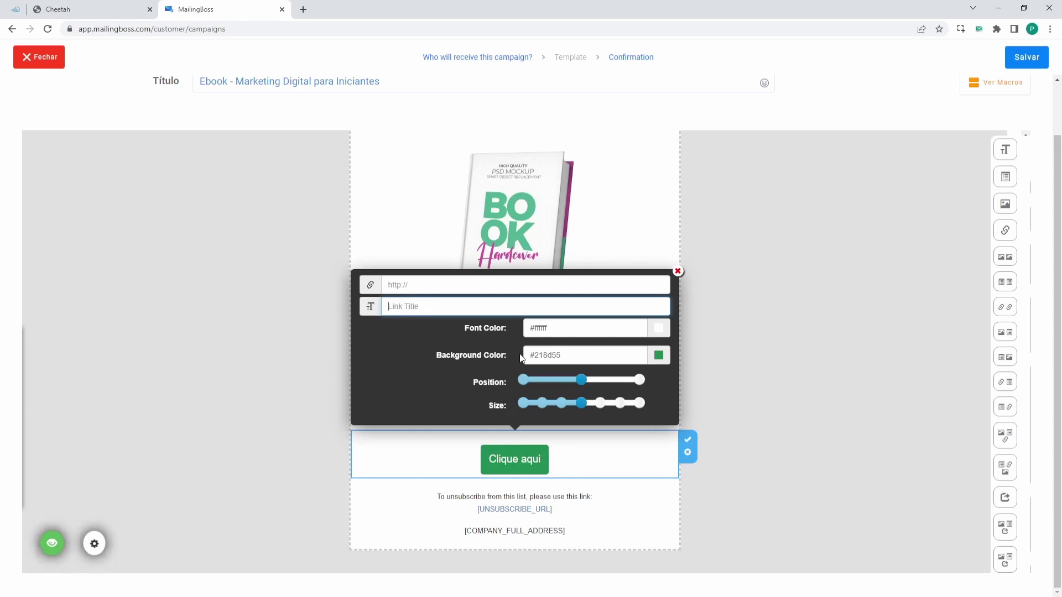
pyautogui.write('Do')
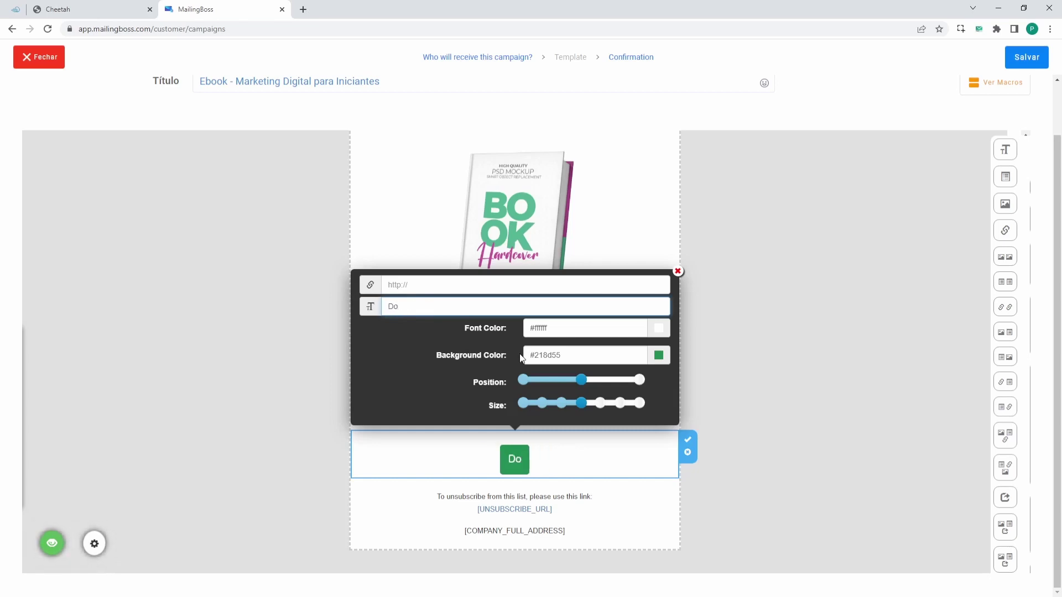
pyautogui.write('wn')
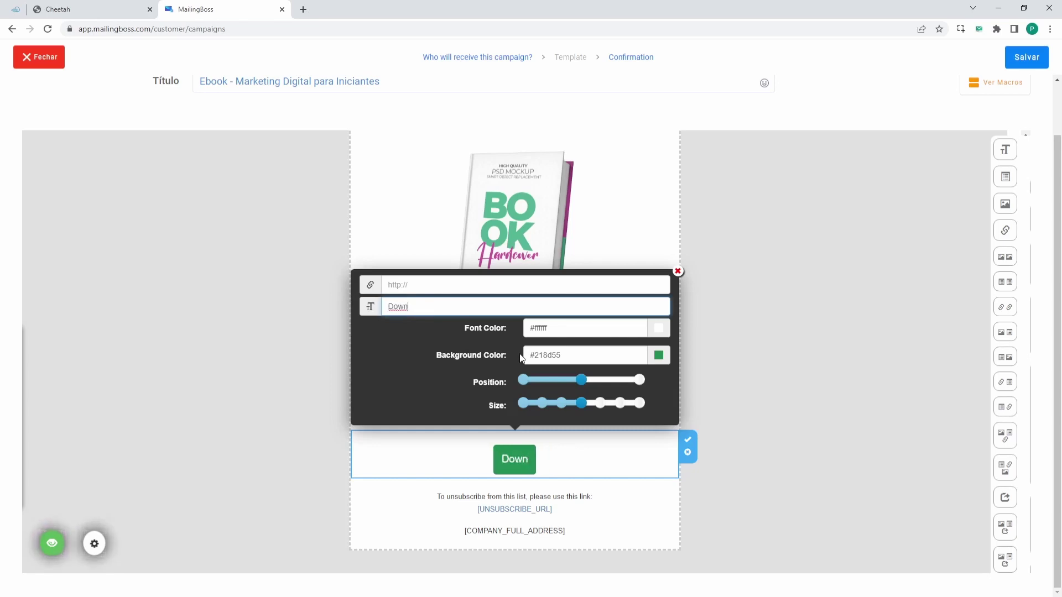
pyautogui.write('load')
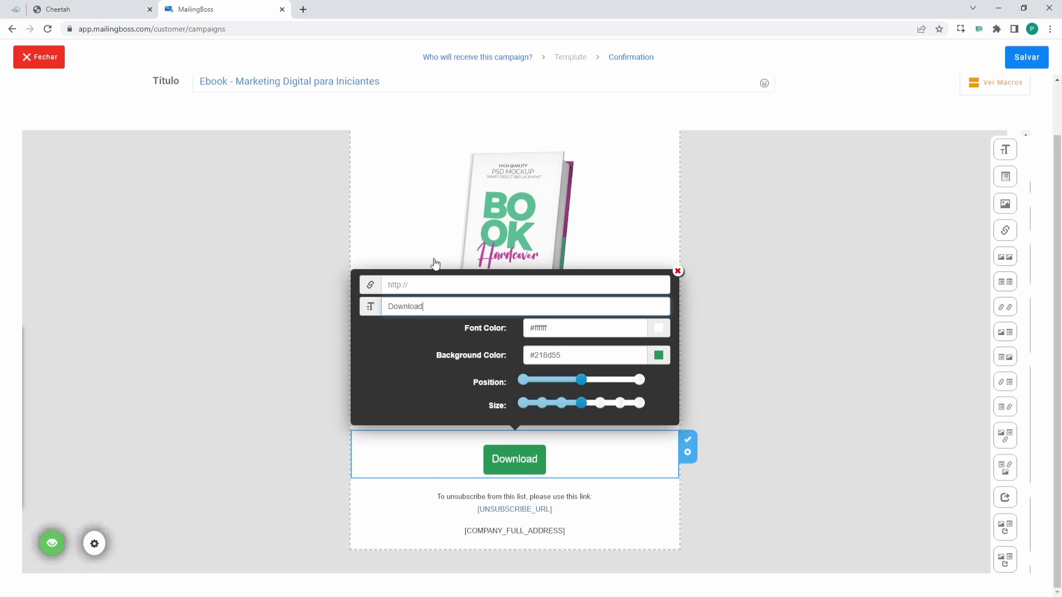
pyautogui.click(423, 288)
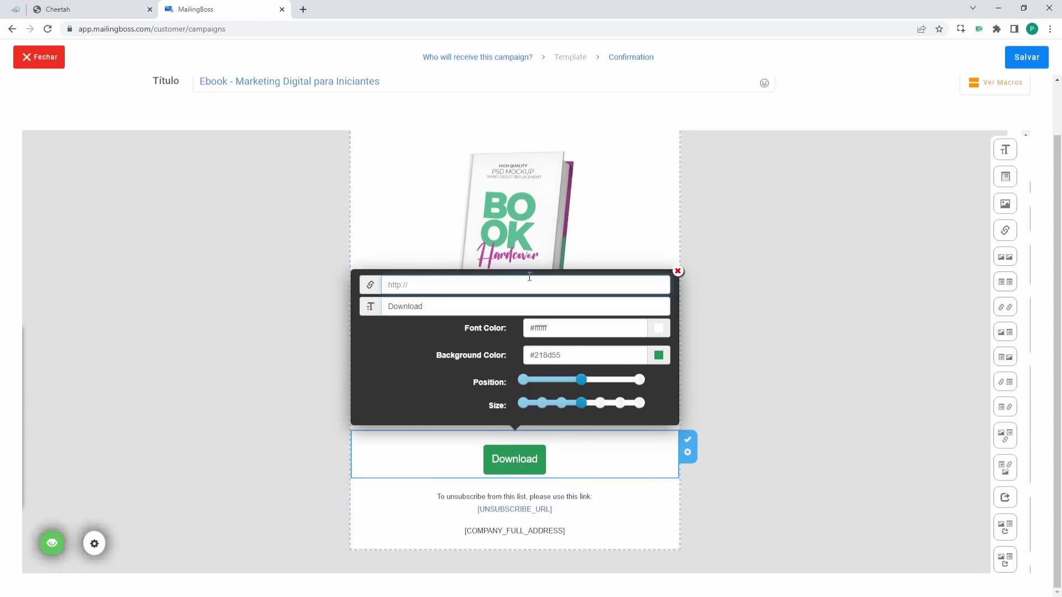
pyautogui.click(677, 270)
# Step: Save the email design and proceed to the campaign's confirmation settings
pyautogui.scroll(1, 815, 310)
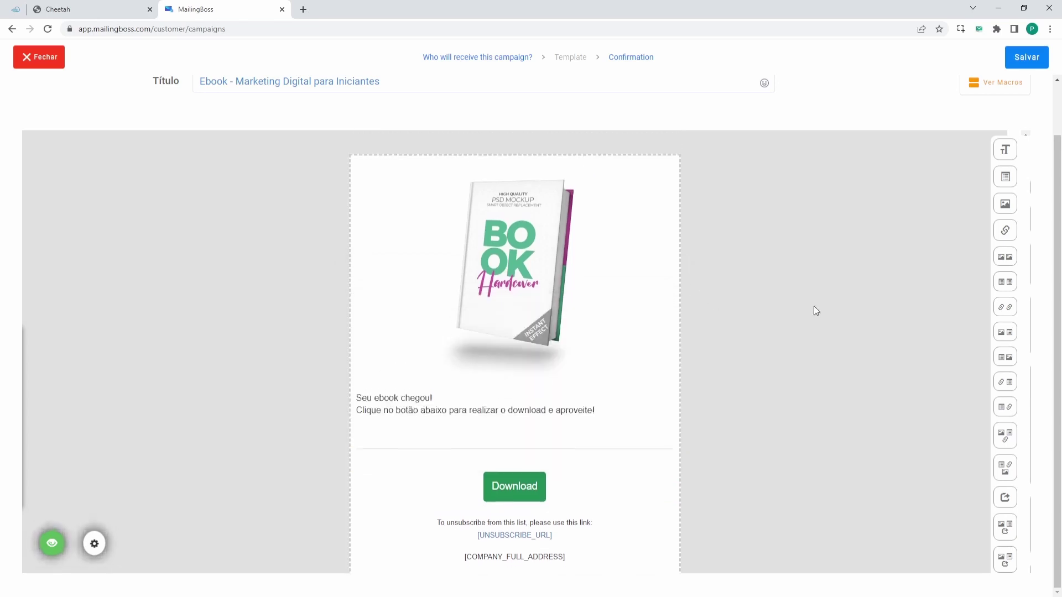
pyautogui.scroll(1, 814, 311)
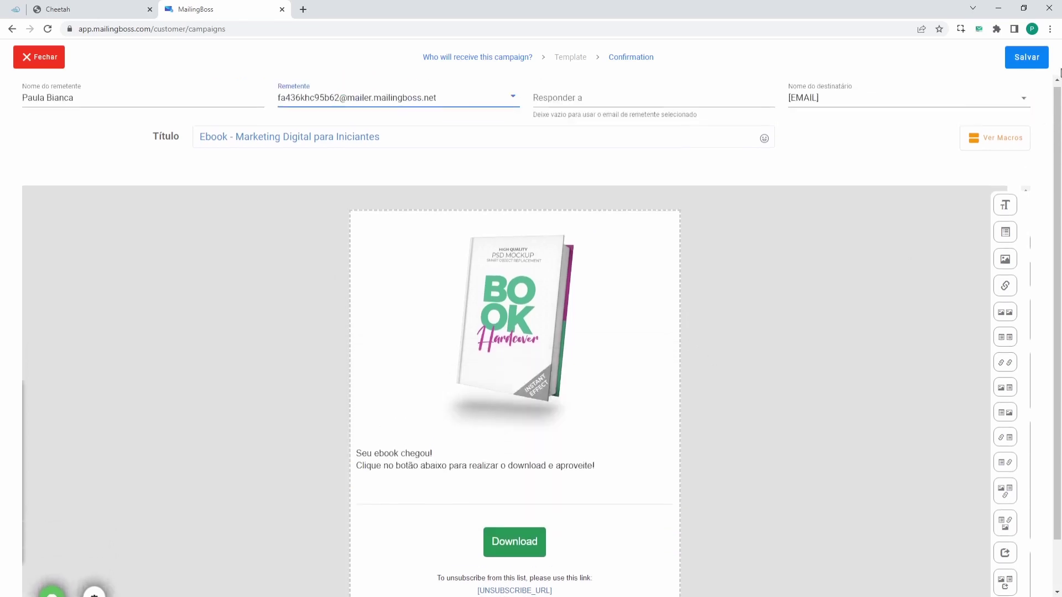
pyautogui.click(1022, 62)
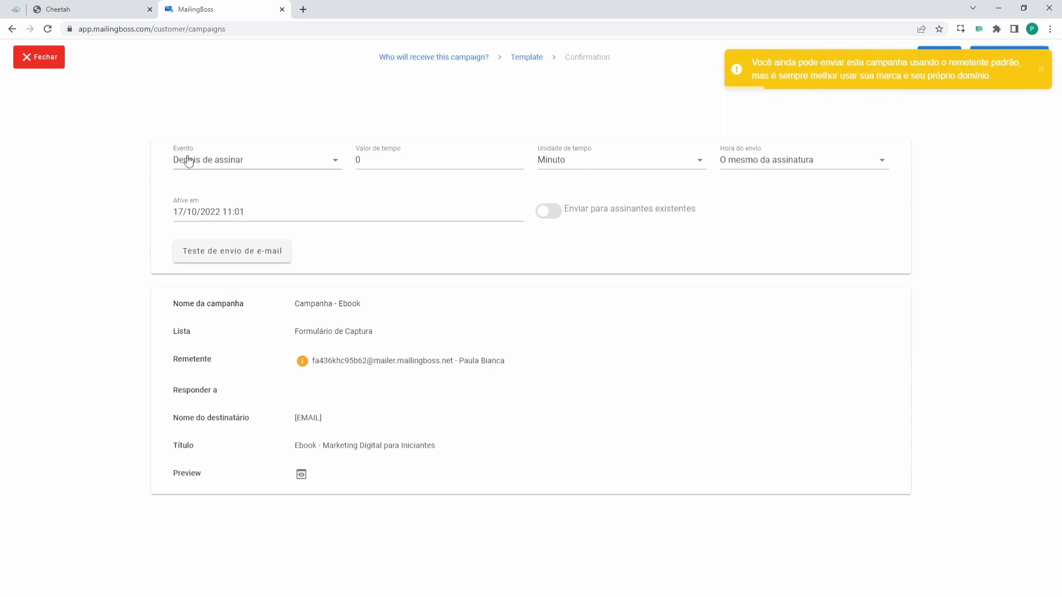
# Step: Keep "Depois de assinar" as the sending event and set the time value to 1 minute
pyautogui.click(219, 170)
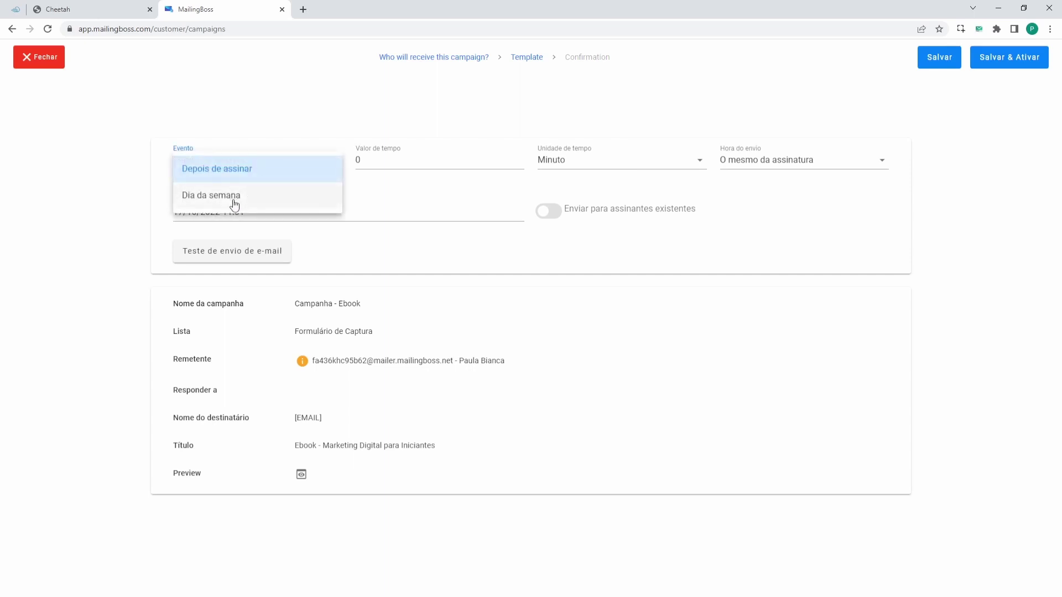
pyautogui.click(256, 172)
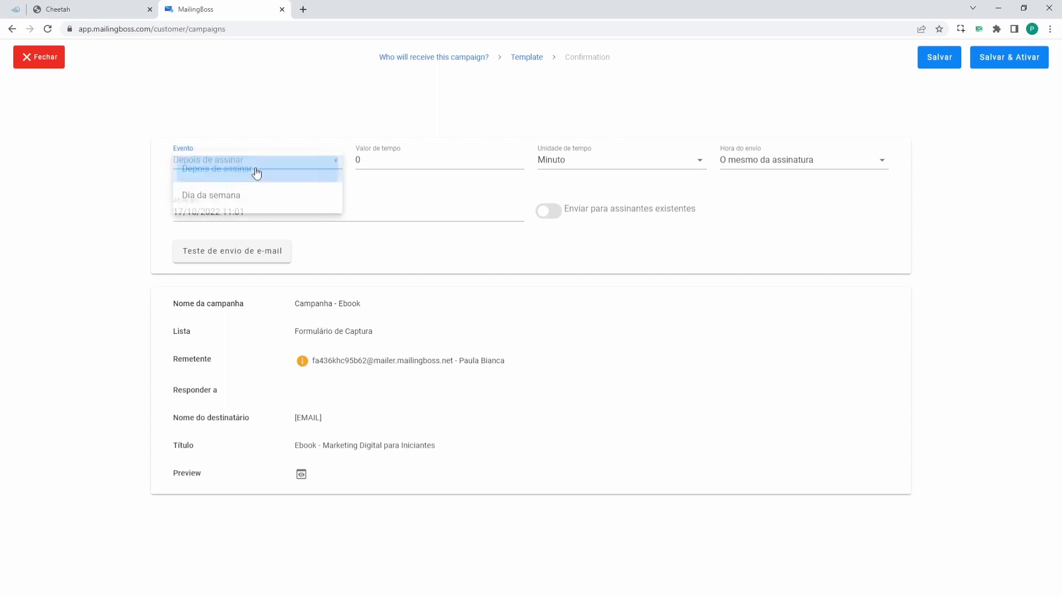
pyautogui.click(362, 166)
pyautogui.press('BackSpace')
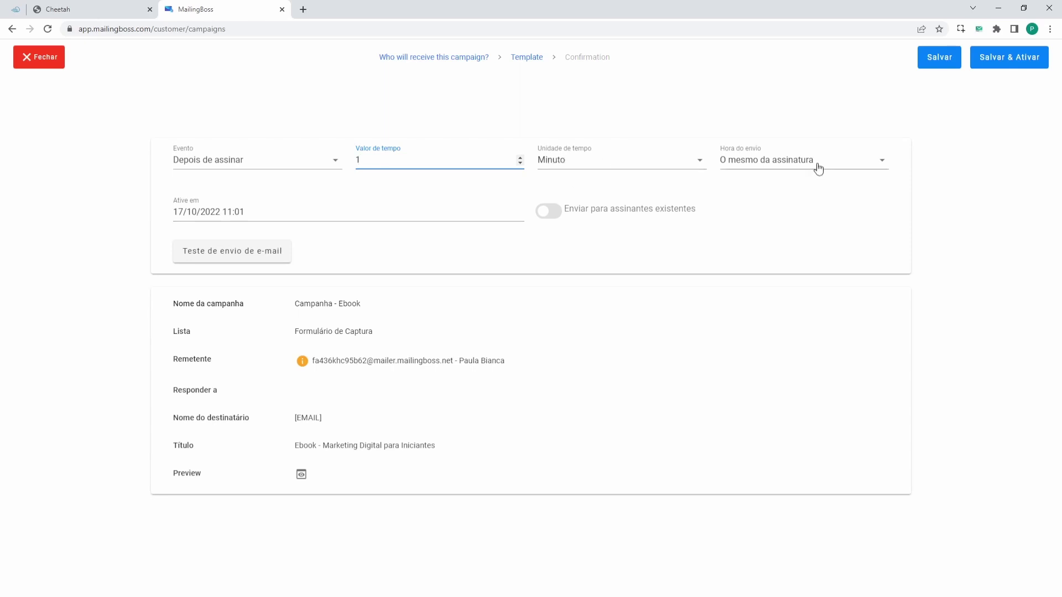
# Step: Look through the available sending hours and keep "O mesmo da assinatura"
pyautogui.click(765, 170)
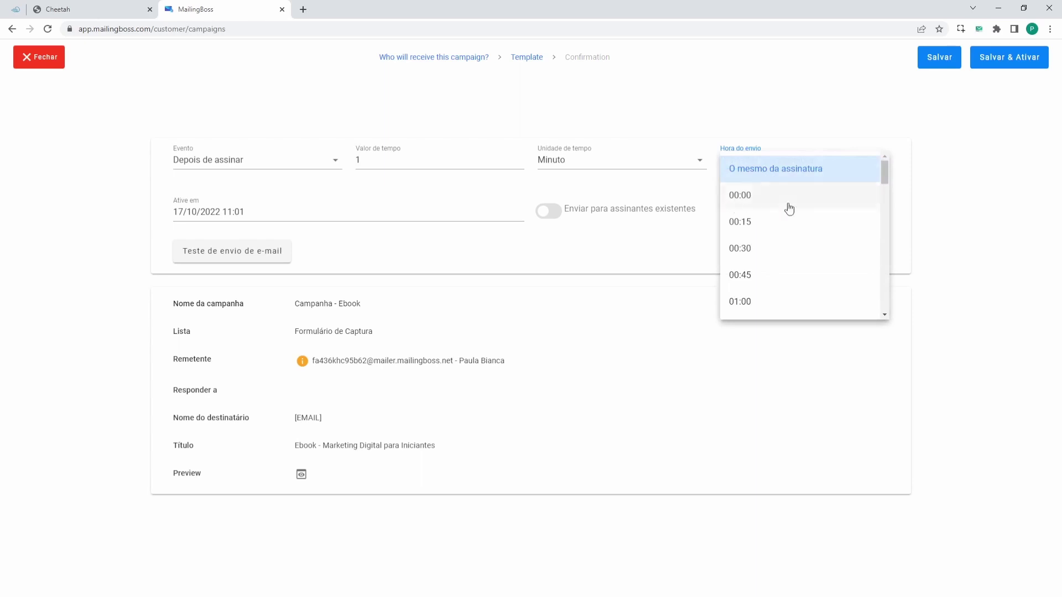
pyautogui.moveTo(883, 177); pyautogui.dragTo(883, 249)
pyautogui.scroll(-4, 771, 260)
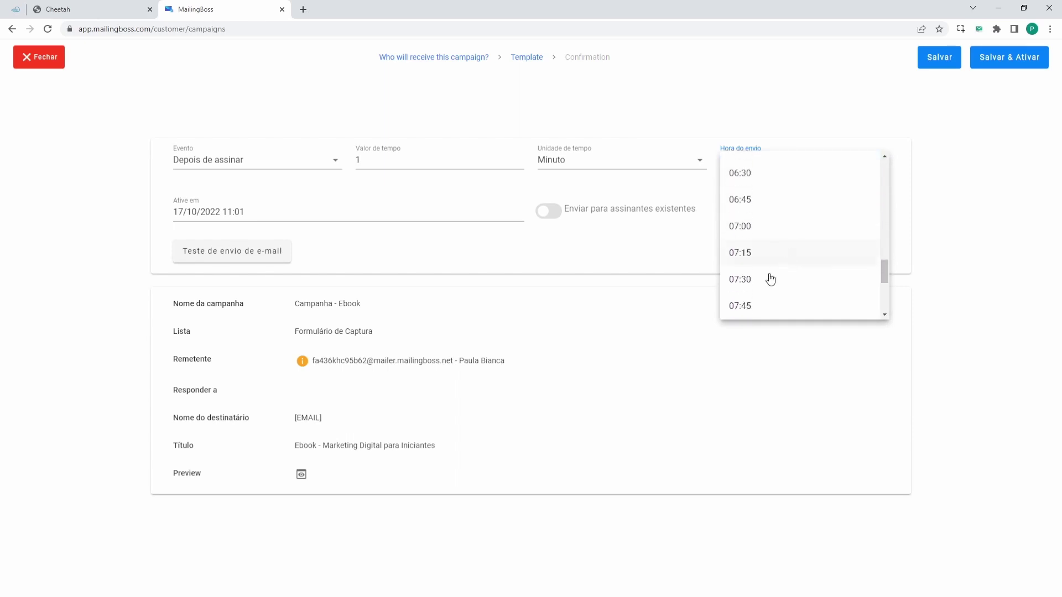
pyautogui.scroll(-4, 796, 285)
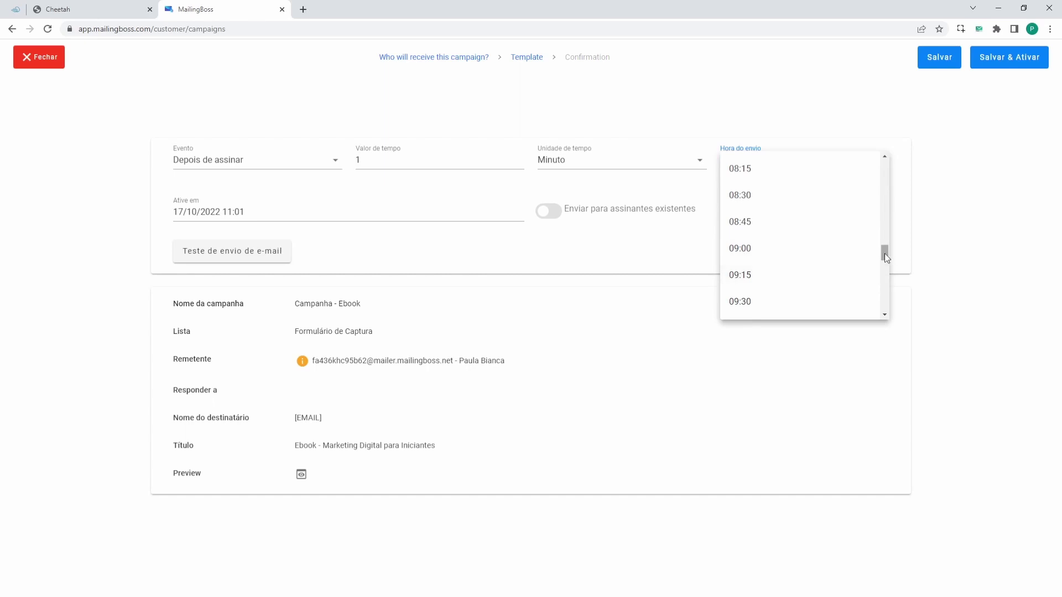
pyautogui.moveTo(884, 253); pyautogui.dragTo(888, 148)
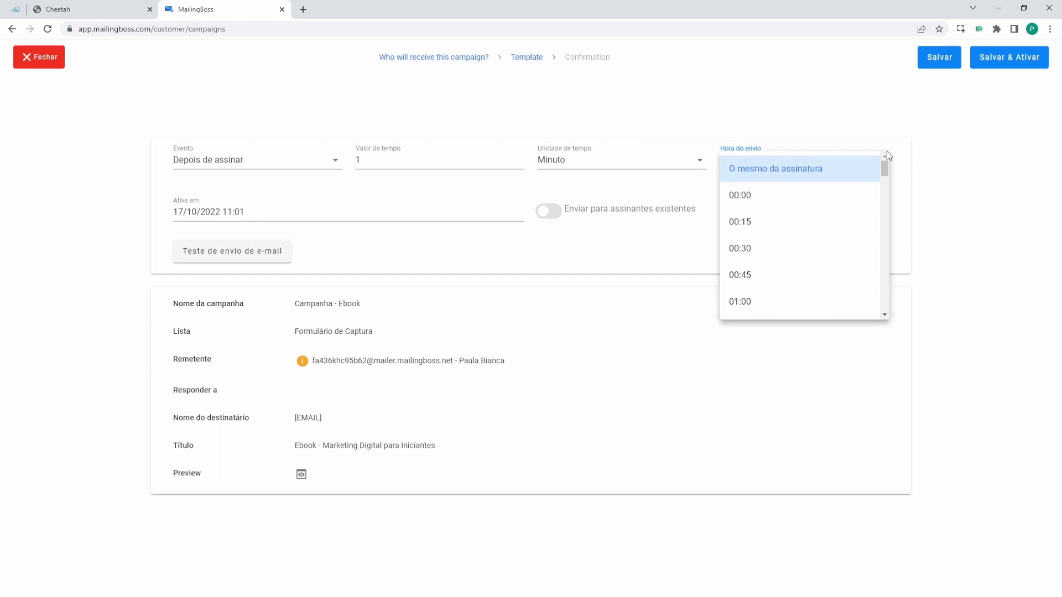
pyautogui.scroll(-1, 824, 239)
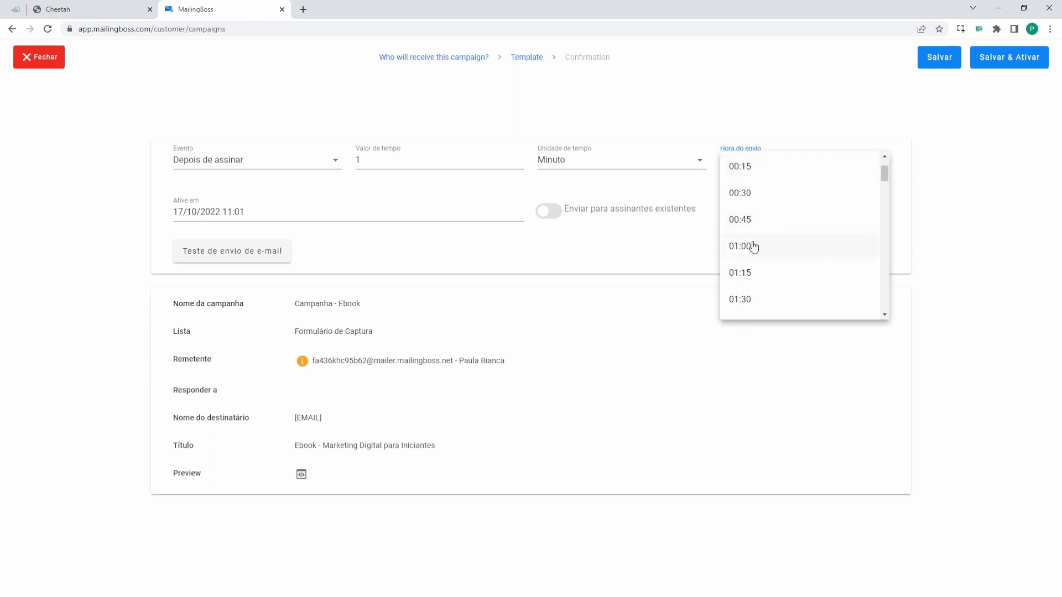
pyautogui.scroll(1, 751, 251)
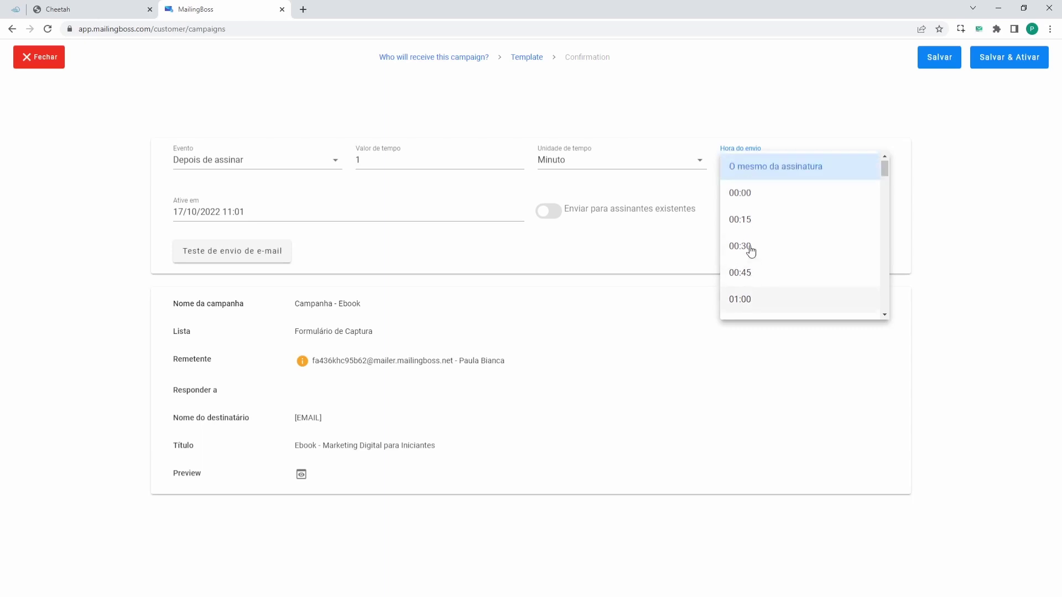
pyautogui.click(789, 176)
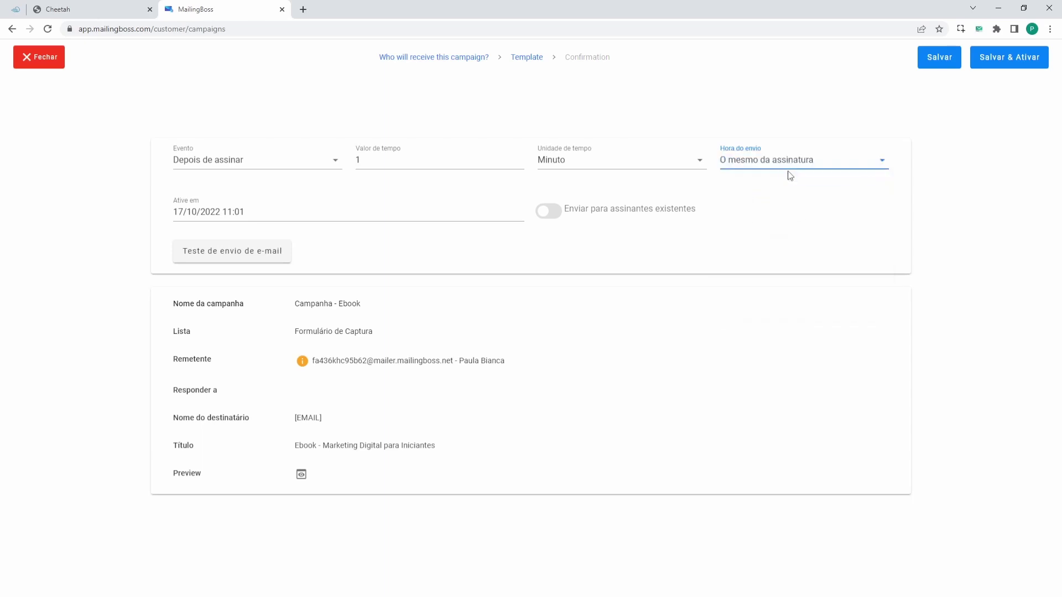
# Step: Set the campaign's activation date and time to 17/10/2022 11:10
pyautogui.click(227, 208)
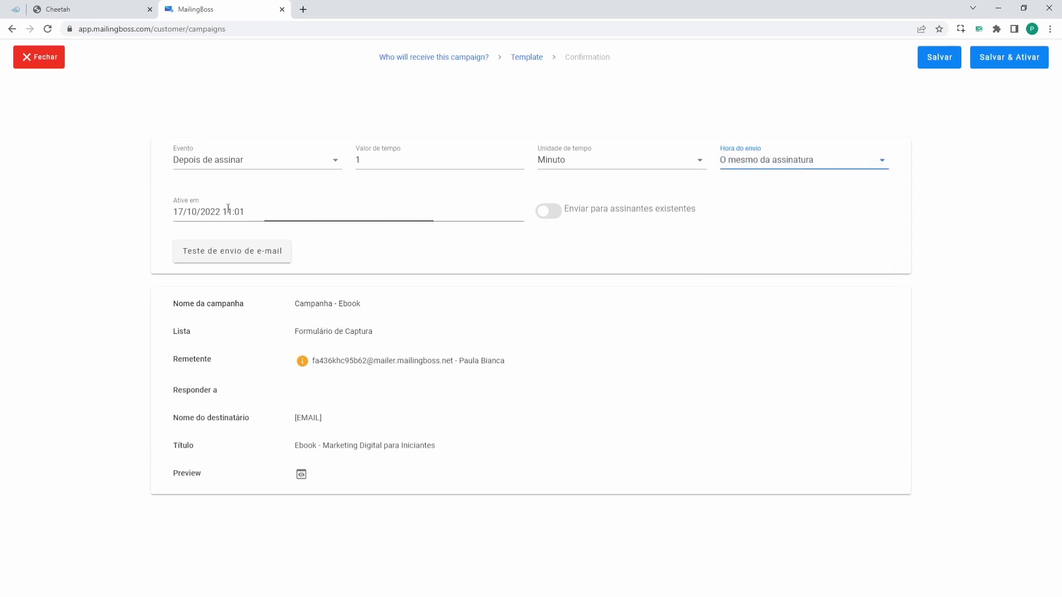
pyautogui.click(481, 350)
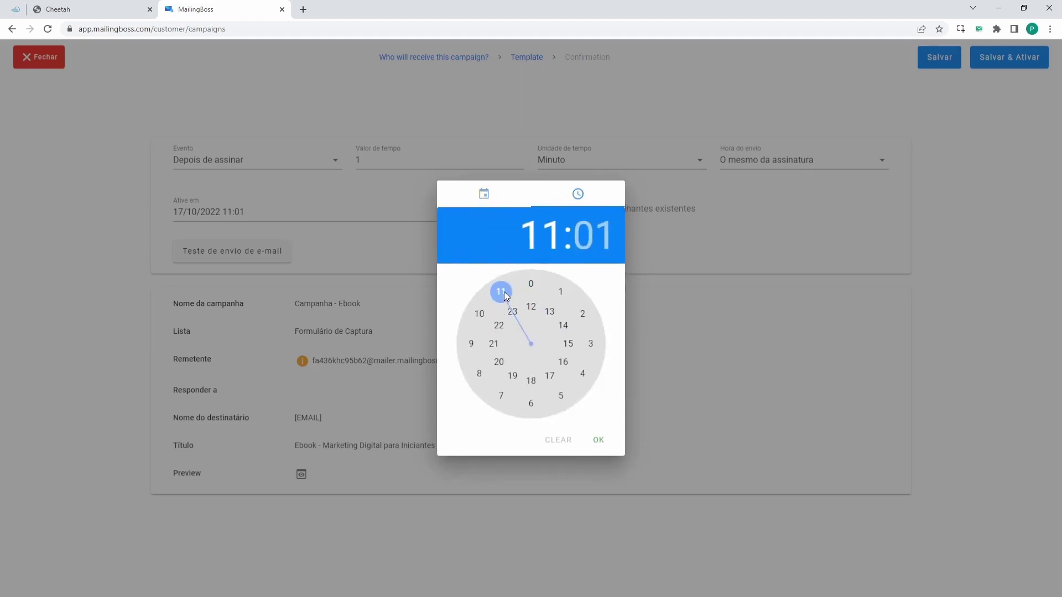
pyautogui.click(500, 292)
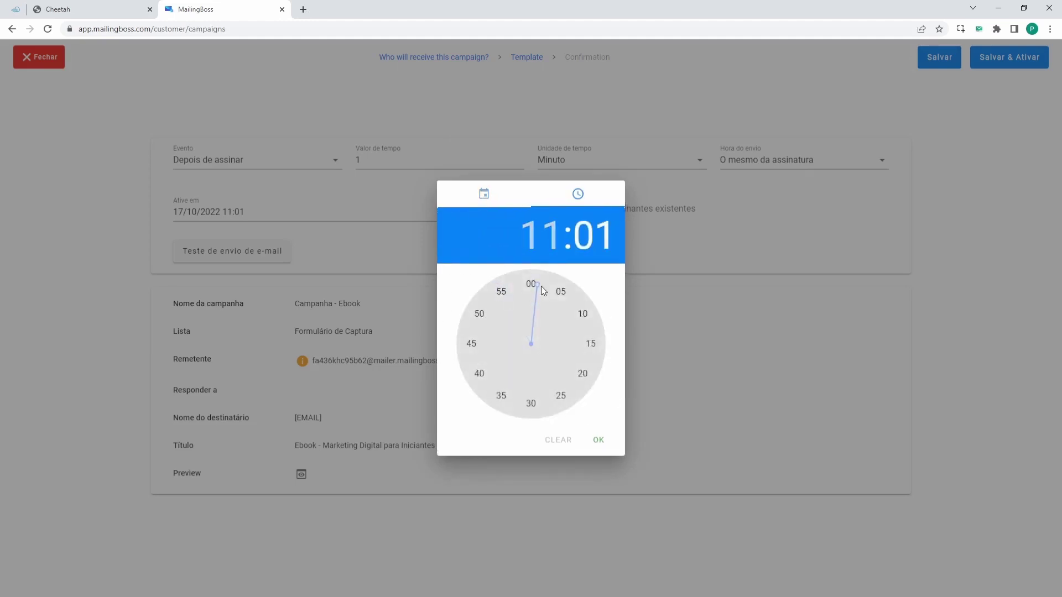
pyautogui.moveTo(539, 284); pyautogui.dragTo(580, 308)
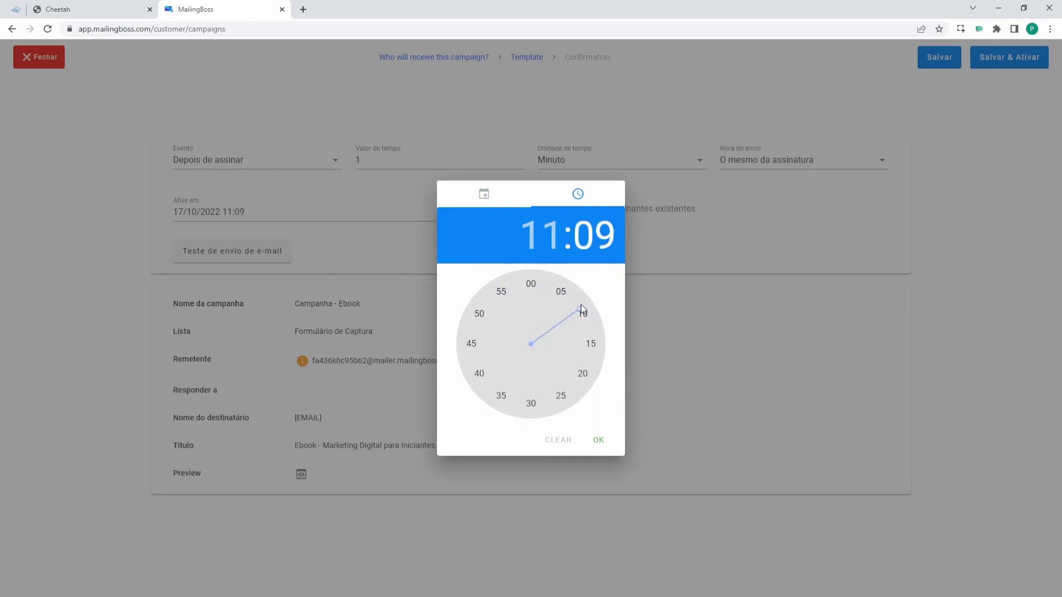
pyautogui.click(582, 310)
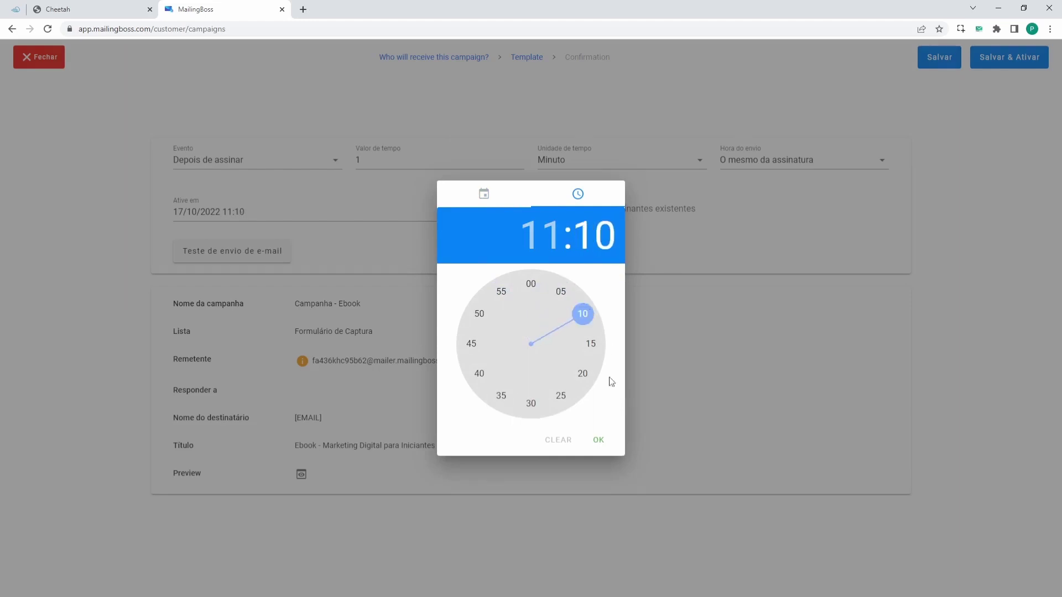
pyautogui.click(599, 440)
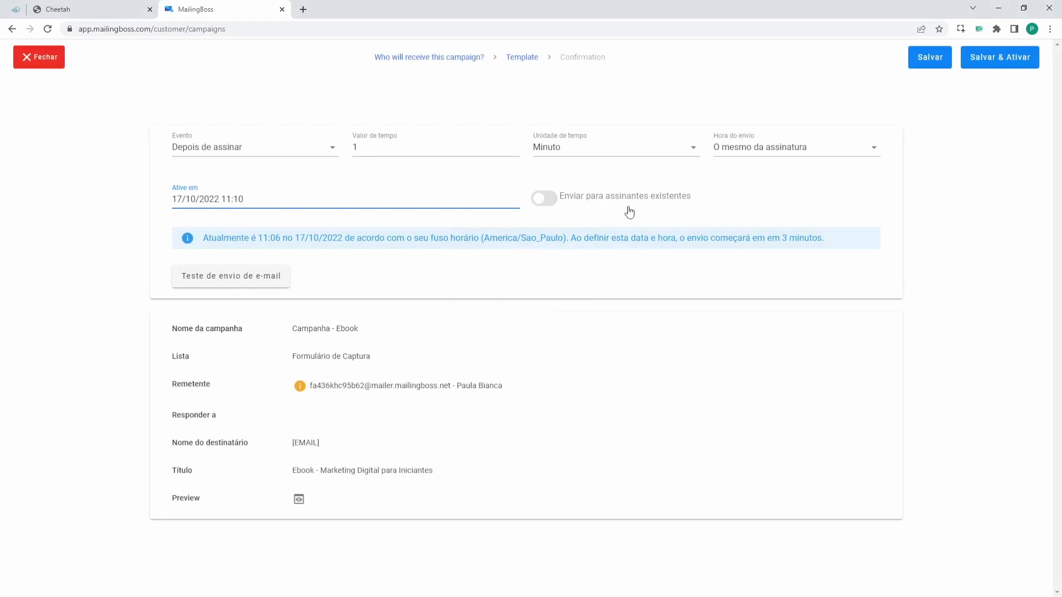
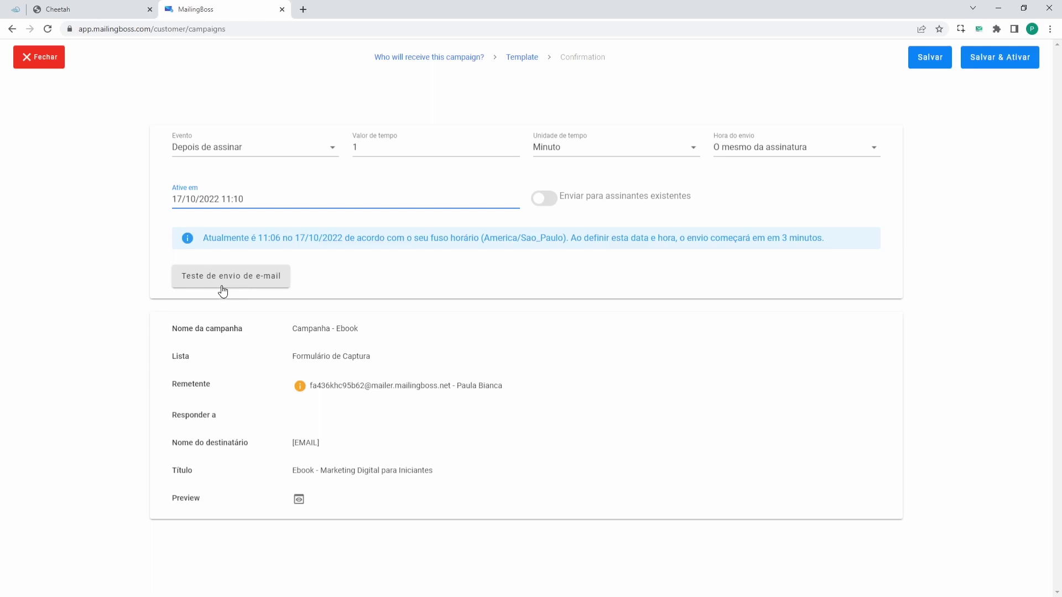
# Step: Preview the campaign email, close the preview, then save and activate the campaign
pyautogui.click(299, 501)
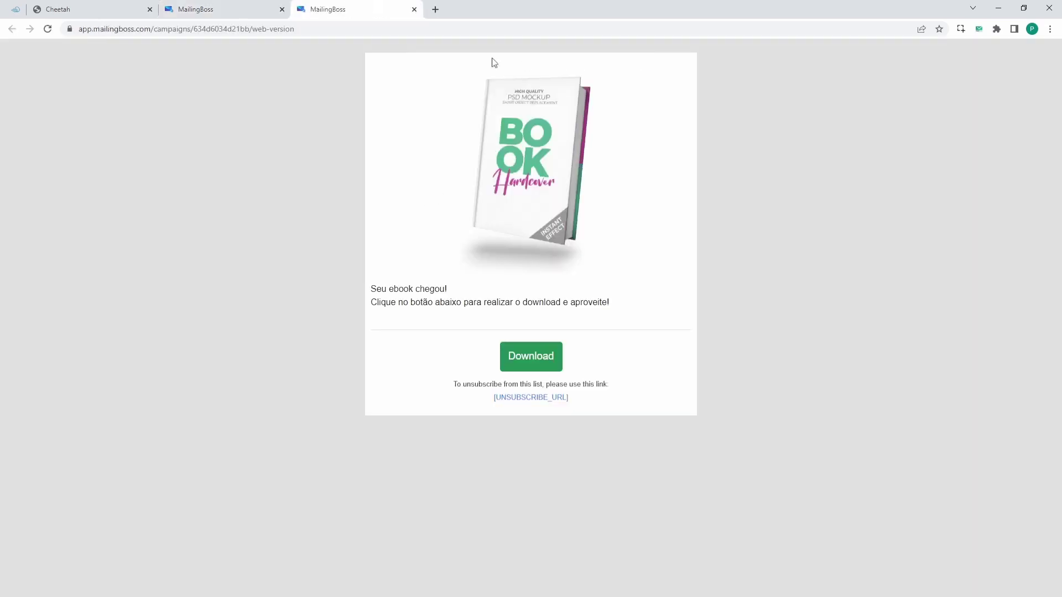
pyautogui.click(413, 10)
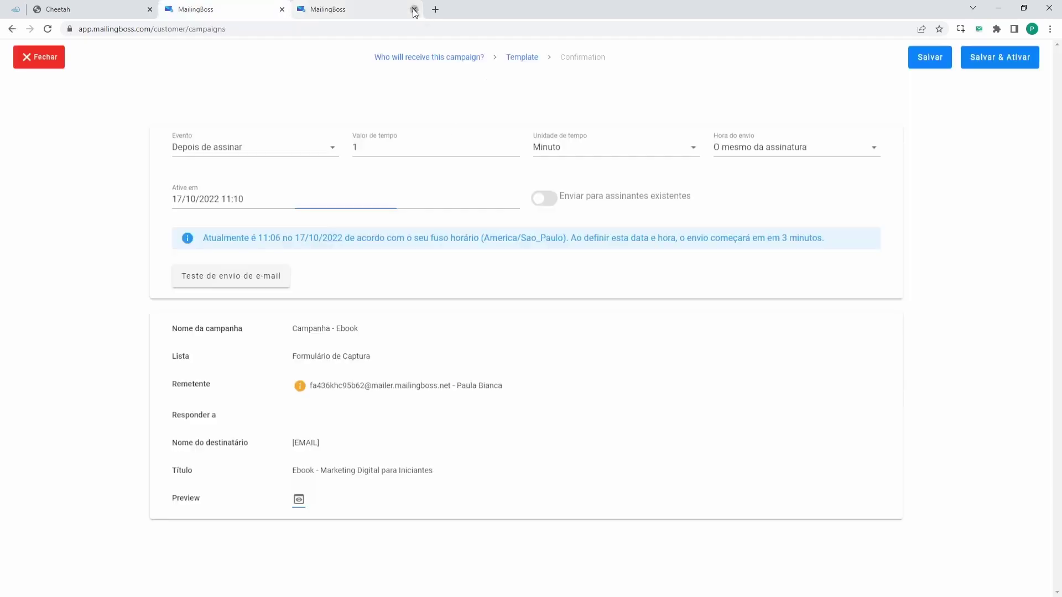
pyautogui.click(998, 57)
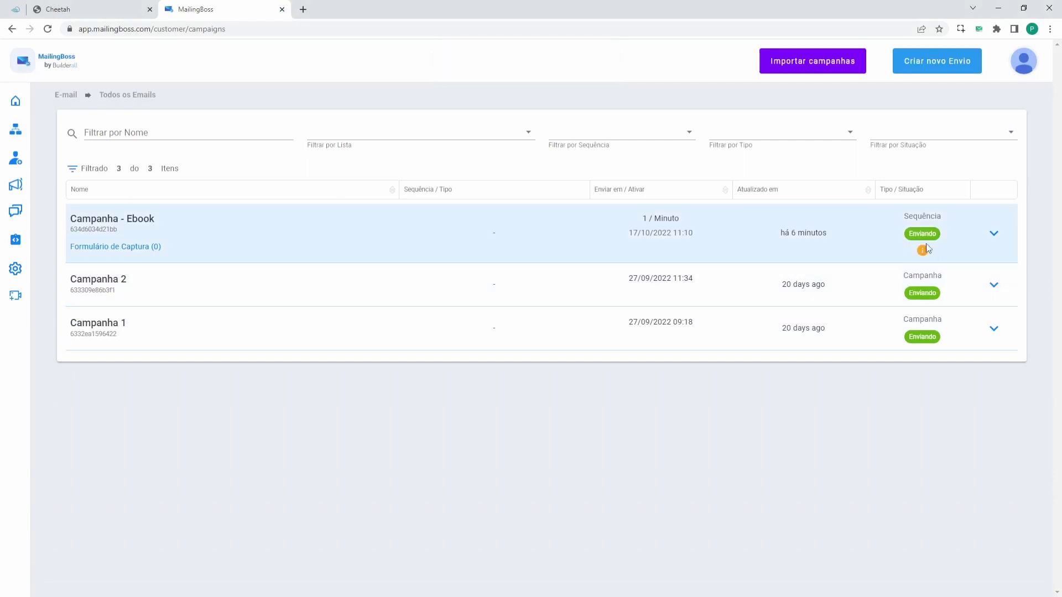
pyautogui.moveTo(921, 251)
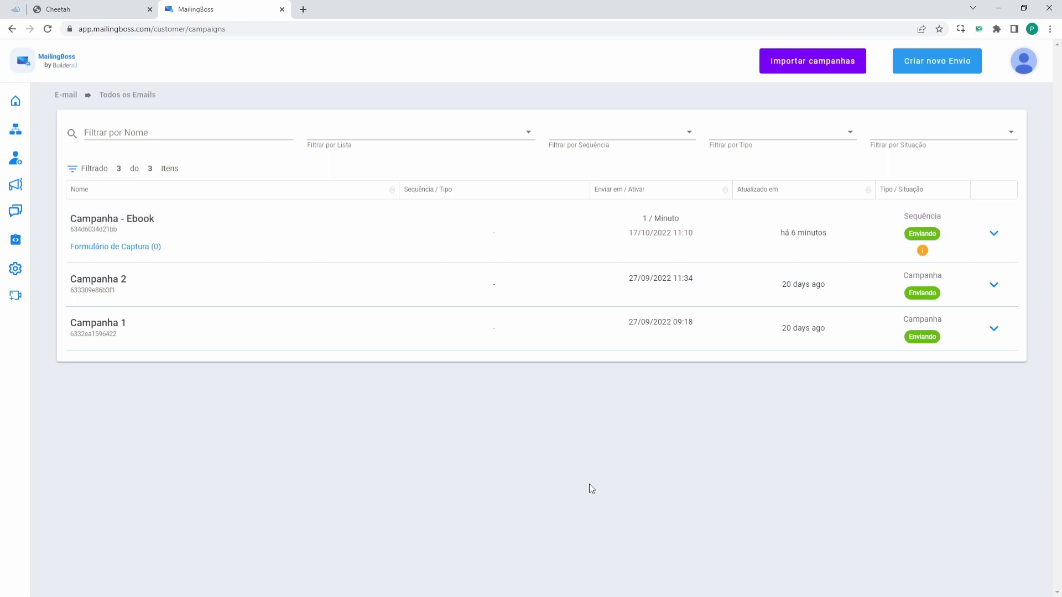
# Step: Switch to the Cheetah site manager and open the published version of the LANDING PAGE
pyautogui.hotkey('ctrl', 'shift', 'Tab')
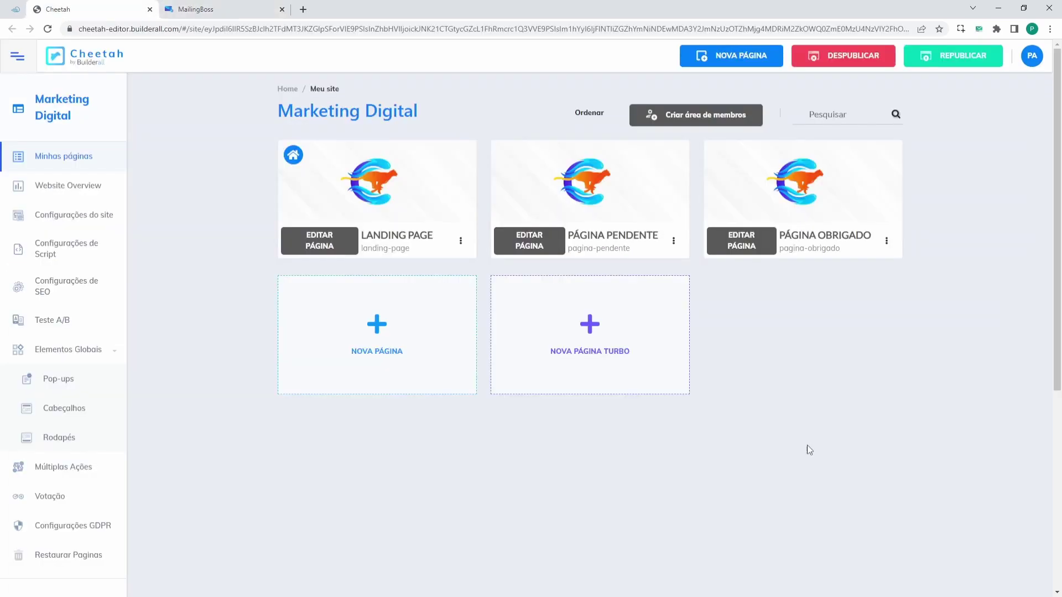
pyautogui.click(461, 241)
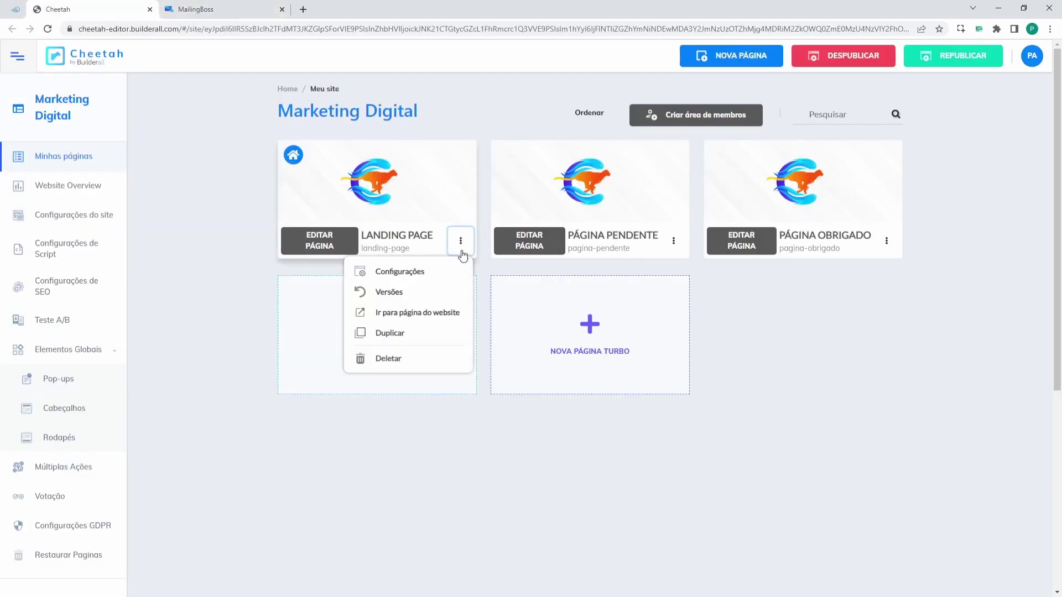
pyautogui.click(436, 314)
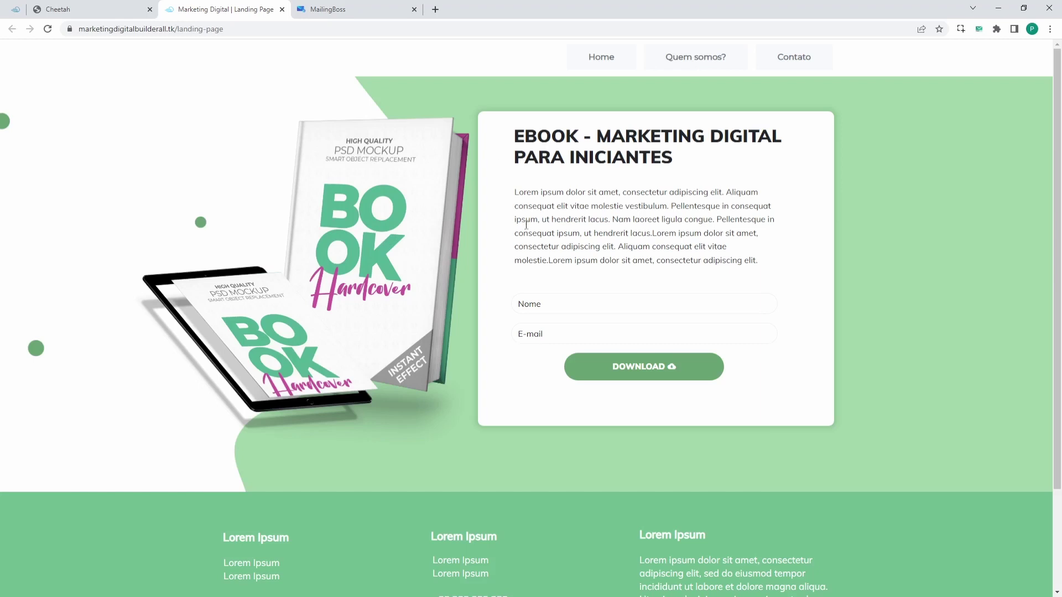
# Step: Fill in the landing page form with the subscriber's name and temporary e-mail address, and submit it with DOWNLOAD
pyautogui.click(538, 297)
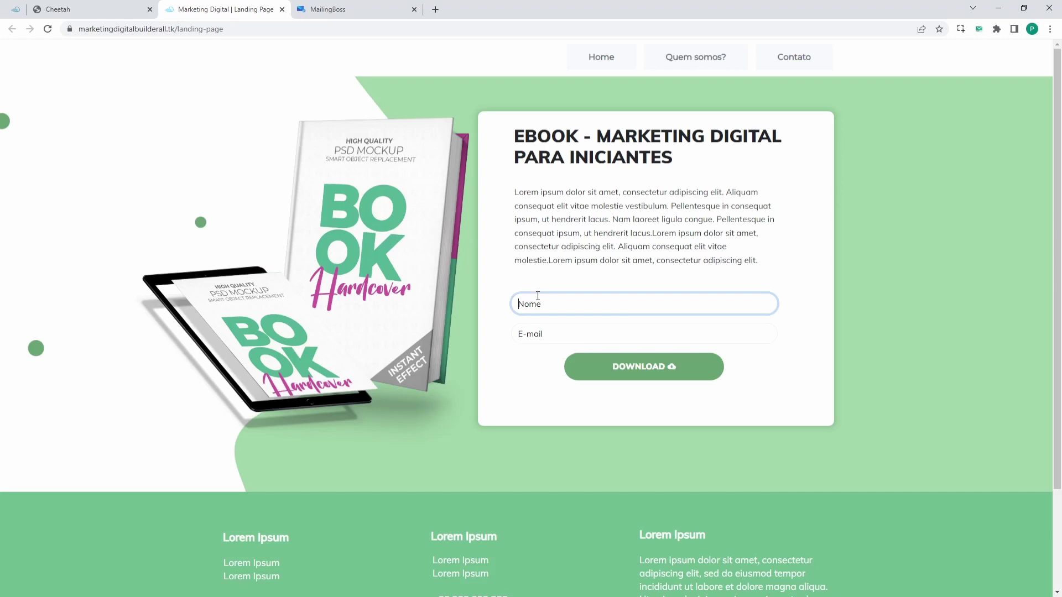
pyautogui.click(605, 339)
pyautogui.click(566, 335)
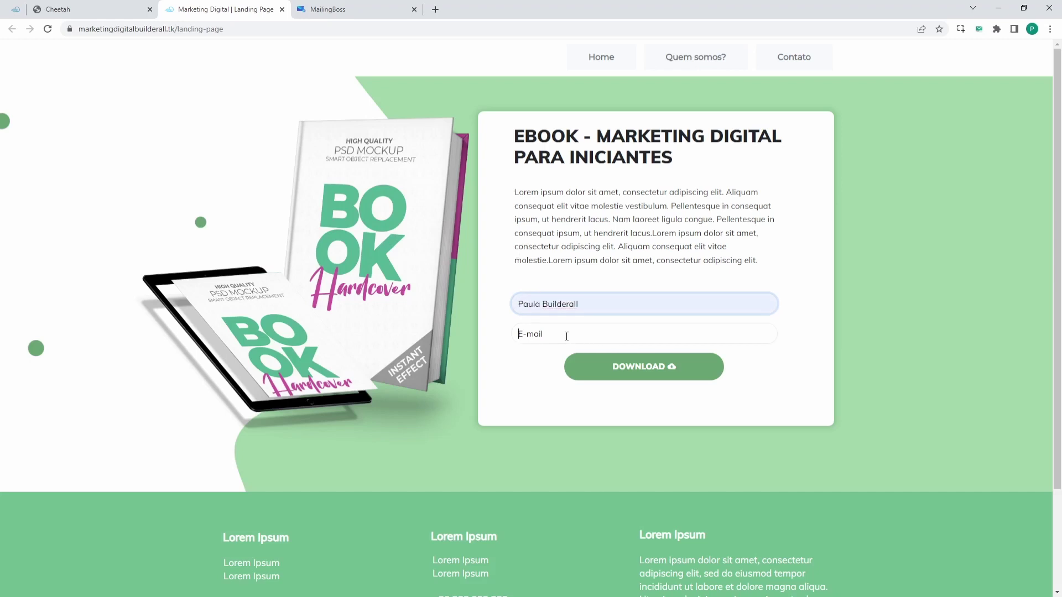
pyautogui.click(938, 177)
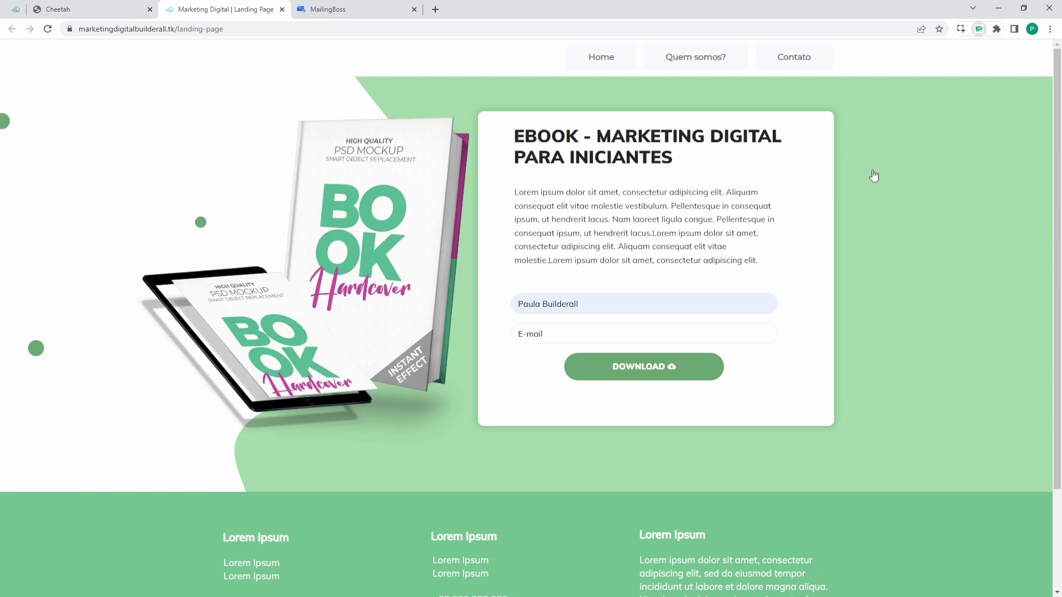
pyautogui.click(568, 328)
pyautogui.hotkey('ctrl', 'v')
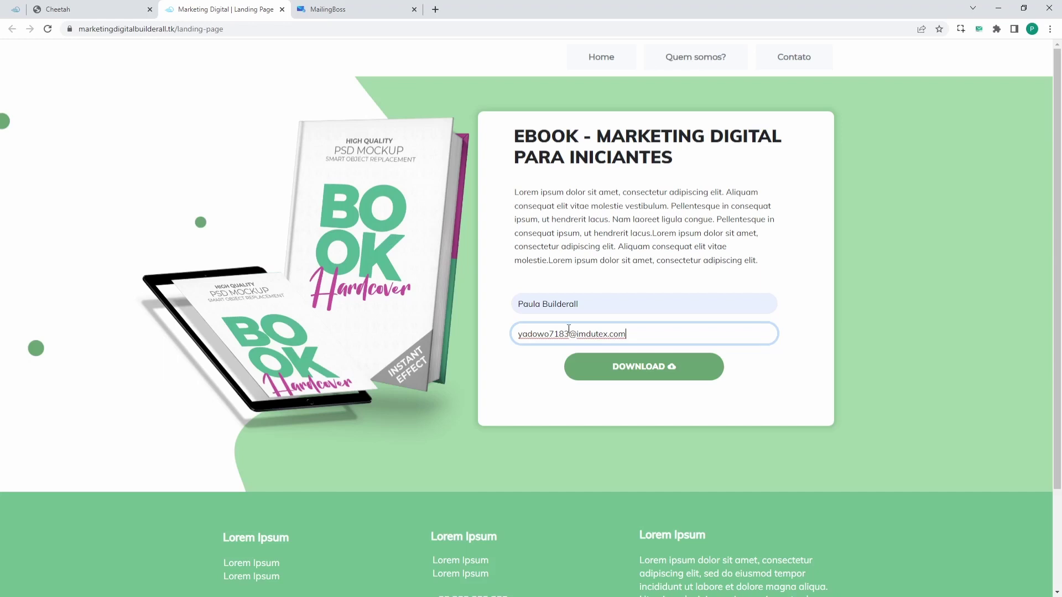
pyautogui.click(534, 381)
pyautogui.click(646, 374)
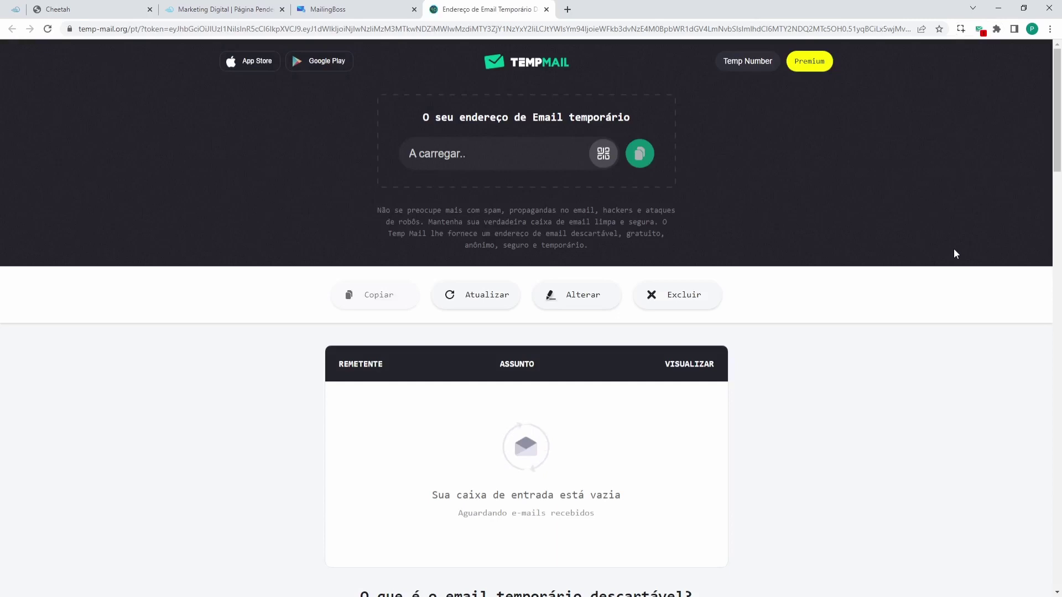
# Step: In the Temp Mail inbox, open the message "Email de confirmação de inscrição"
pyautogui.scroll(-2, 787, 291)
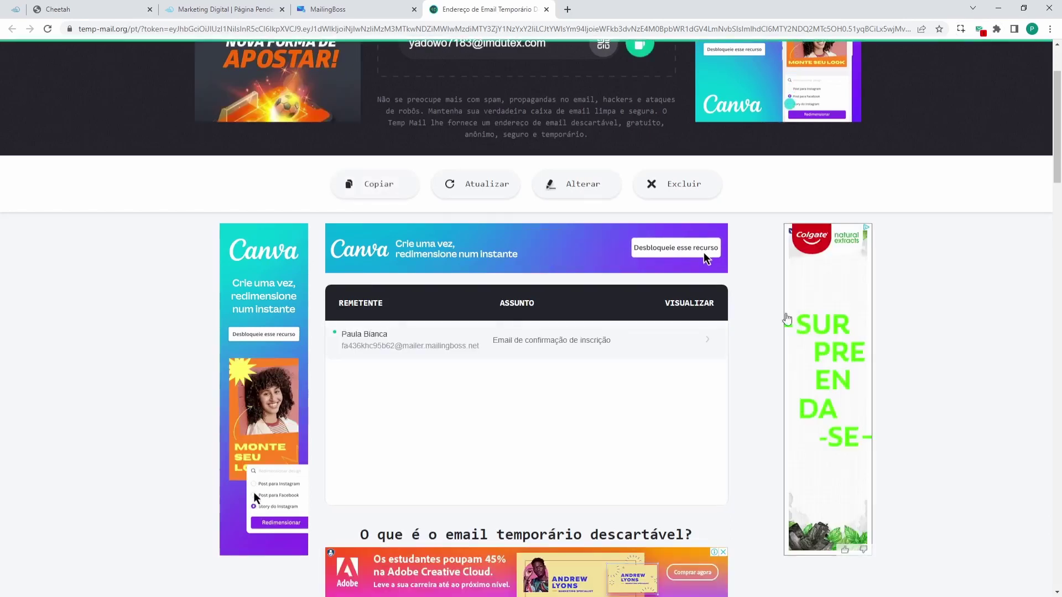
pyautogui.scroll(-1, 557, 300)
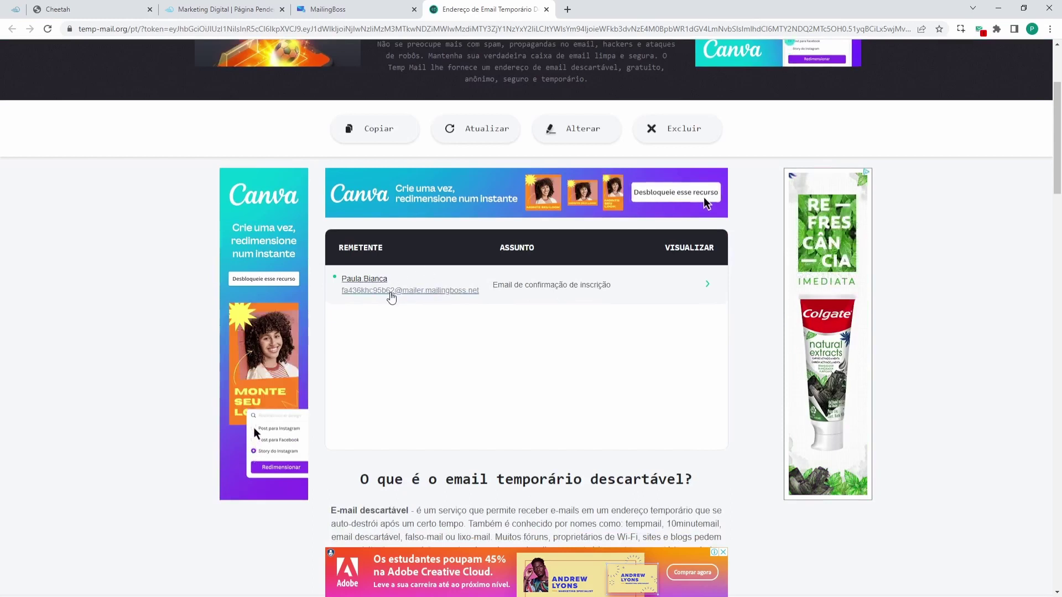
pyautogui.click(707, 286)
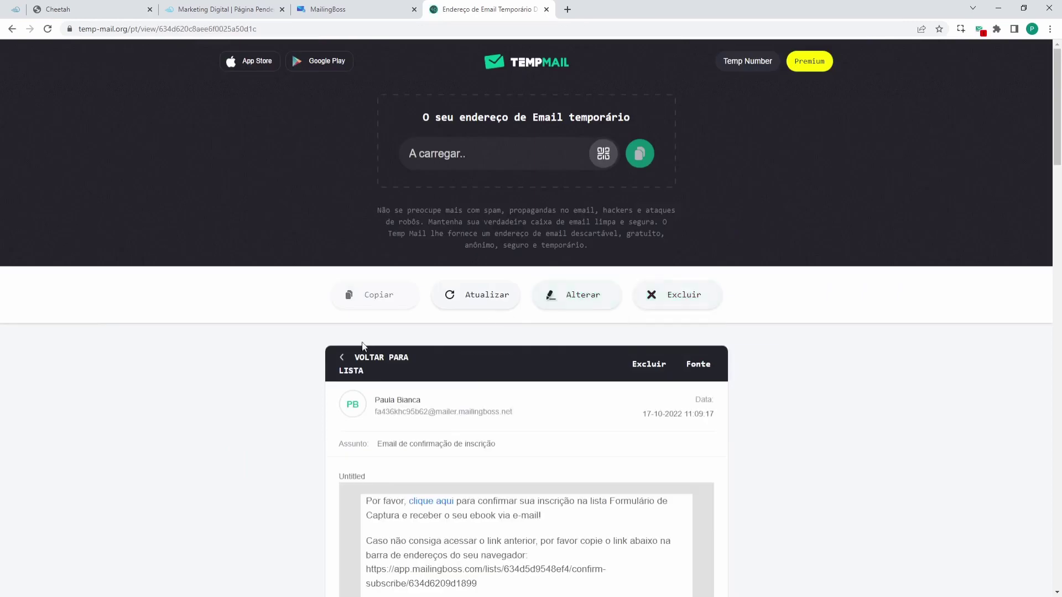
# Step: Review the confirmation message and its alternative link, and confirm the subscription through "clique aqui"
pyautogui.scroll(-3, 709, 362)
pyautogui.scroll(-3, 702, 368)
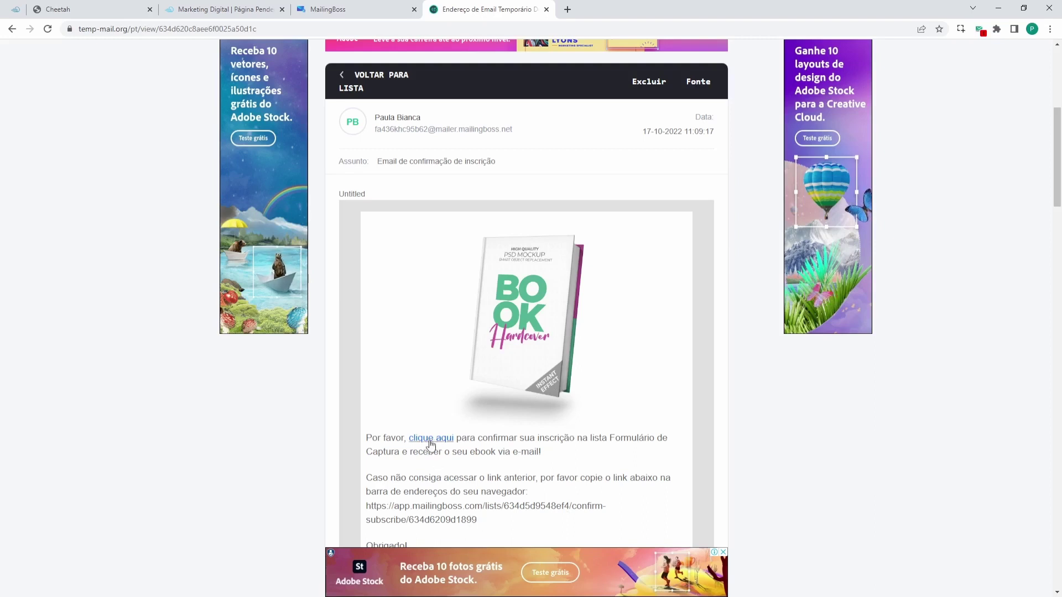
pyautogui.moveTo(478, 521); pyautogui.dragTo(366, 506)
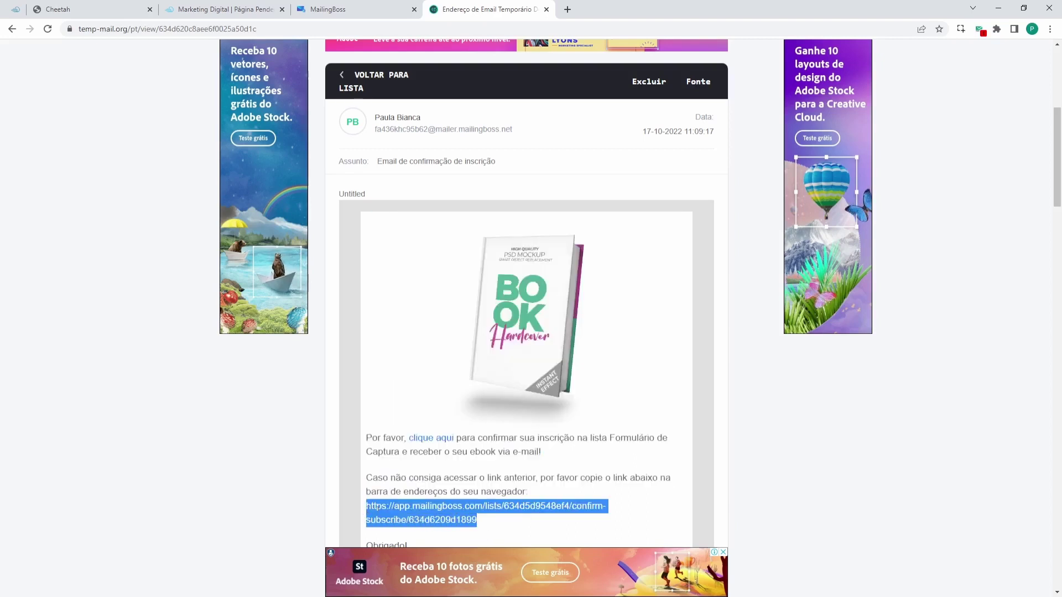
pyautogui.click(614, 479)
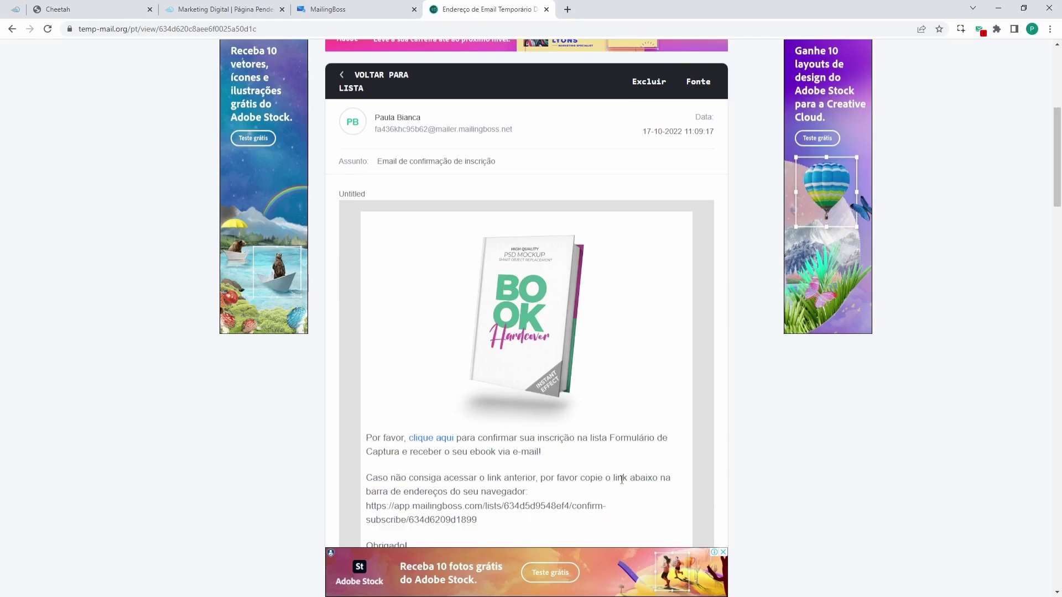
pyautogui.click(434, 444)
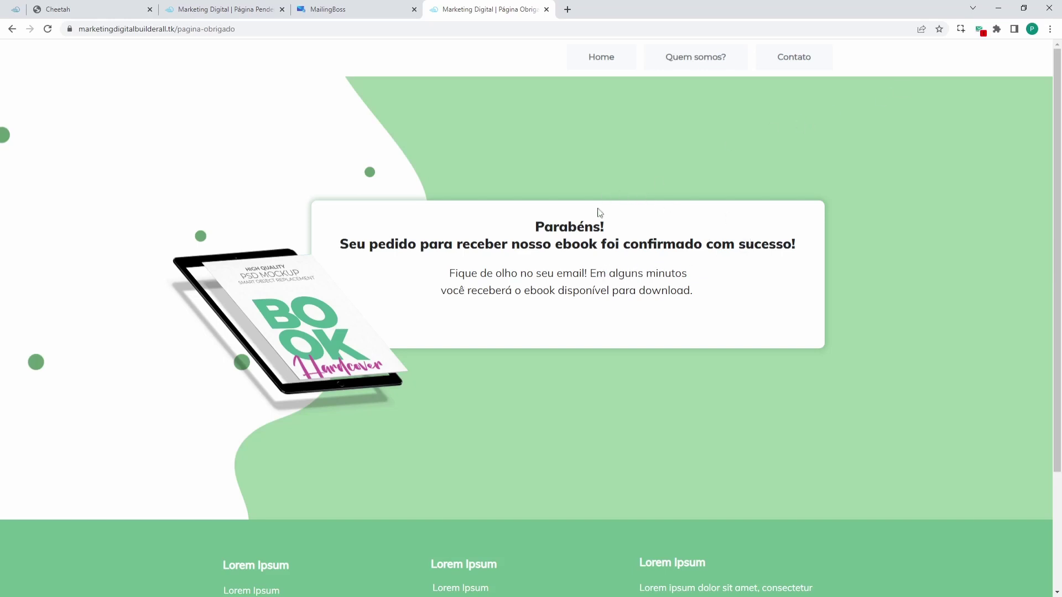
# Step: Check the Temp Mail inbox for the ebook email, and open the overview of "Campanha - Ebook" in MailingBoss
pyautogui.click(982, 33)
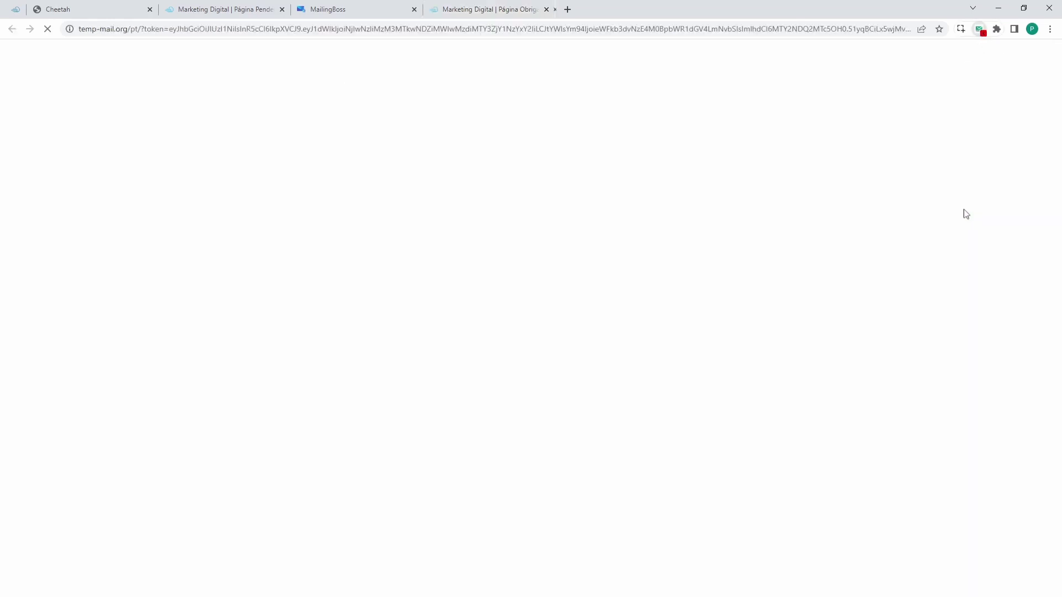
pyautogui.scroll(-3, 299, 276)
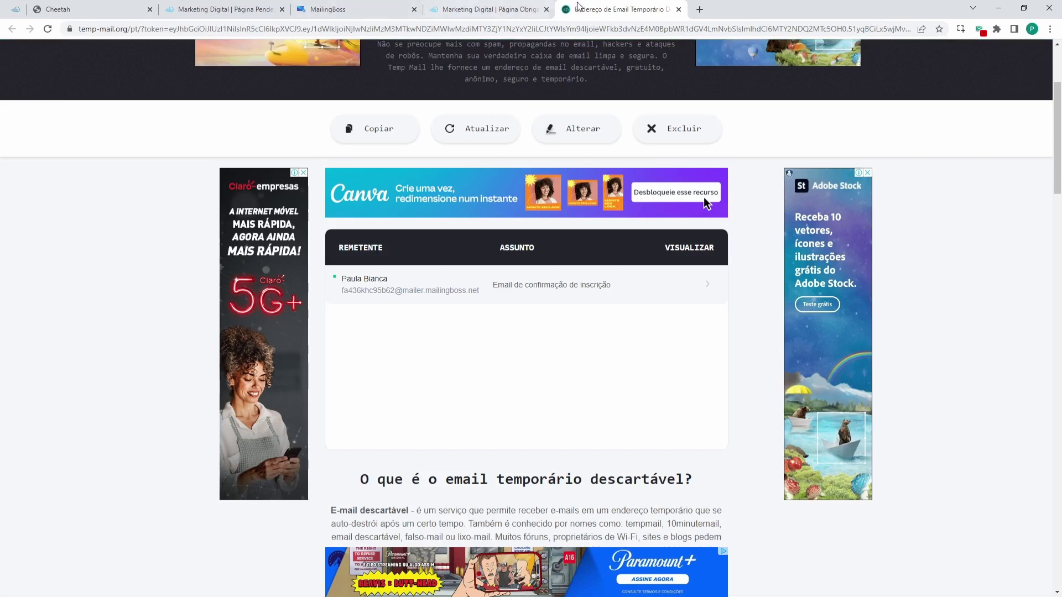
pyautogui.click(330, 15)
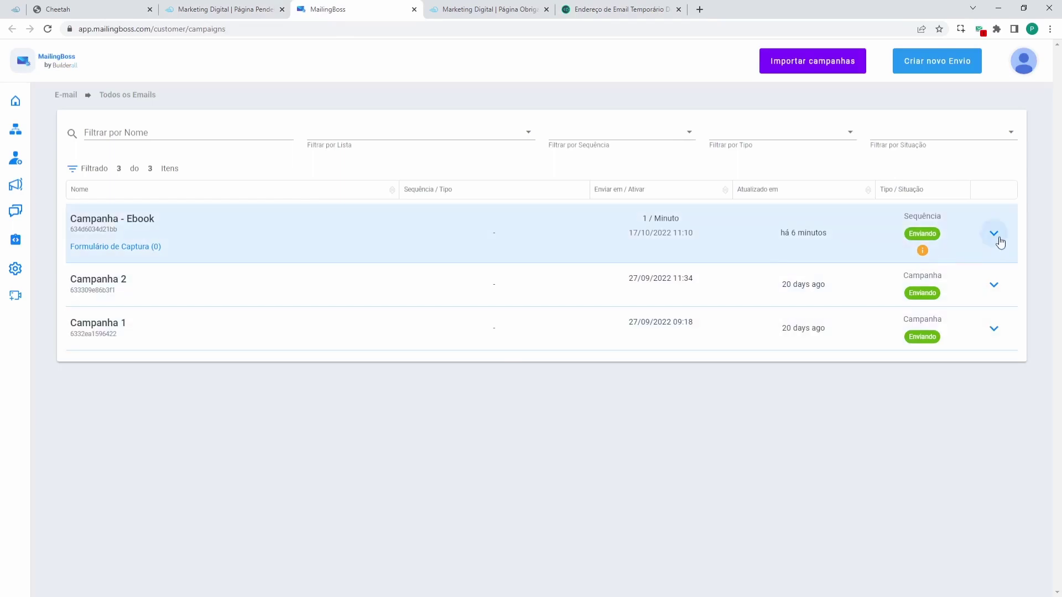
pyautogui.click(997, 238)
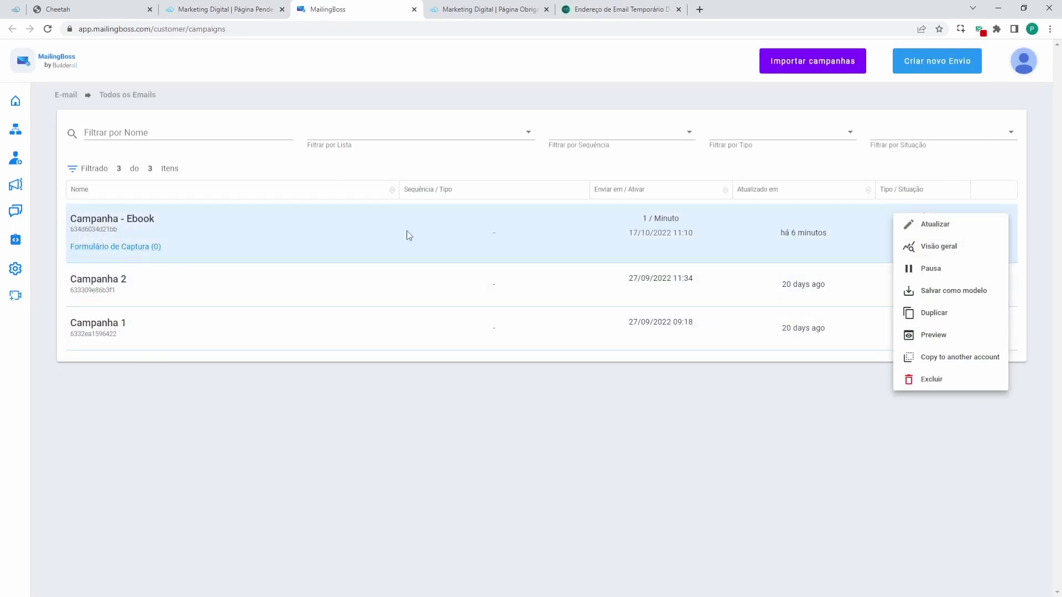
pyautogui.click(938, 256)
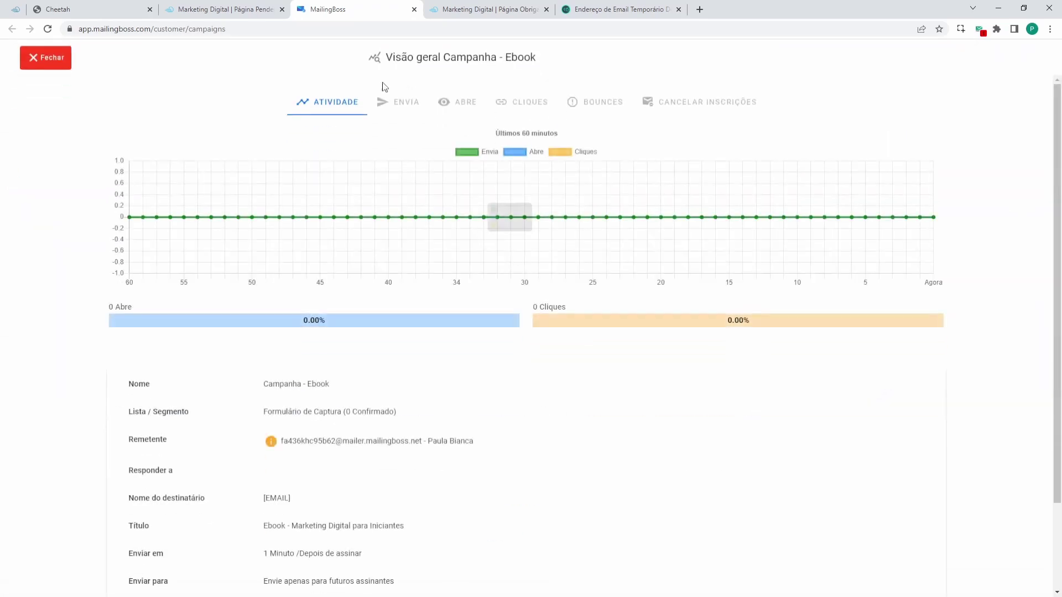
# Step: Examine the sending statistics, activity and settings of "Campanha - Ebook", and close the overview
pyautogui.click(402, 109)
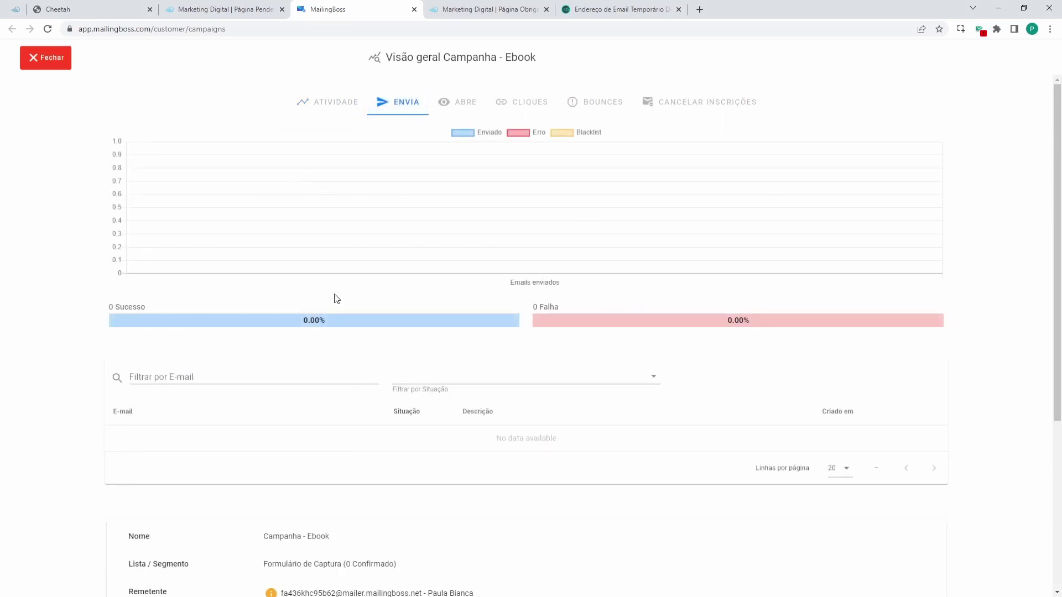
pyautogui.scroll(-1, 336, 298)
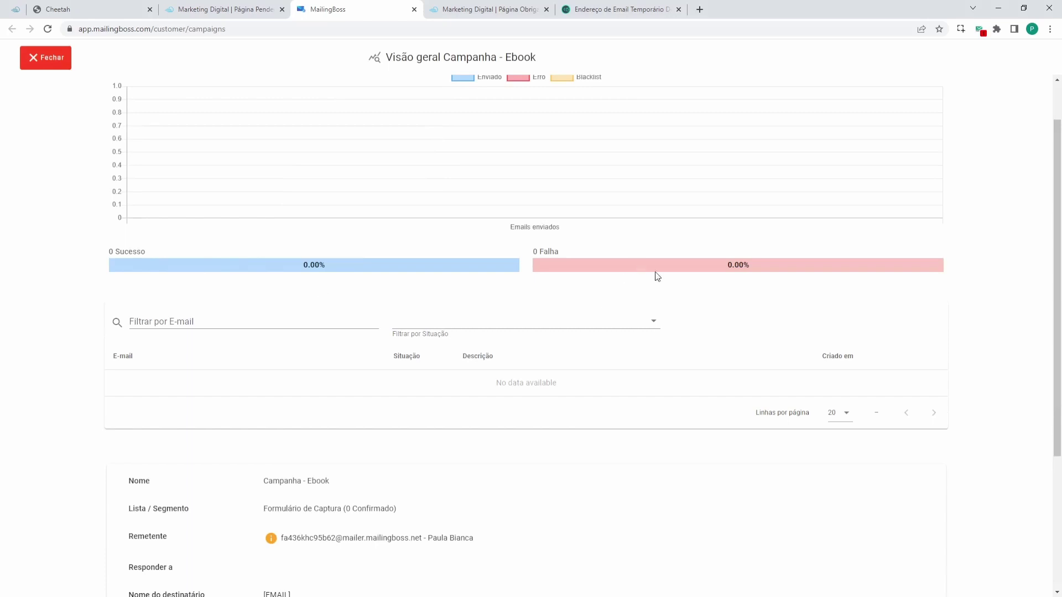
pyautogui.scroll(1, 616, 326)
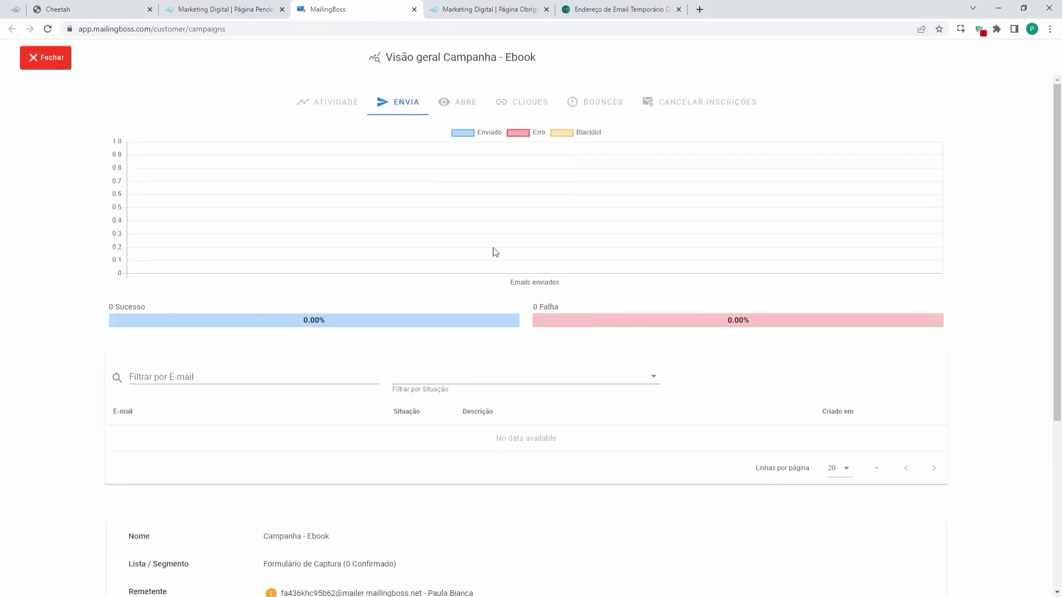
pyautogui.click(338, 111)
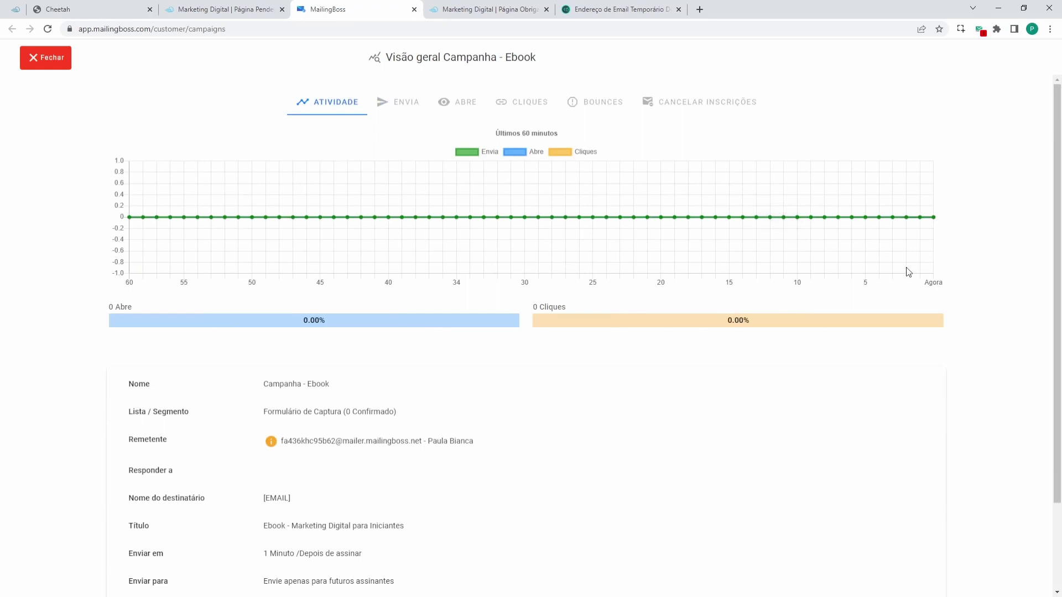
pyautogui.scroll(-2, 475, 432)
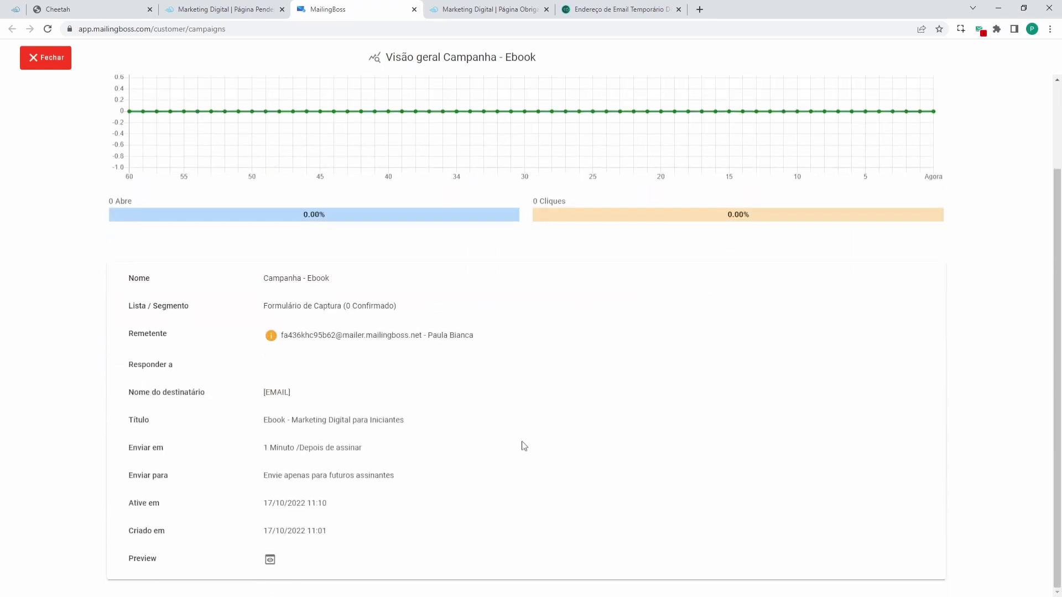
pyautogui.scroll(2, 524, 445)
pyautogui.click(33, 55)
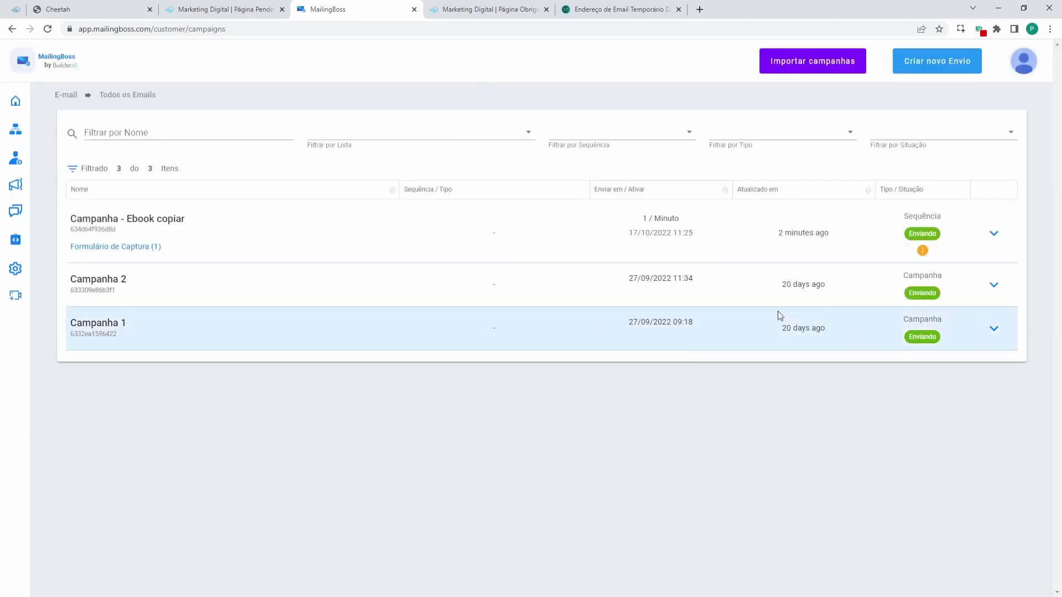
# Step: Open the overview of "Campanha - Ebook copiar" and examine its activity and sent emails
pyautogui.click(993, 233)
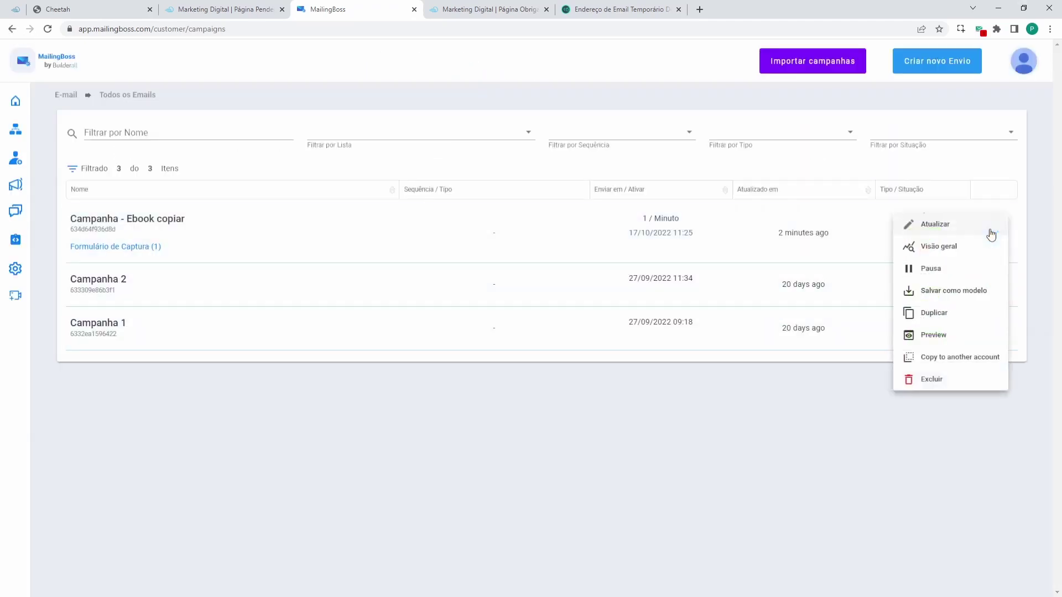
pyautogui.click(946, 257)
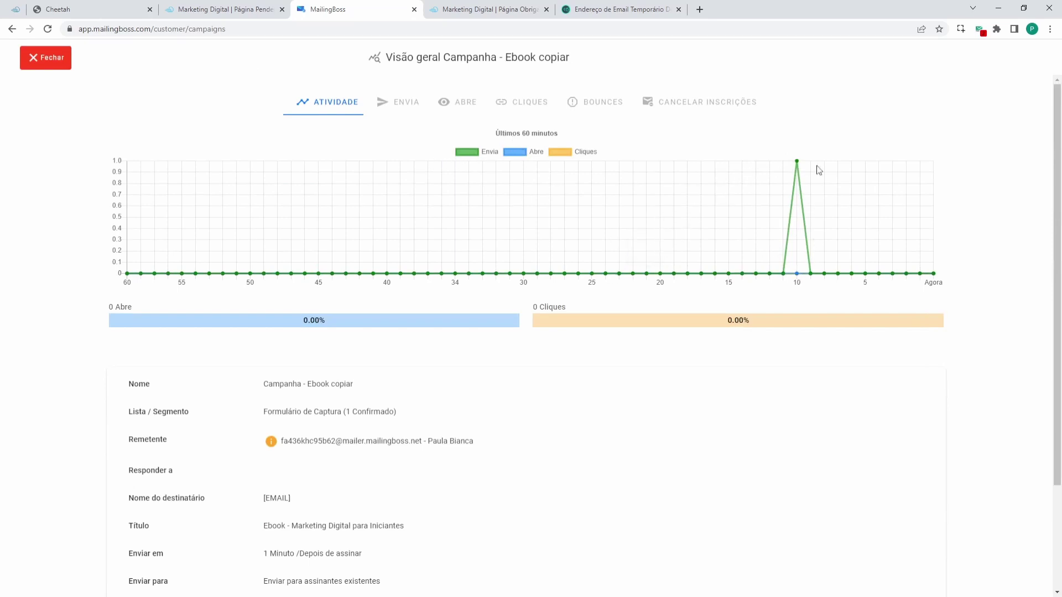
pyautogui.click(388, 108)
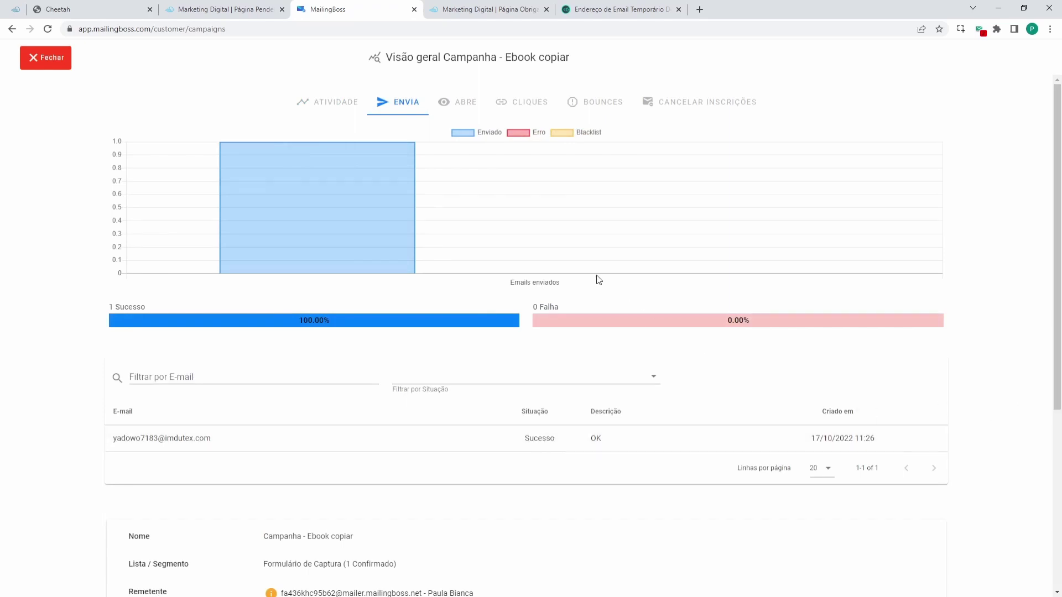
# Step: Switch to the Temp Mail inbox and open the message "Ebook - Marketing Digital para Iniciantes"
pyautogui.click(599, 9)
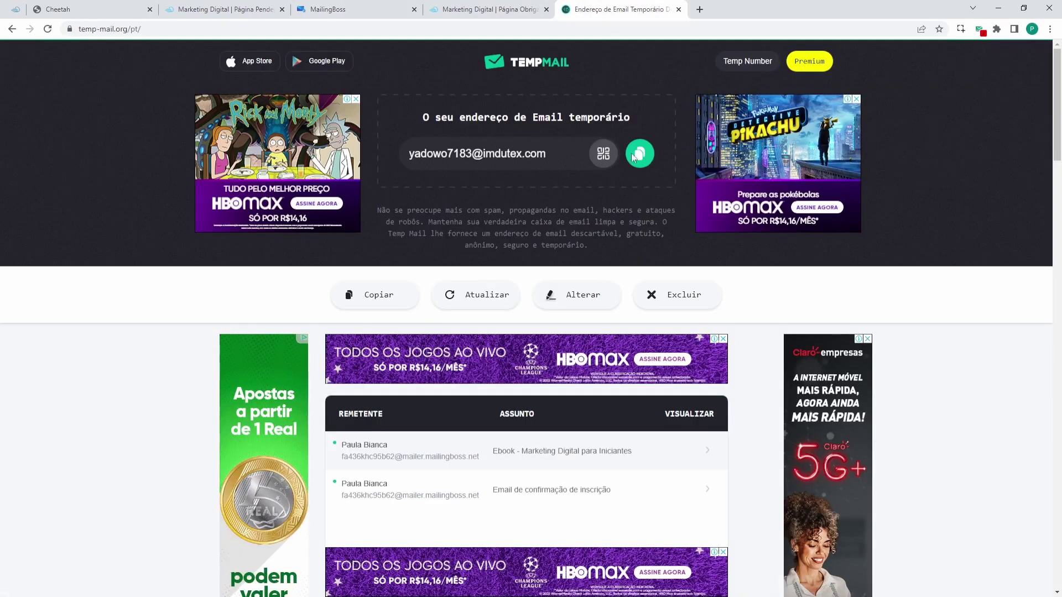
pyautogui.scroll(-2, 192, 379)
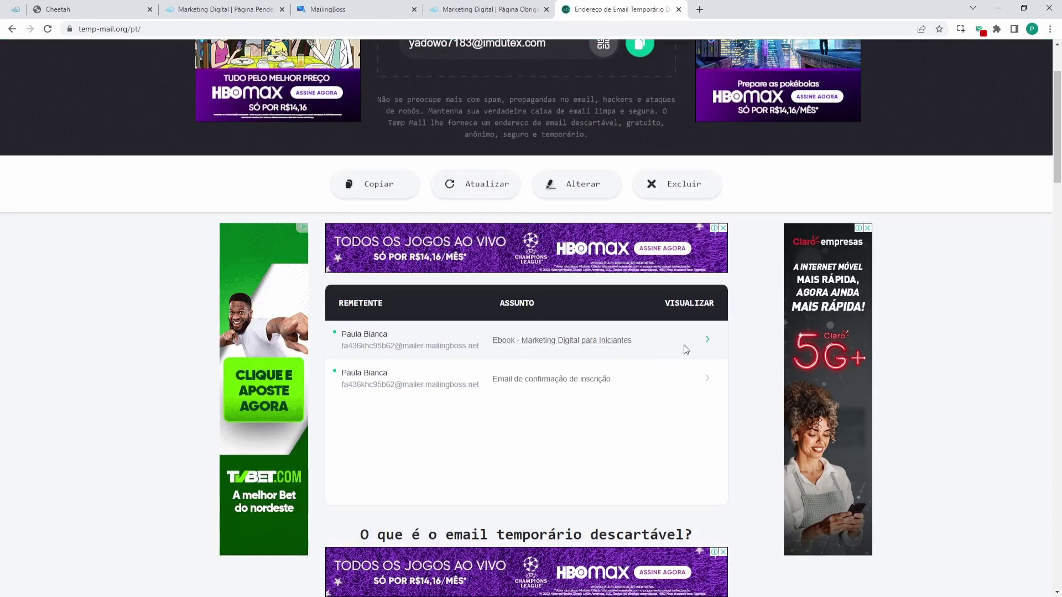
pyautogui.click(710, 346)
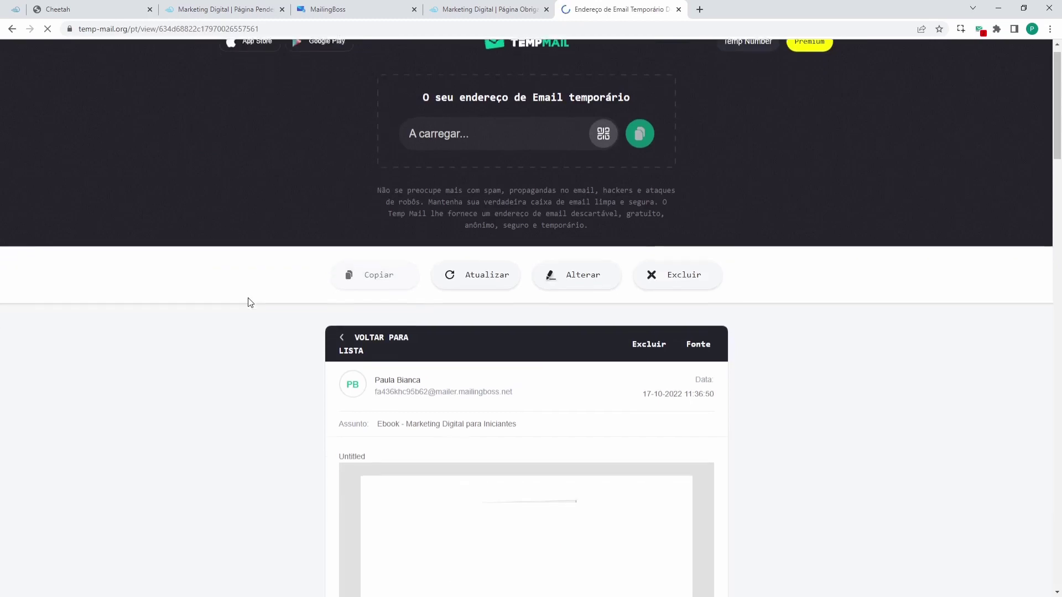
# Step: Review the ebook email's content, test its Download button and close the page it opens
pyautogui.scroll(-4, 250, 302)
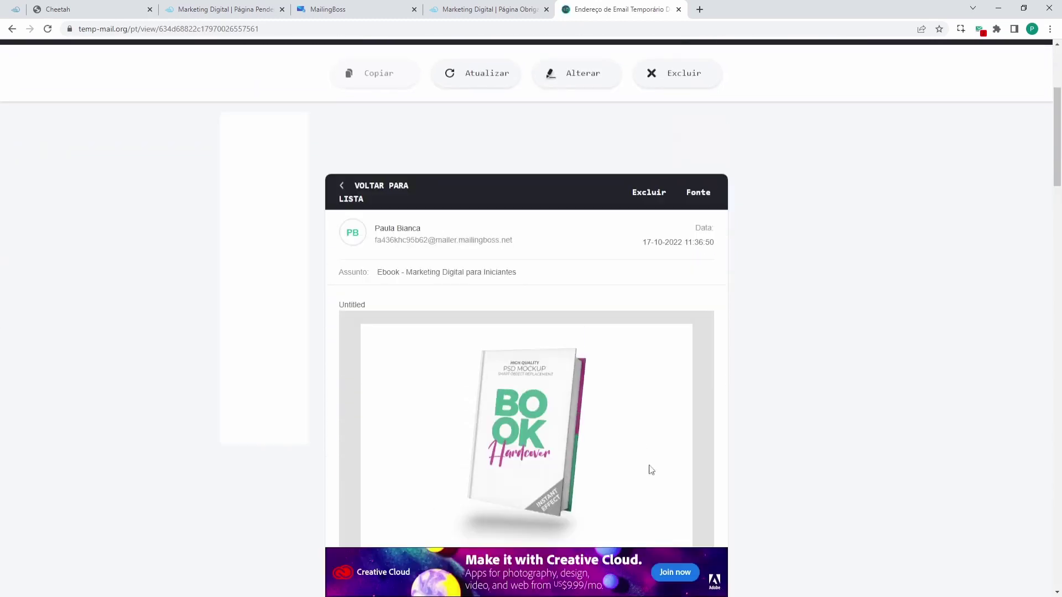
pyautogui.scroll(-2, 429, 310)
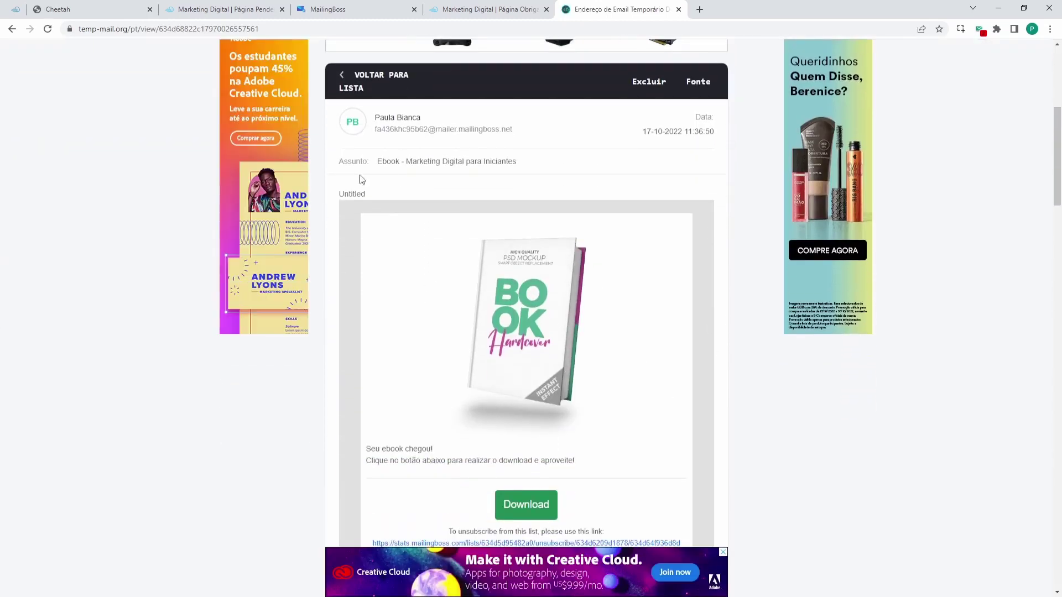
pyautogui.scroll(-1, 335, 181)
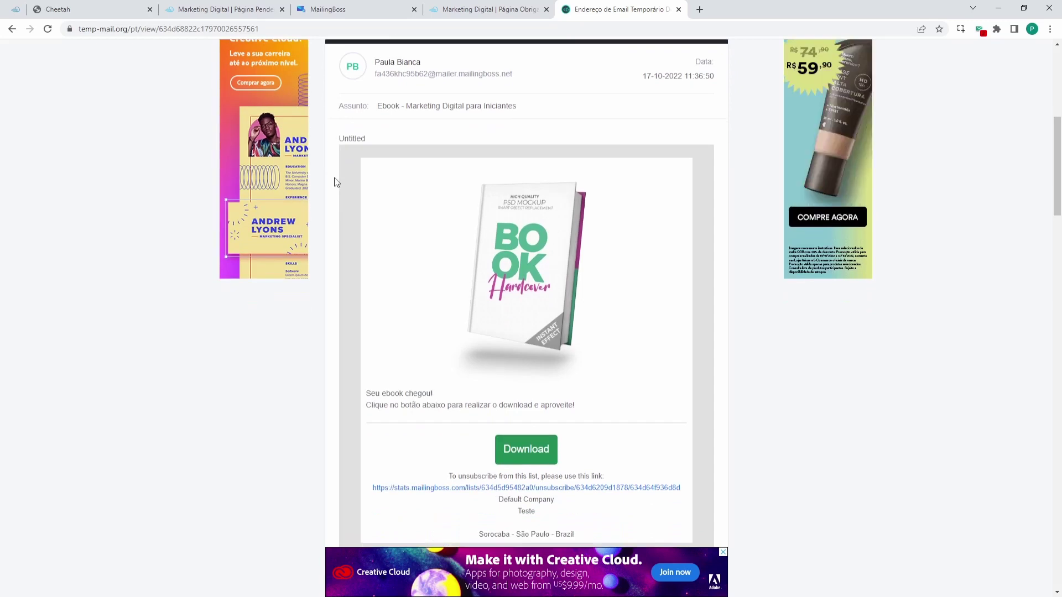
pyautogui.scroll(-1, 336, 182)
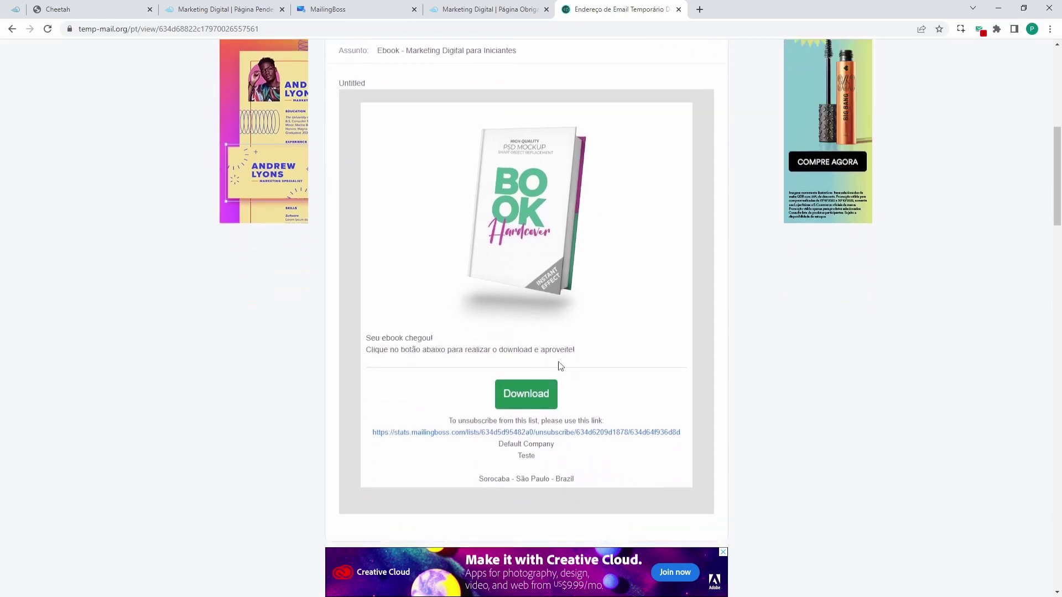
pyautogui.click(540, 399)
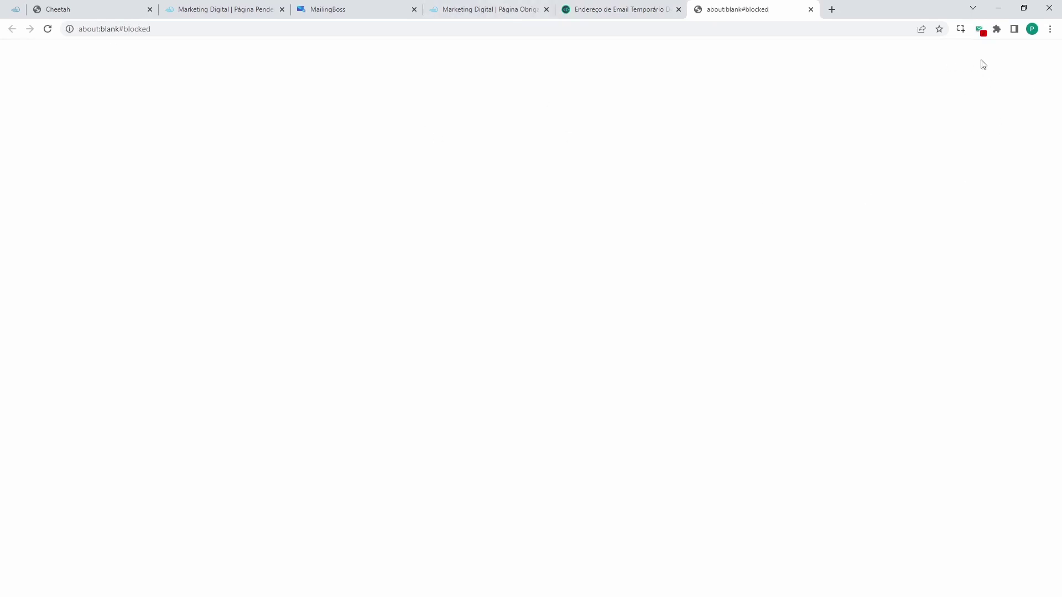
pyautogui.click(811, 10)
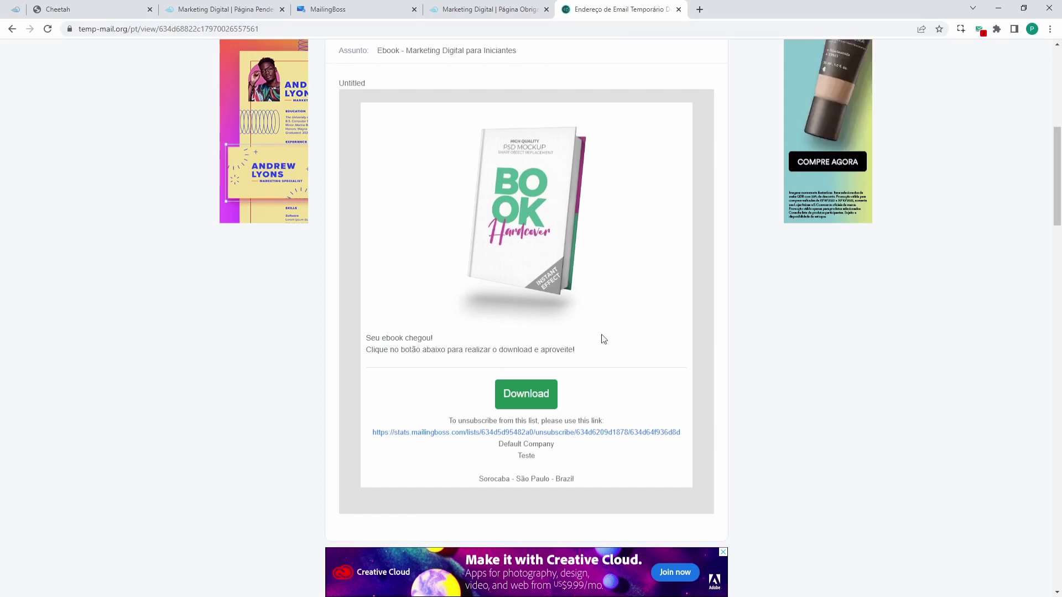
pyautogui.scroll(6, 522, 296)
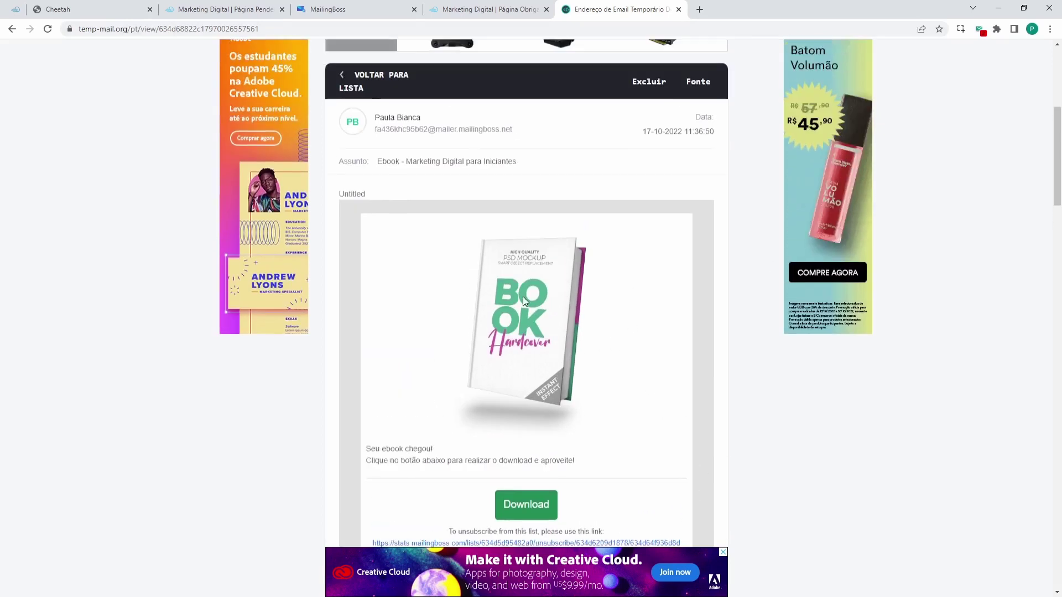
pyautogui.scroll(-6, 516, 315)
pyautogui.scroll(1, 516, 314)
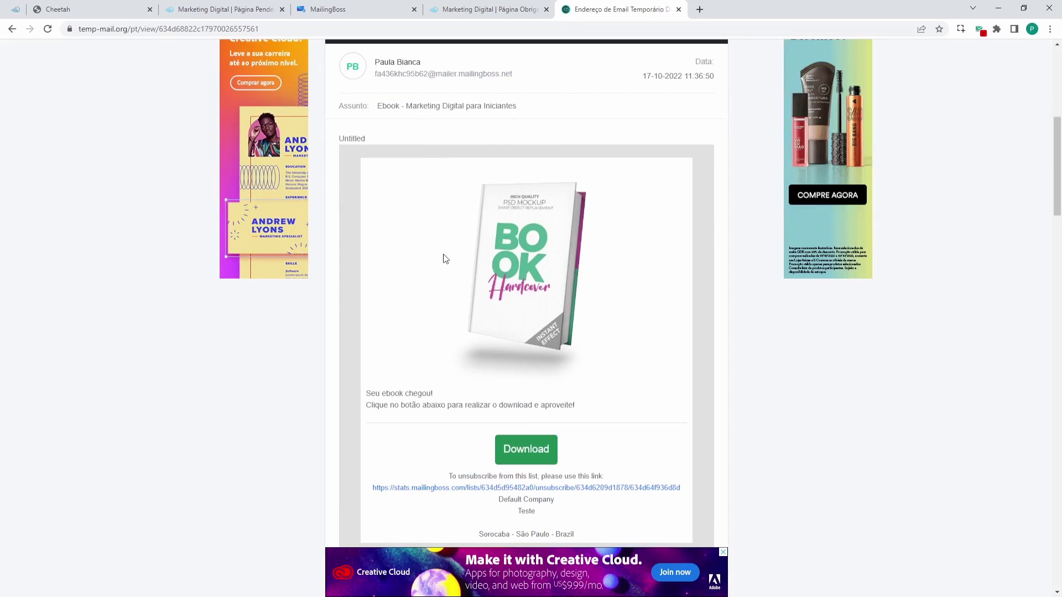
# Step: Switch back to MailingBoss, leave the campaign overview and open the contacts of the list "Formulário de Captura"
pyautogui.click(323, 10)
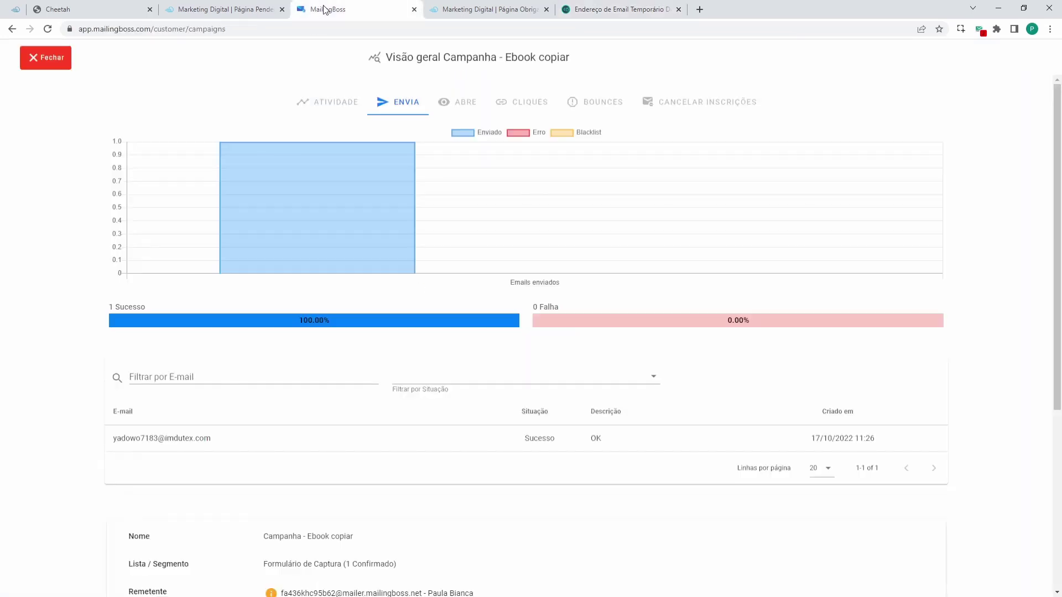
pyautogui.click(36, 58)
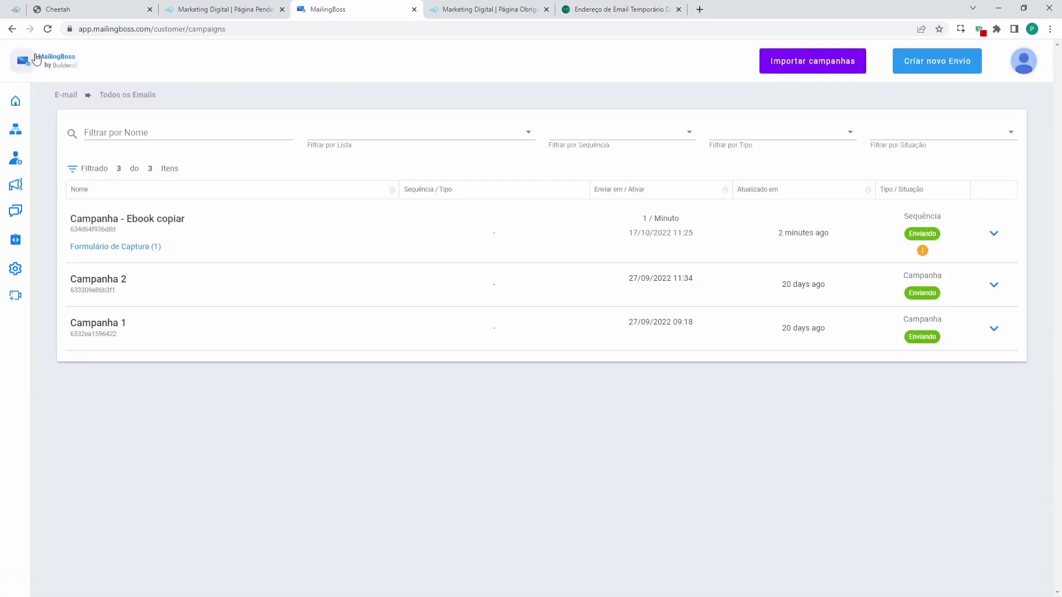
pyautogui.moveTo(23, 207)
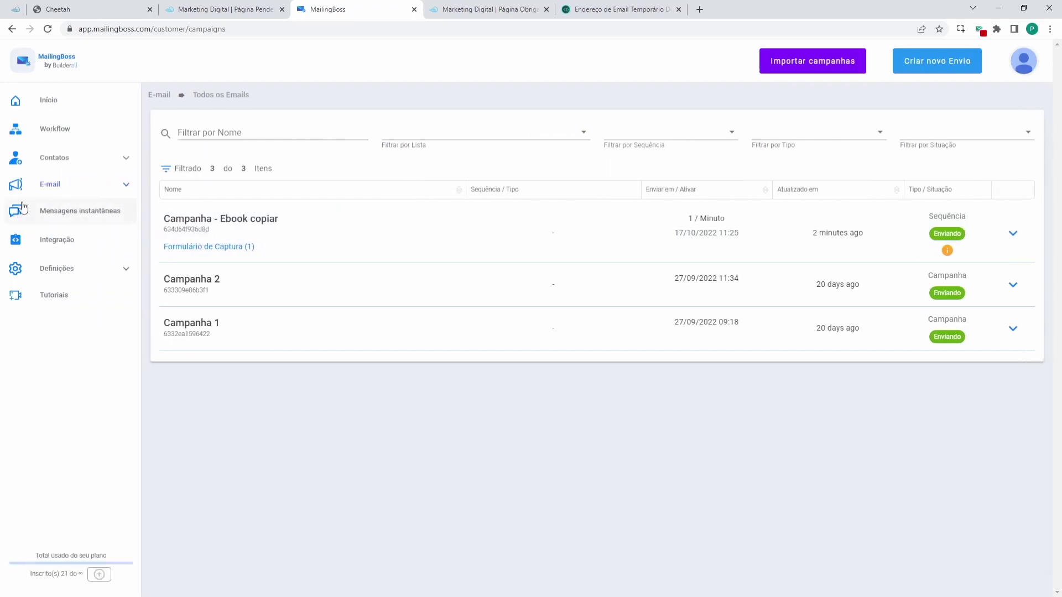
pyautogui.click(63, 160)
pyautogui.click(52, 182)
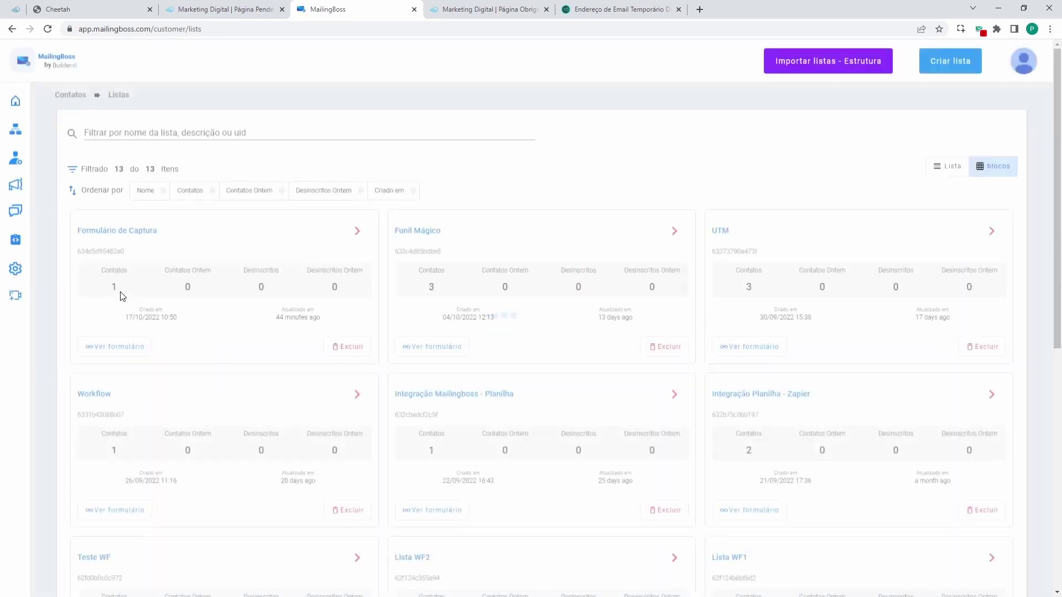
pyautogui.click(357, 231)
pyautogui.click(405, 310)
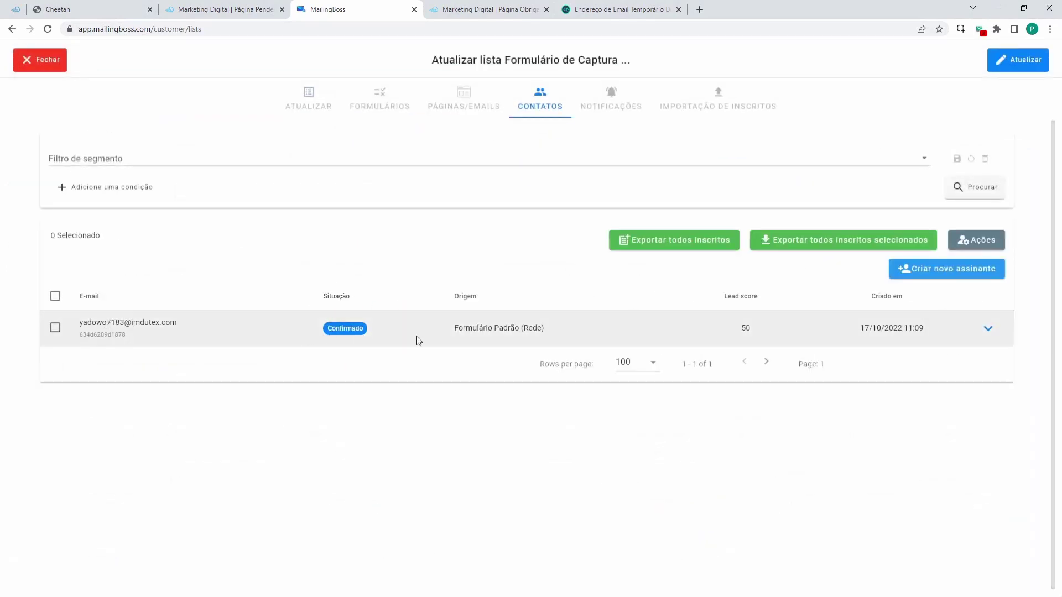
# Step: View the subscription overview of the list's only contact, and close it
pyautogui.click(988, 329)
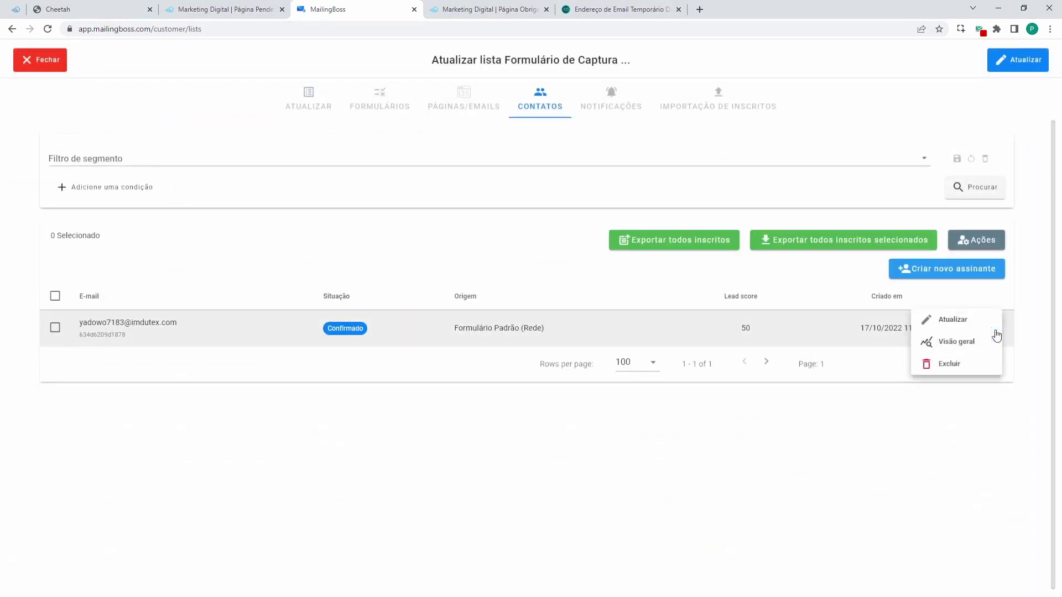
pyautogui.click(956, 343)
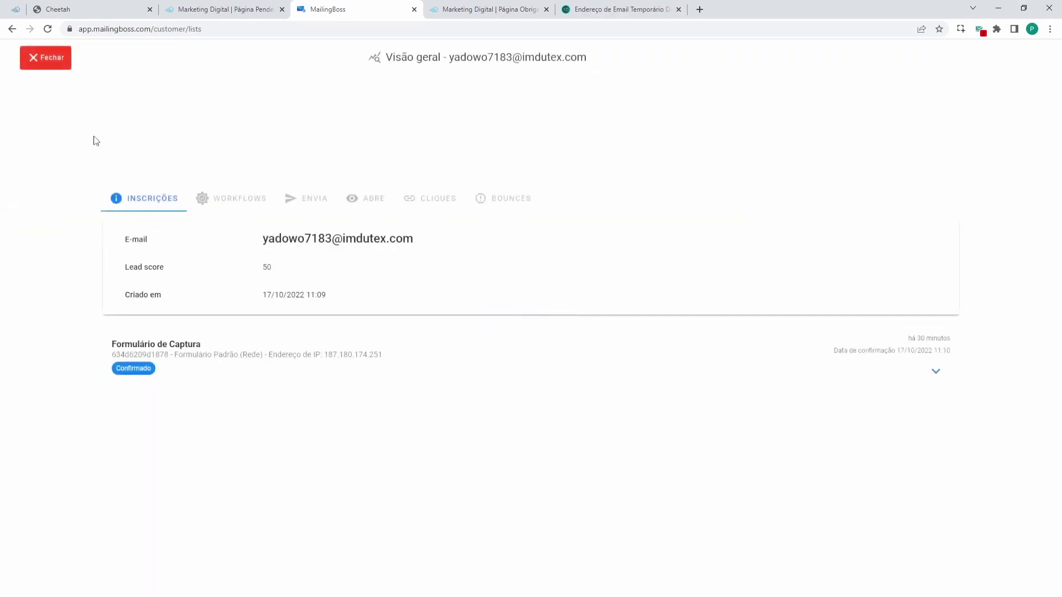
pyautogui.click(54, 62)
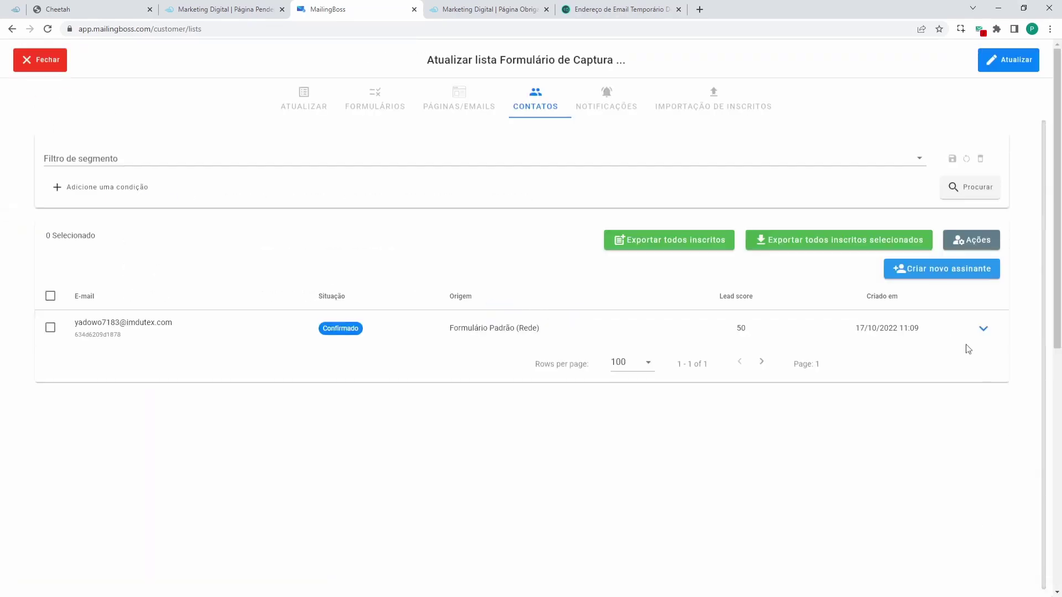
# Step: Open the contact's details for editing, look through the available tags and close the form without saving
pyautogui.click(987, 329)
pyautogui.click(967, 319)
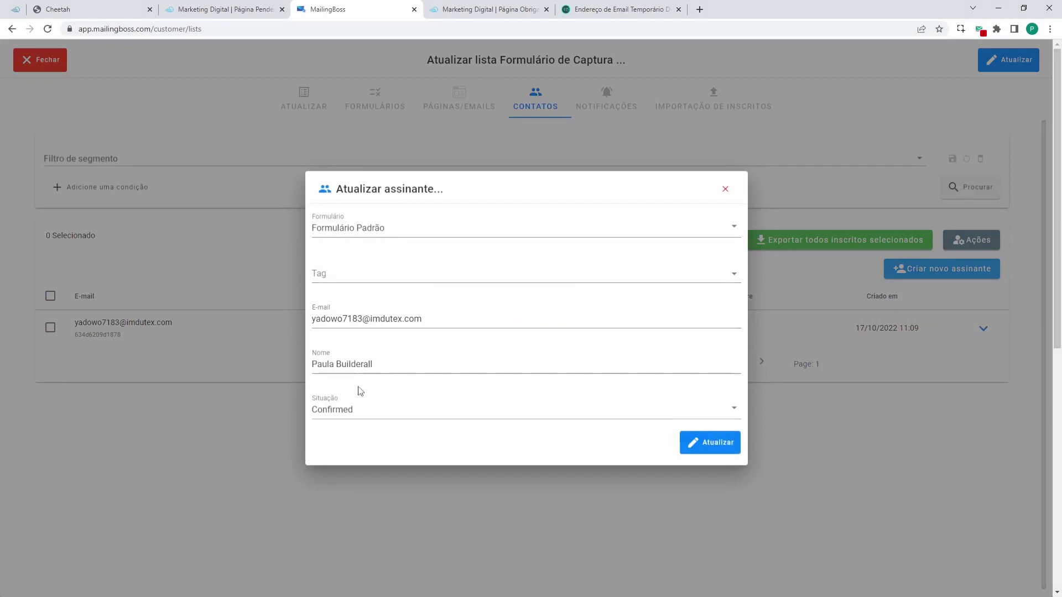
pyautogui.click(343, 275)
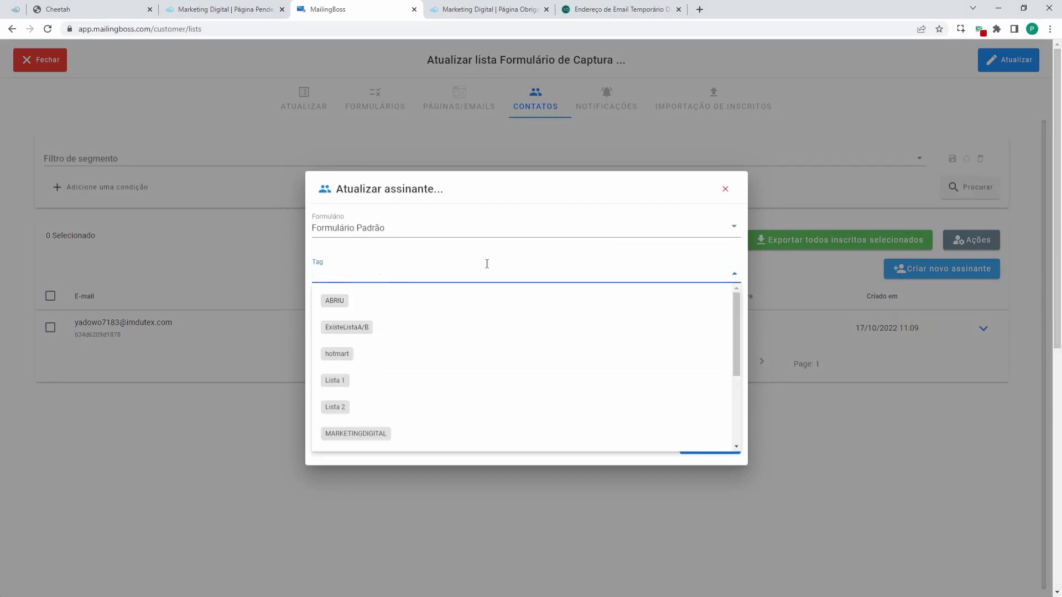
pyautogui.click(725, 189)
# Step: Examine the workflows and sent emails in the contact's overview, and return to the contact list
pyautogui.moveTo(995, 330)
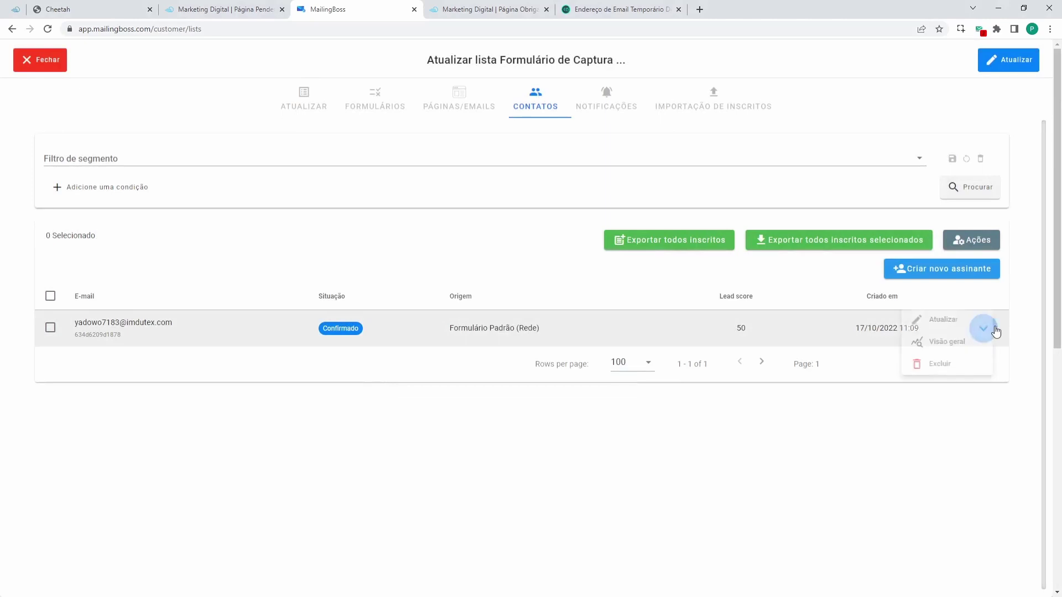
pyautogui.click(935, 341)
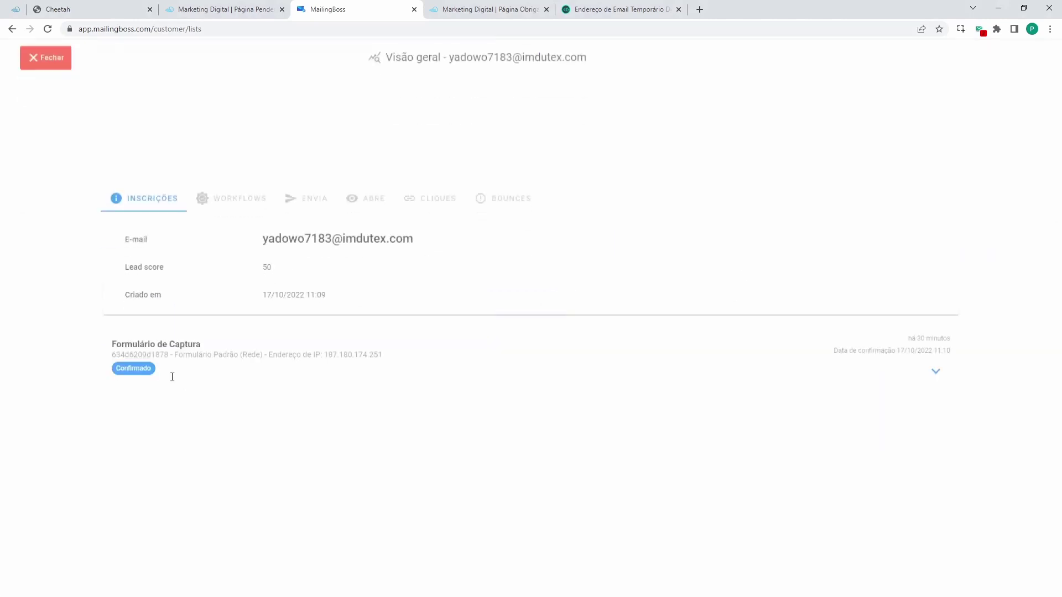
pyautogui.click(226, 203)
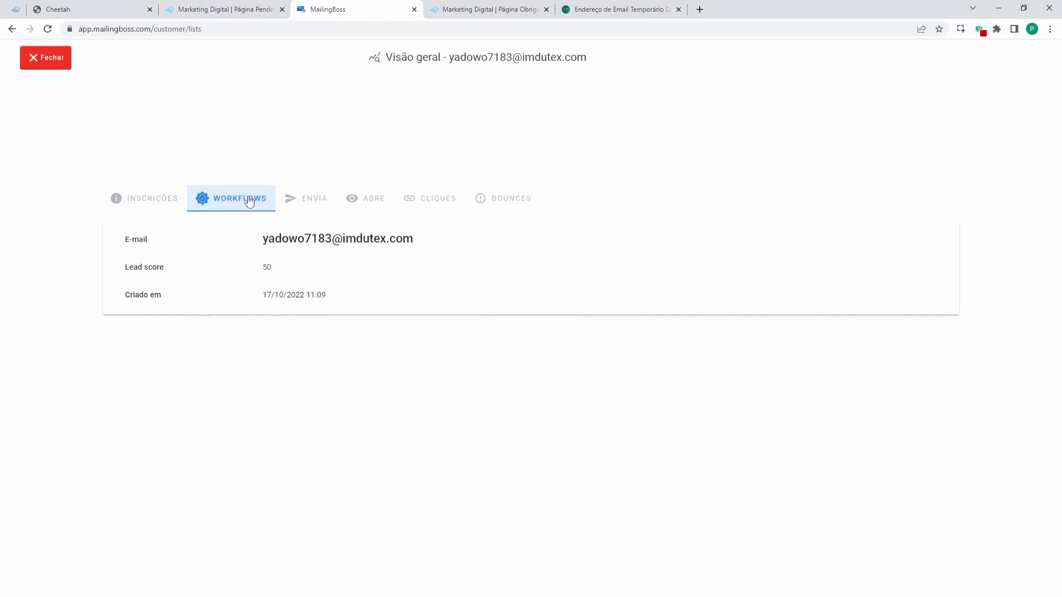
pyautogui.click(304, 207)
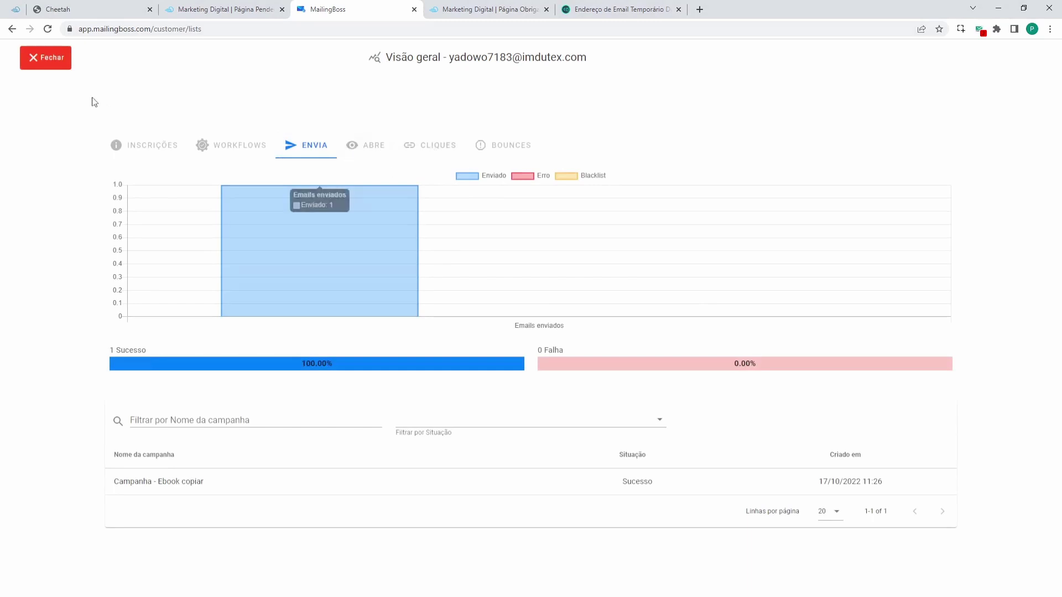
pyautogui.click(40, 61)
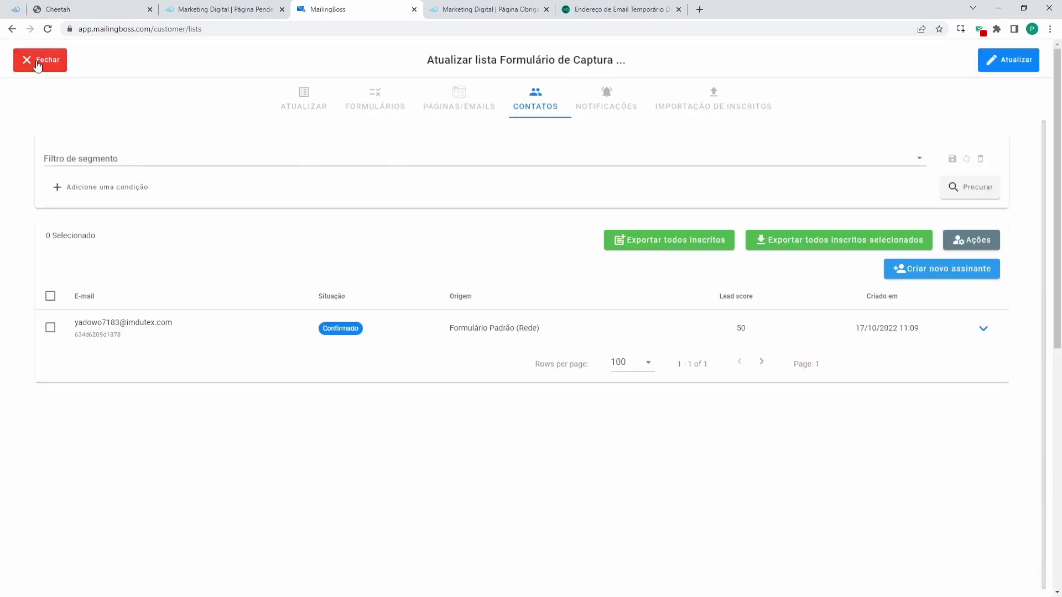